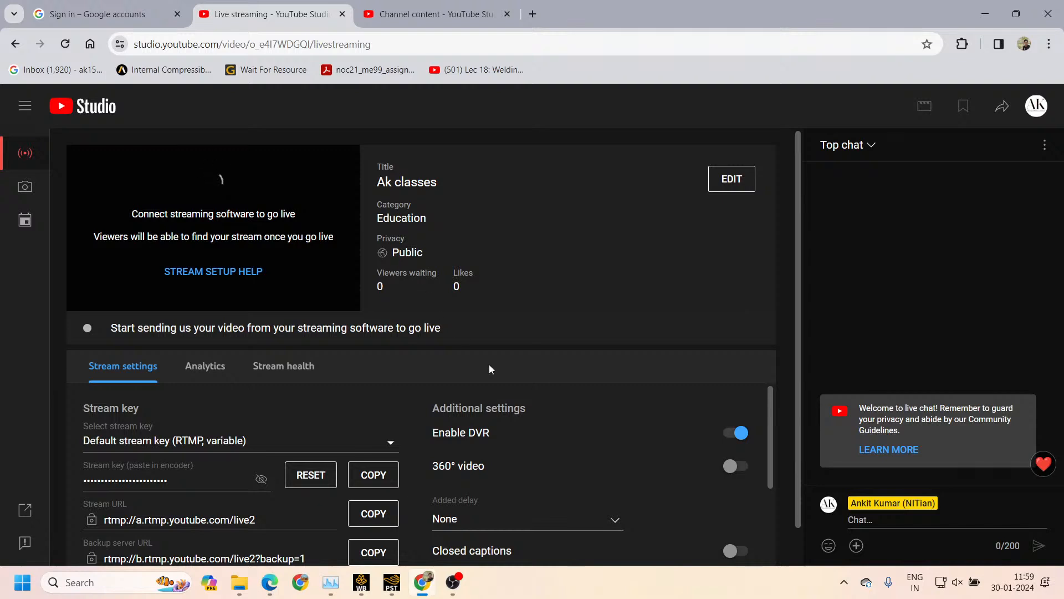
Review the stream settings of the Ak classes stream and compare them with the running stream in OBS Studio
scroll(531, 411, "down", 5)
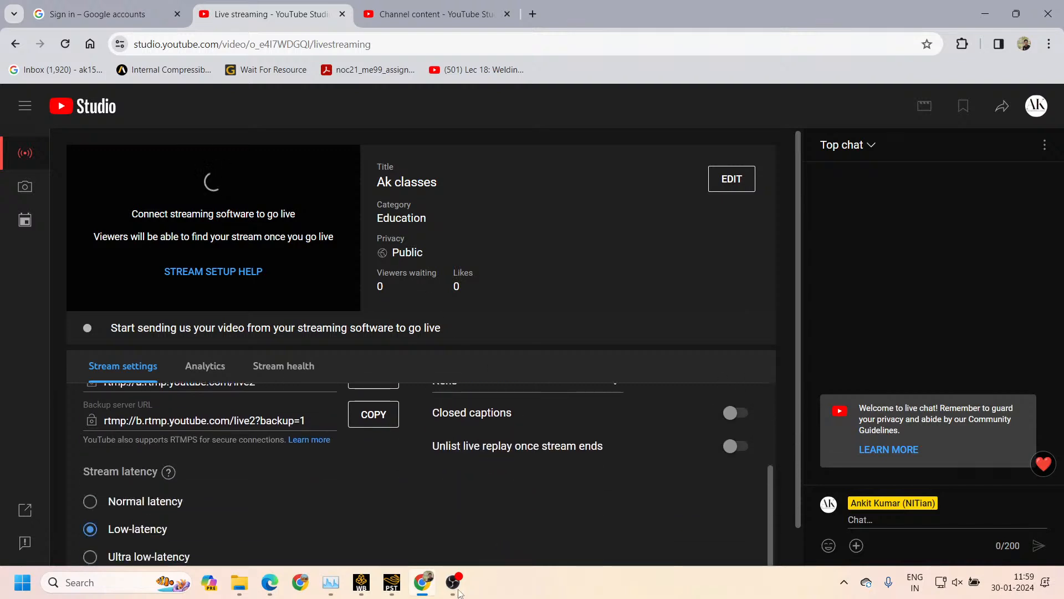
left_click(453, 589)
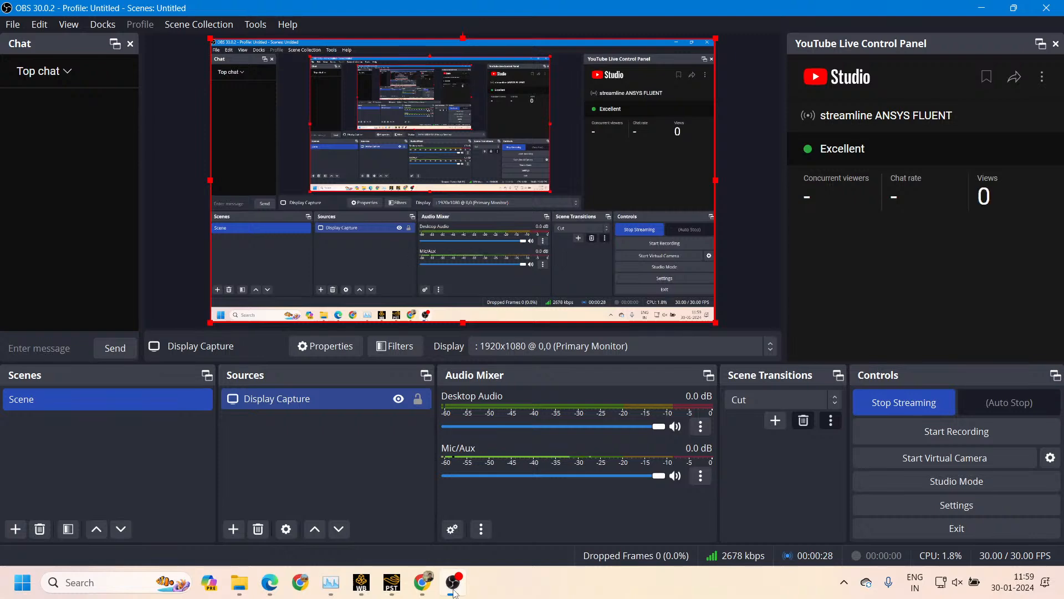
left_click(453, 589)
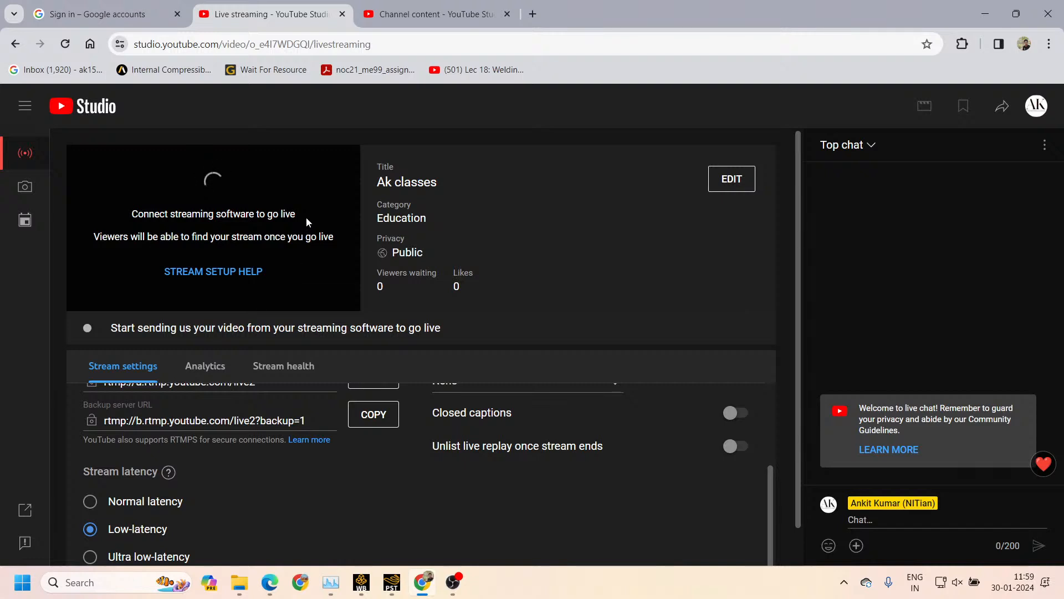
scroll(299, 473, "up", 3)
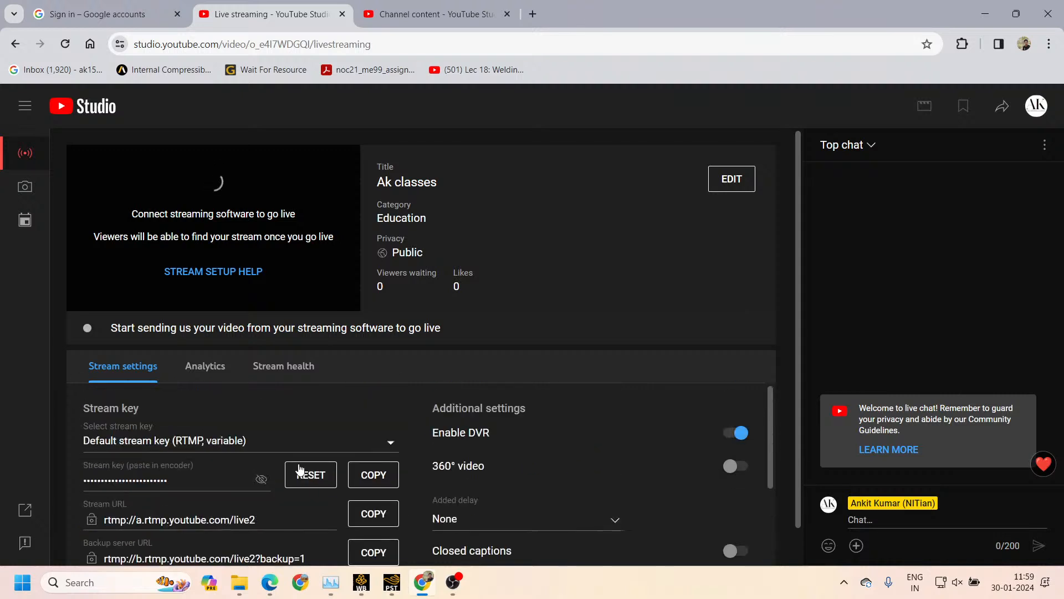
scroll(513, 511, "down", 1)
scroll(490, 493, "up", 1)
Disconnect the Airdopes 121v2 headset in the computer's Bluetooth device settings and close the Settings window
left_click(972, 581)
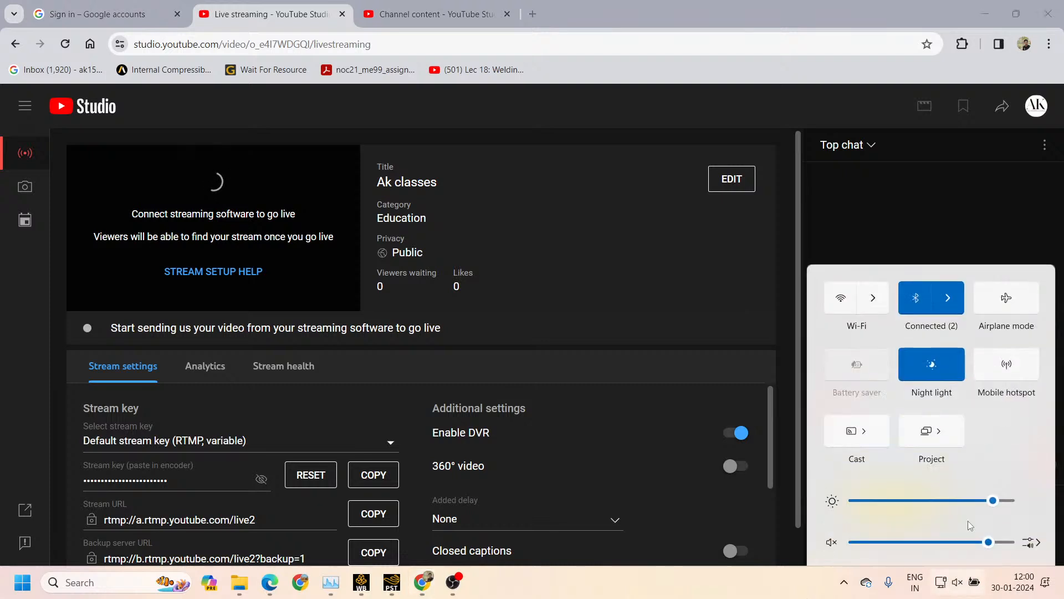
left_click(949, 295)
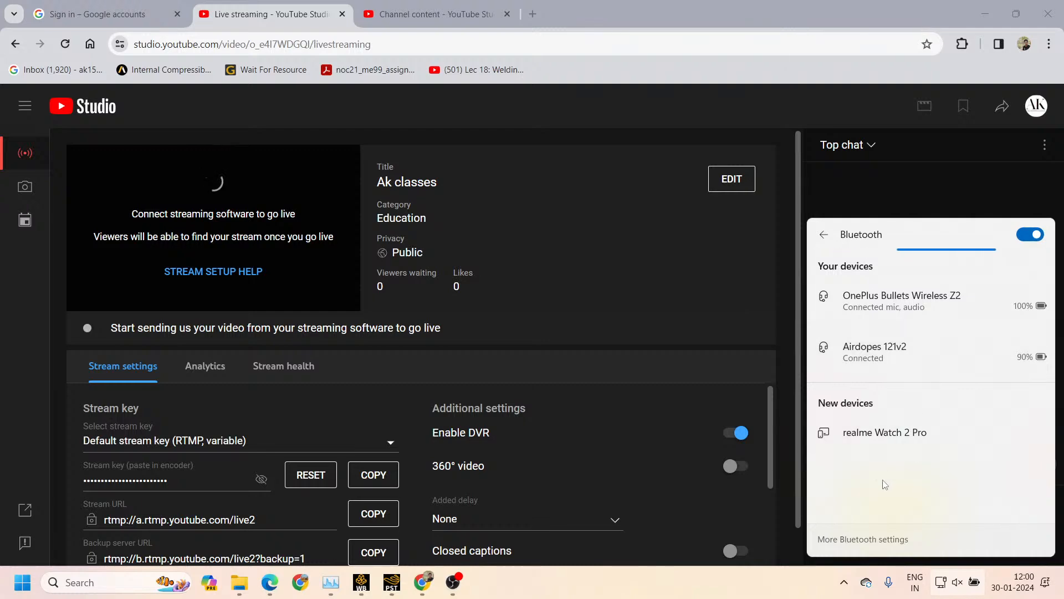
left_click(863, 539)
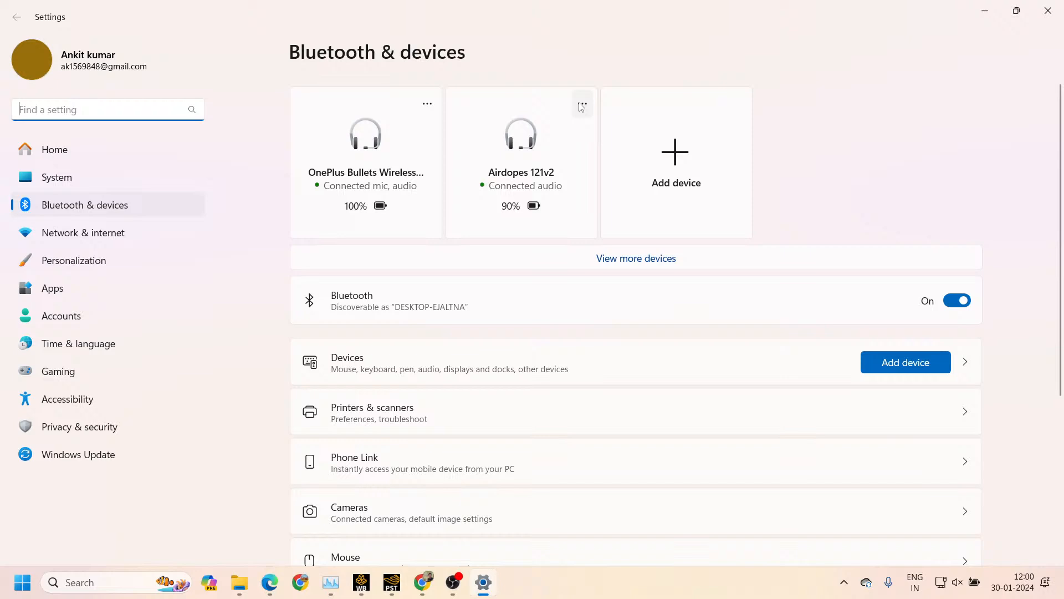
left_click(582, 104)
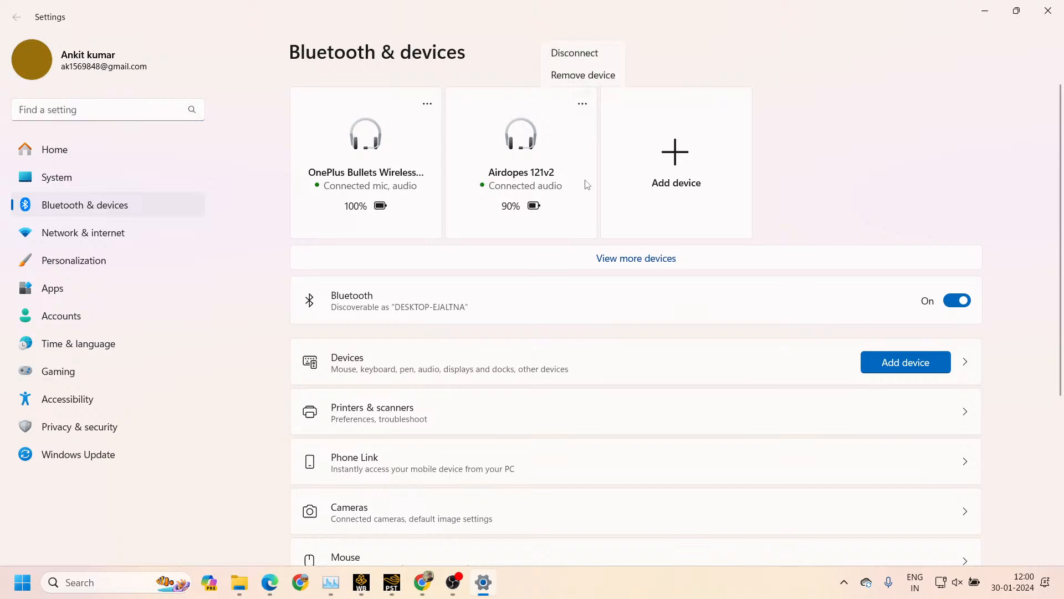
left_click(592, 59)
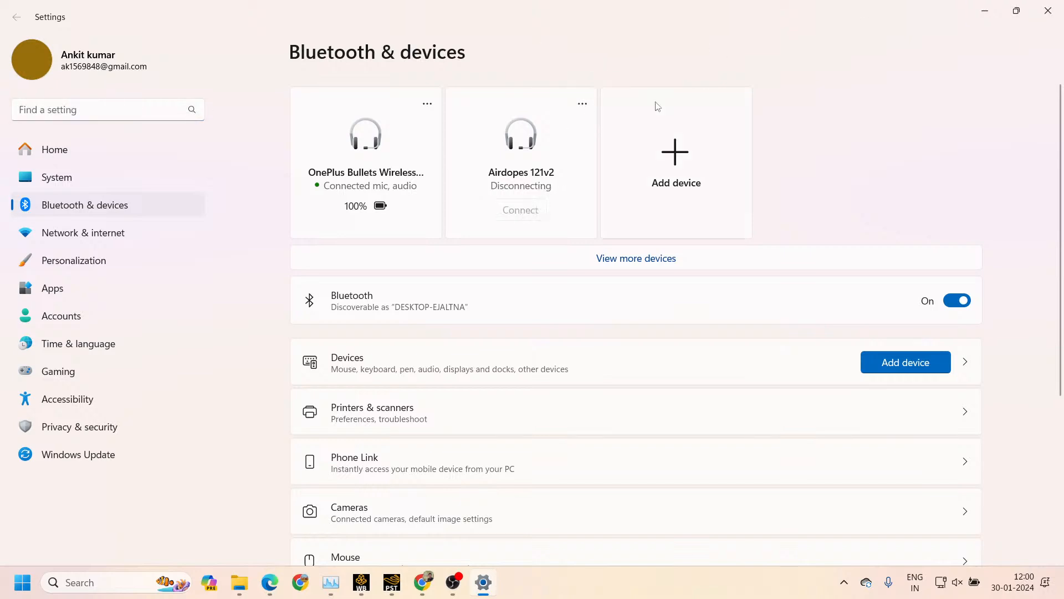
left_click(582, 103)
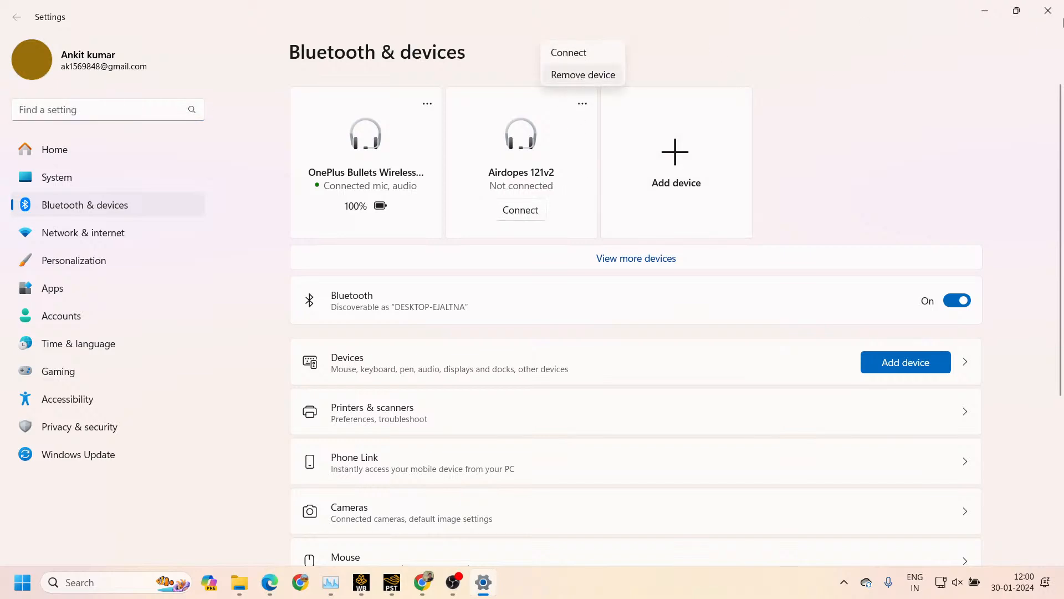
left_click(1048, 11)
left_click(1048, 11)
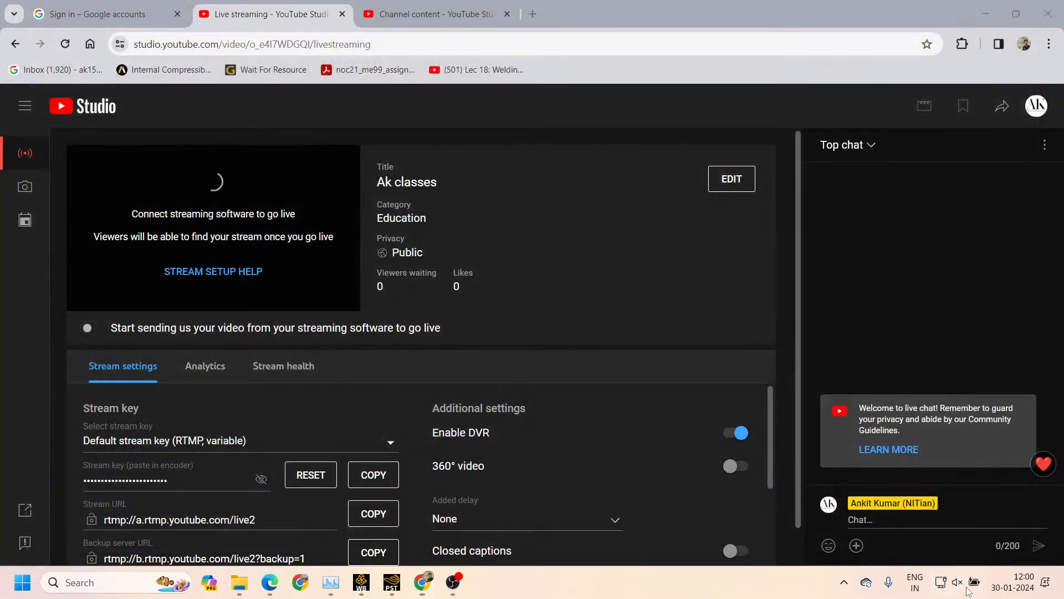
Check the computer's list of connected Bluetooth devices
left_click(968, 589)
left_click(950, 244)
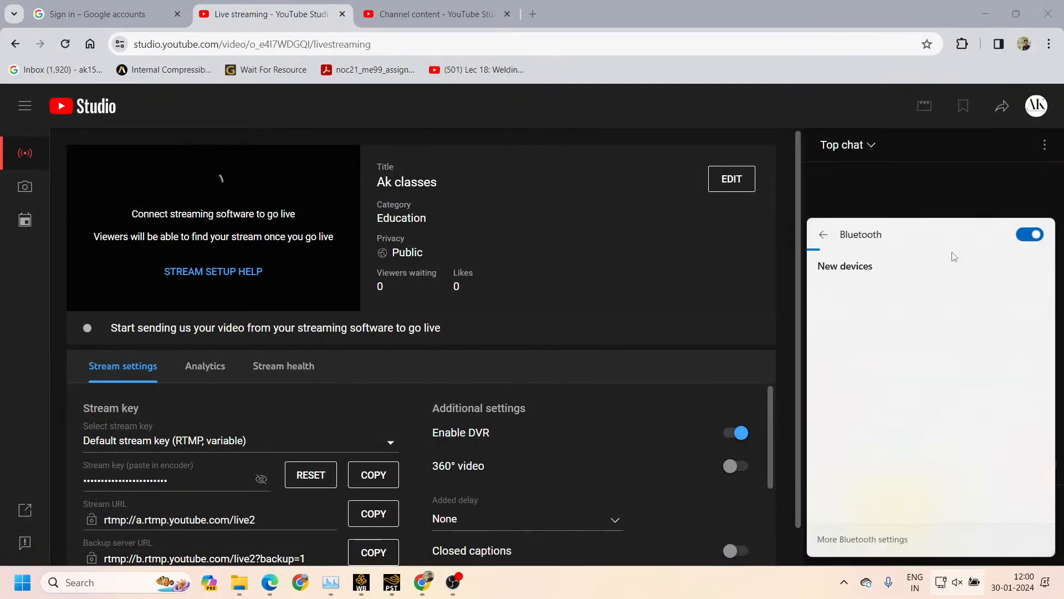
left_click(904, 201)
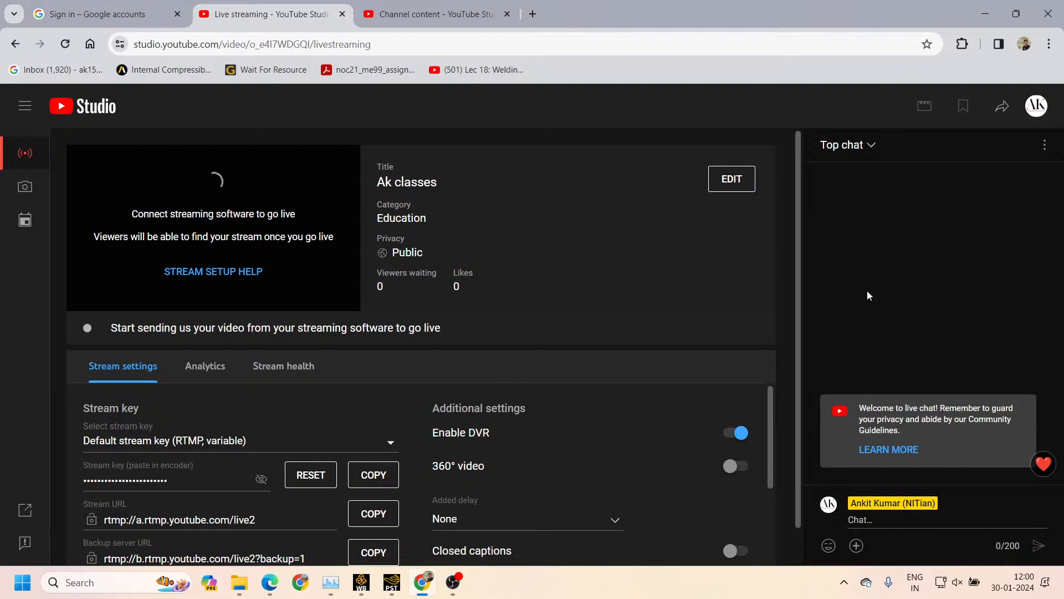
Examine the stream settings, analytics and stream health of the Ak classes stream
scroll(489, 493, "down", 3)
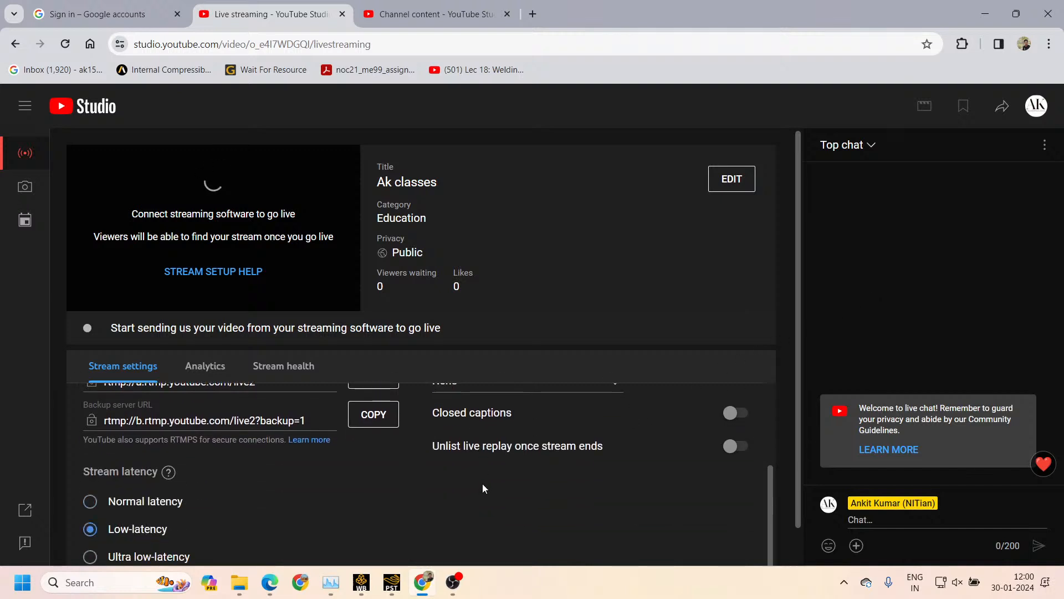
scroll(483, 484, "down", 1)
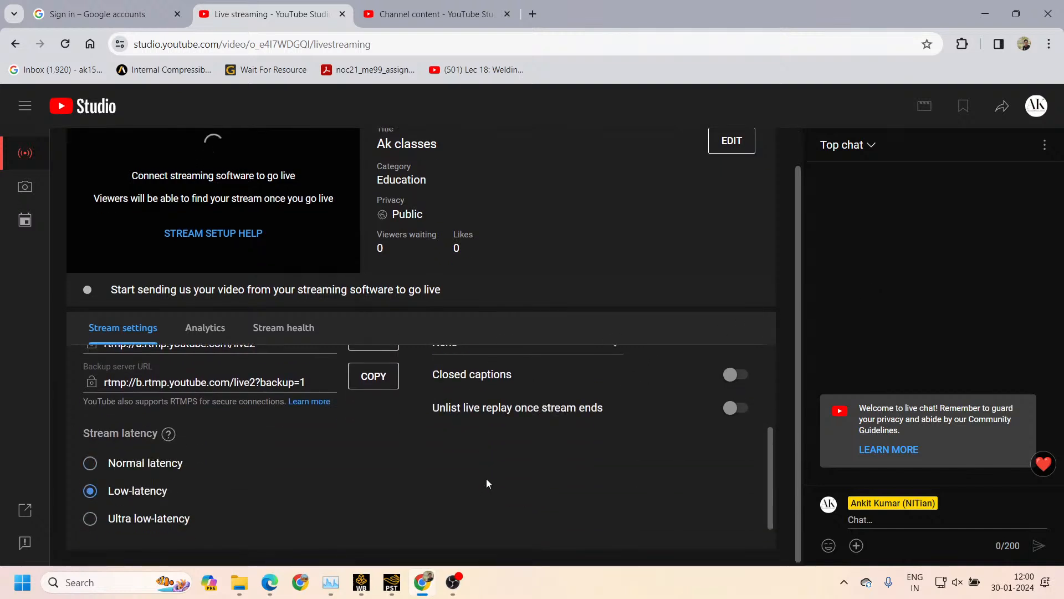
scroll(269, 403, "up", 3)
left_click(212, 332)
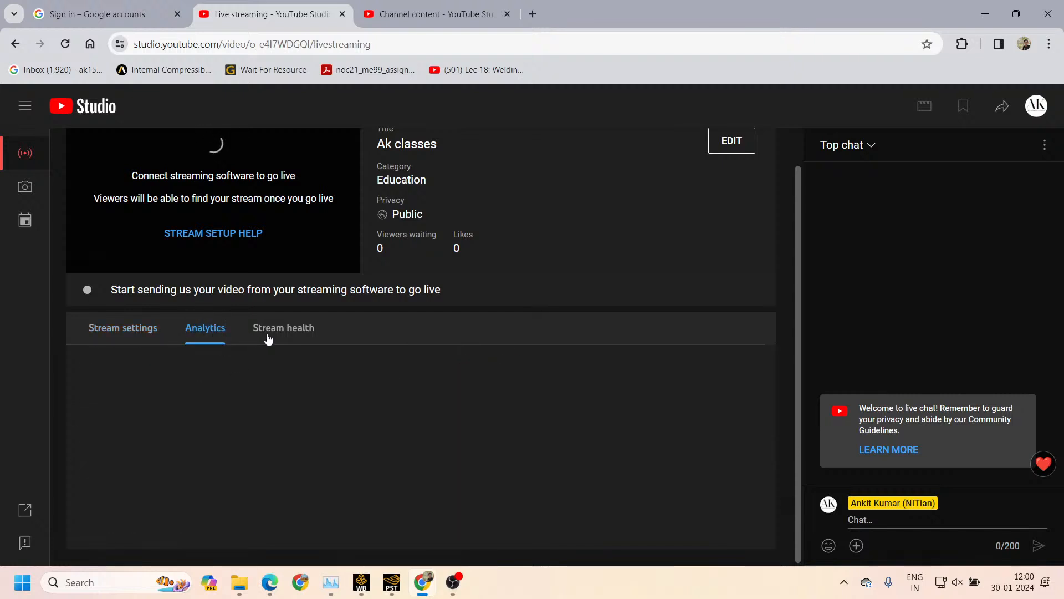
left_click(283, 332)
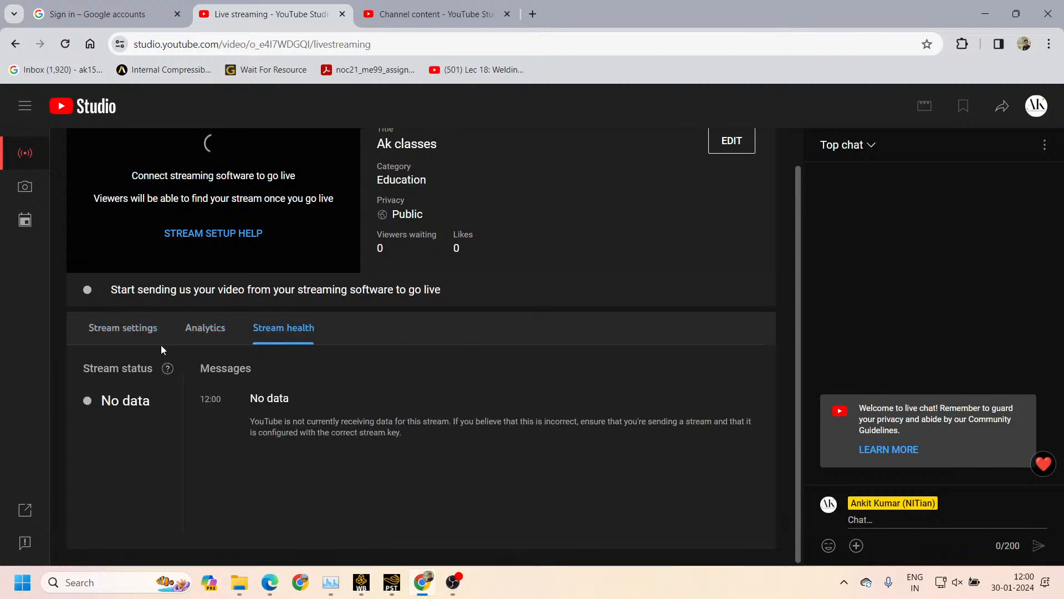
left_click(140, 342)
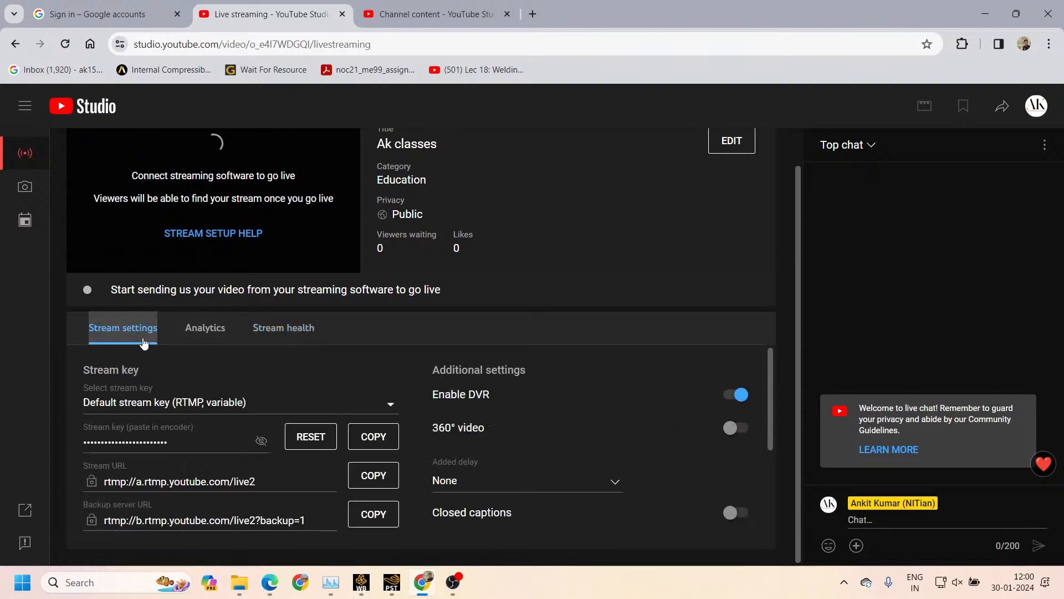
scroll(346, 421, "up", 1)
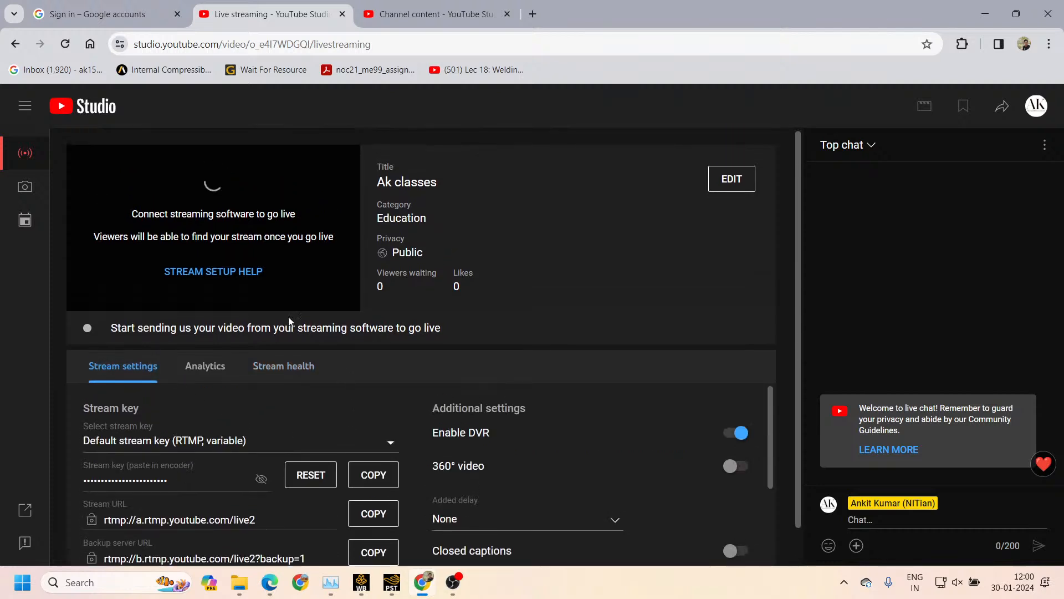
Copy the stream key from the stream setup help
left_click(214, 274)
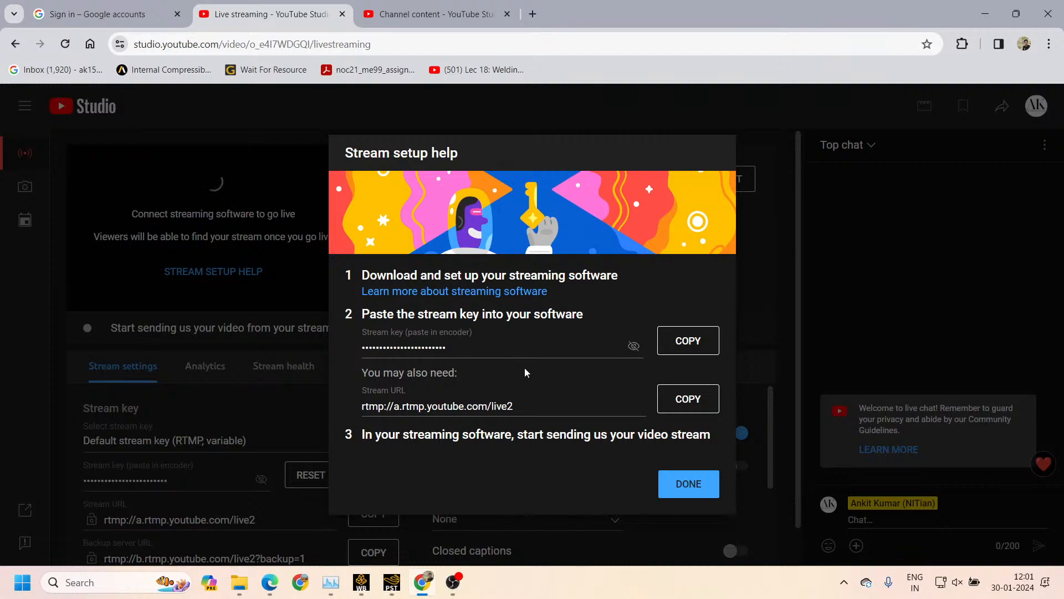
left_click(682, 348)
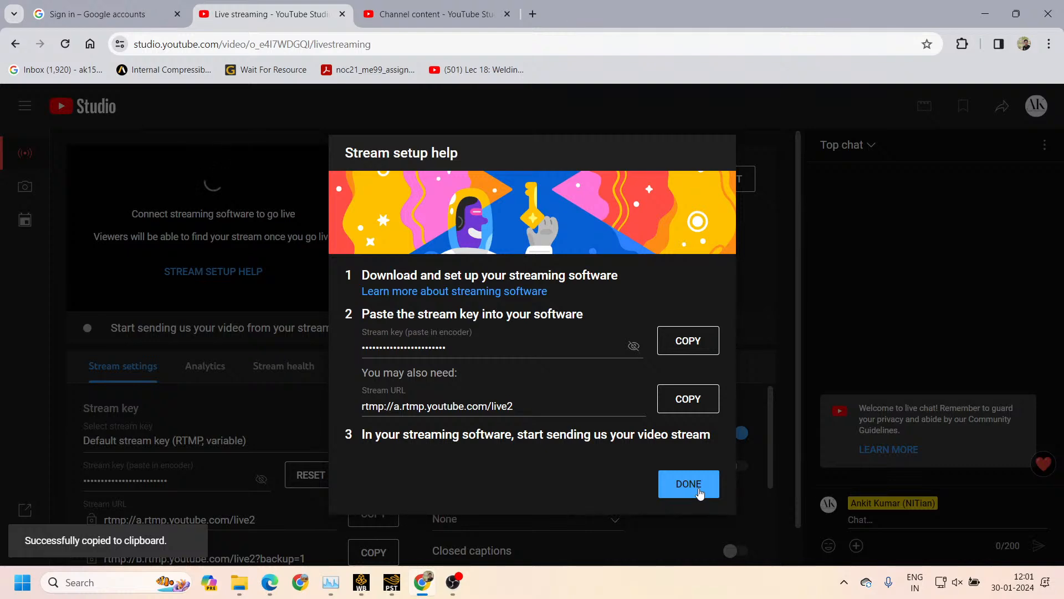
Switch to OBS Studio and review the properties of the Display Capture source
left_click(427, 579)
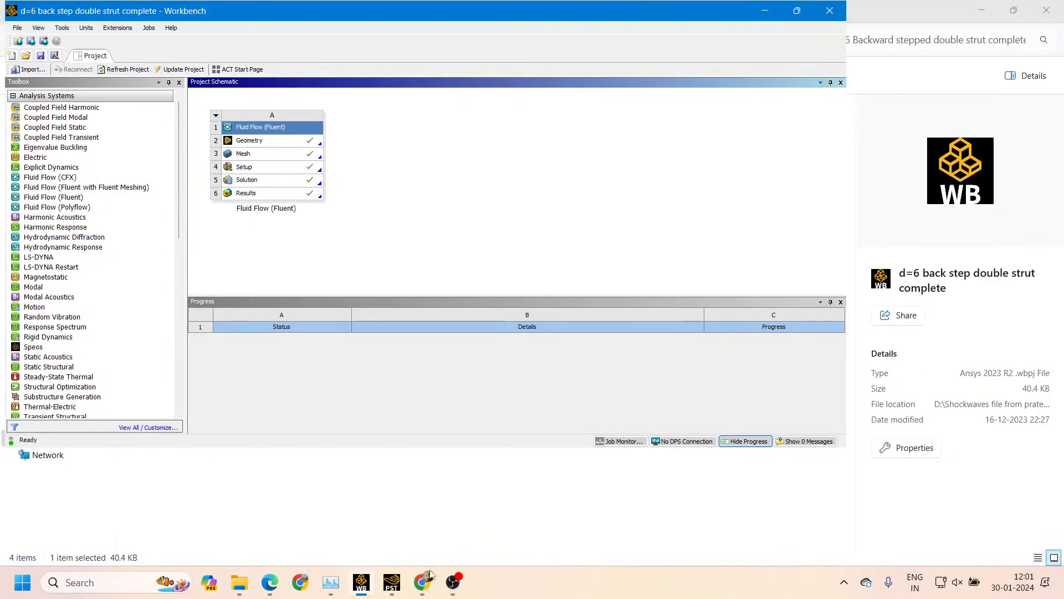
left_click(453, 583)
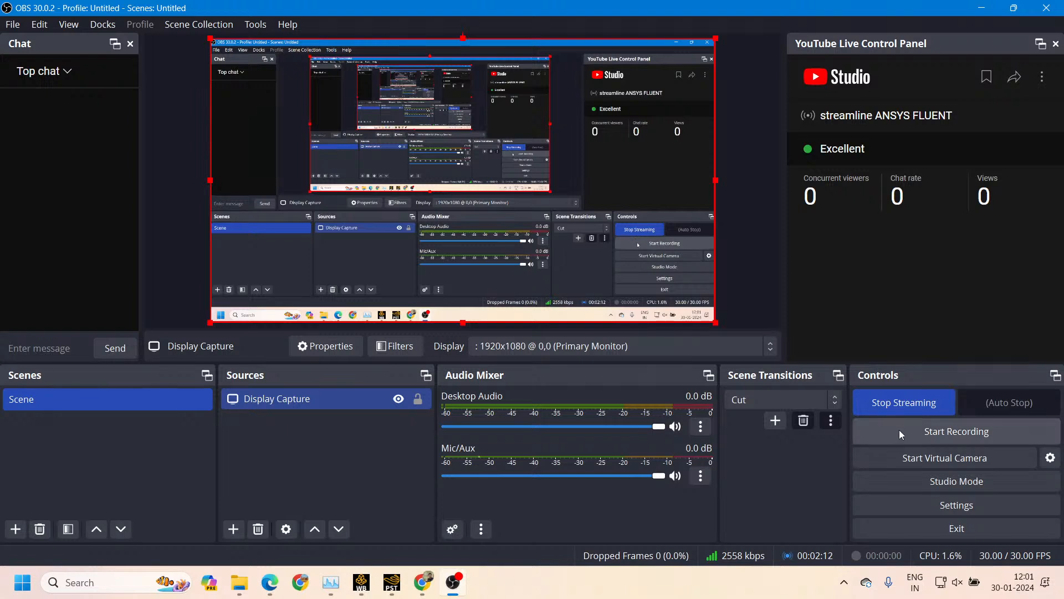
left_click(322, 345)
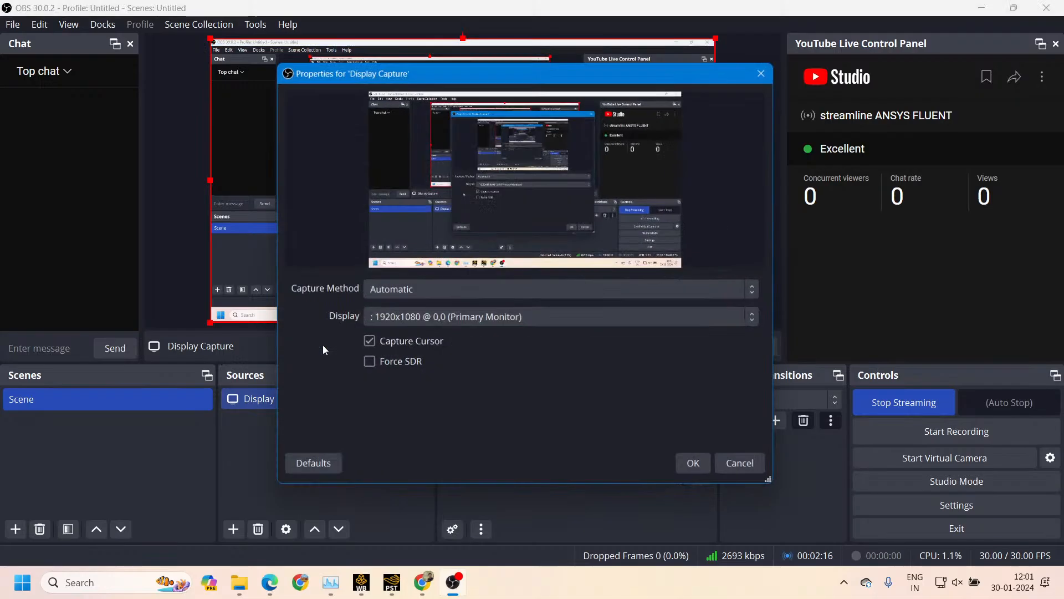
left_click(695, 464)
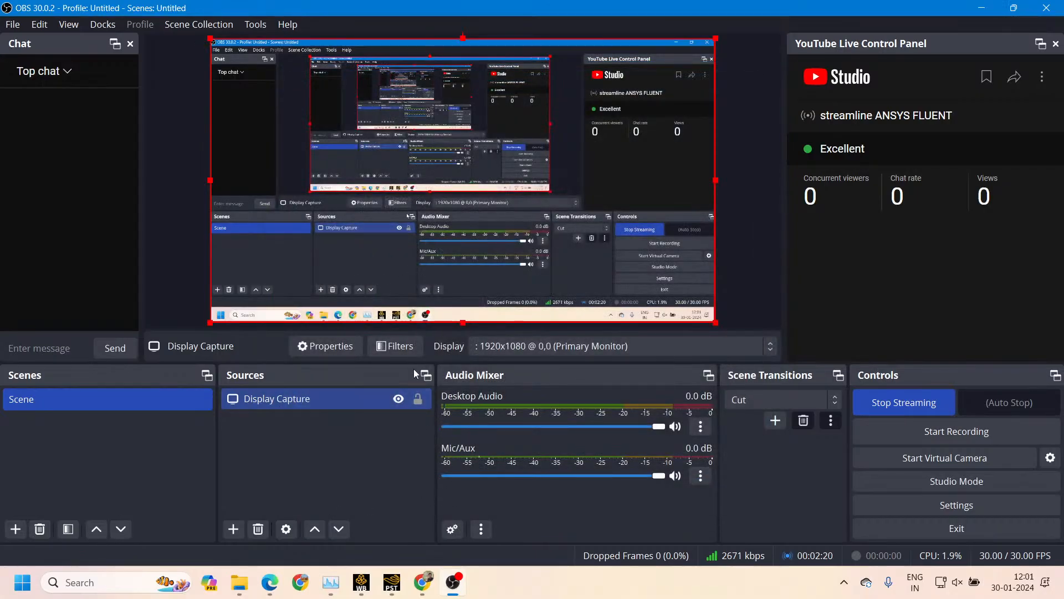
Refresh and check the list of selectable streams in the YouTube Live Control Panel
left_click(1043, 76)
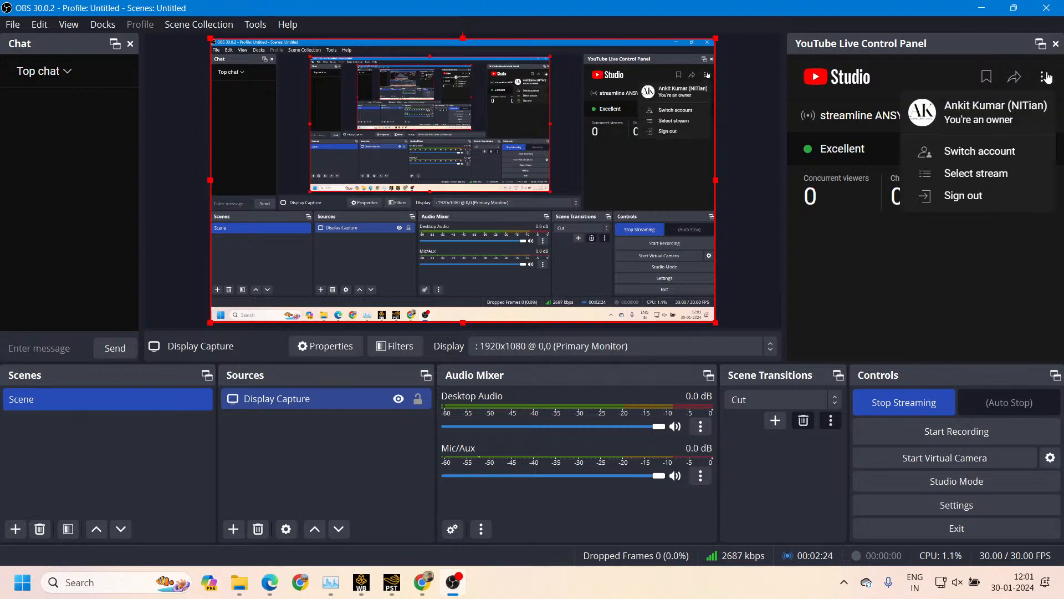
left_click(967, 173)
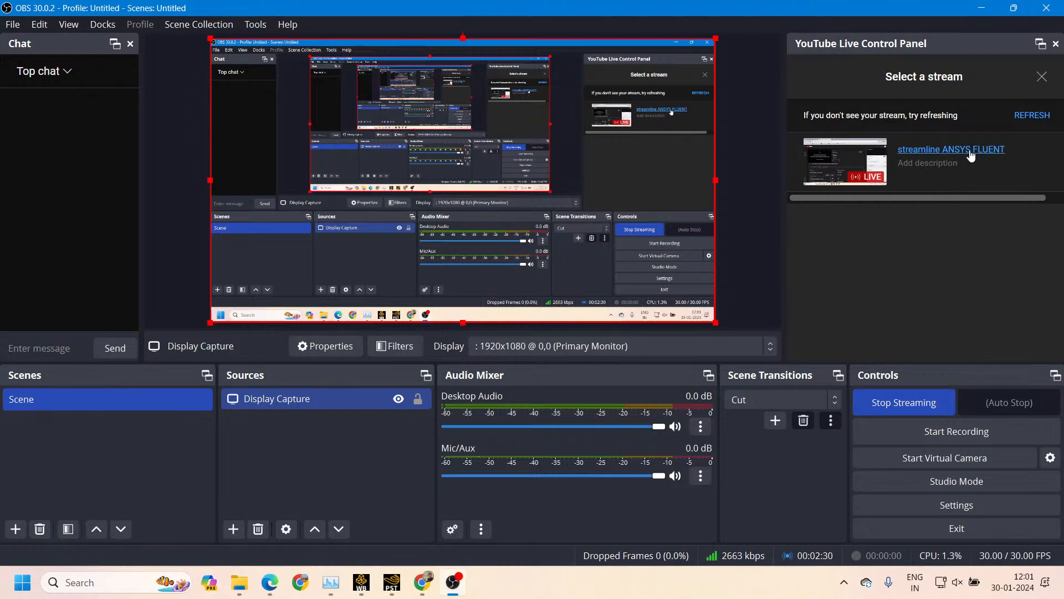
left_click(1033, 115)
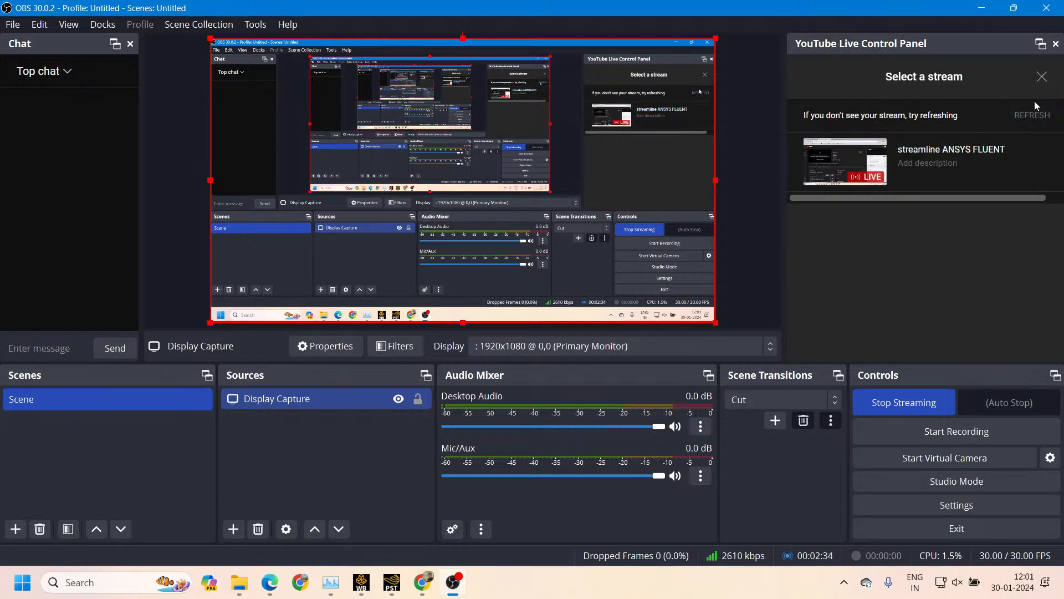
left_click(1042, 79)
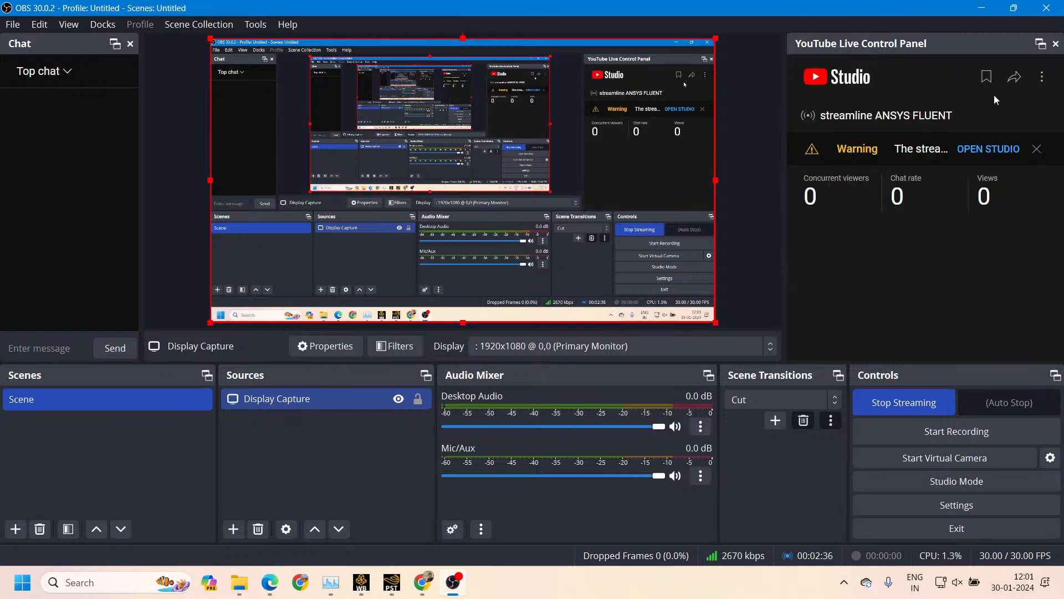
Open the streamline ANSYS FLUENT stream in a maximized YouTube Studio window and examine its settings, analytics and bit rate warning
left_click(990, 148)
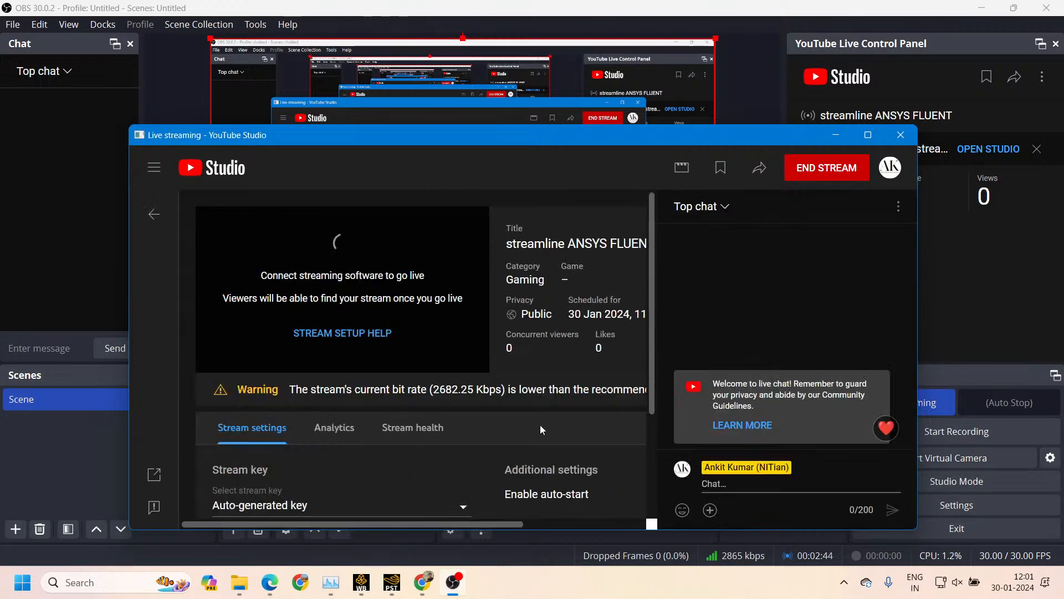
scroll(455, 426, "down", 2)
scroll(454, 425, "down", 2)
scroll(452, 419, "up", 1)
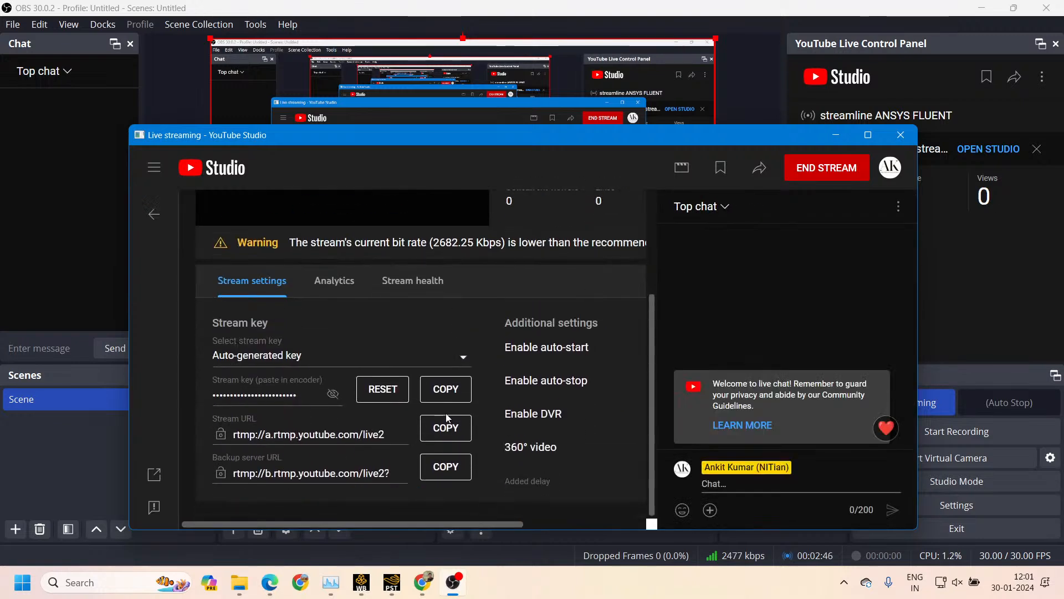
scroll(448, 408, "up", 1)
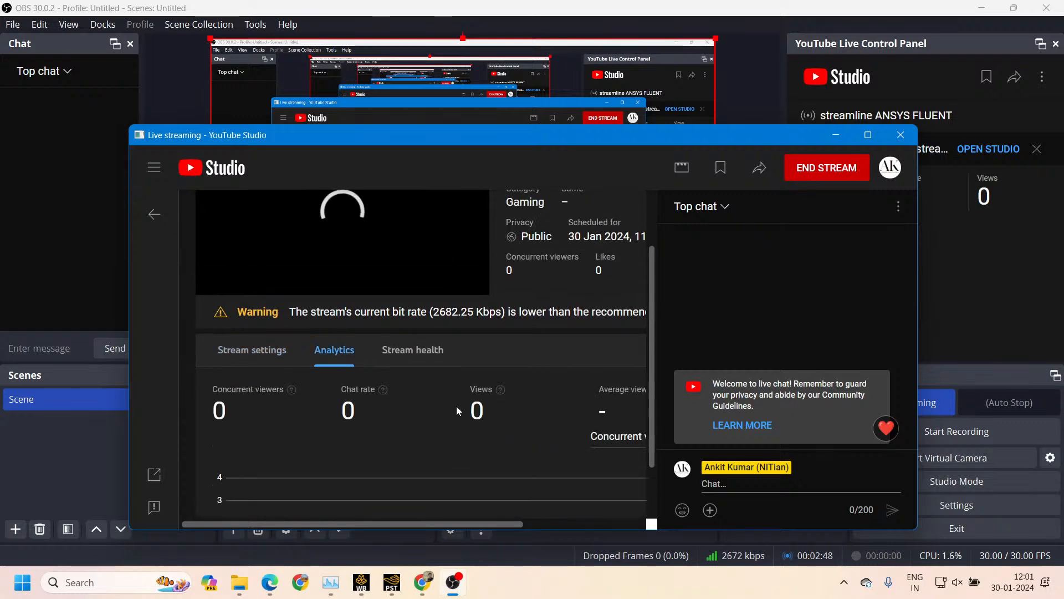
scroll(481, 395, "up", 1)
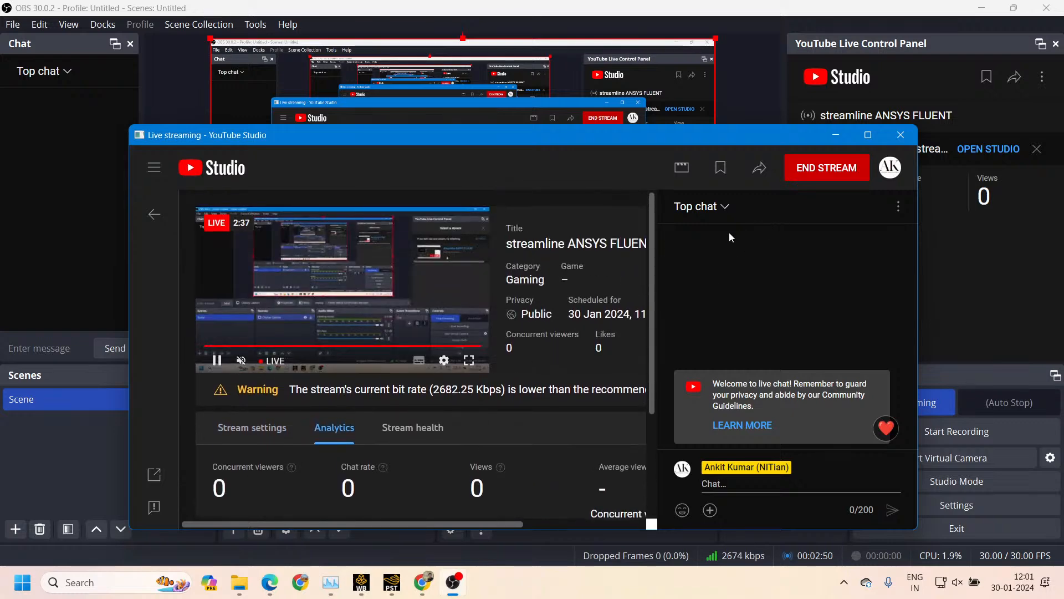
left_click(869, 136)
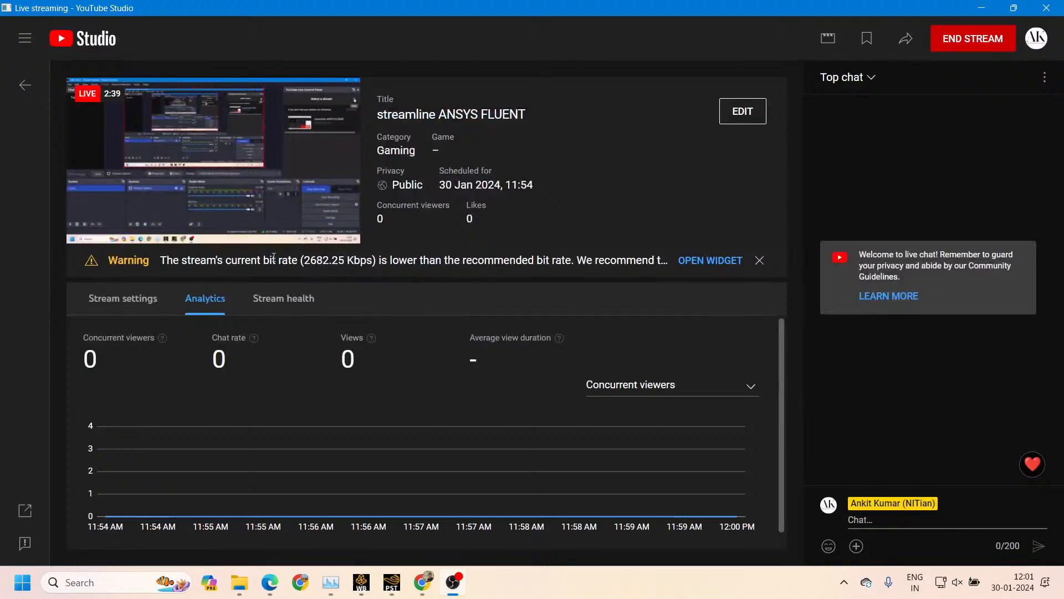
left_click(719, 260)
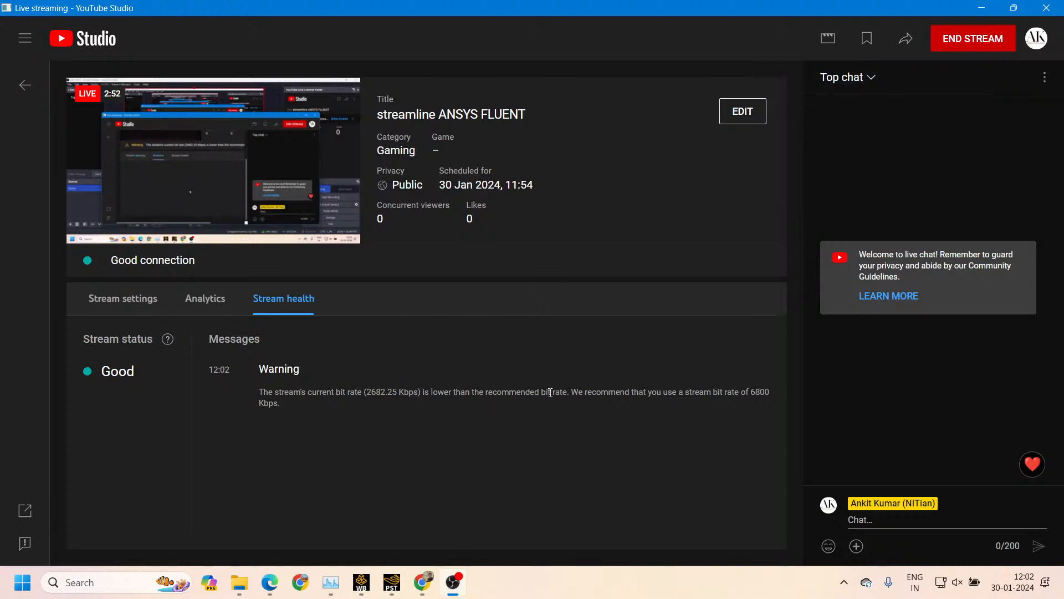
Review the live stream's analytics and stream settings
left_click(214, 308)
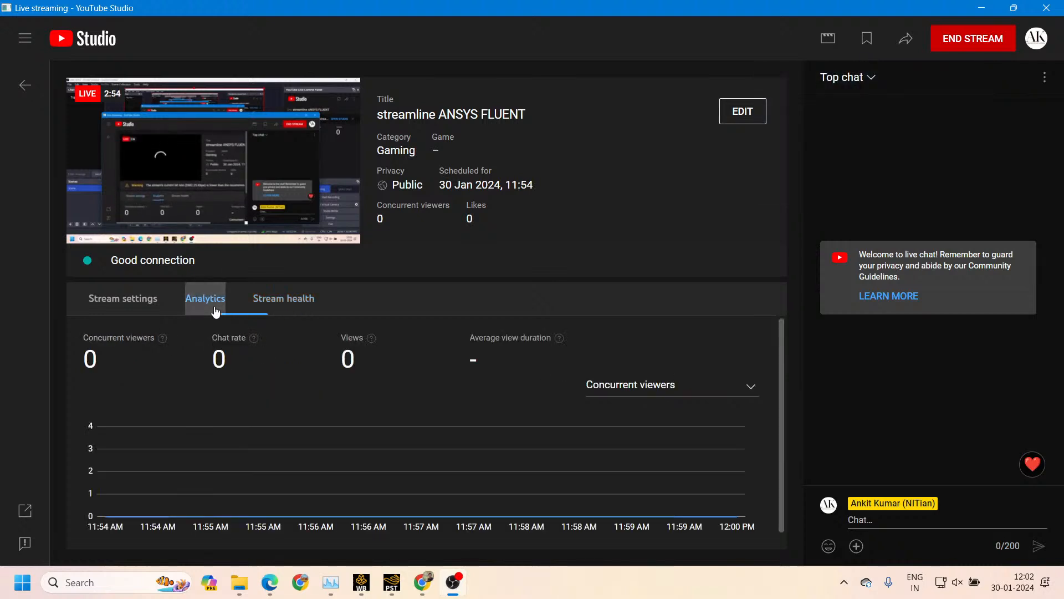
left_click(148, 305)
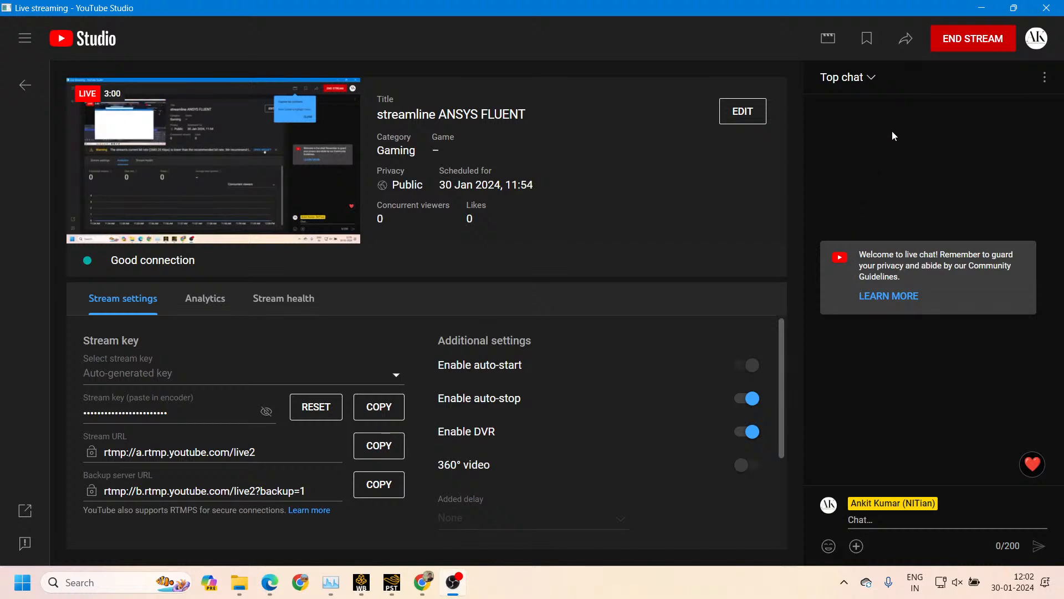
Turn on timestamps for the live chat, view the chat's participants list and return to the chat
left_click(1045, 78)
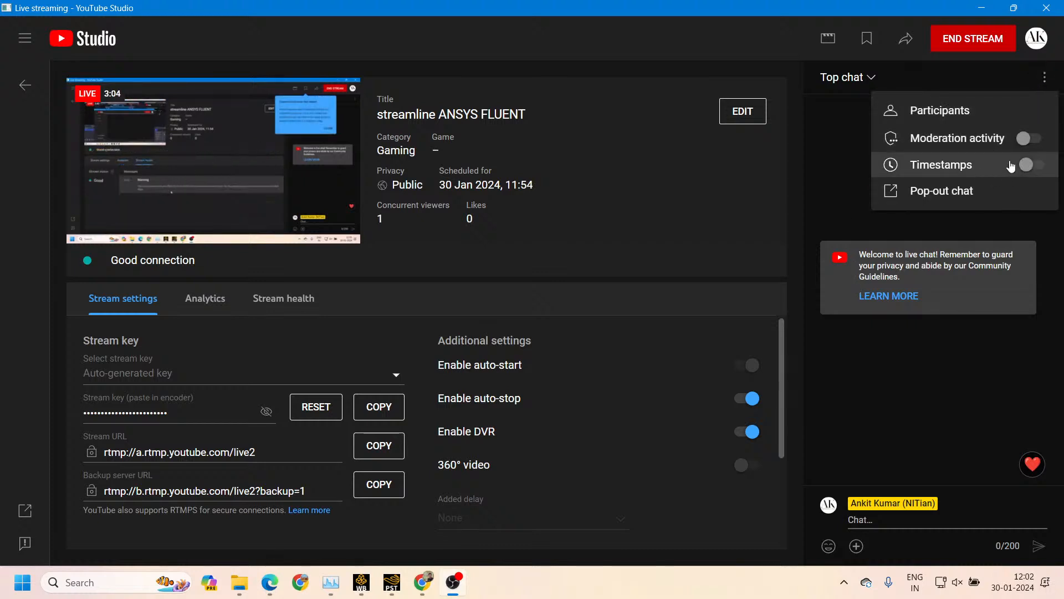
left_click(1031, 165)
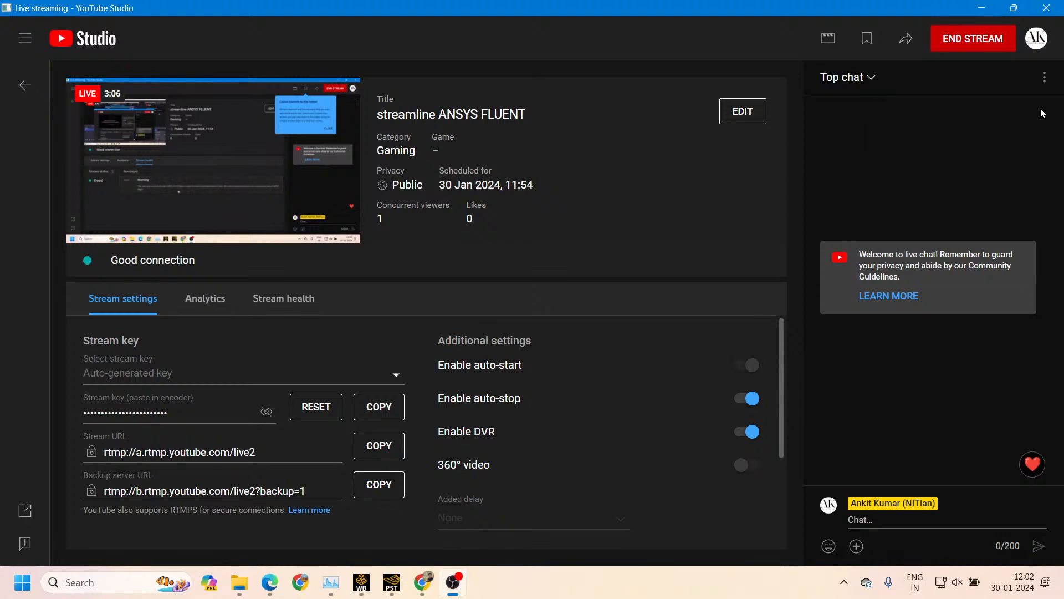
left_click(1045, 77)
left_click(994, 120)
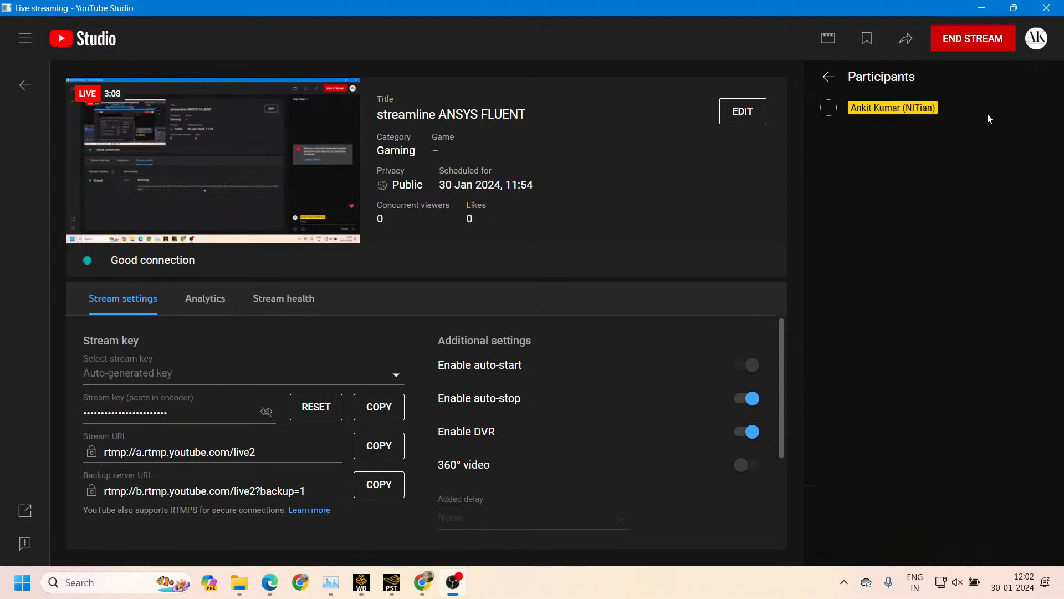
left_click(830, 77)
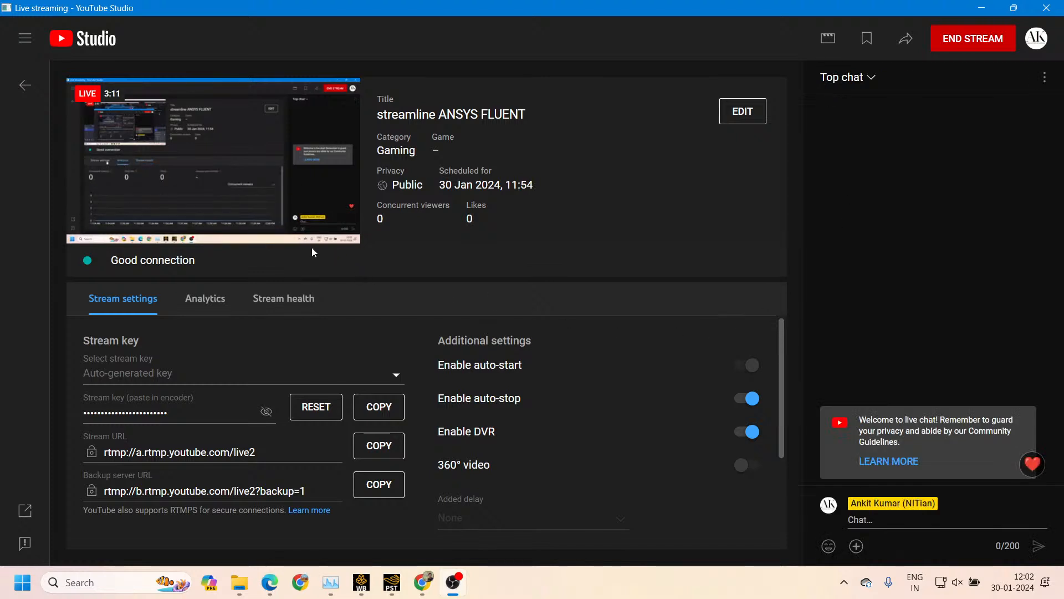
Check the live preview and look through the remaining stream settings, including stream latency and closed captions
mouse_move(122, 175)
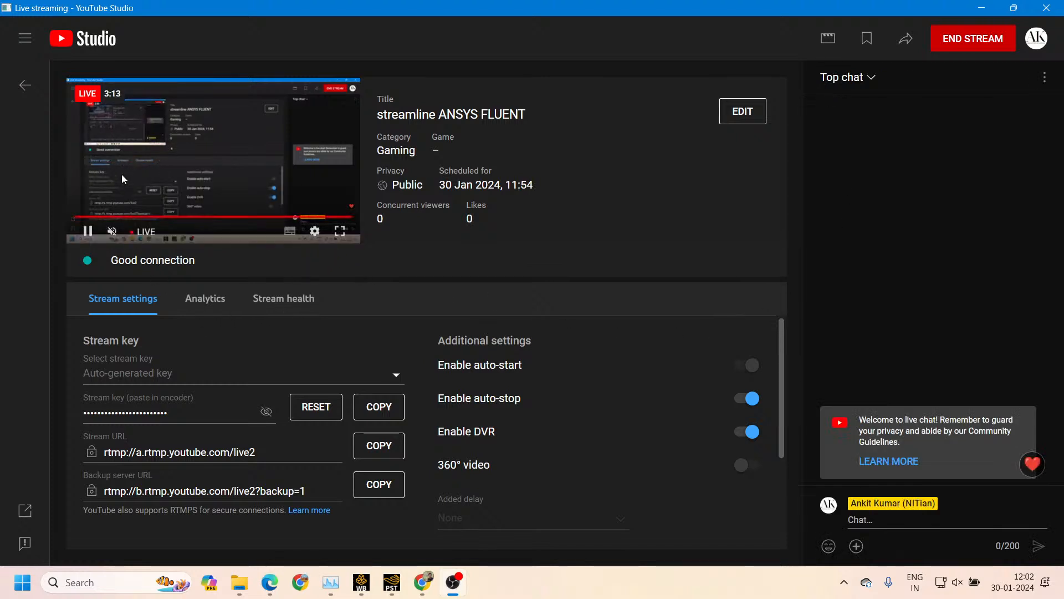
scroll(316, 471, "down", 2)
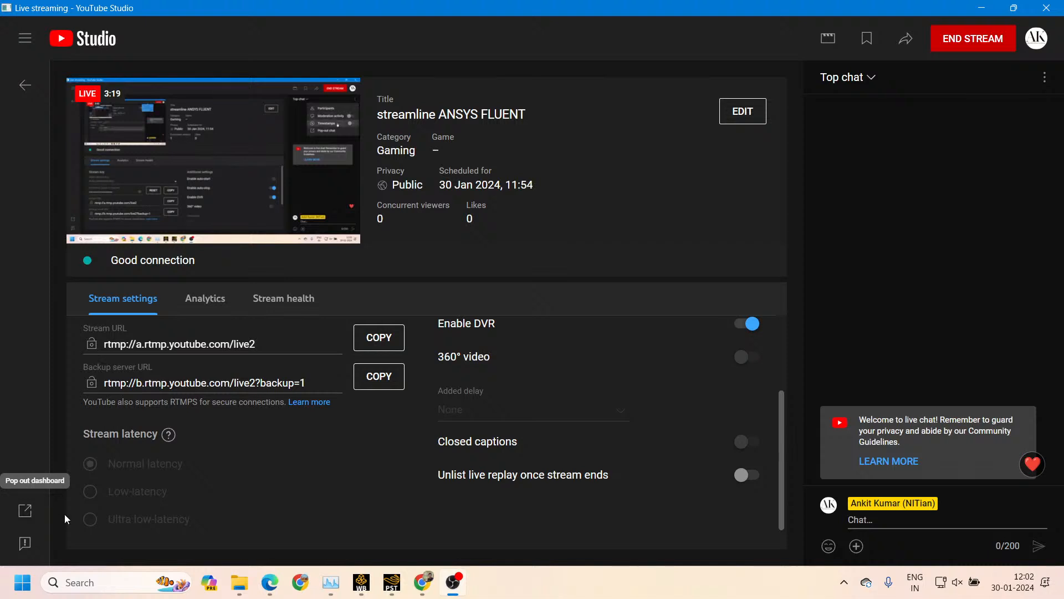
scroll(737, 451, "up", 2)
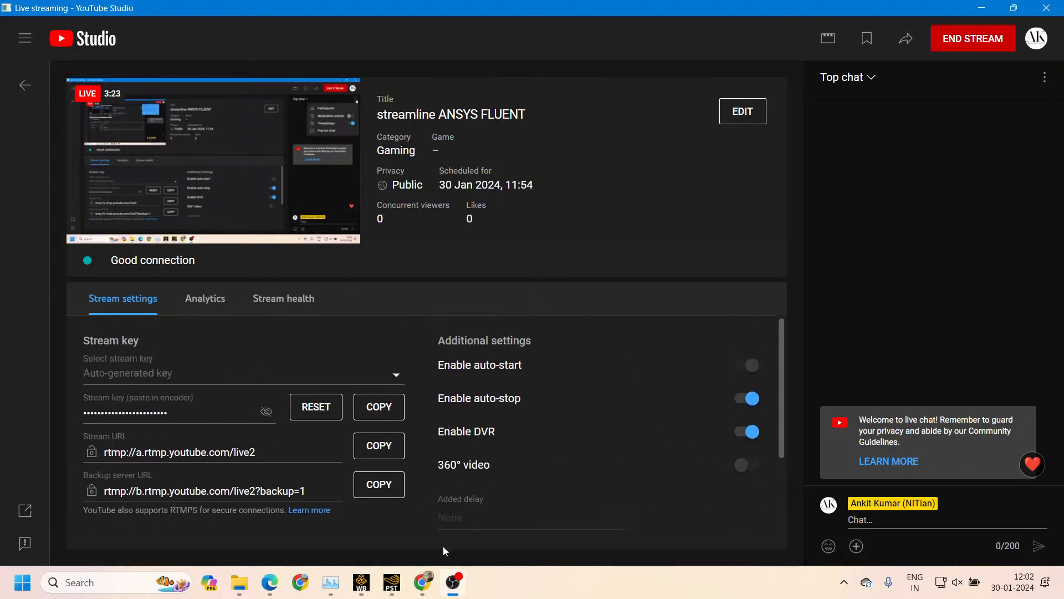
Bring OBS Studio to the front and minimize the YouTube Studio live streaming window
left_click(449, 583)
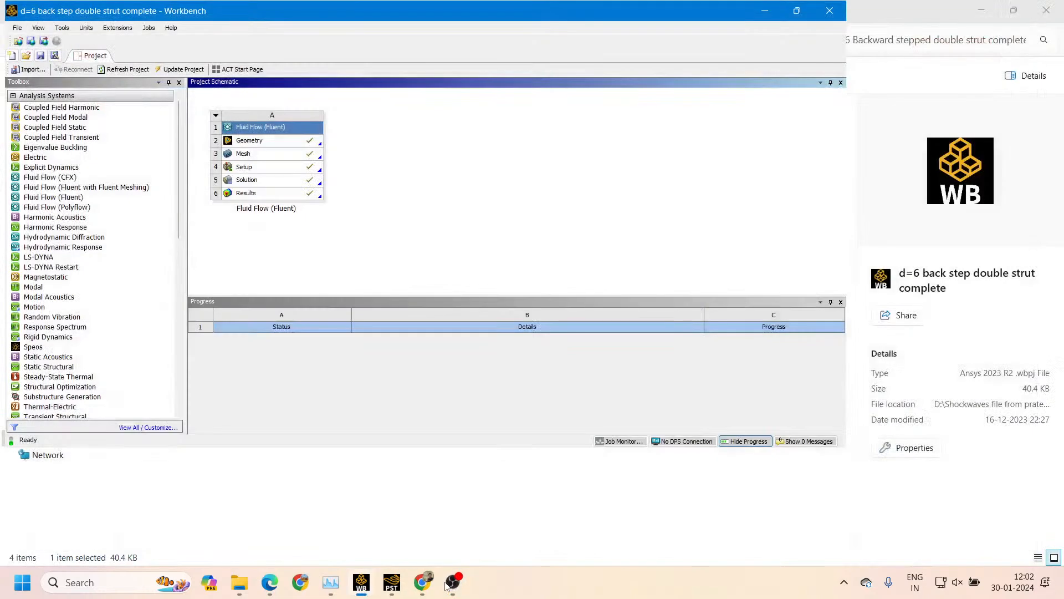
left_click(449, 583)
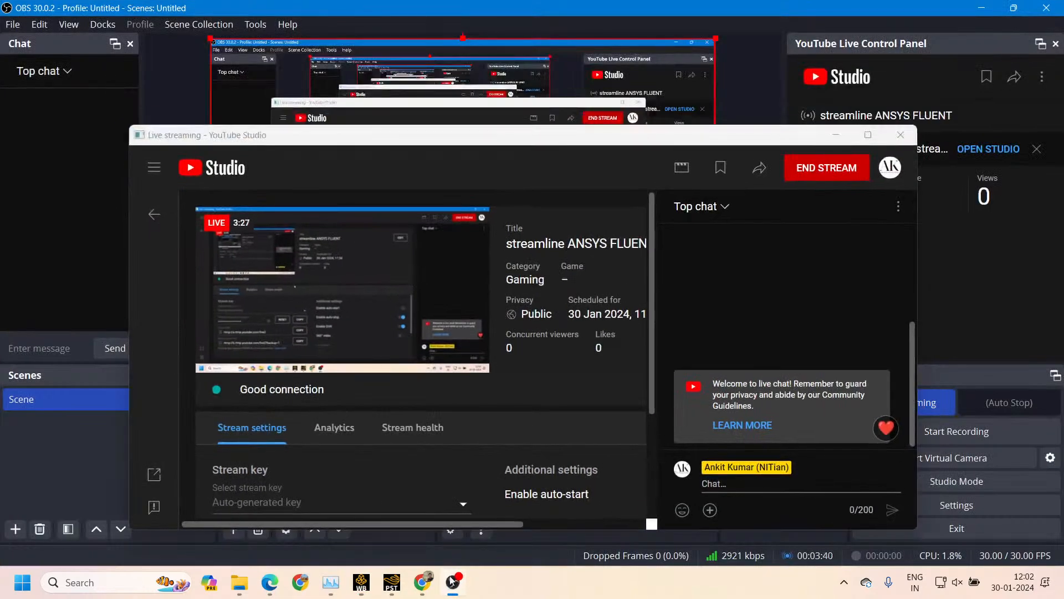
left_click(835, 137)
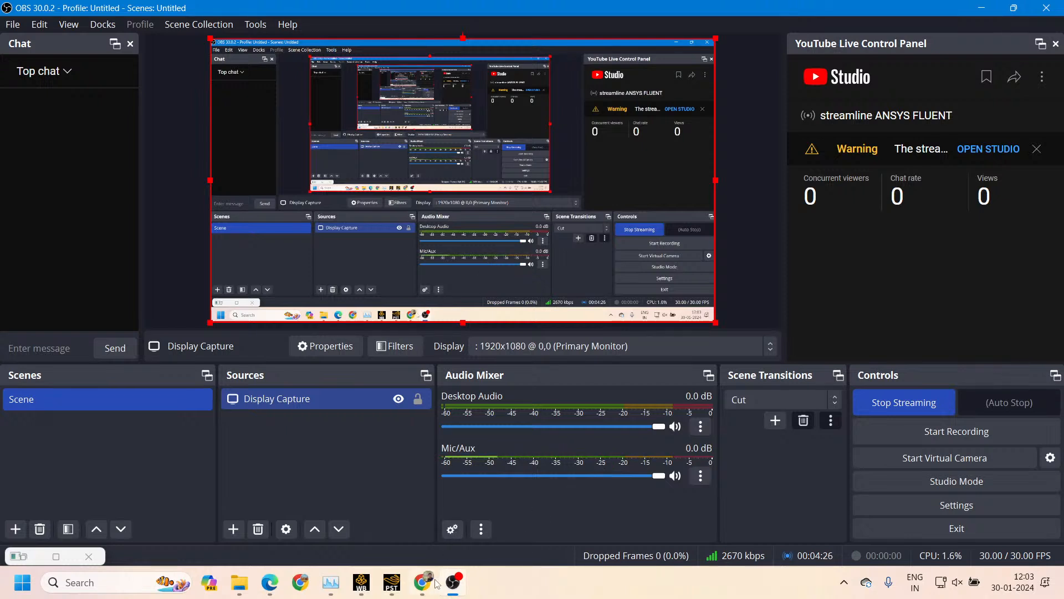
Switch to Workbench and from there to the CFD-Post window with the Fluid Flow (Fluent) results
mouse_move(433, 586)
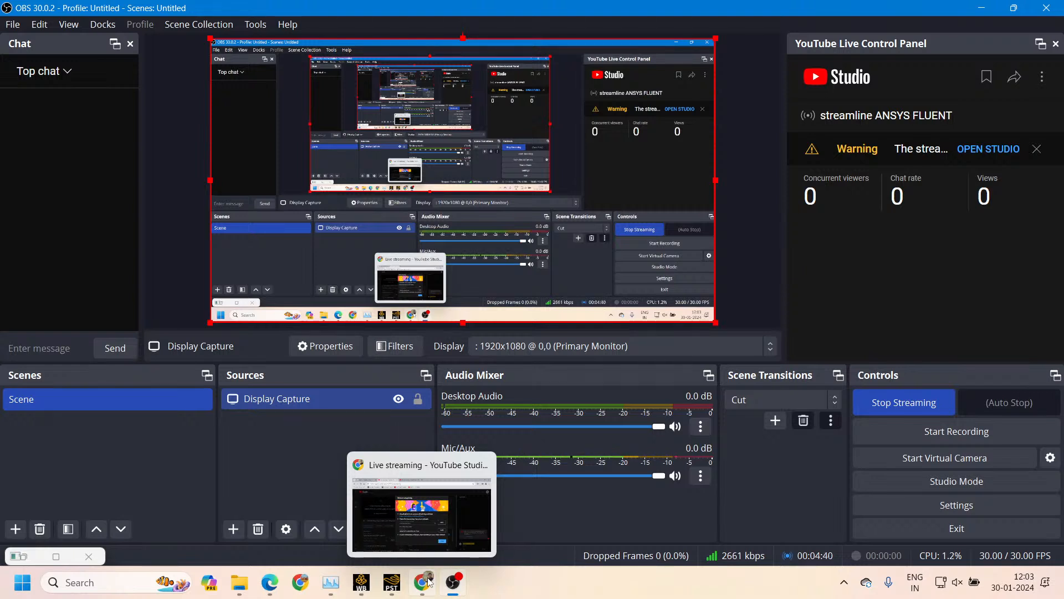
left_click(357, 584)
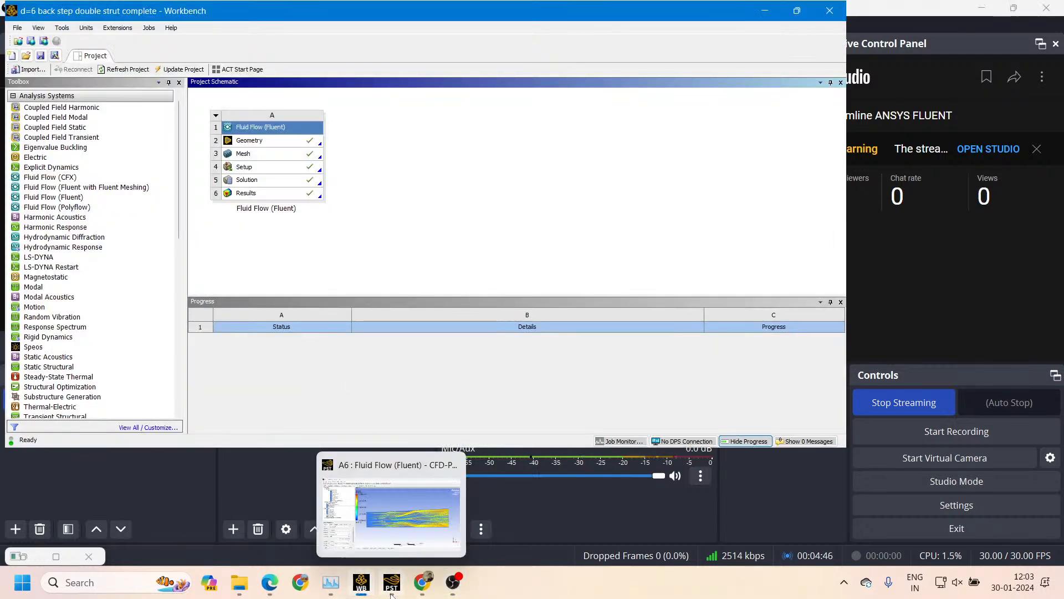
left_click(382, 555)
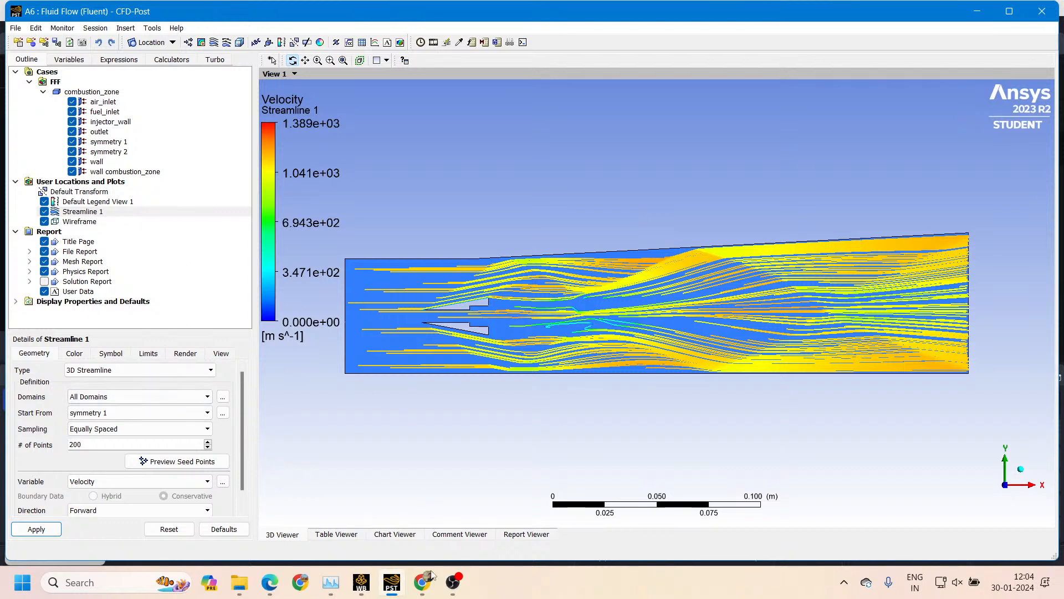
Hide the existing Streamline 1 plot and delete it from User Locations and Plots
left_click(45, 212)
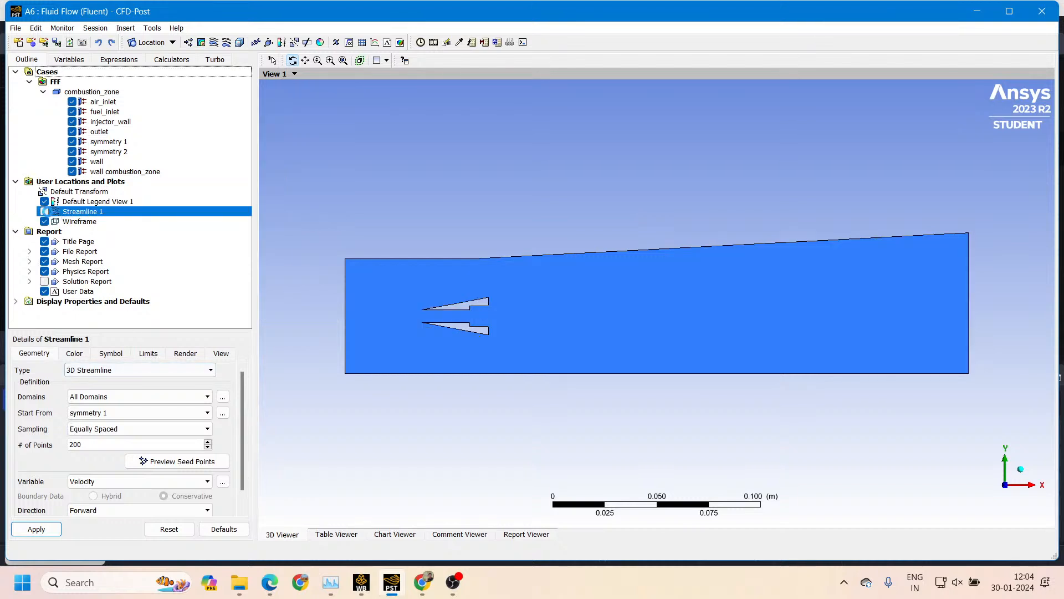
right_click(121, 214)
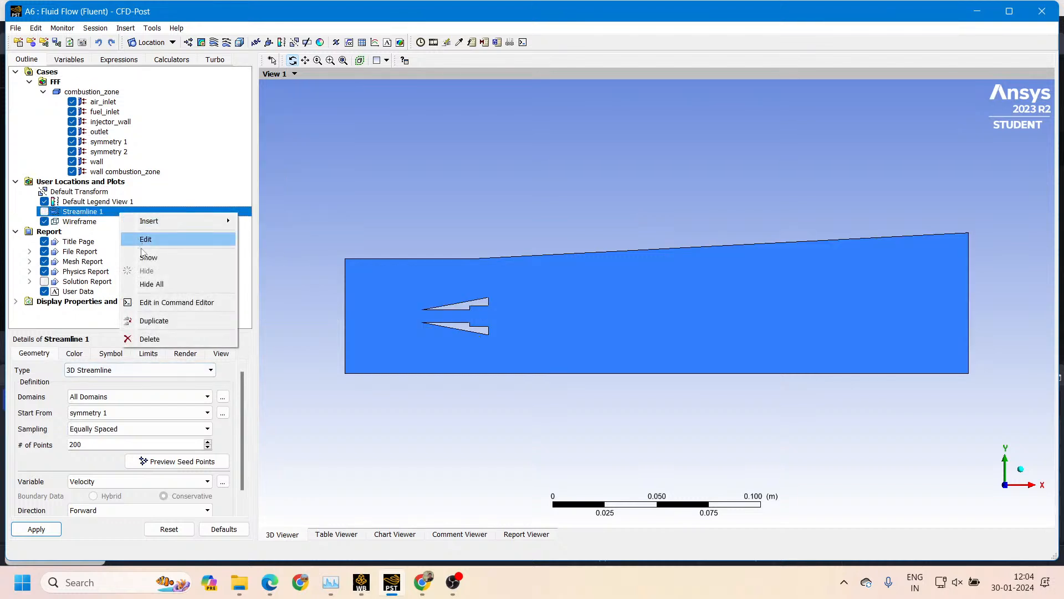
left_click(151, 338)
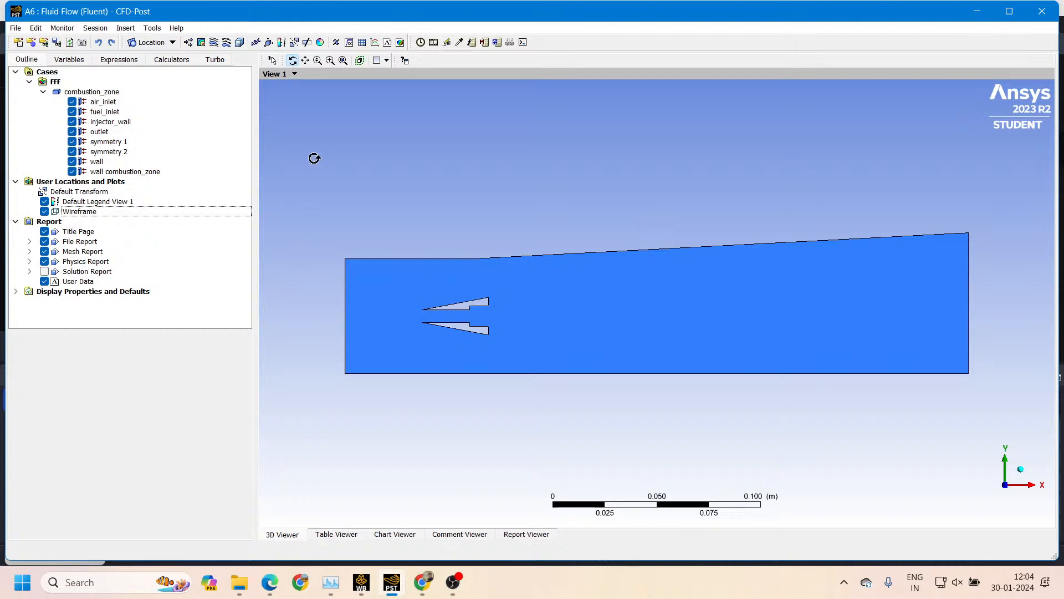
Insert a streamline plot with the default name, set it to start from symmetry 1 and apply it
left_click(213, 43)
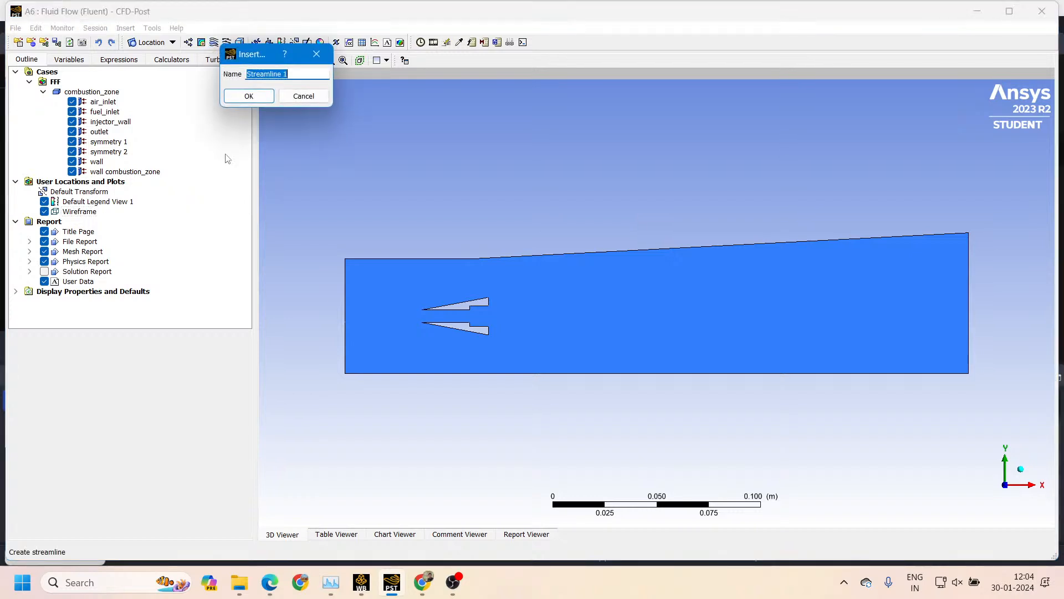
left_click(249, 95)
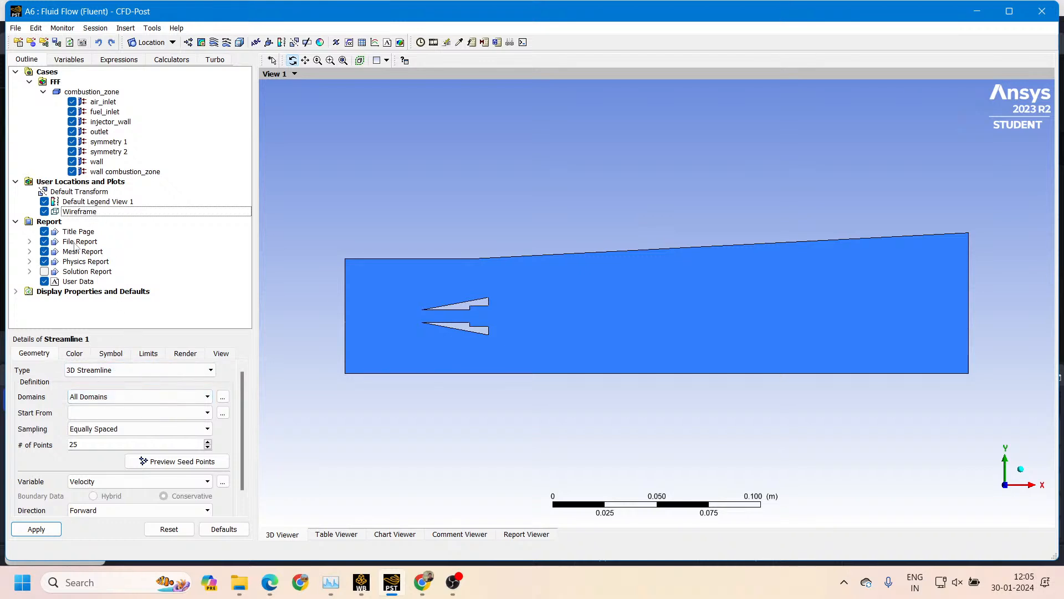
left_click(133, 414)
left_click(116, 425)
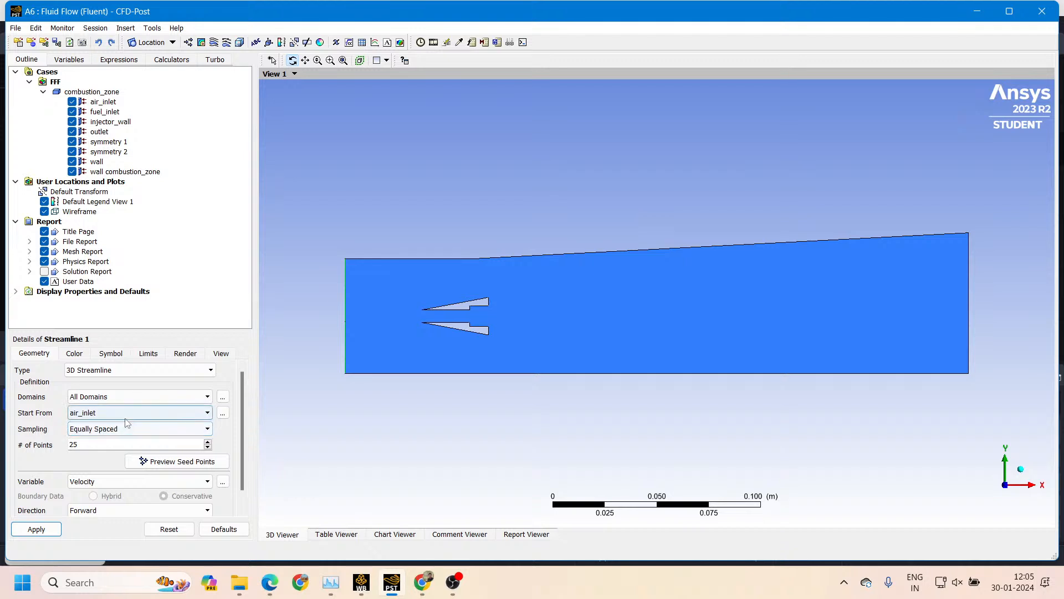
left_click(126, 417)
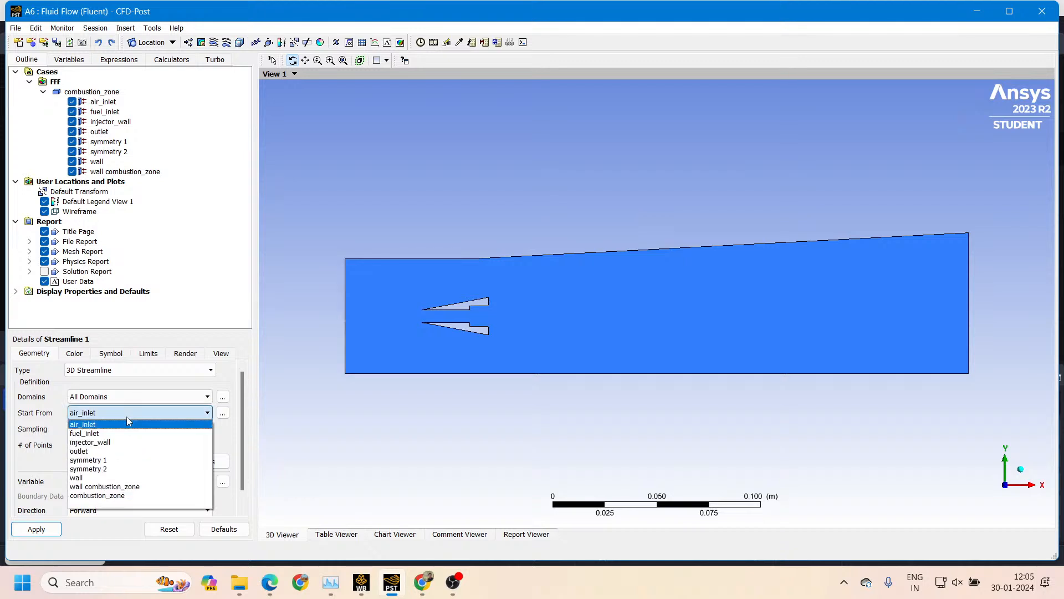
left_click(121, 462)
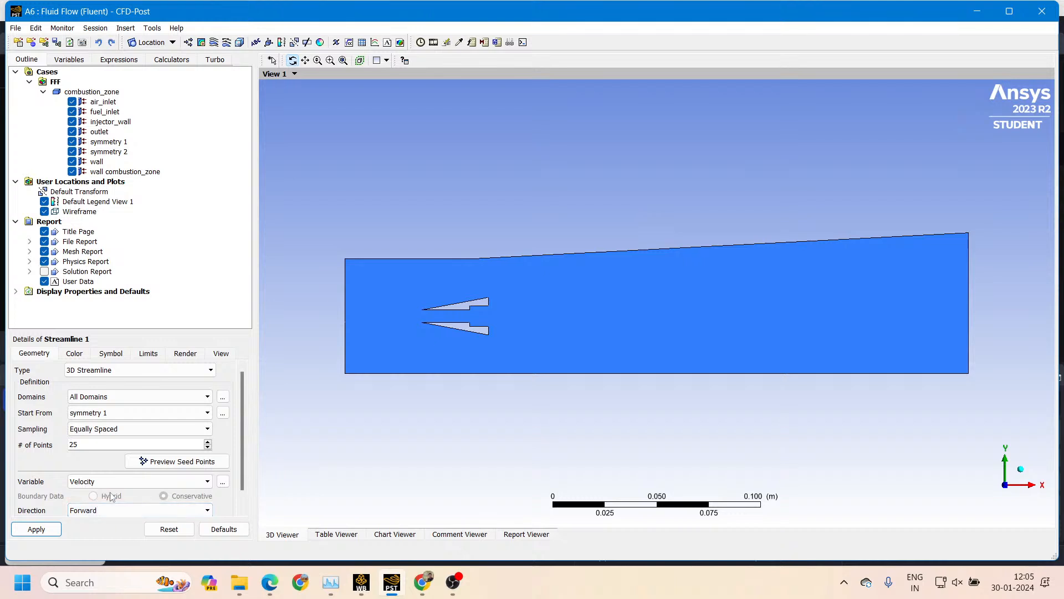
left_click(46, 530)
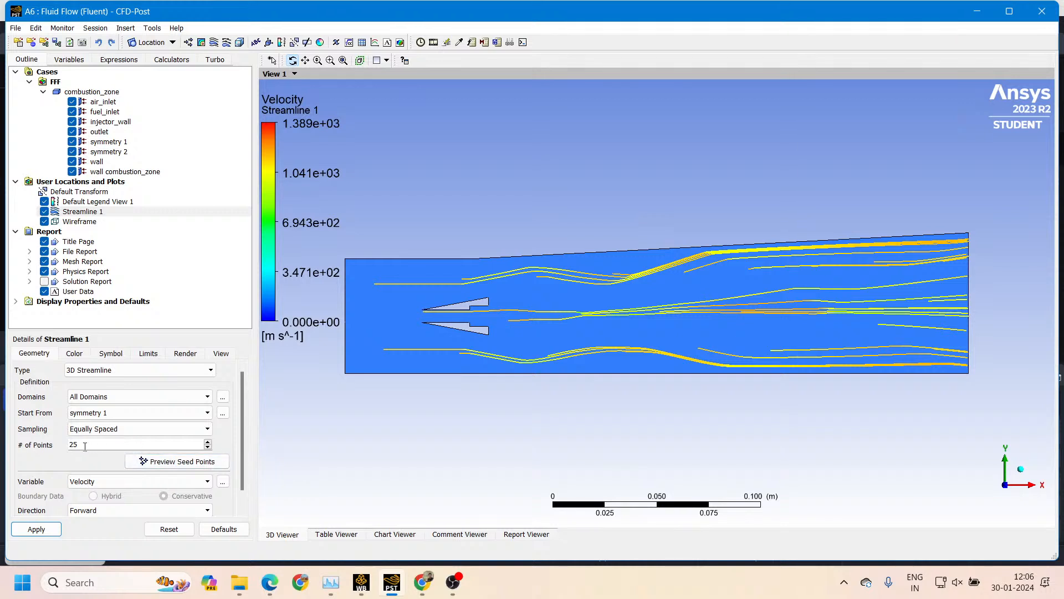
Increase the streamline plot's number of points to 200 and apply the change
left_click_drag(84, 446, 64, 446)
left_click(47, 530)
left_click(47, 529)
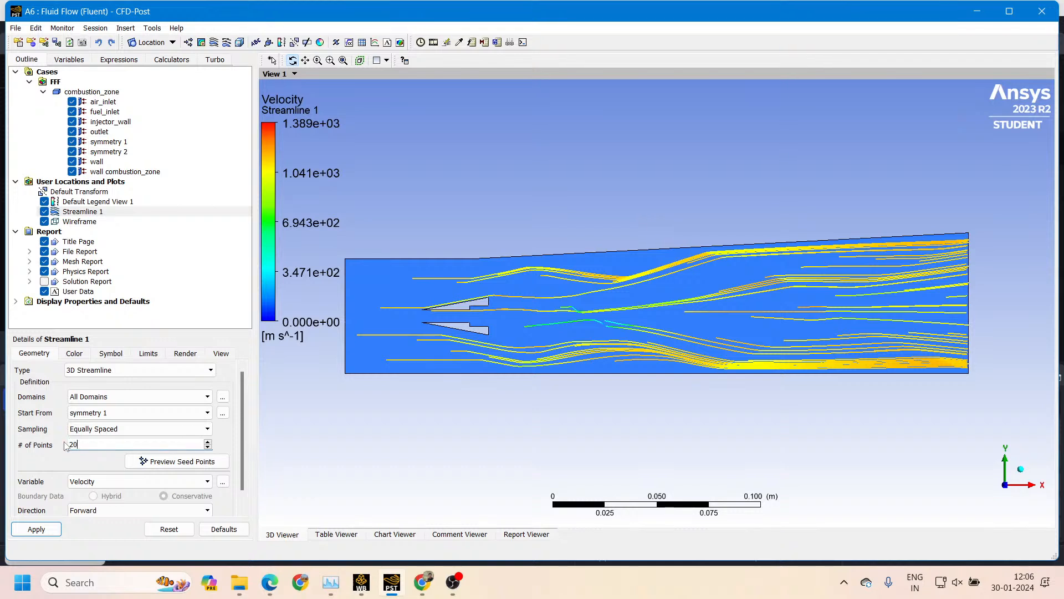
left_click(56, 528)
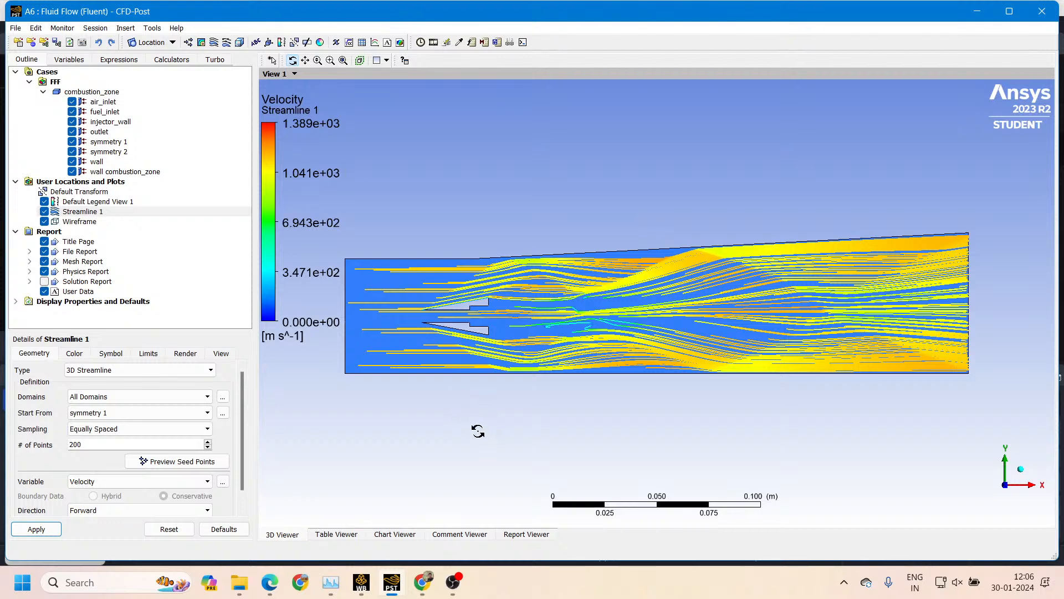
Examine the Results cell's options in Workbench, and return to CFD-Post to view Streamline 1's color settings
left_click(360, 589)
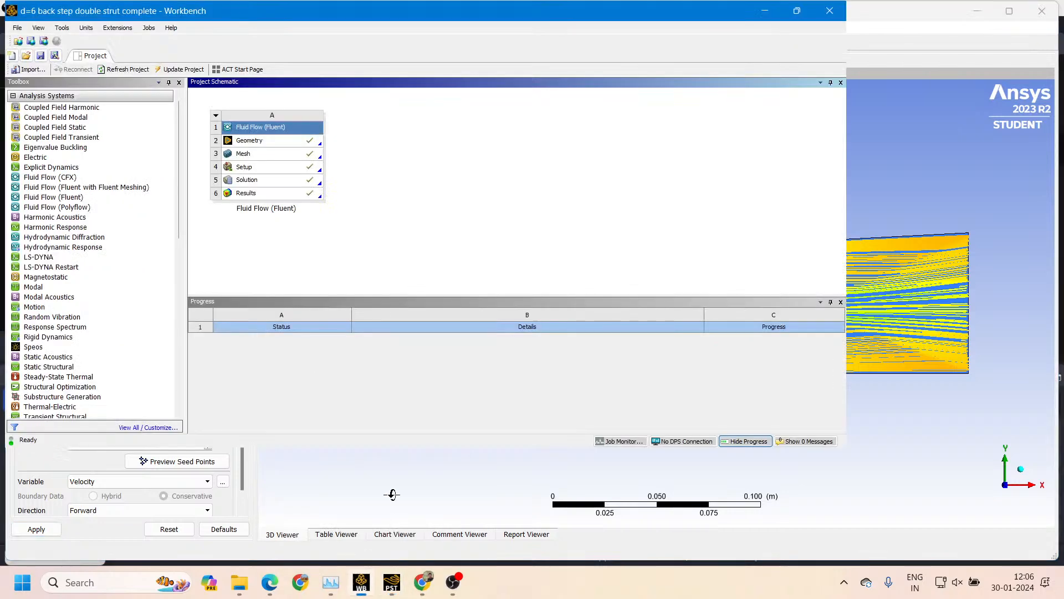
left_click(294, 202)
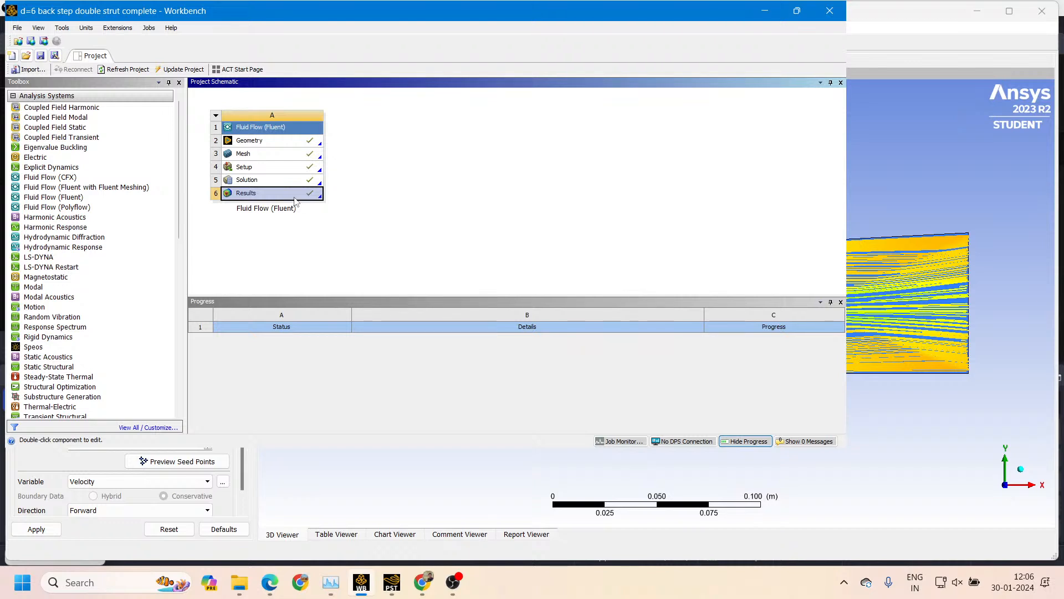
right_click(295, 201)
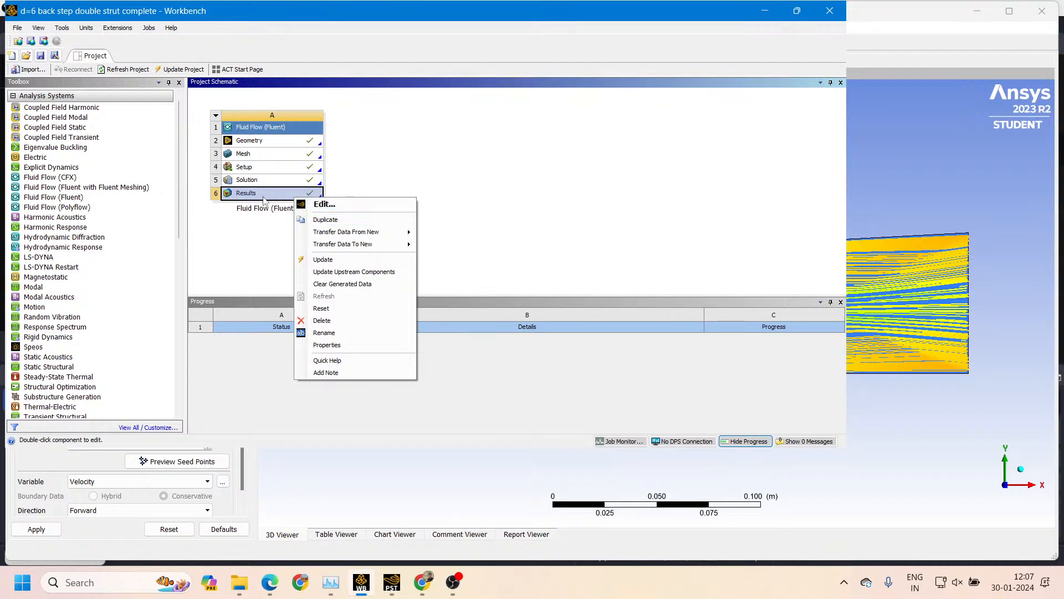
left_click(231, 235)
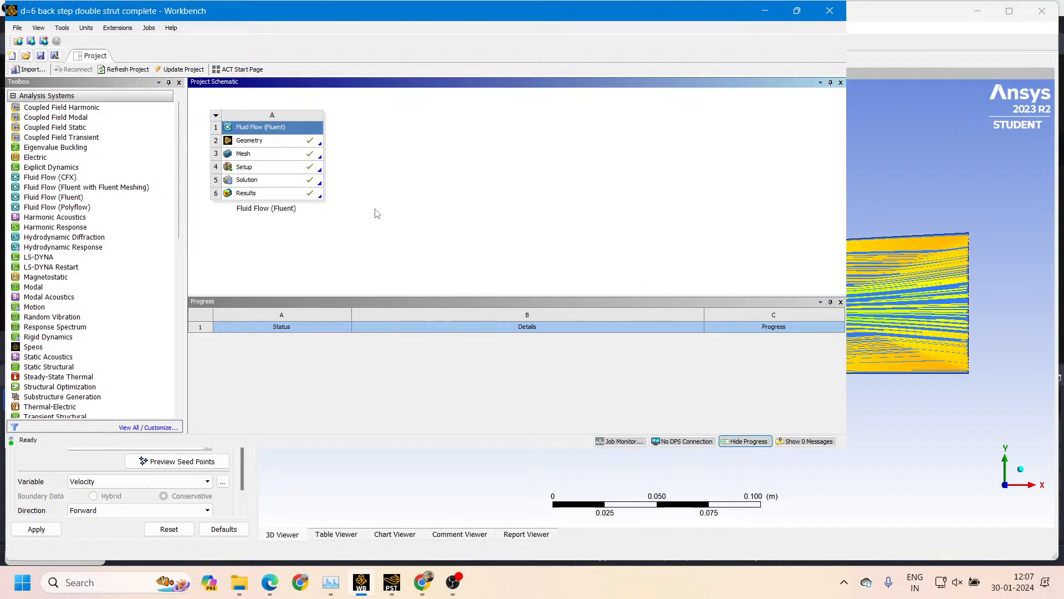
left_click(310, 198)
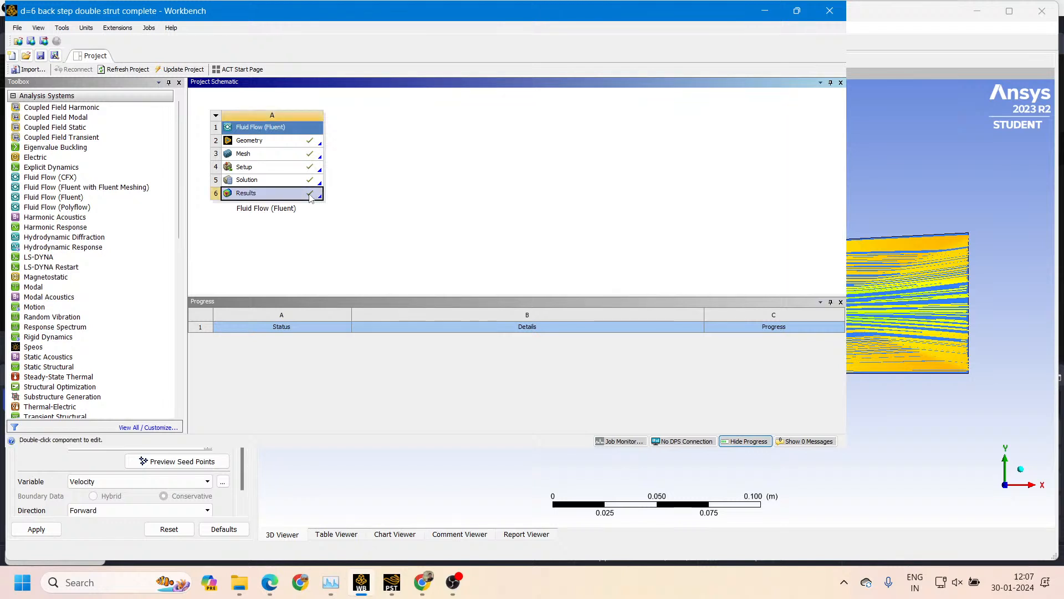
right_click(311, 198)
left_click(412, 195)
right_click(310, 196)
left_click(498, 173)
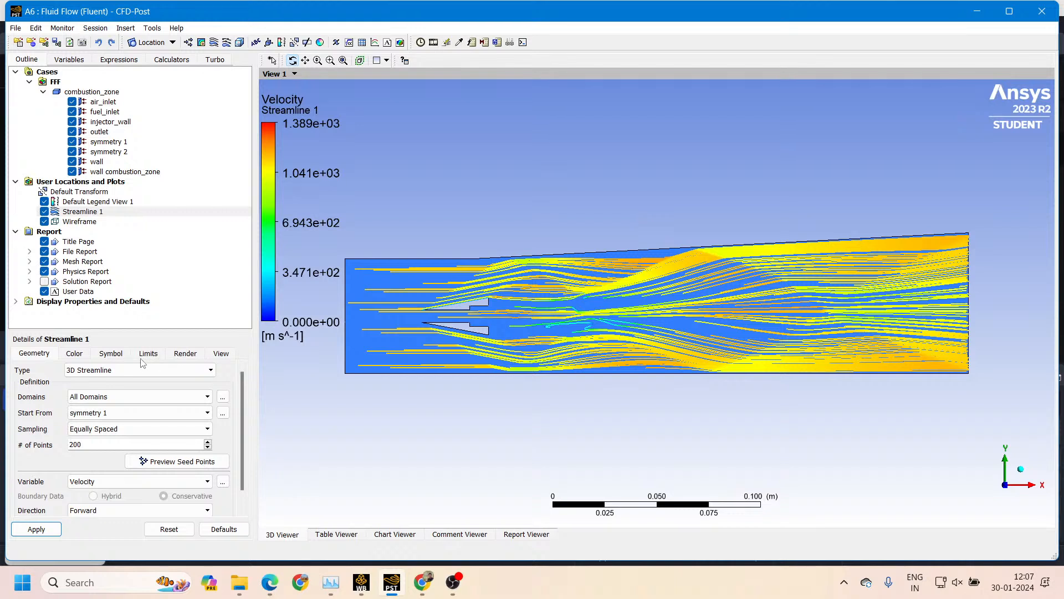
left_click(74, 354)
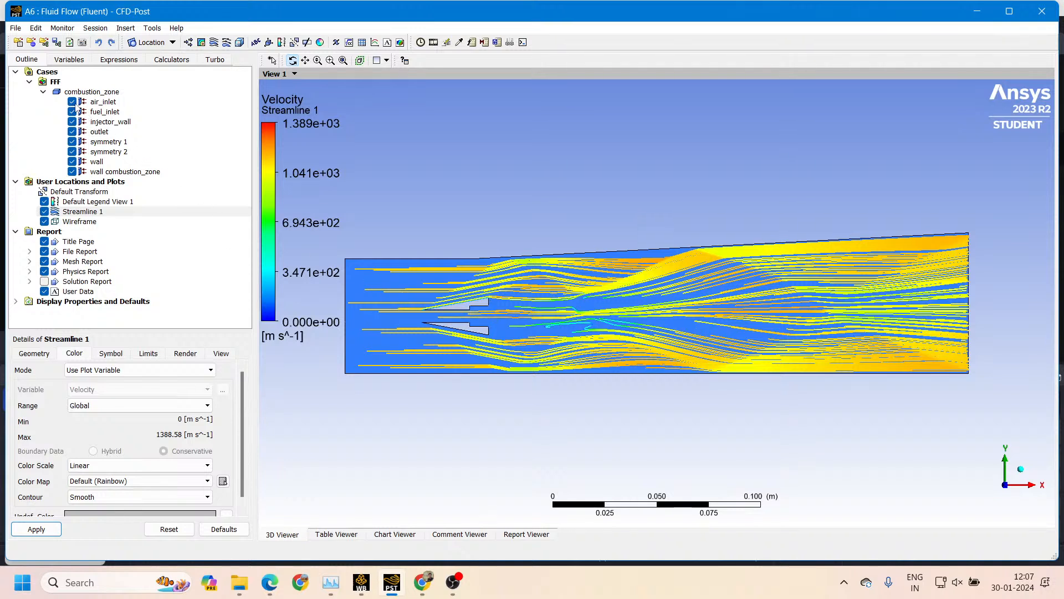
Hide all combustion_zone boundaries except wall combustion_zone, and apply the streamline settings
left_click(72, 102)
left_click(72, 112)
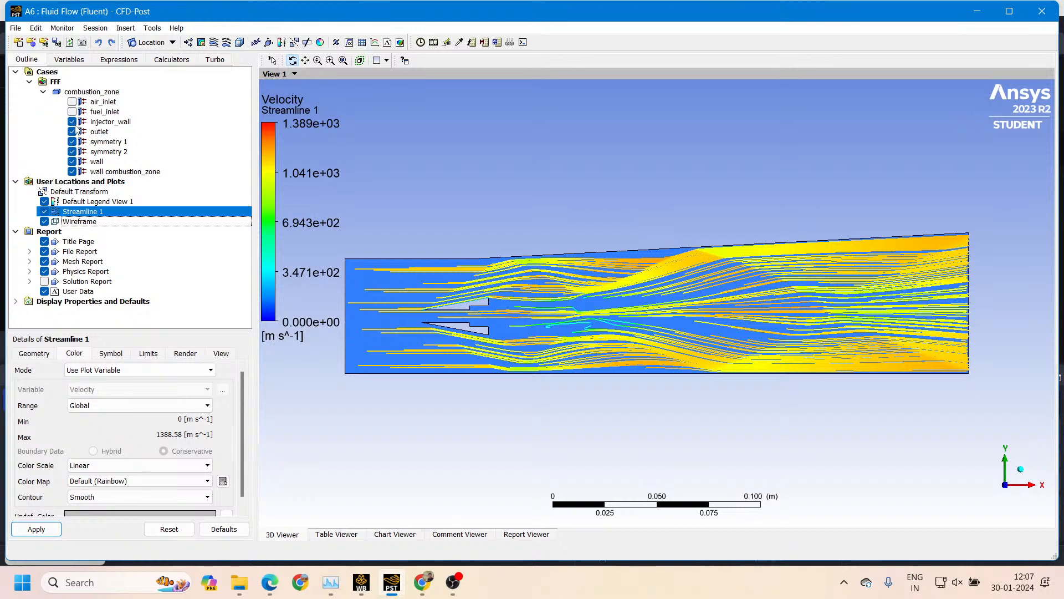
left_click(72, 122)
left_click(72, 131)
left_click(72, 141)
left_click(72, 152)
left_click(73, 162)
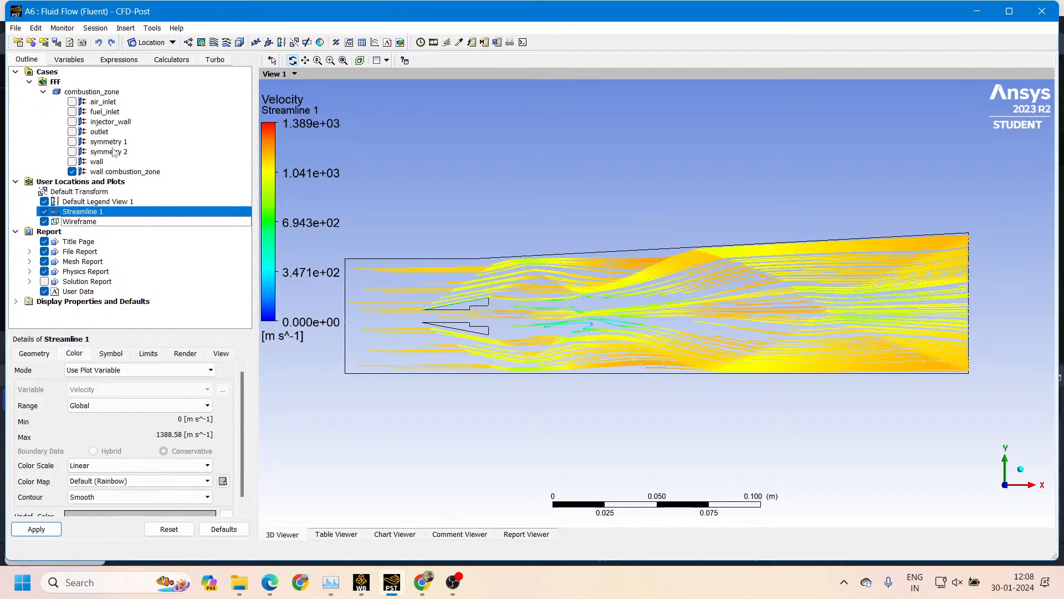
left_click(72, 172)
left_click(72, 171)
left_click(36, 529)
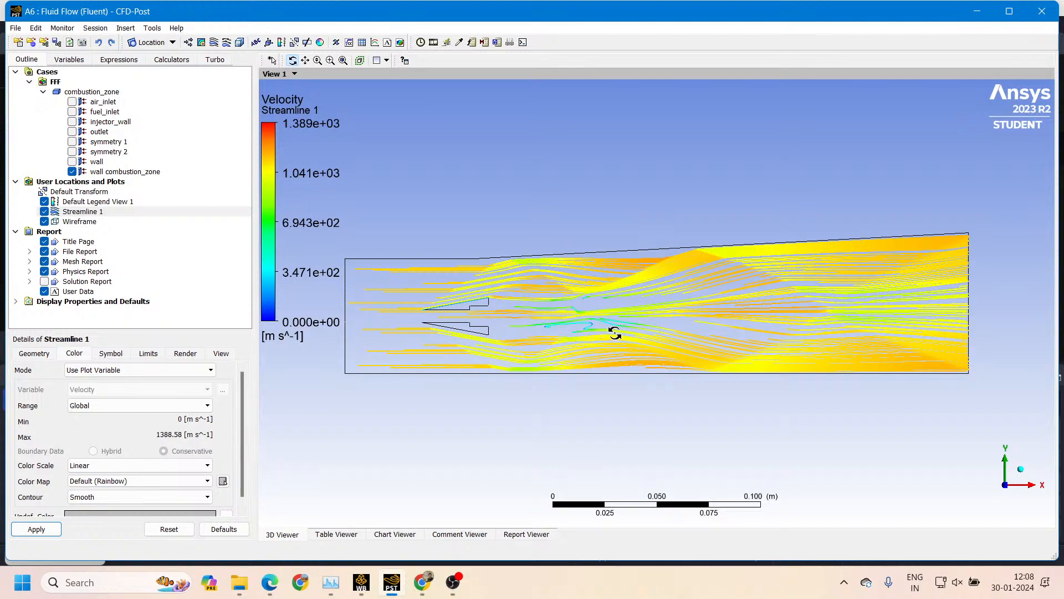
Inspect the streamlines from several angles and return to the front view of the XY plane
mouse_move(614, 333)
left_mouse_down()
mouse_move(628, 280)
mouse_move(639, 325)
mouse_move(648, 277)
mouse_move(673, 295)
mouse_move(620, 274)
mouse_move(705, 288)
mouse_move(677, 161)
mouse_move(640, 127)
mouse_move(801, 183)
mouse_move(554, 172)
mouse_move(570, 107)
mouse_move(683, 156)
mouse_move(556, 172)
mouse_move(582, 195)
mouse_move(535, 161)
mouse_move(604, 227)
mouse_move(667, 218)
mouse_move(661, 225)
mouse_move(642, 166)
mouse_move(584, 185)
mouse_move(591, 230)
mouse_move(521, 235)
left_mouse_up()
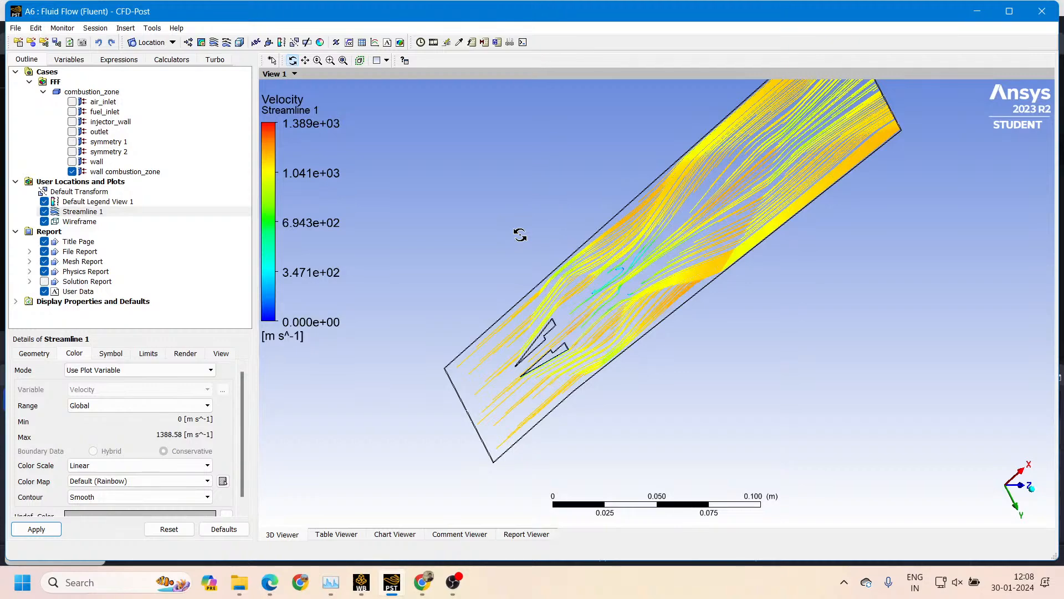
left_click_drag(520, 235, 894, 235)
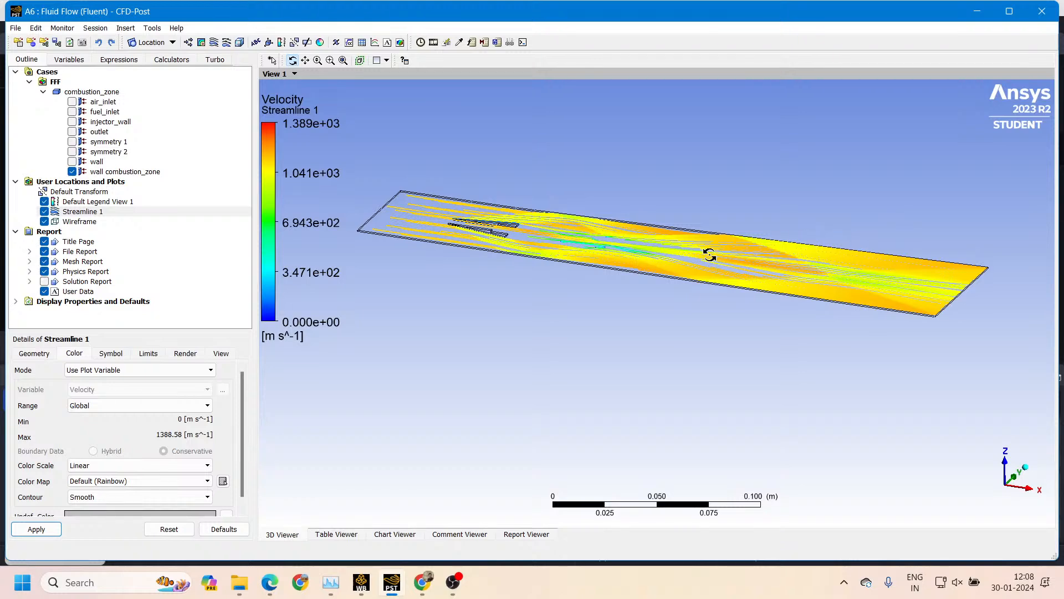
left_click_drag(683, 266, 508, 260)
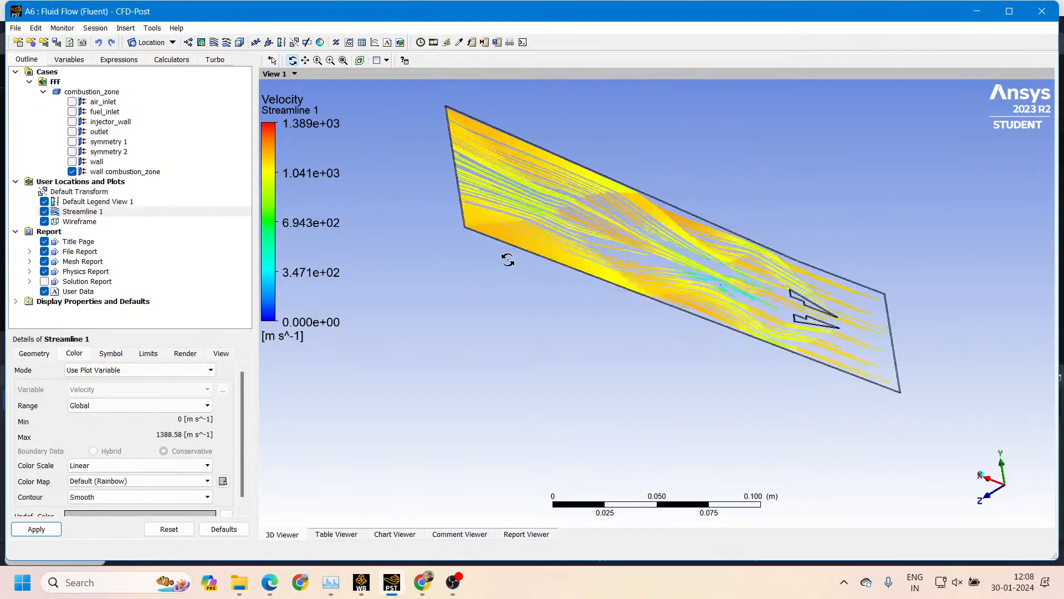
left_click(1007, 476)
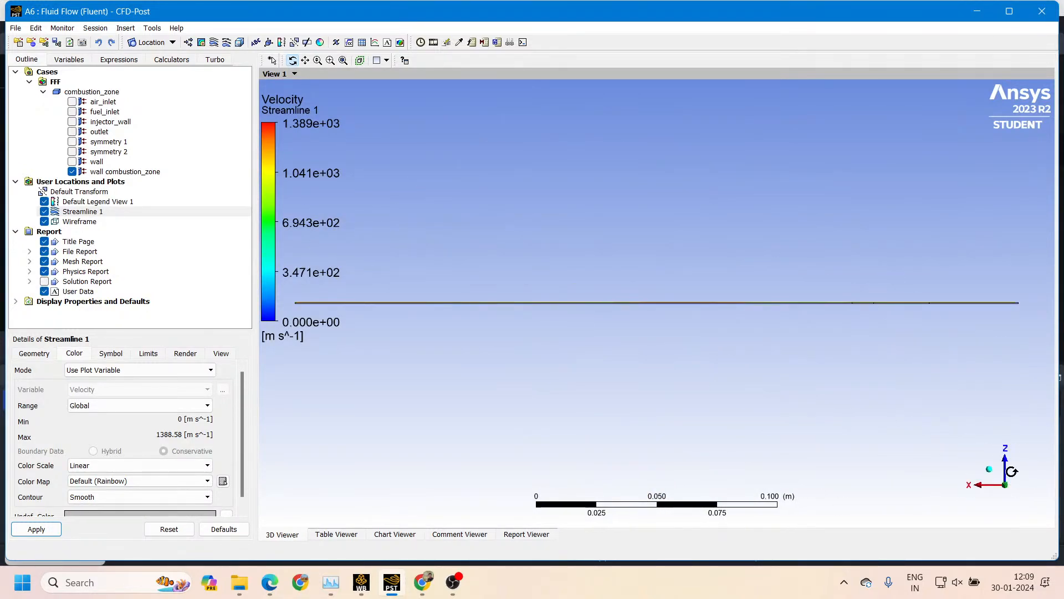
left_click(1006, 469)
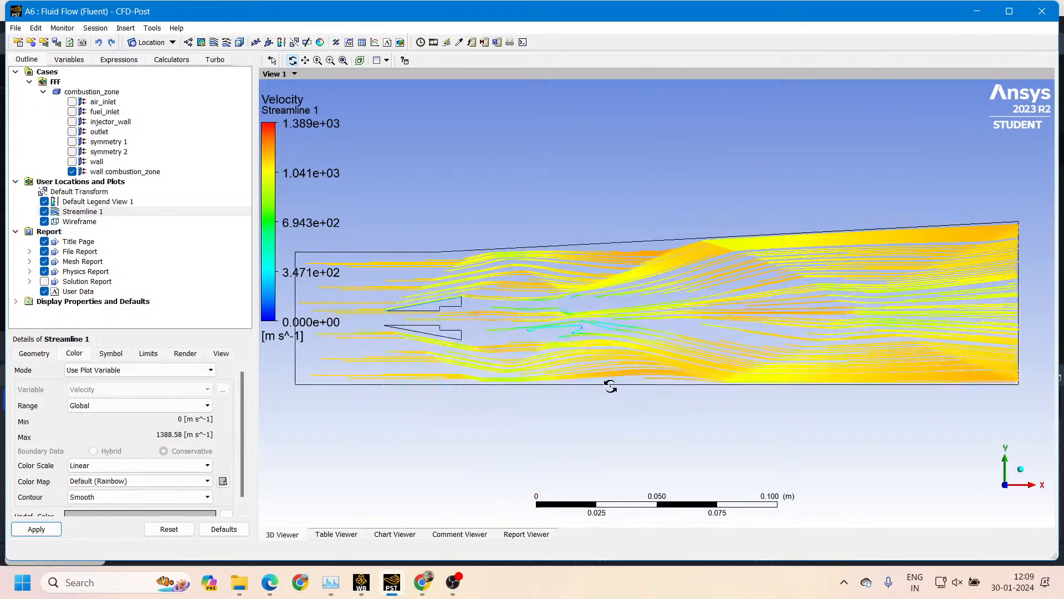
Switch Streamline 1's contour style to Banded with 20 contours and apply it
left_click(133, 470)
left_click(133, 475)
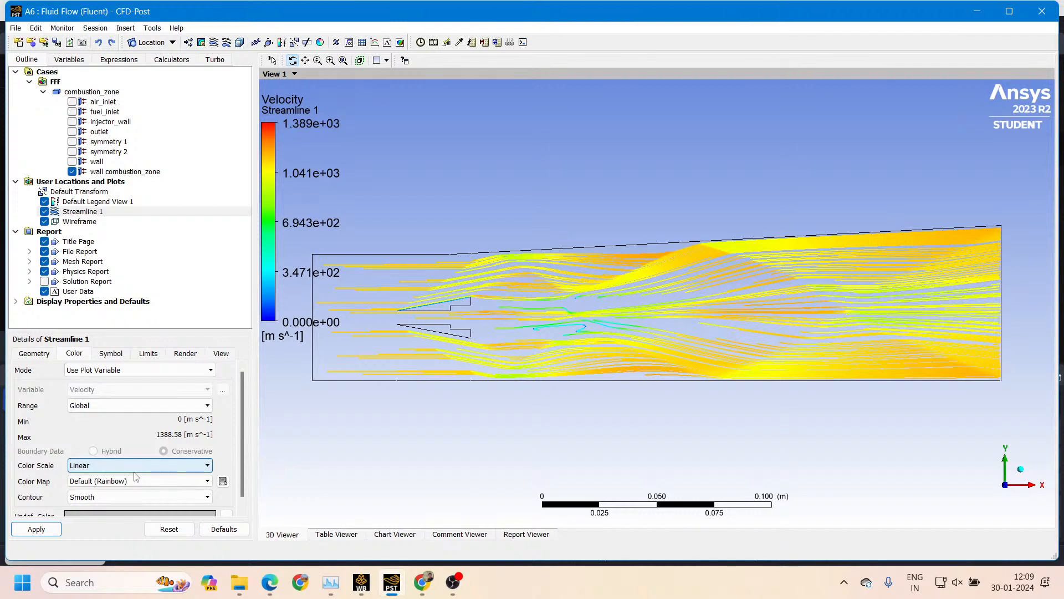
left_click(98, 497)
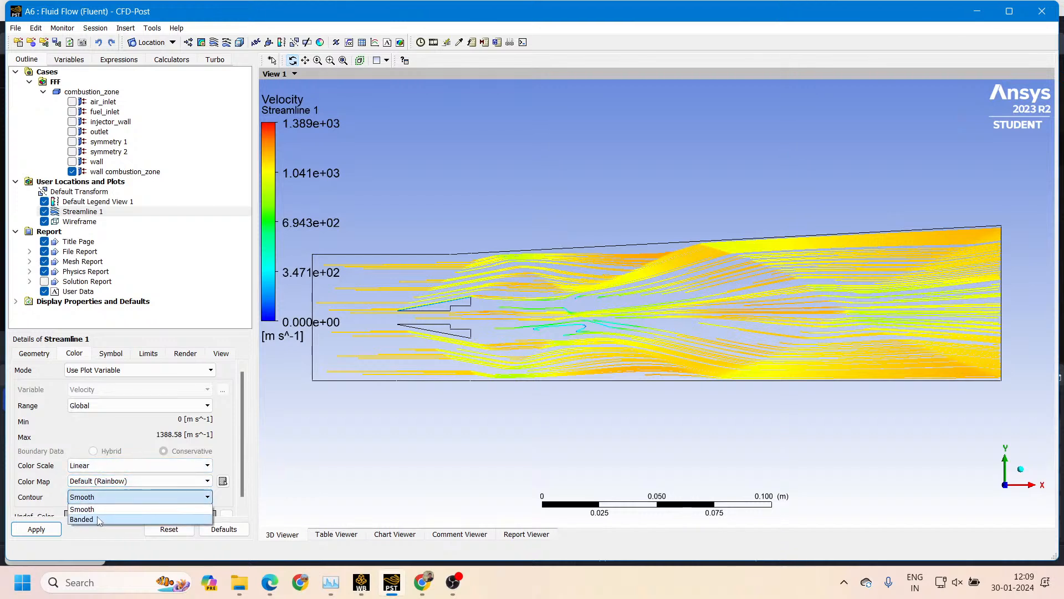
left_click(96, 520)
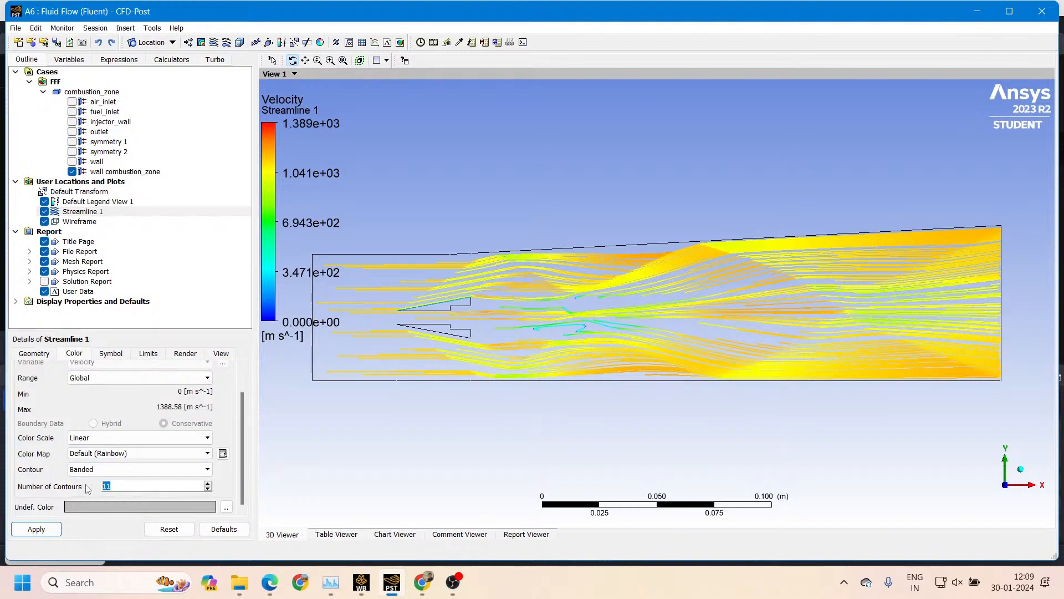
type("20")
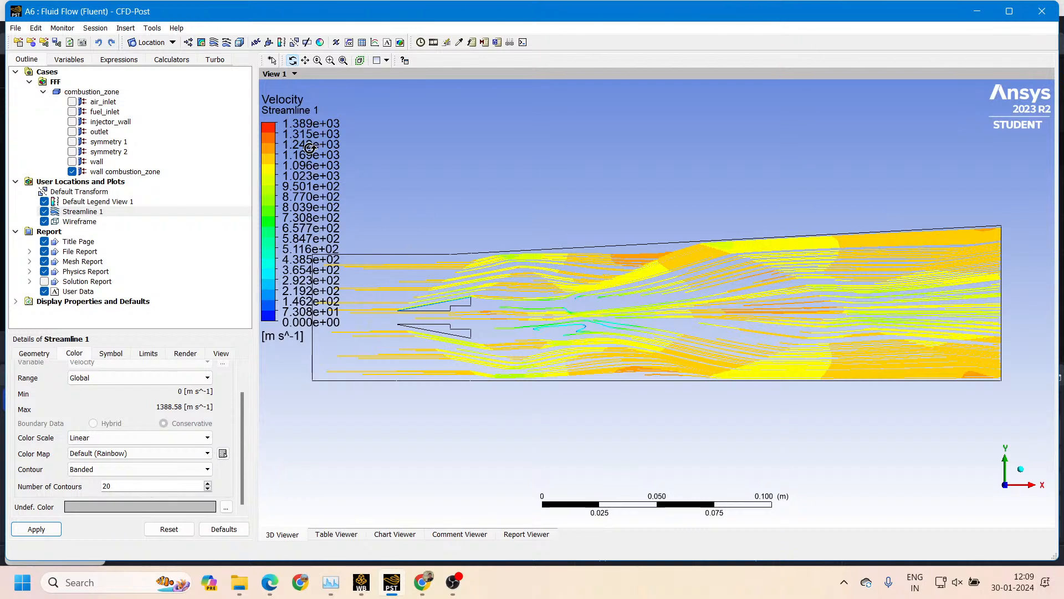
left_click_drag(328, 165, 746, 199)
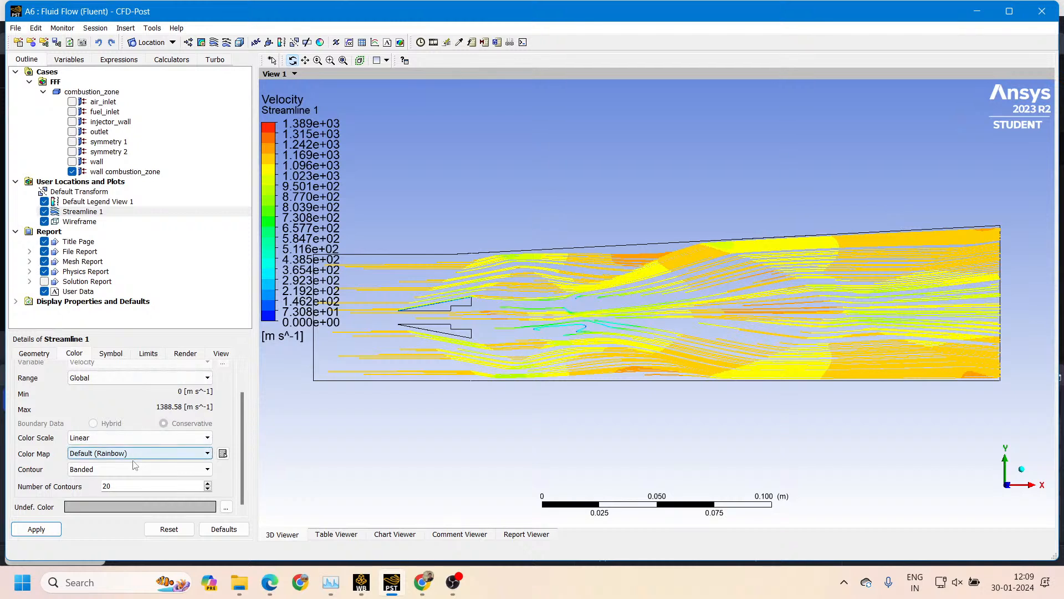
Set Streamline 1's number of contours to 10 and apply the change
double_click(116, 485)
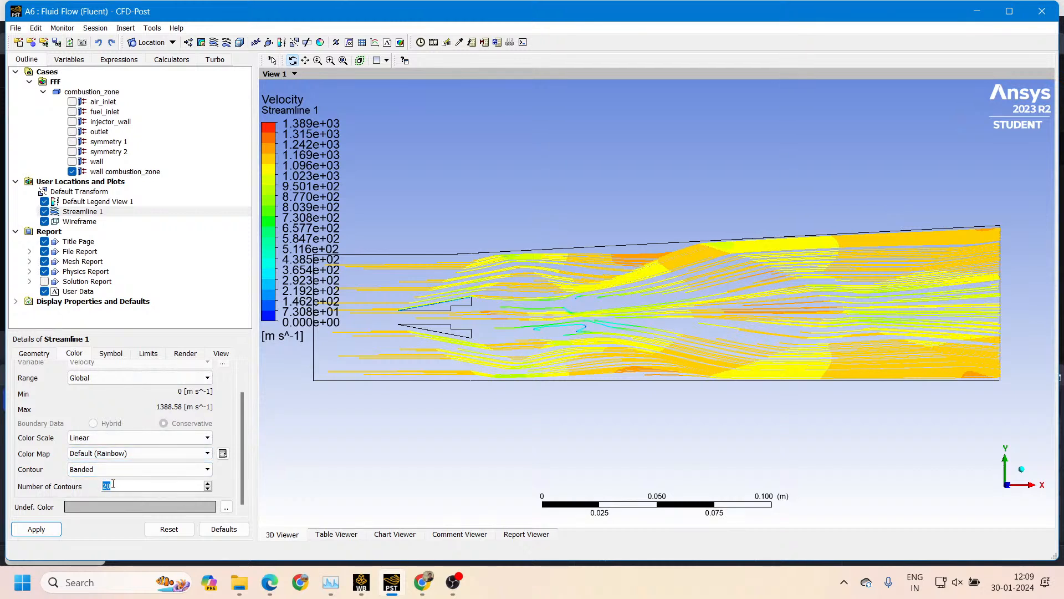
type("10")
left_click(36, 529)
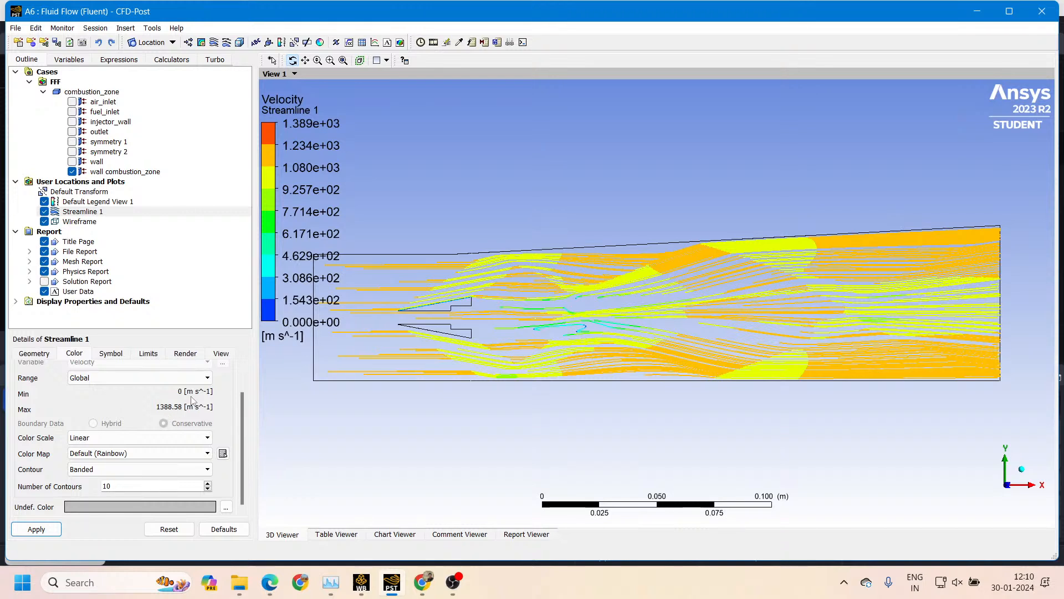
Set Streamline 1's color range to User Specified from 20 to 1200 m s^-1 and apply it
left_click(164, 378)
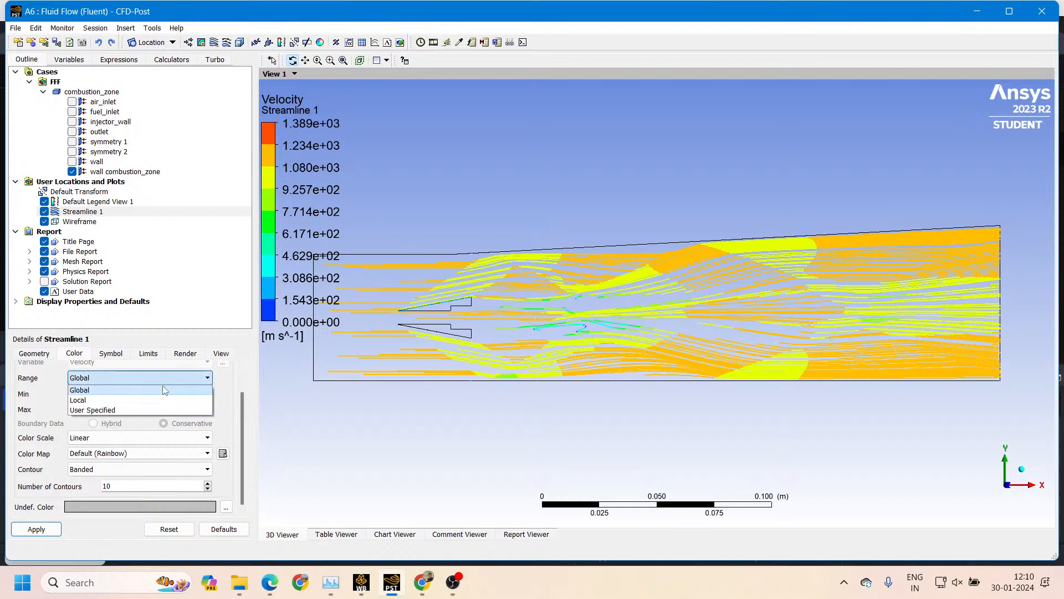
left_click(71, 409)
left_click(91, 379)
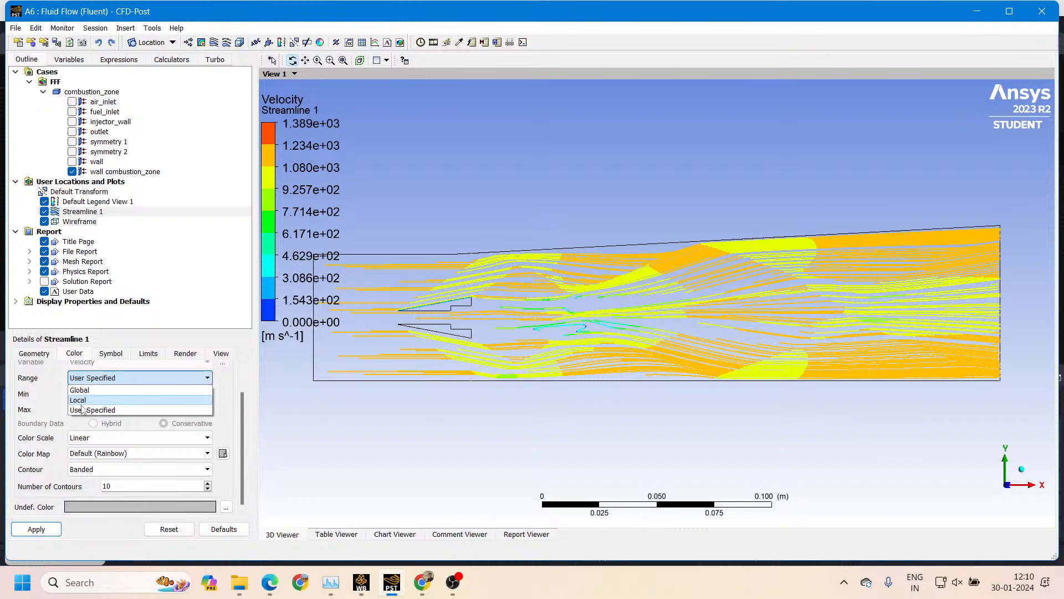
left_click(83, 410)
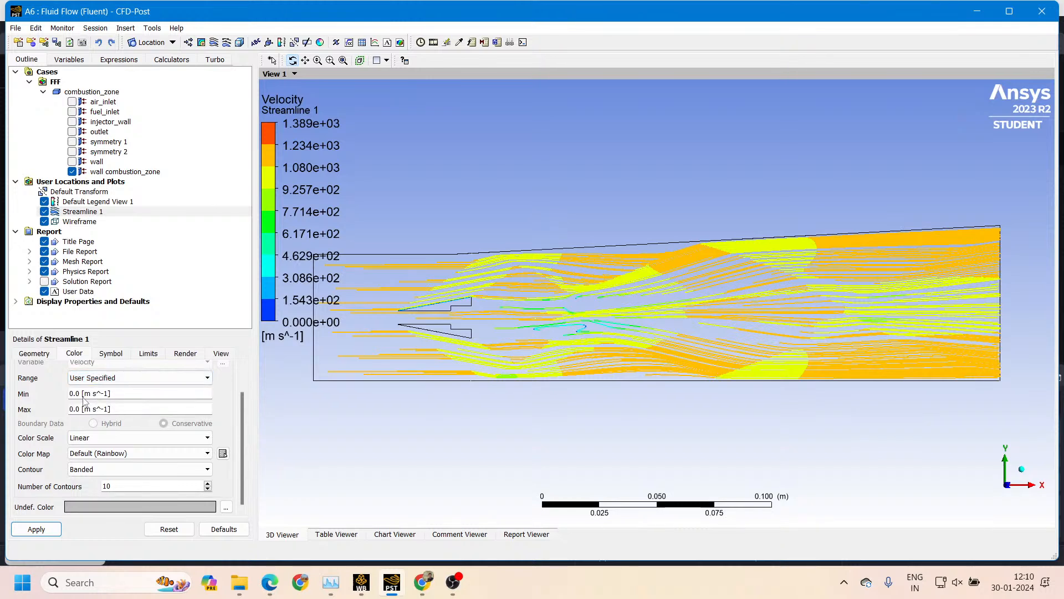
left_click(90, 397)
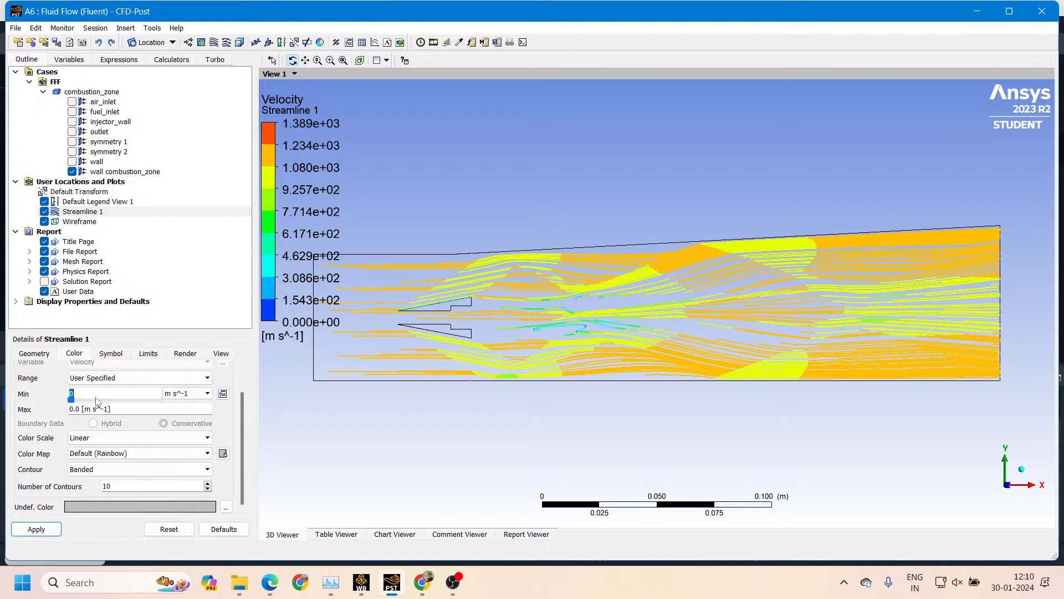
type("20")
left_click(89, 413)
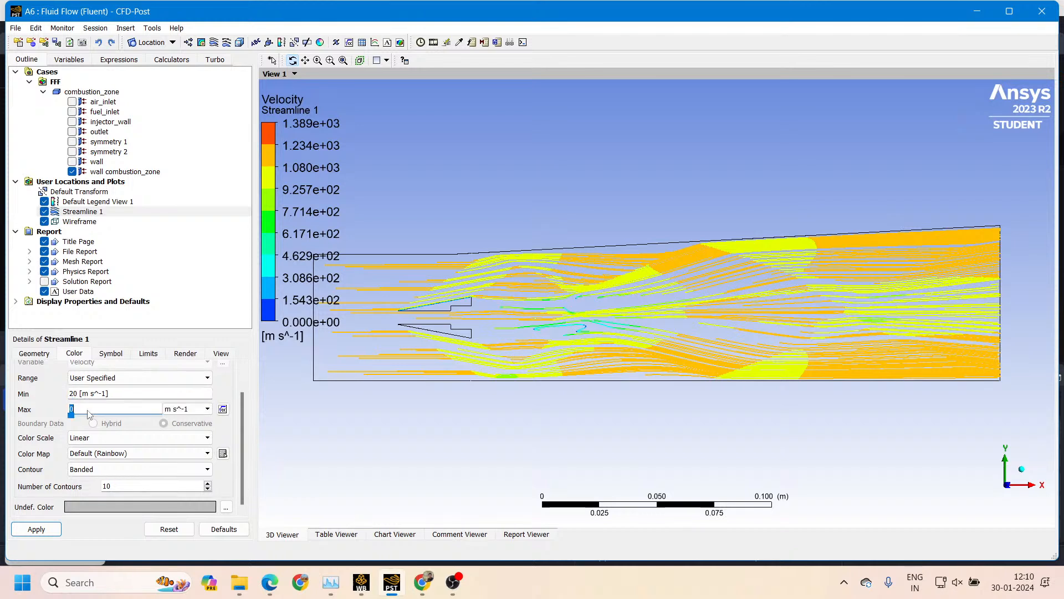
type("1200")
left_click(34, 528)
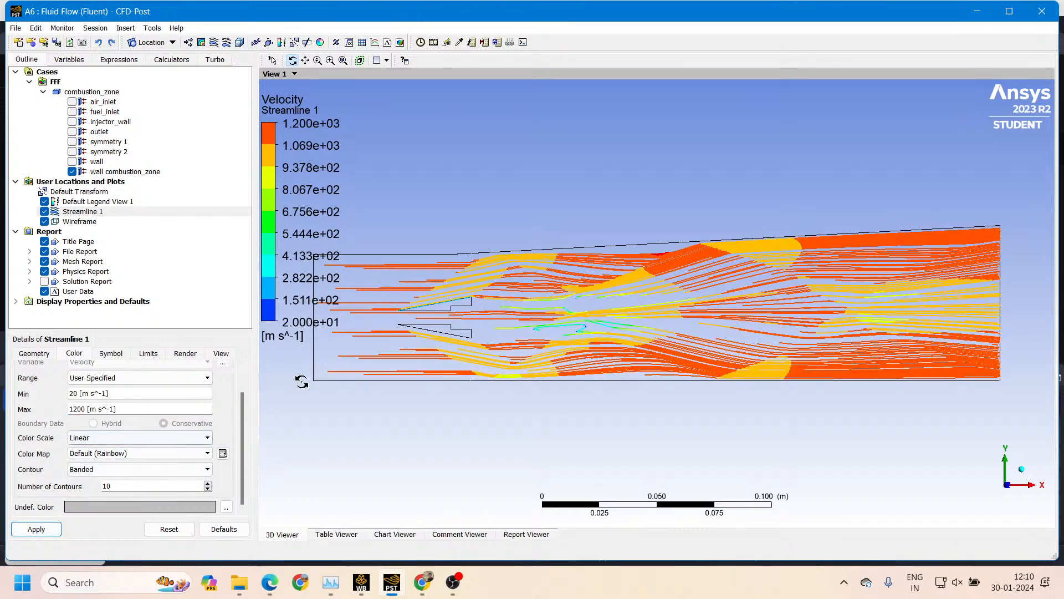
left_click_drag(523, 357, 574, 359)
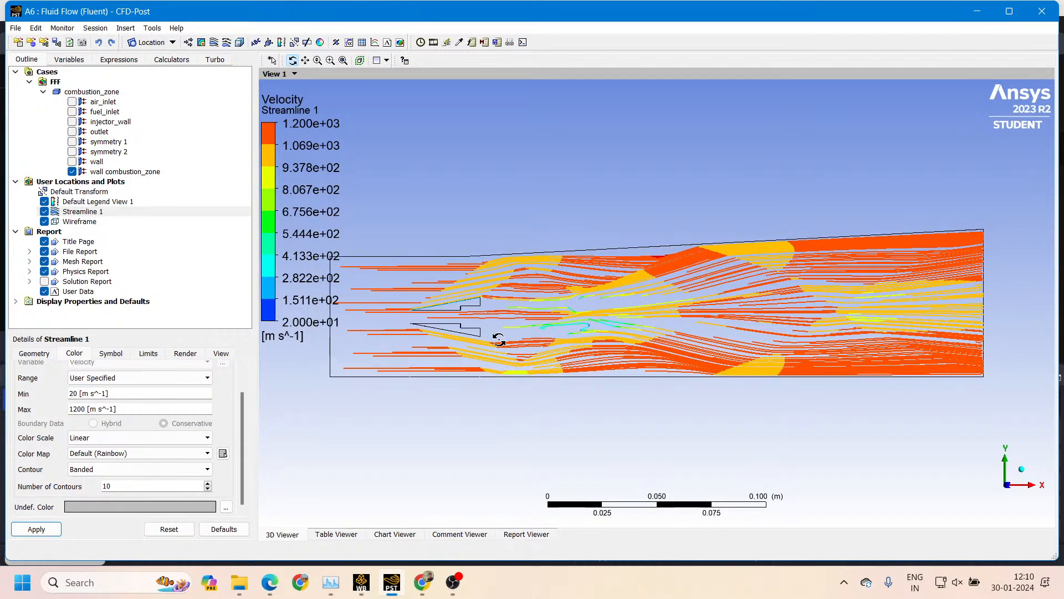
left_click_drag(590, 293, 543, 323)
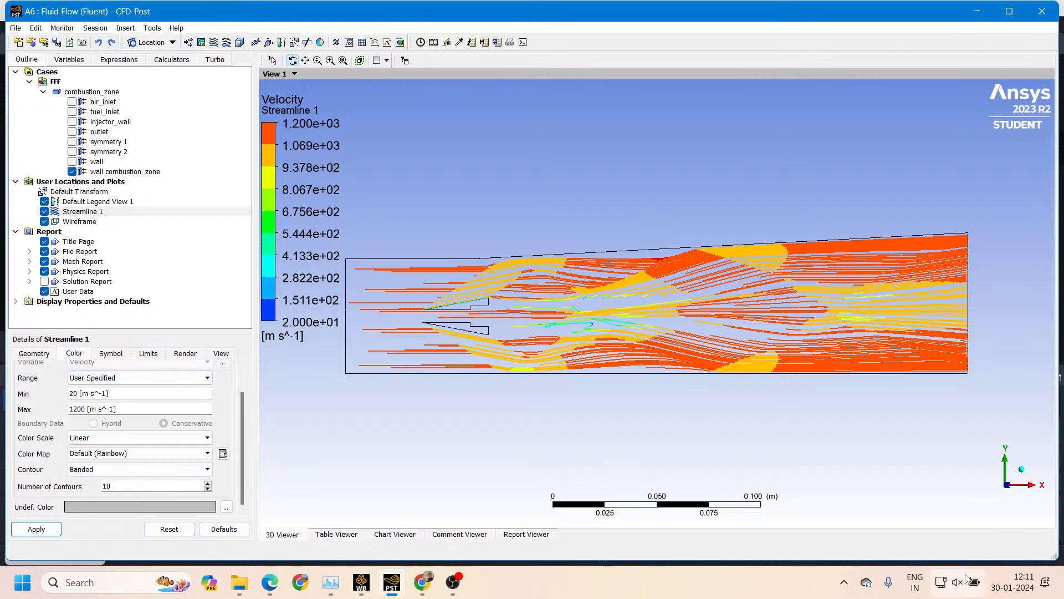
Check the available Wi-Fi networks in the Windows quick settings and close them
left_click(966, 579)
left_click(877, 254)
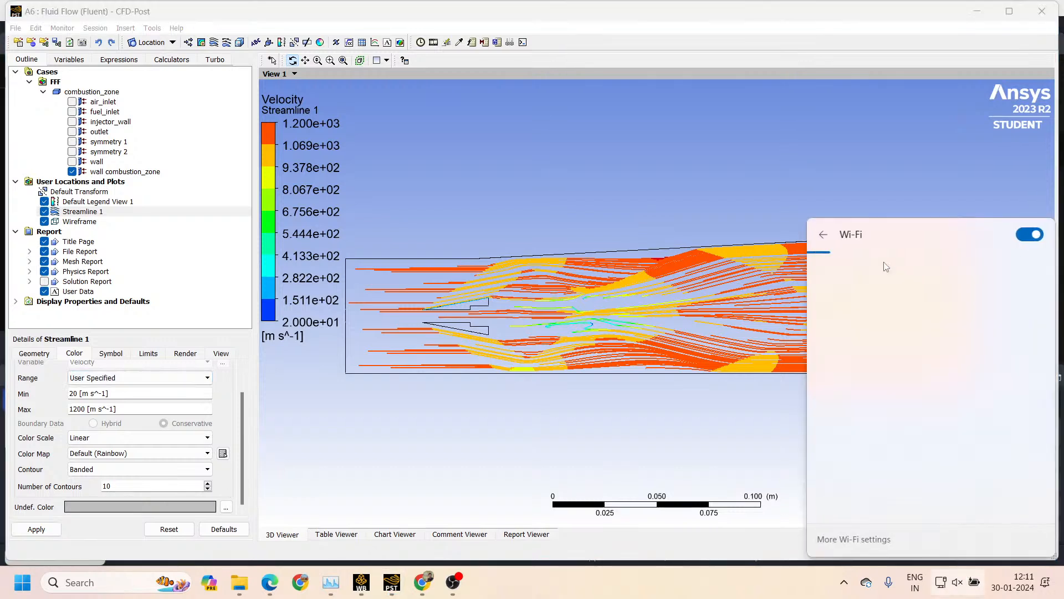
left_click(961, 586)
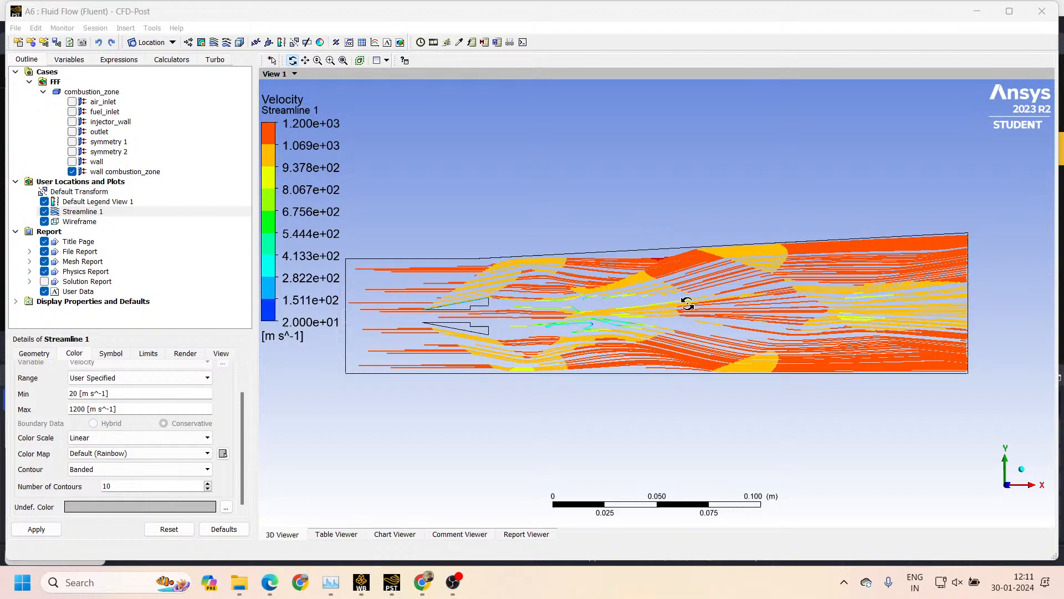
Review Streamline 1's symbol, limits, render, view and color settings
left_click(109, 357)
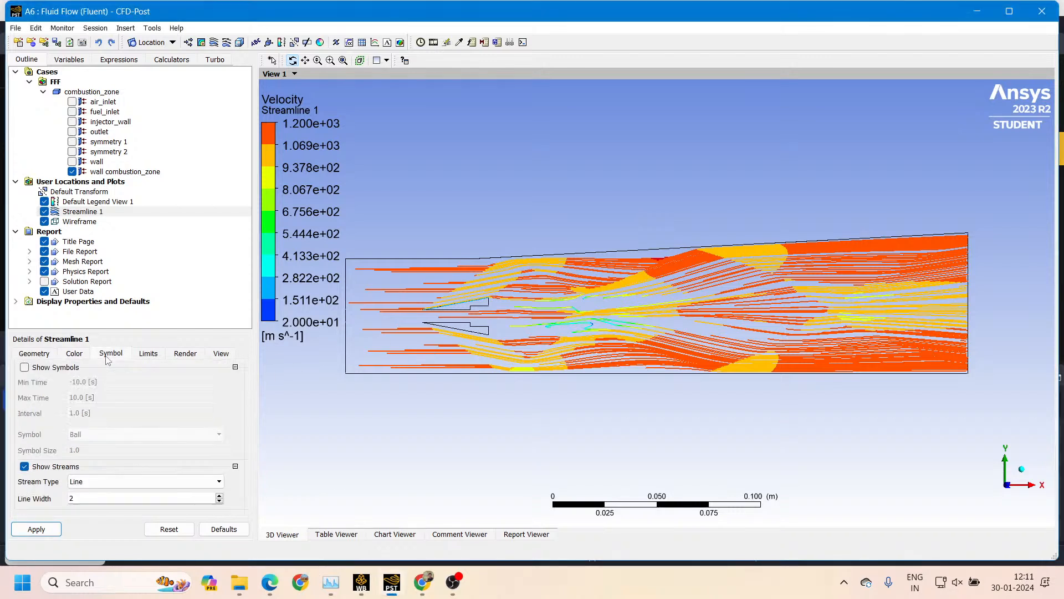
left_click(142, 356)
left_click(191, 356)
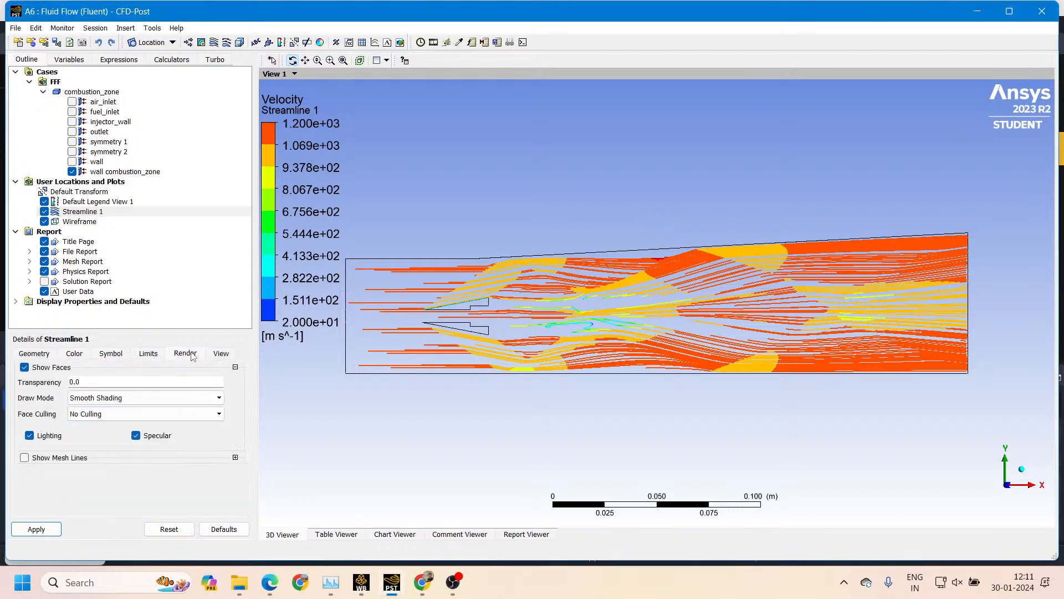
left_click(222, 357)
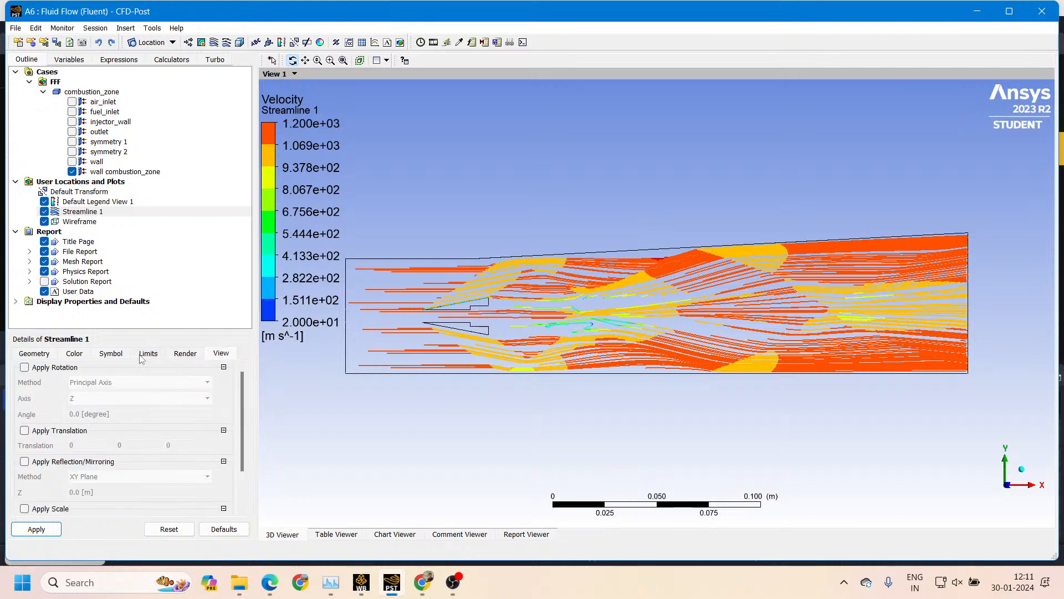
left_click(111, 355)
left_click(74, 355)
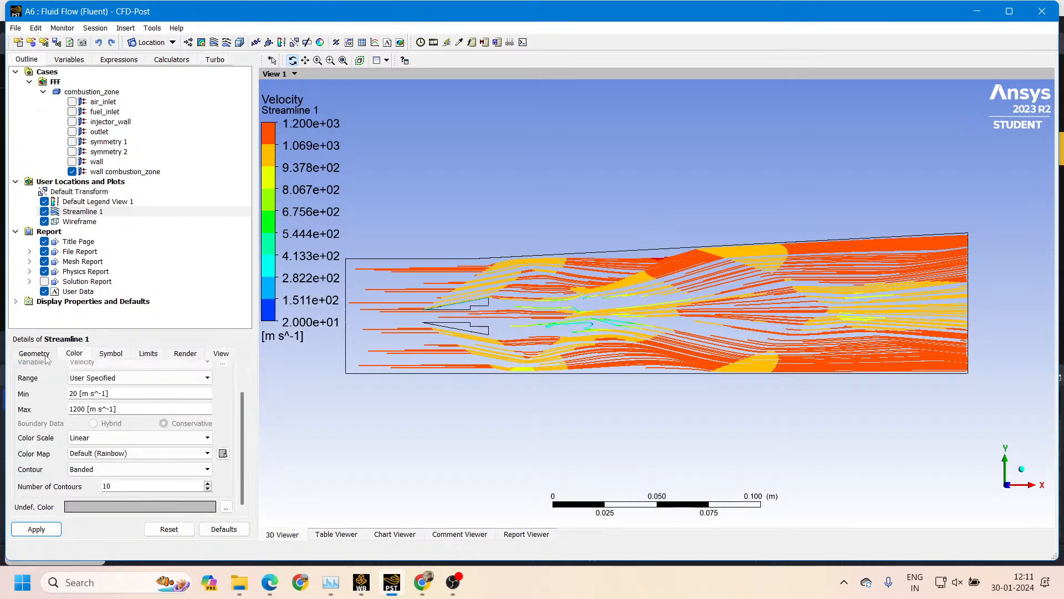
Set Streamline 1's number of points to 300 and apply the change
left_click(34, 354)
double_click(108, 443)
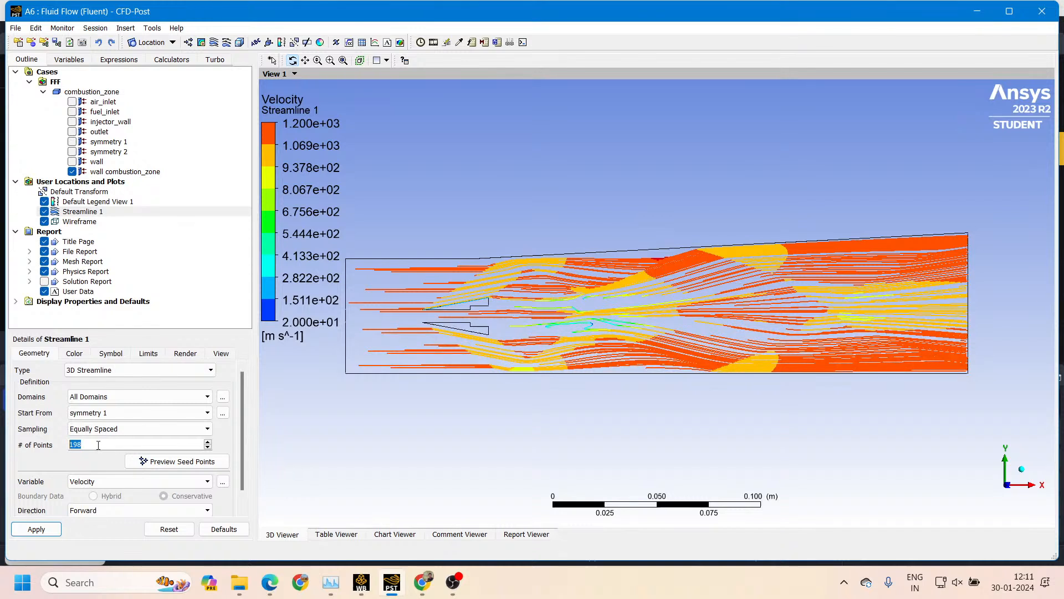
scroll(98, 446, "up", 4)
type("300")
key("Return")
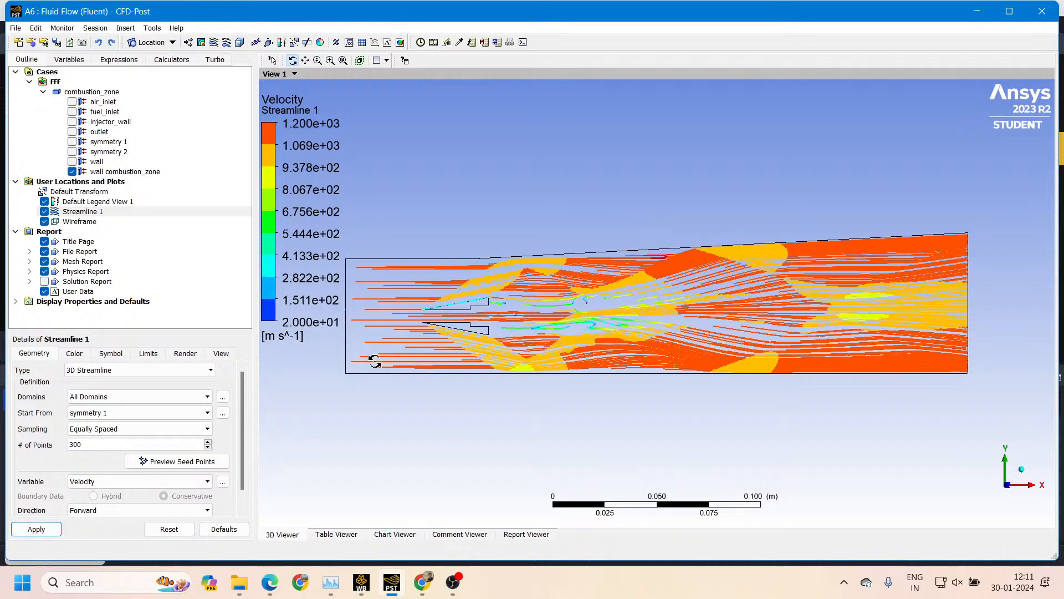
Open the Save Picture options for the streamline view, and check the Wi-Fi connection in Windows
key("ctrl+p")
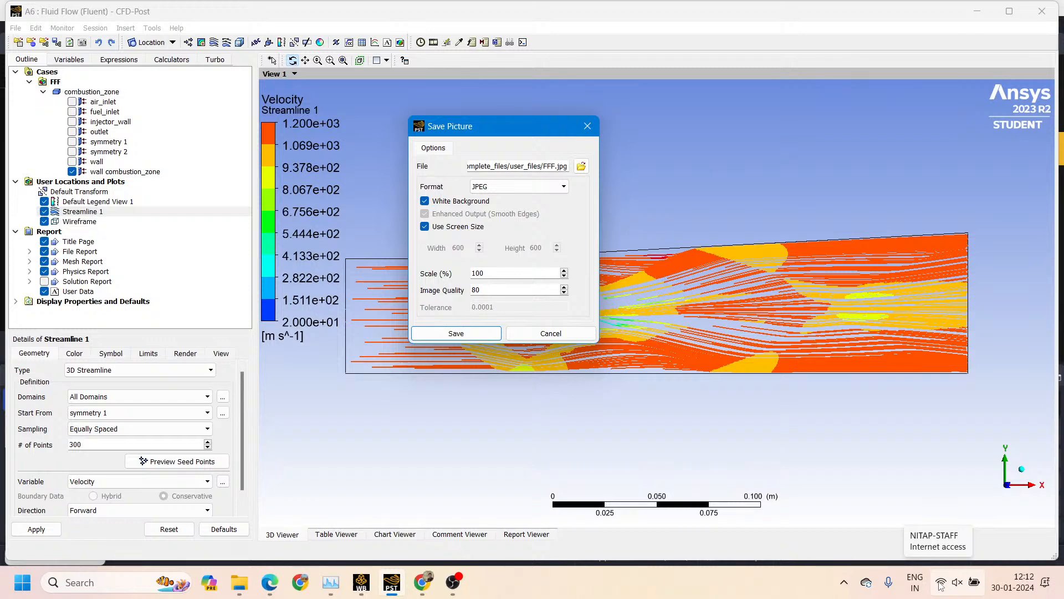
left_click(941, 584)
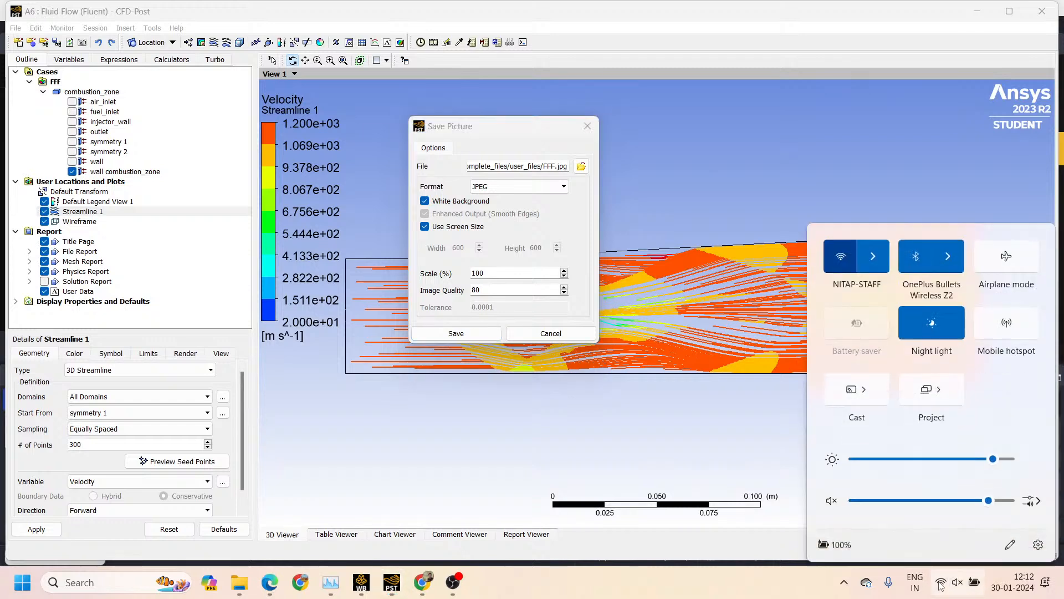
left_click(872, 252)
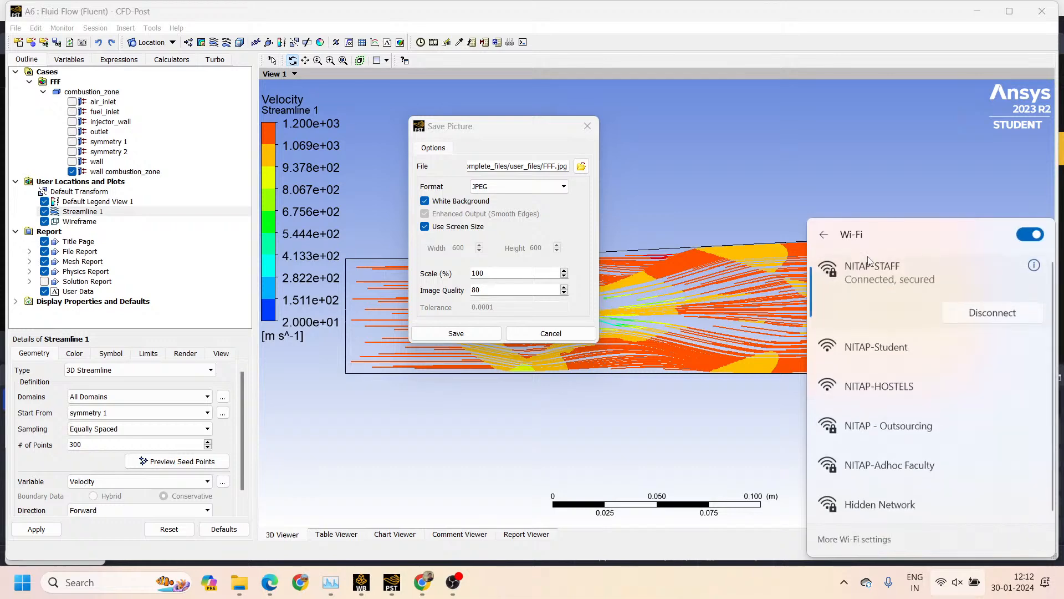
left_click(755, 252)
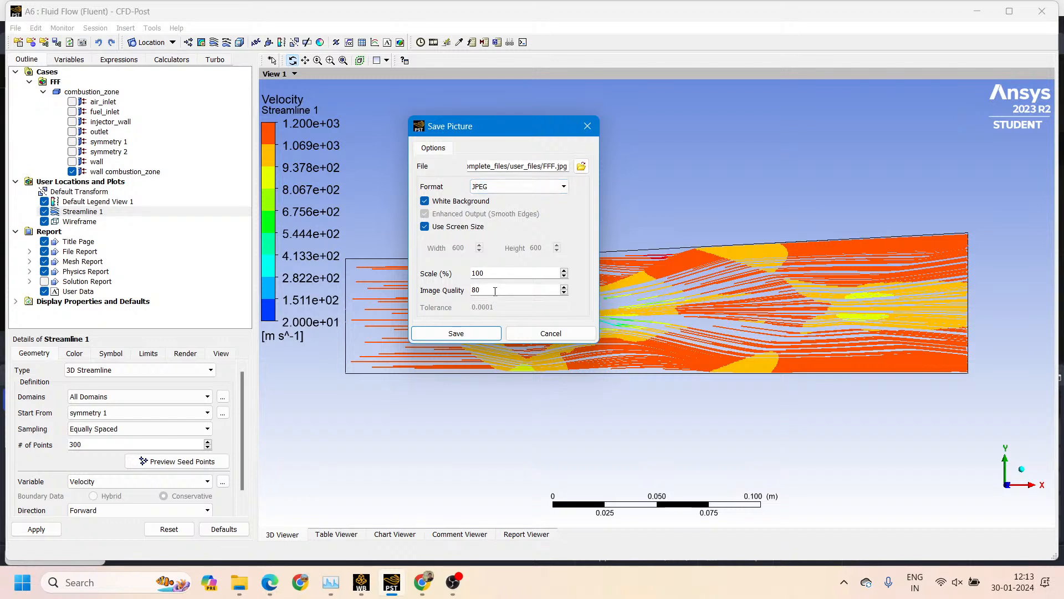
Set the image quality to 100 and save the picture as the JPEG file FFF.jpg
left_click_drag(495, 291, 461, 294)
type("100")
left_click(464, 334)
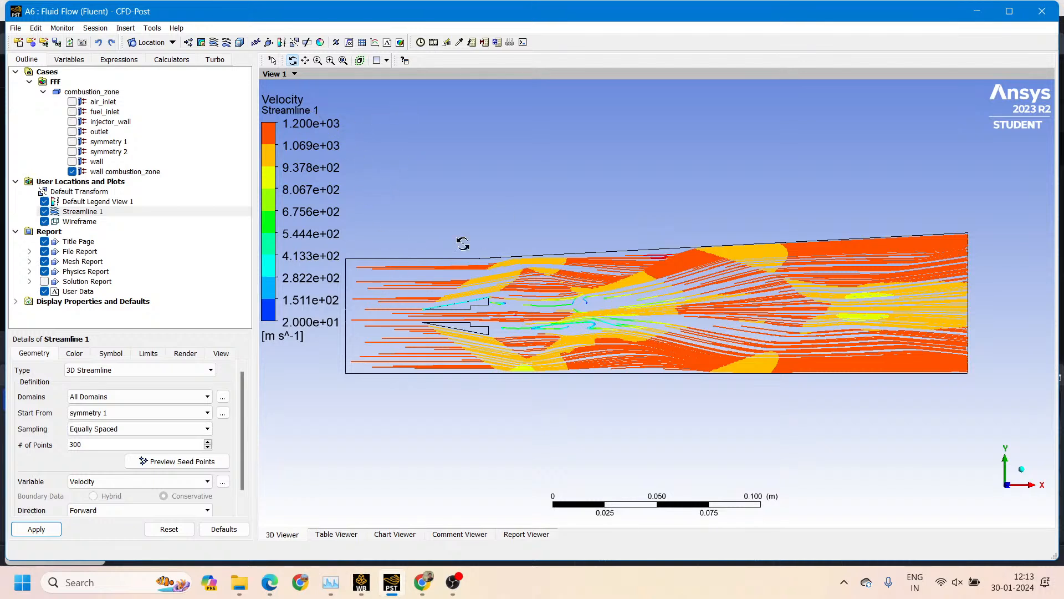
Open the Save Picture options for the streamline view and choose the main Shockwaves folder on drive D as the destination
left_click(82, 42)
left_click_drag(550, 258, 508, 154)
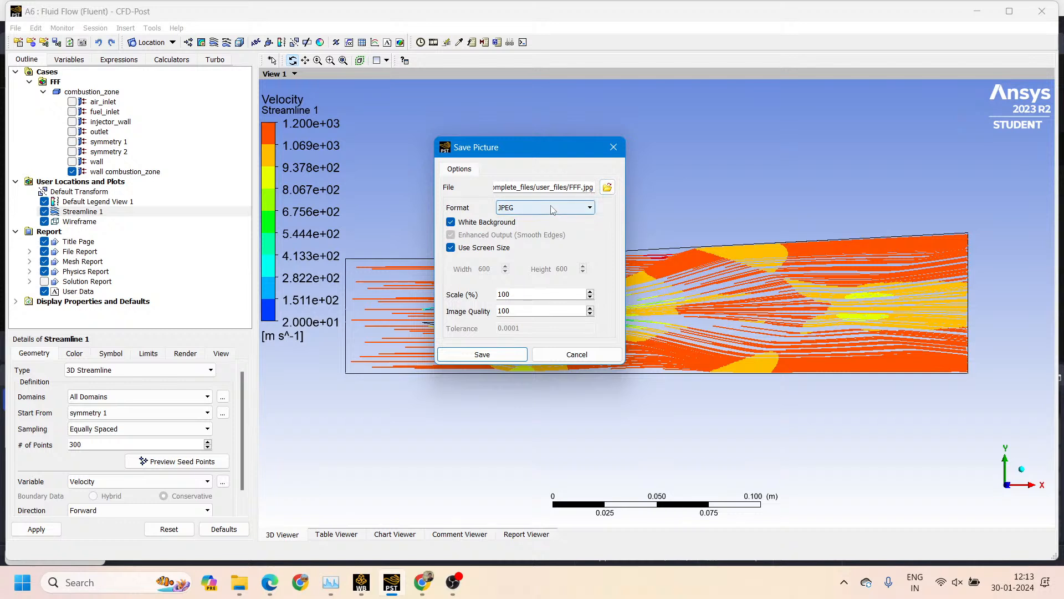
left_click(608, 188)
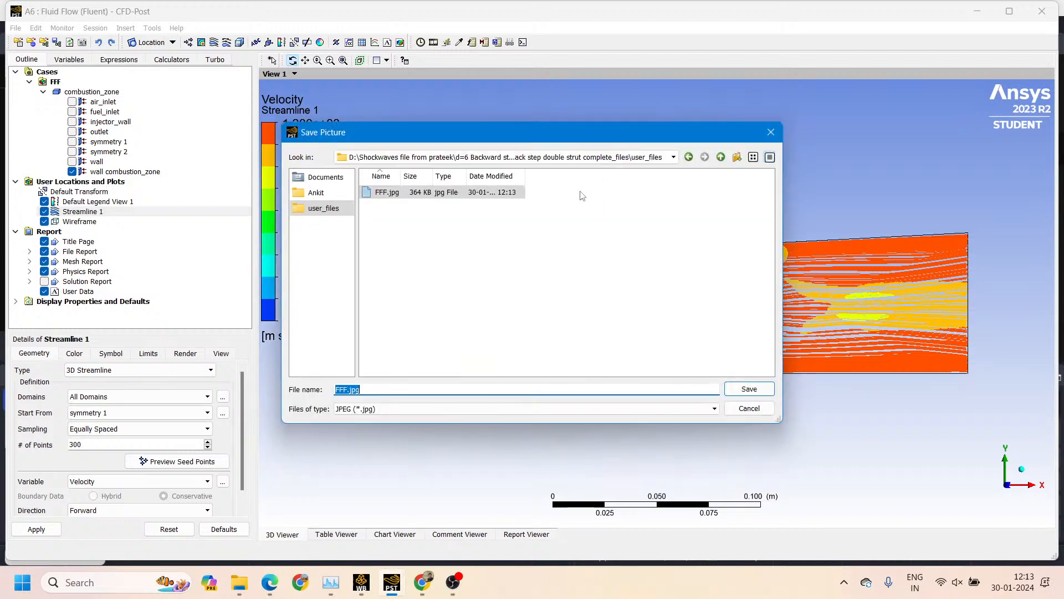
left_click(321, 178)
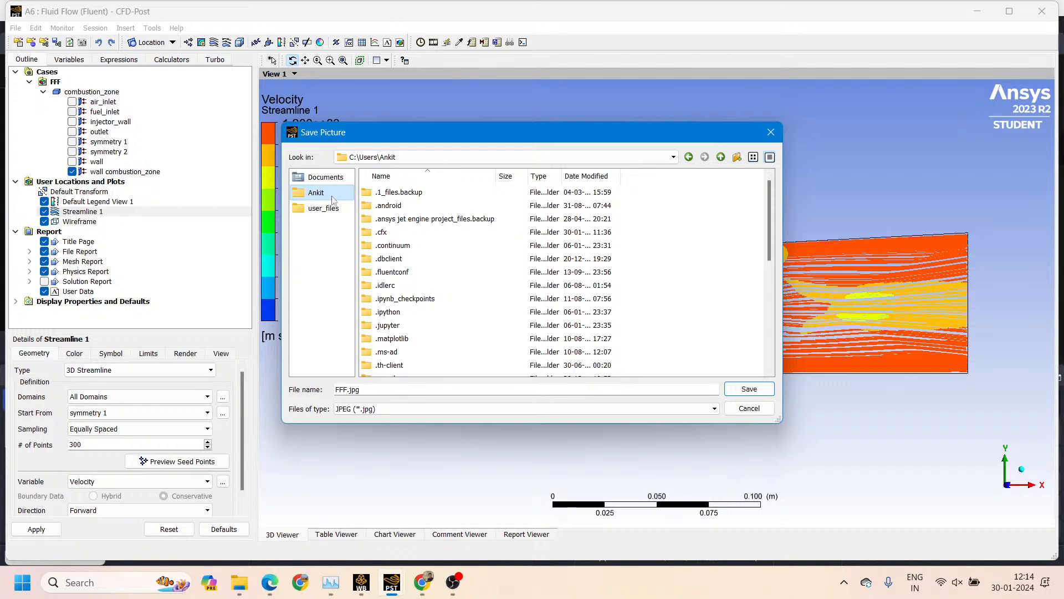
left_click(361, 157)
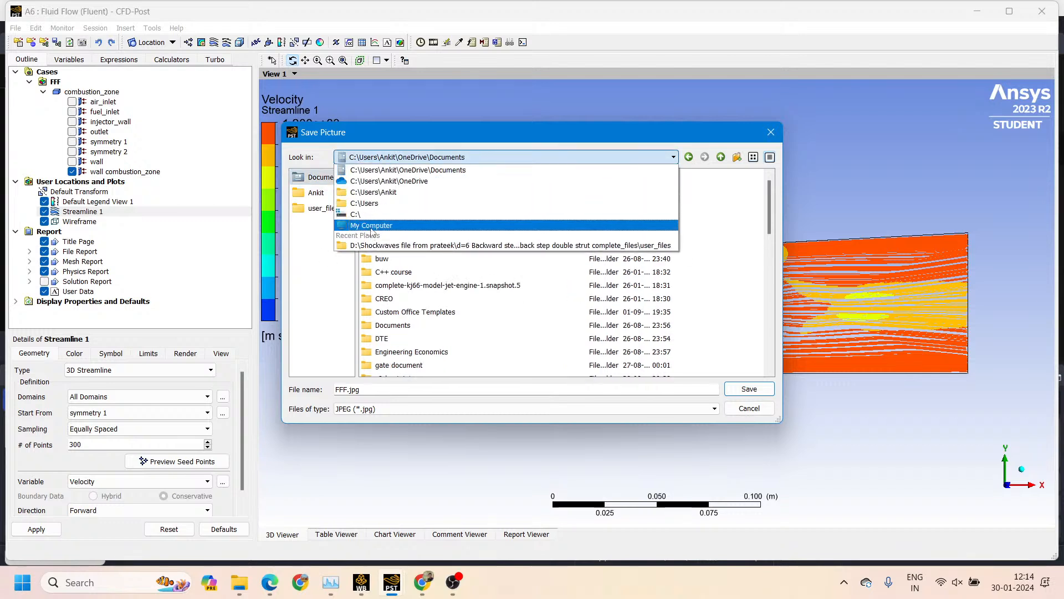
left_click(367, 245)
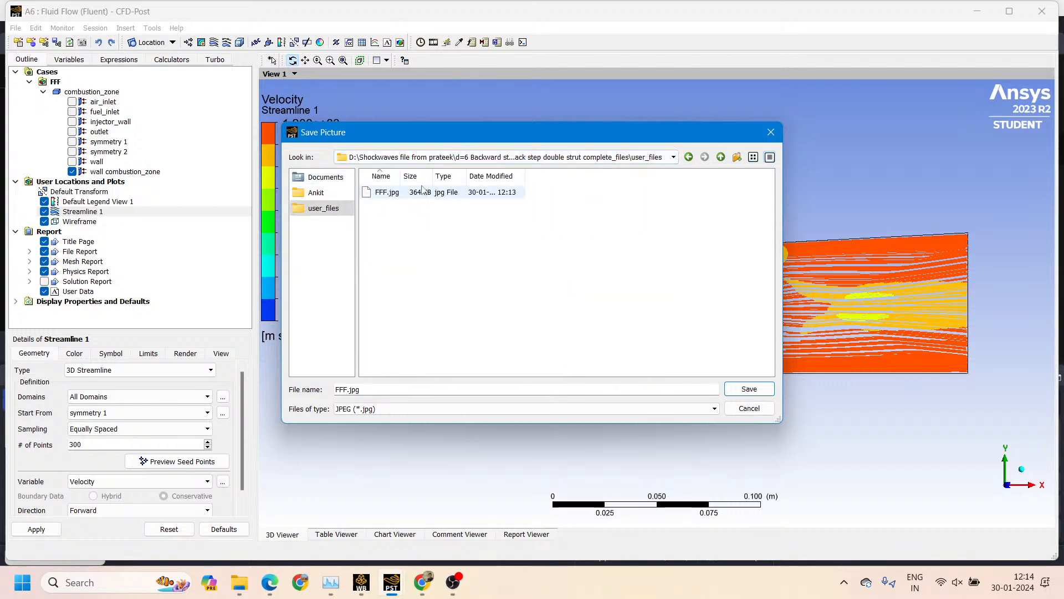
left_click(482, 158)
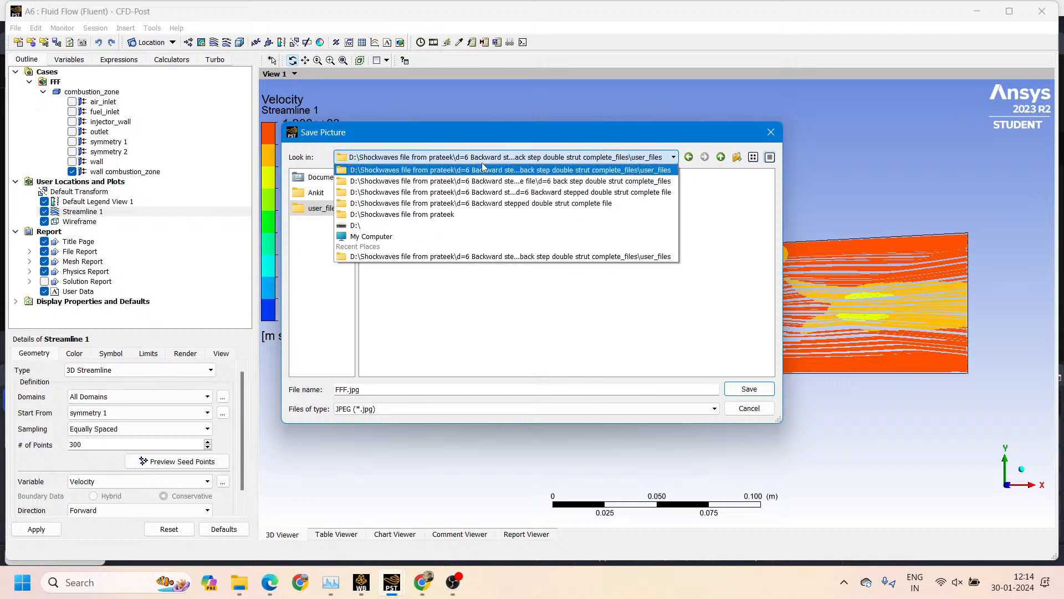
left_click(425, 214)
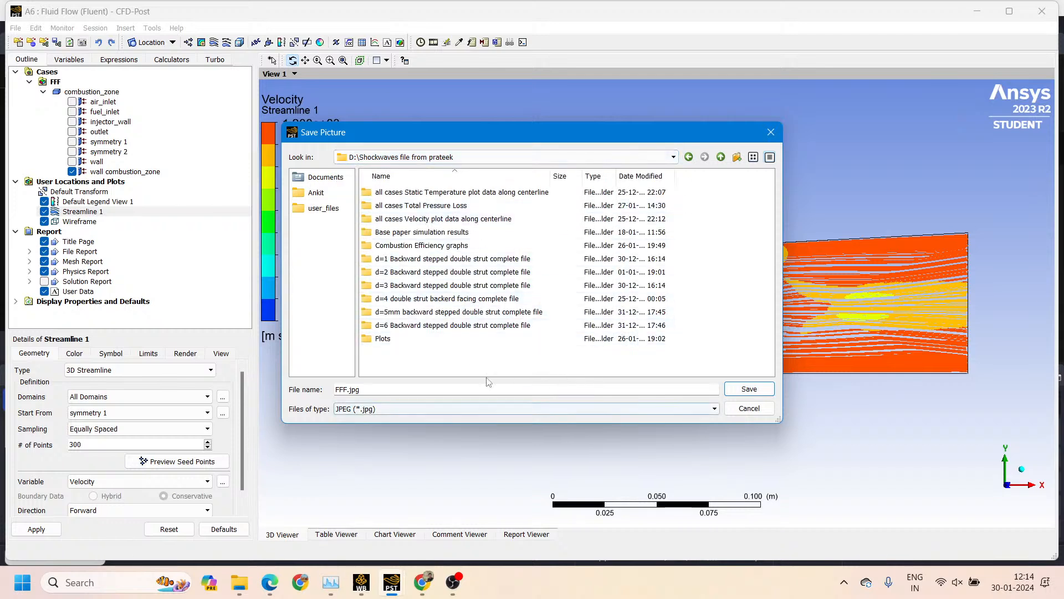
Name the picture "velocity streamline", keep the JPEG (*.jpg) file type, and save it
left_click_drag(422, 387, 335, 390)
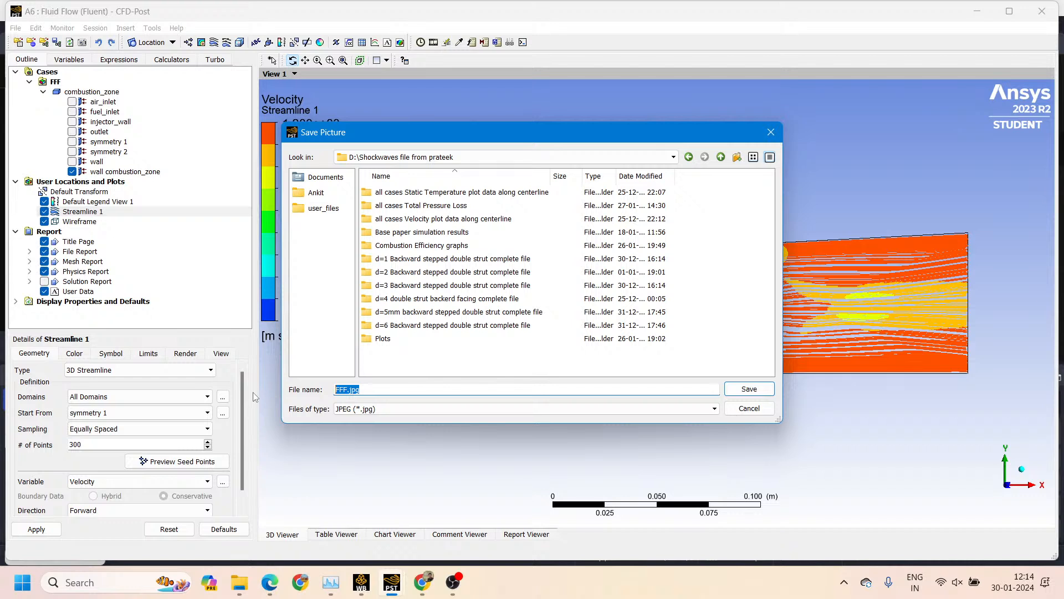
type("v")
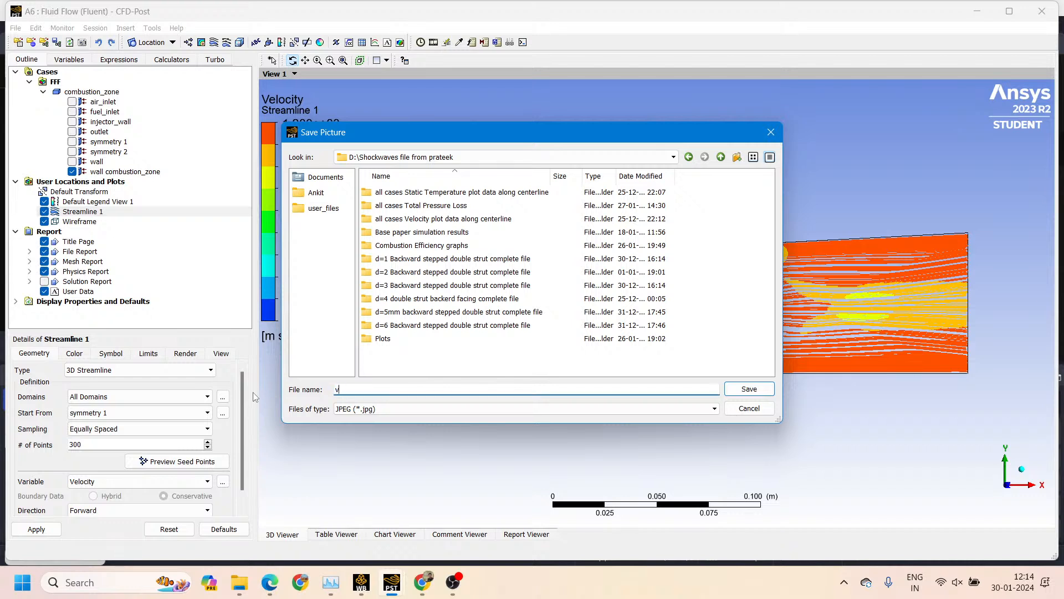
type("elocity streamline")
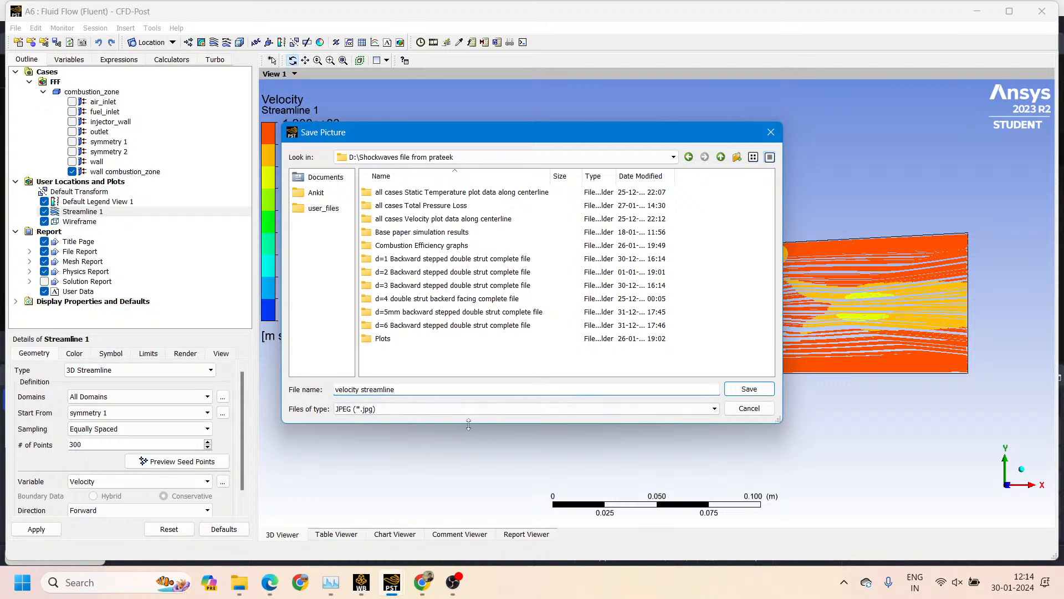
left_click(487, 410)
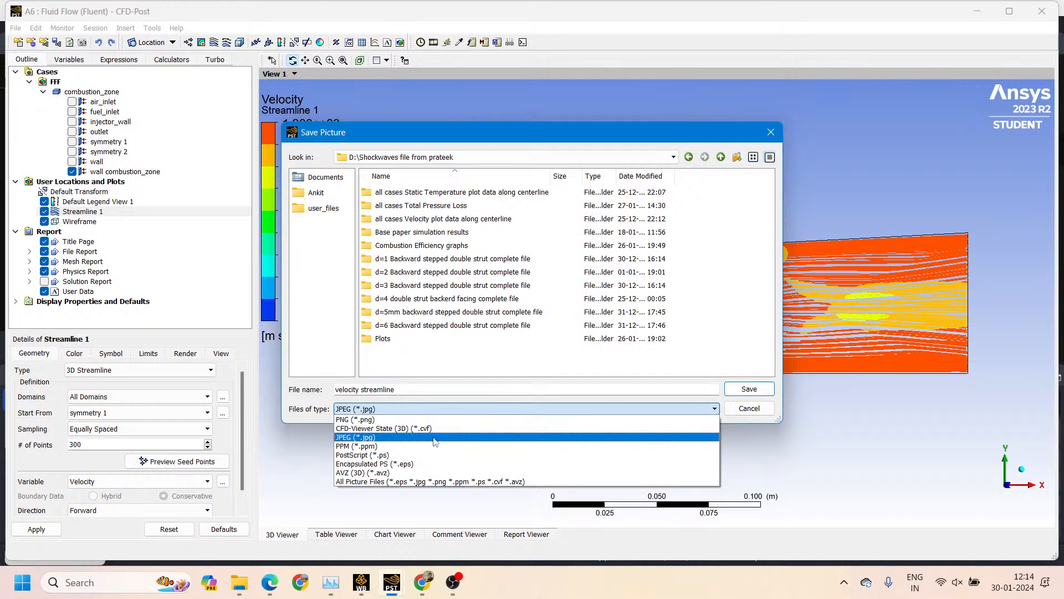
left_click(407, 438)
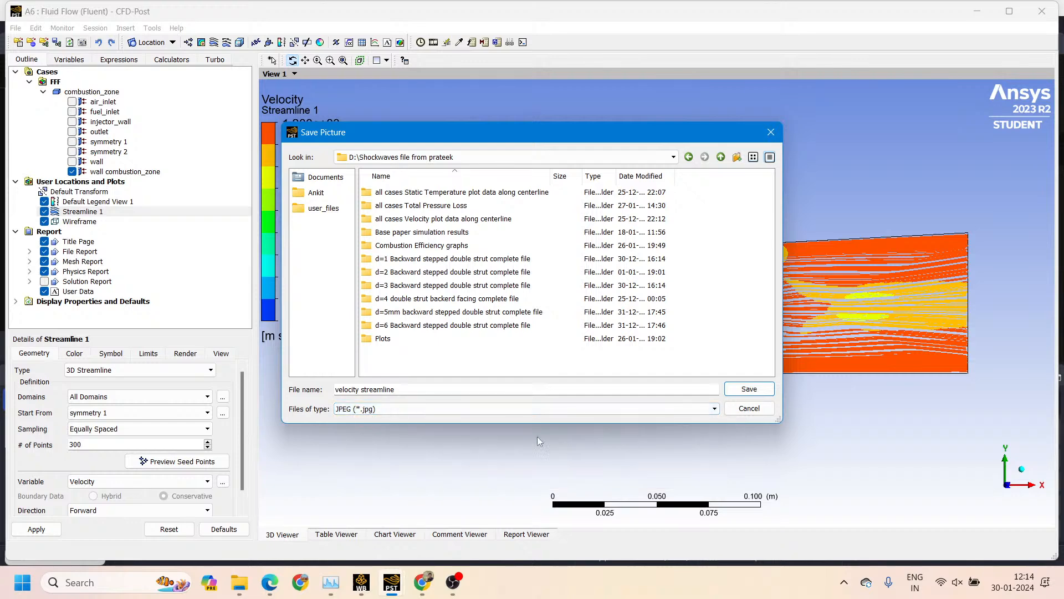
left_click(753, 390)
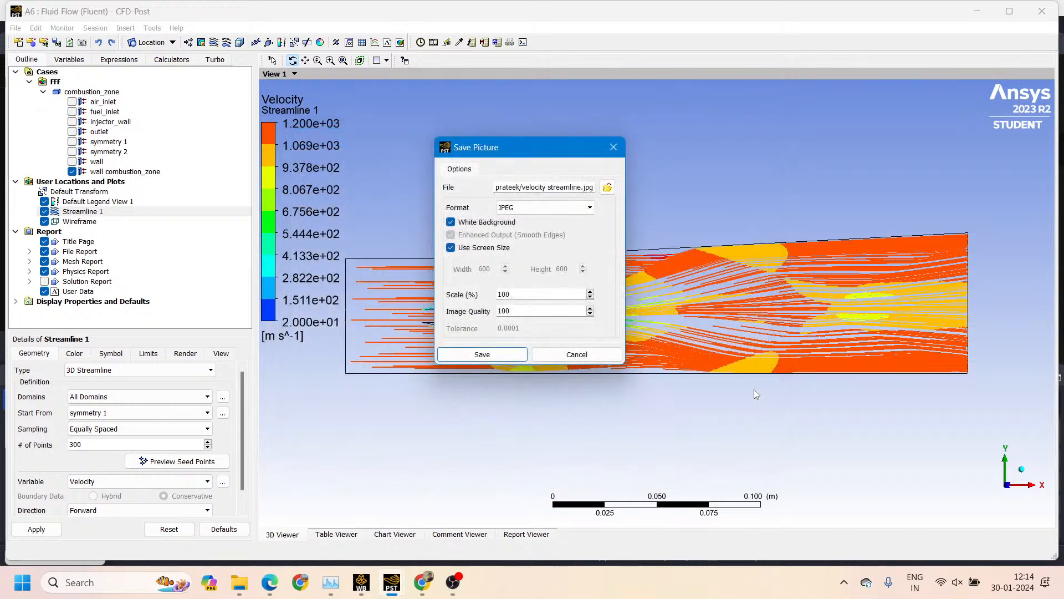
left_click(491, 362)
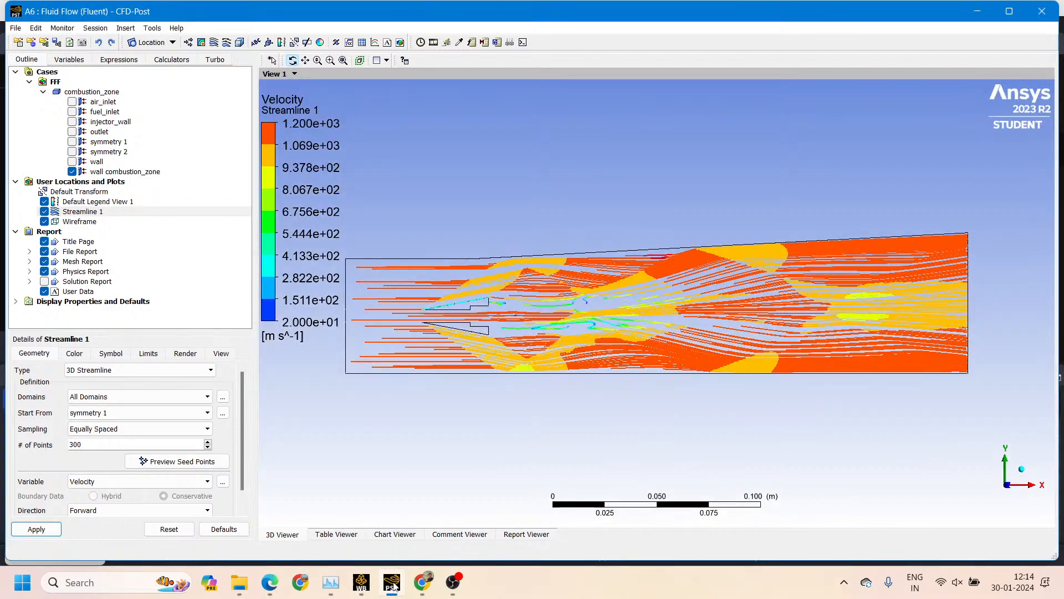
Switch to File Explorer, find the velocity streamline picture in the main Shockwaves folder, view it, and close the viewer
left_click(247, 587)
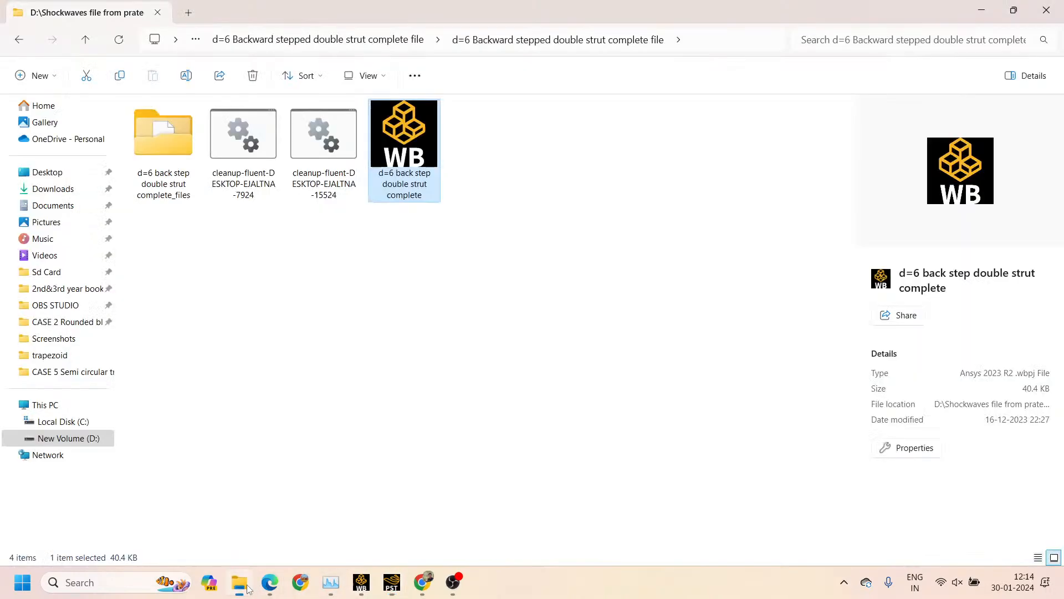
left_click(365, 41)
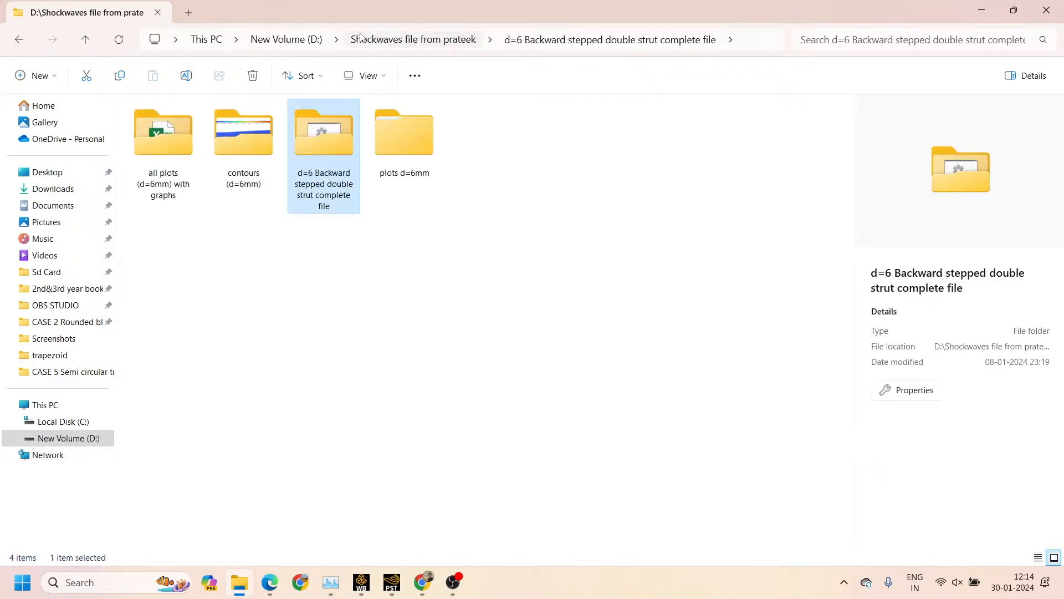
left_click(368, 39)
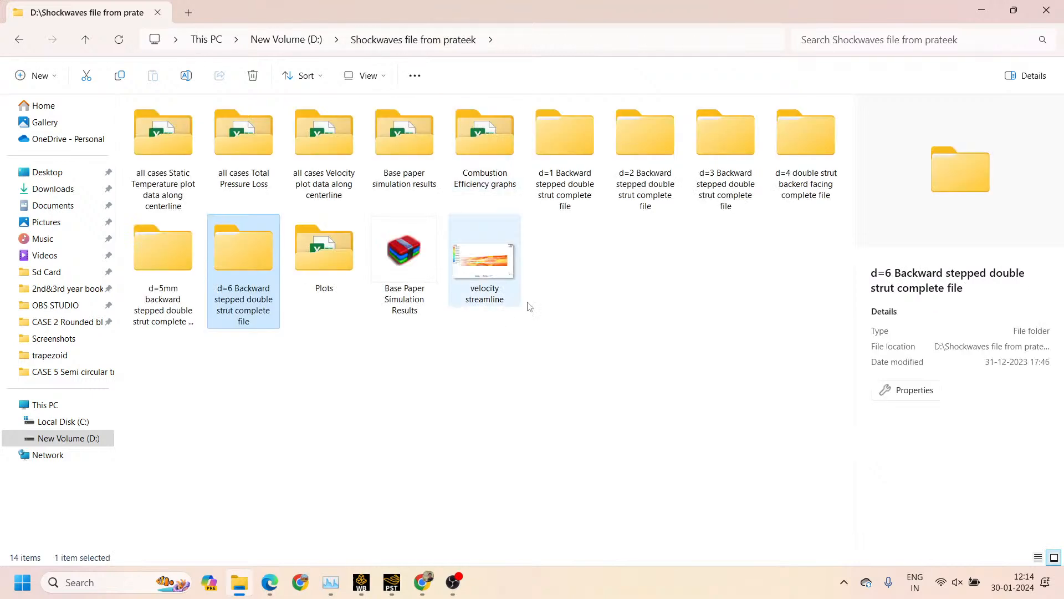
scroll(483, 270, "down", 2, "ctrl")
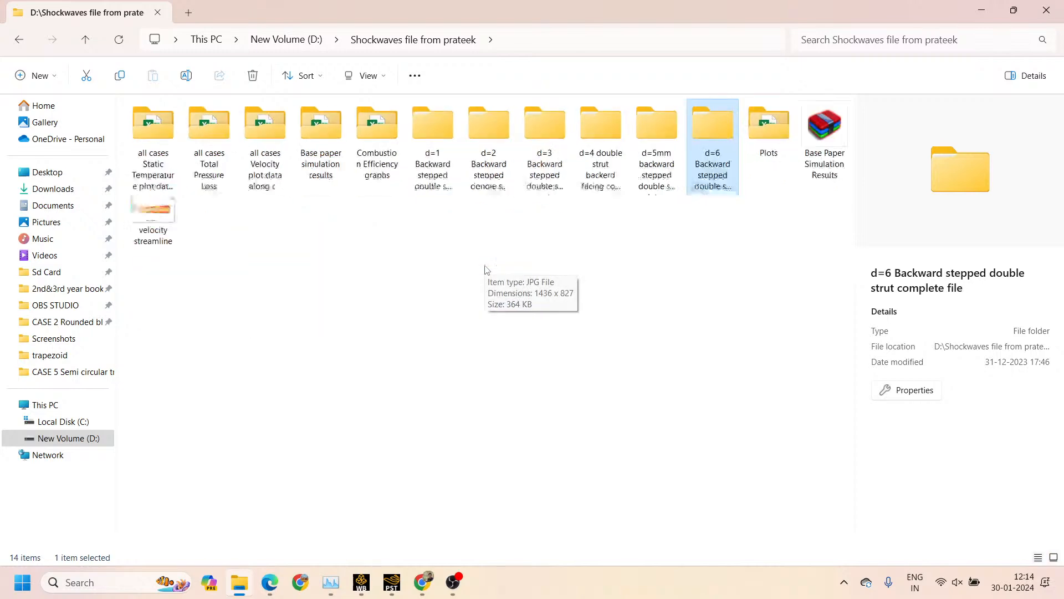
scroll(485, 270, "up", 3, "ctrl")
double_click(299, 424)
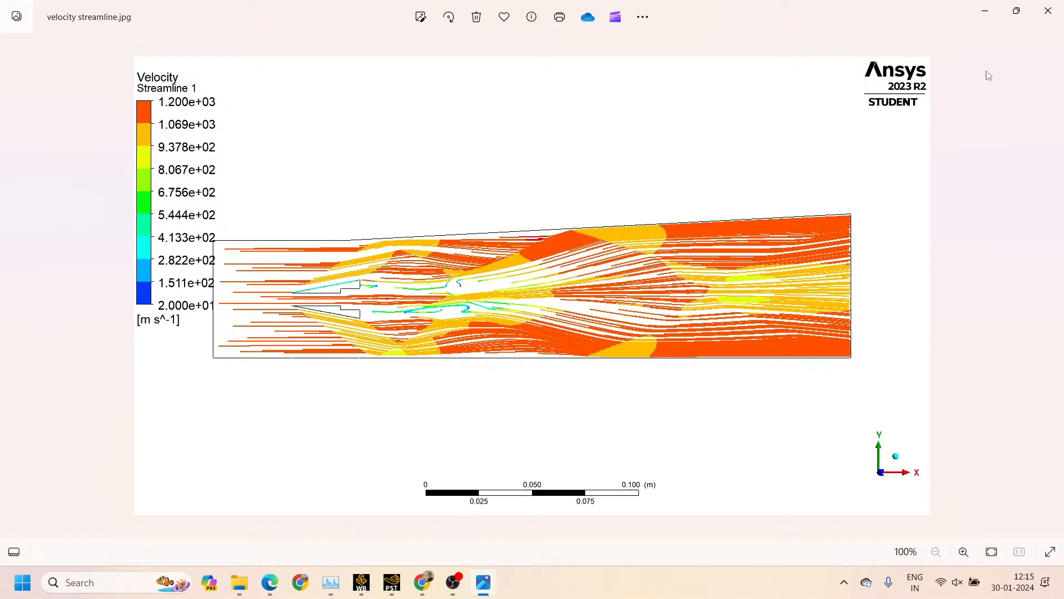
left_click(1047, 11)
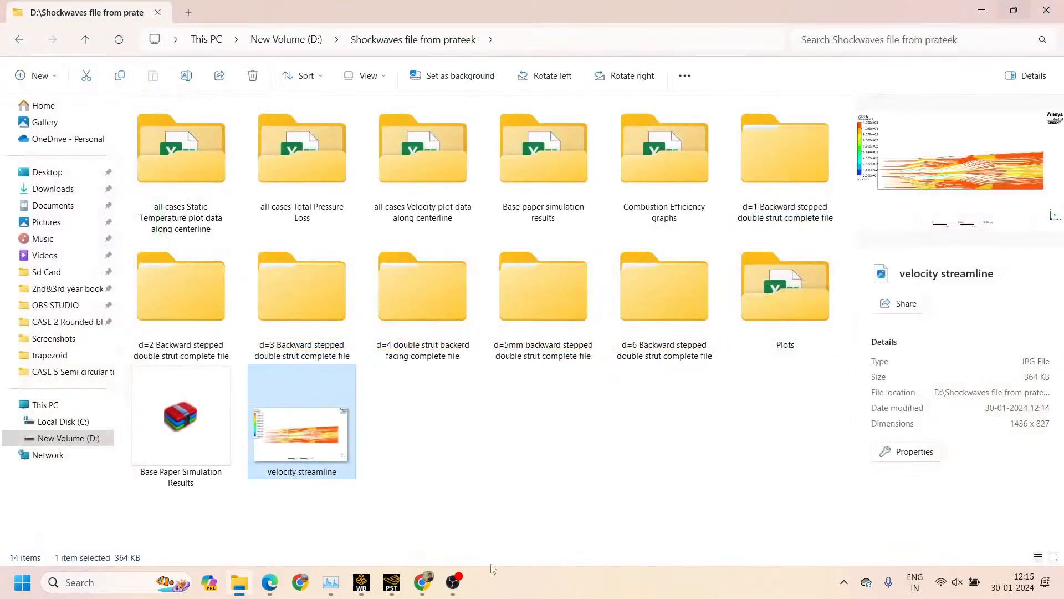
Switch back to CFD-Post and set Streamline 1's undefined color to white (#ffffff)
left_click(391, 588)
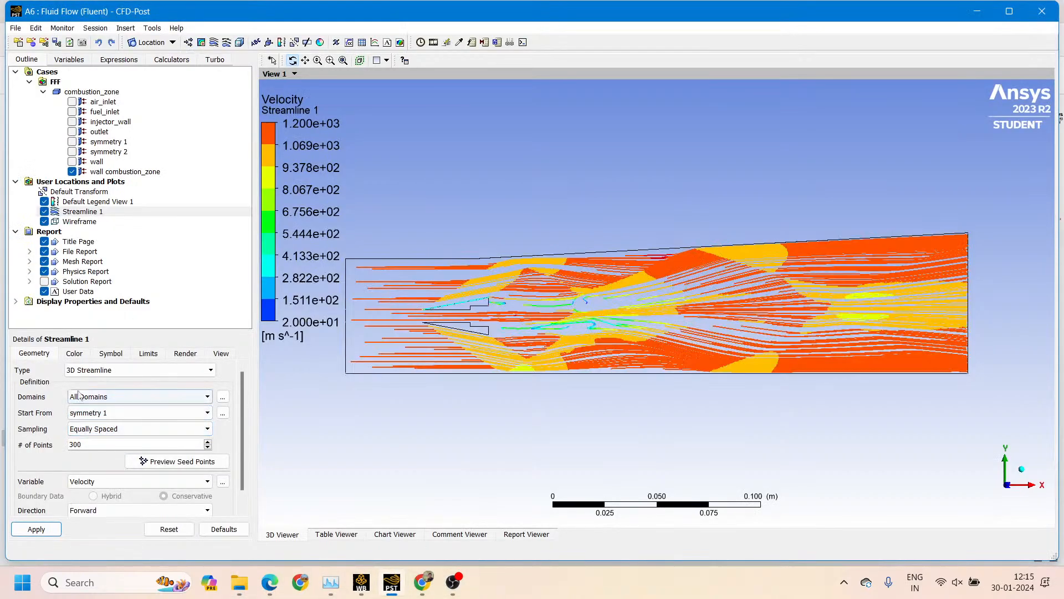
left_click(75, 355)
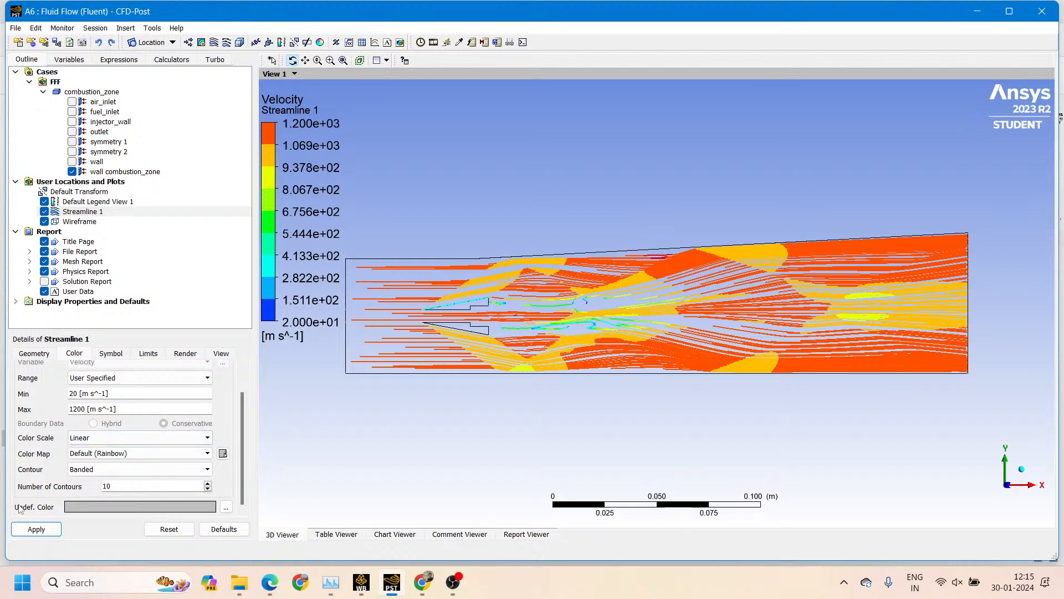
left_click(91, 510)
left_click(226, 508)
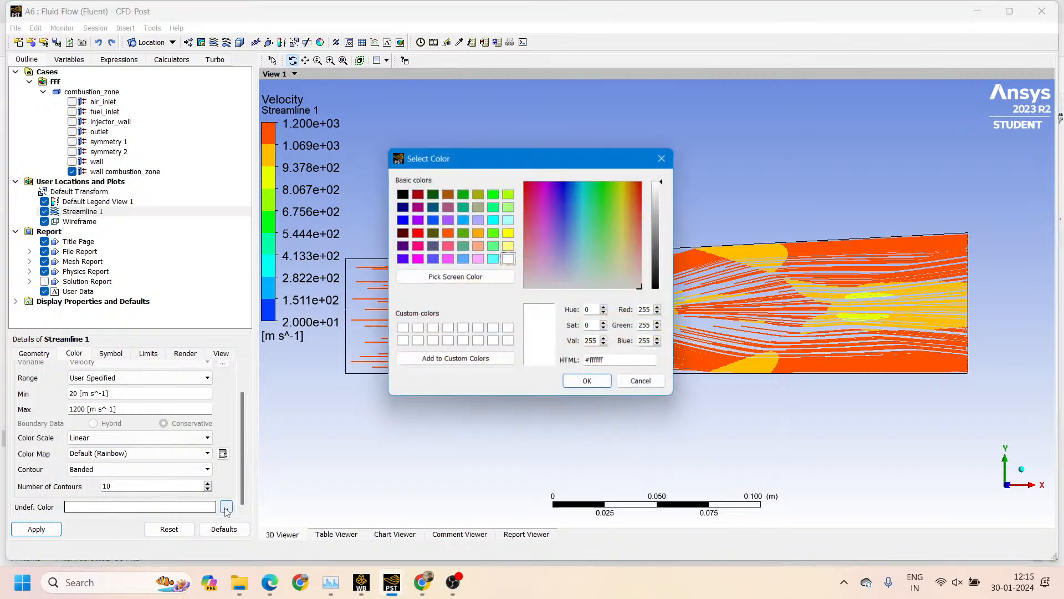
left_click(585, 383)
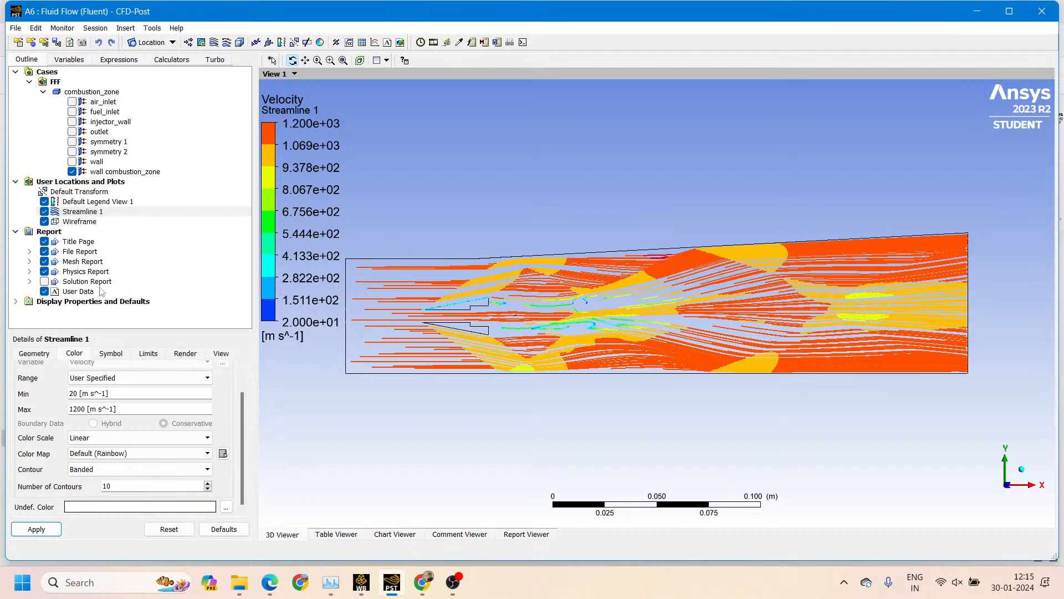
Insert a particle track with the default name Particle Track 1 and review its geometry and color settings
left_click(227, 43)
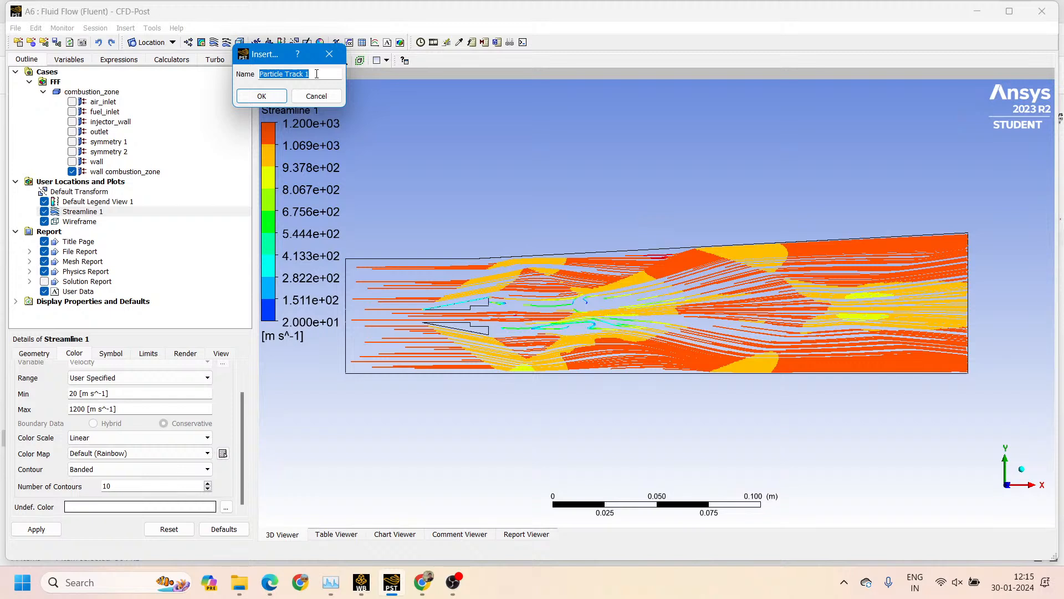
left_click(261, 96)
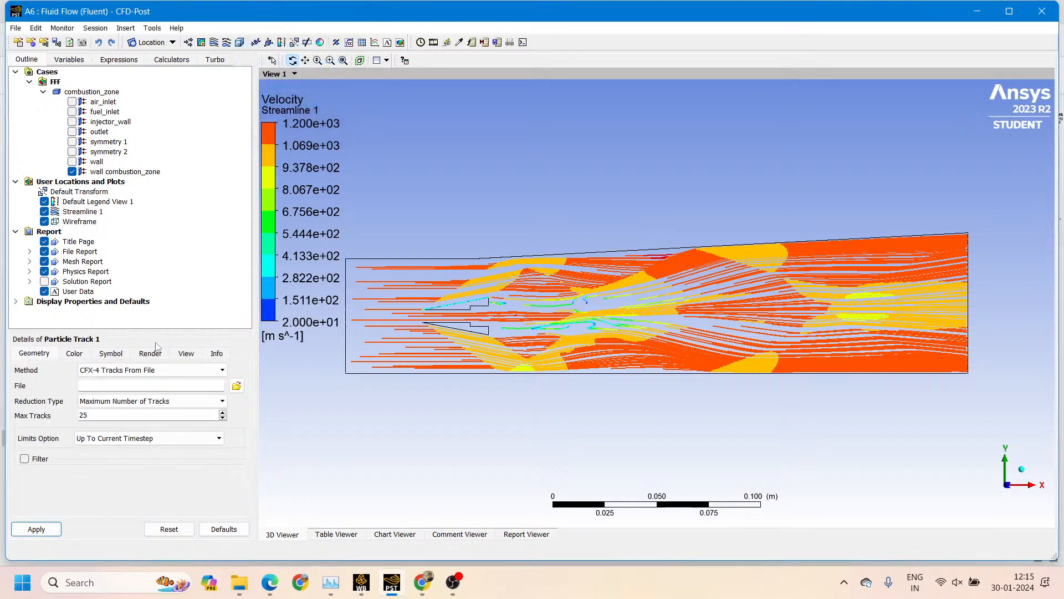
left_click(113, 375)
left_click(138, 381)
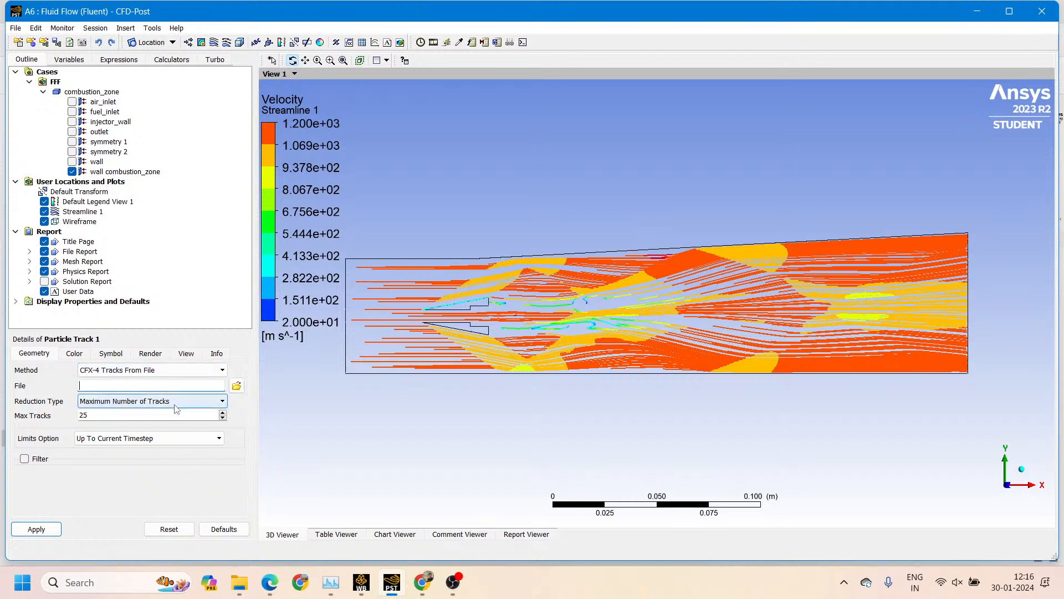
left_click(78, 355)
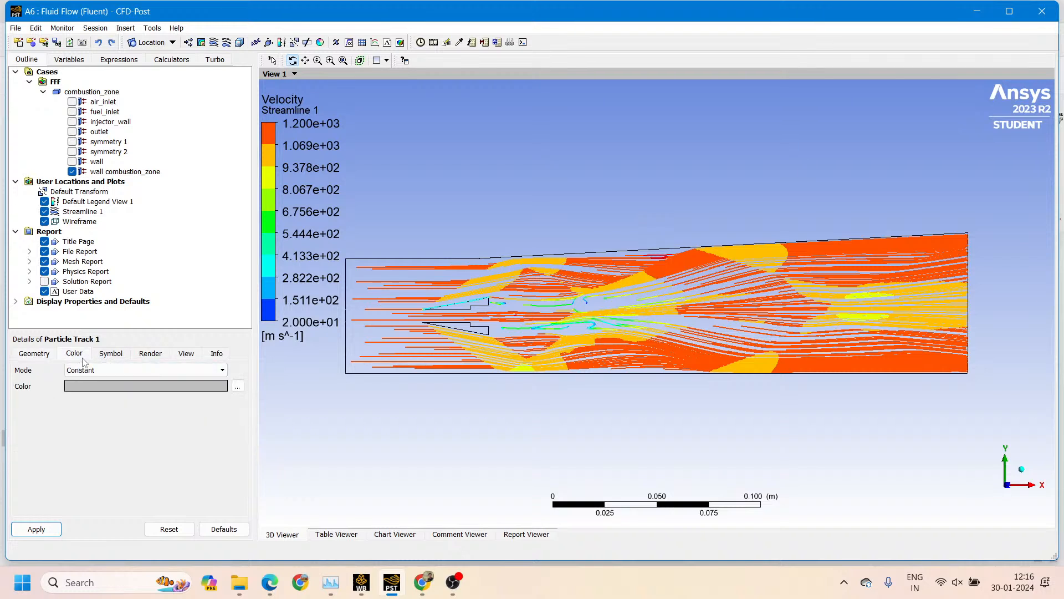
Open the animation settings, keep the Sweep Animation type, and select Streamline 1 as the object to animate
left_click(433, 42)
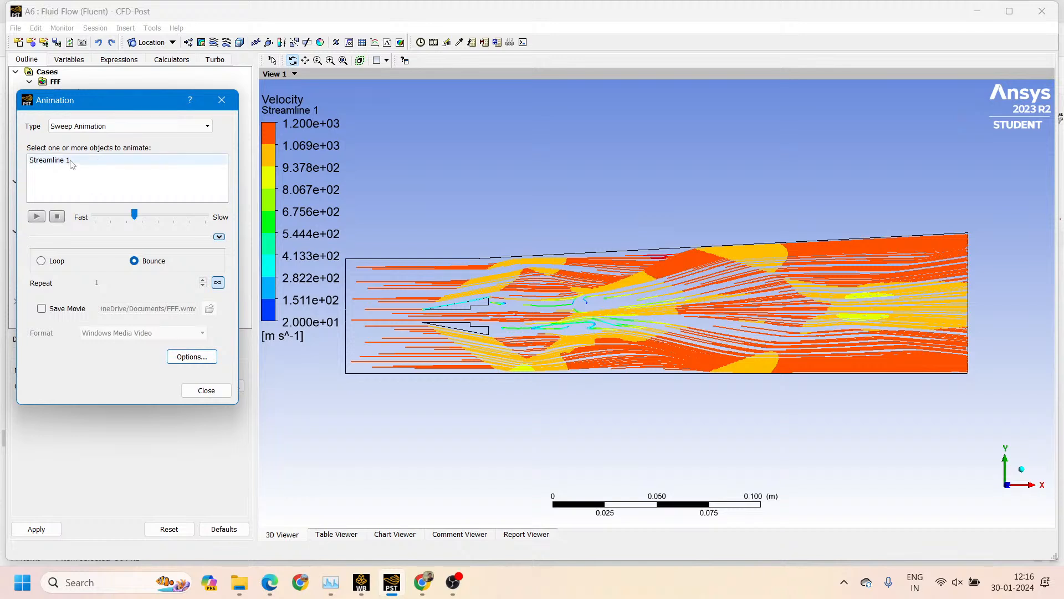
left_click(71, 162)
left_click(221, 100)
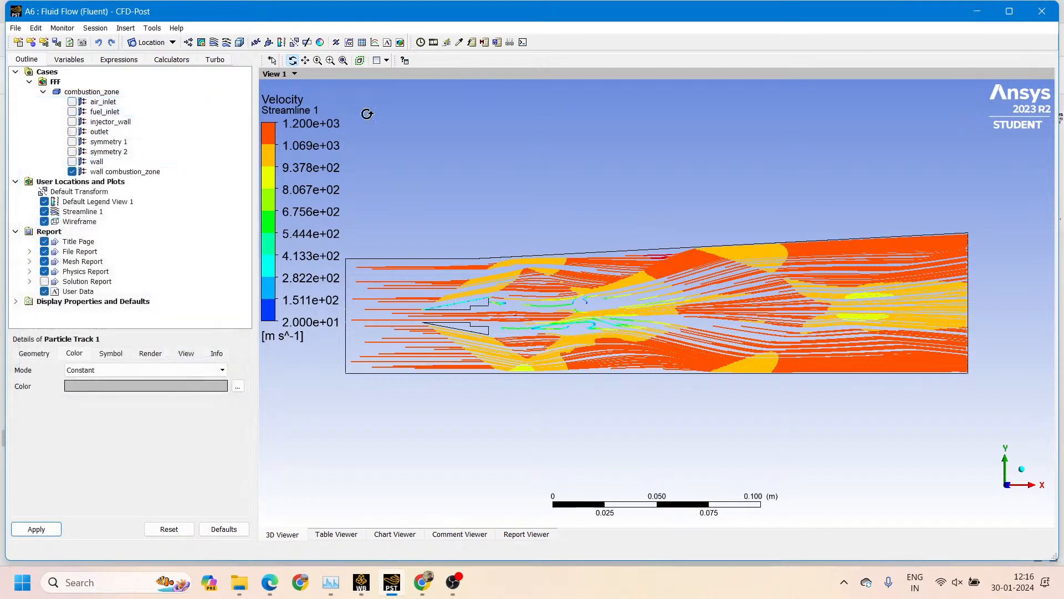
left_click(433, 42)
left_click(96, 126)
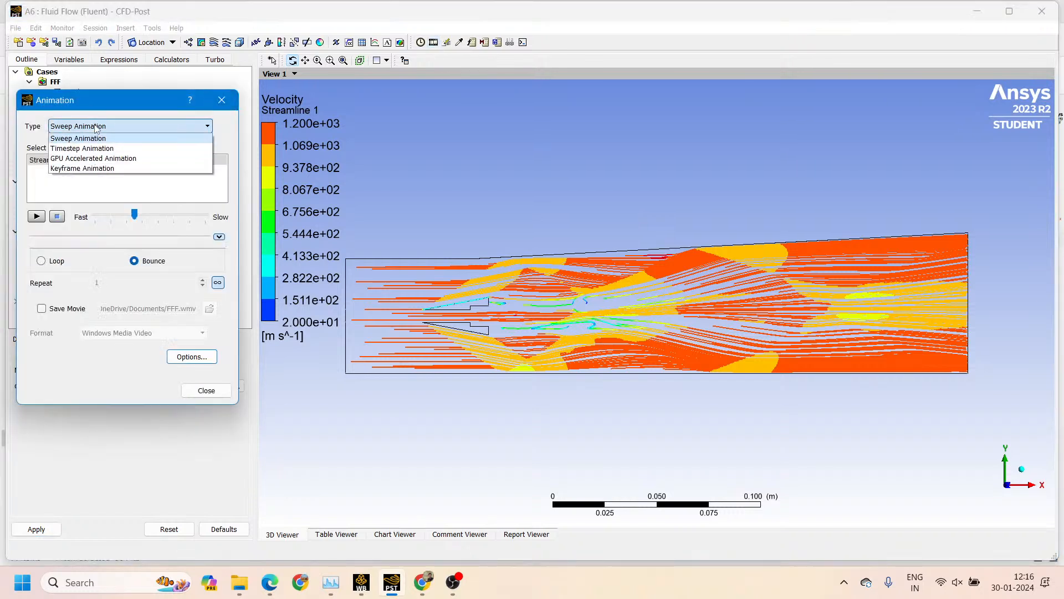
left_click(85, 139)
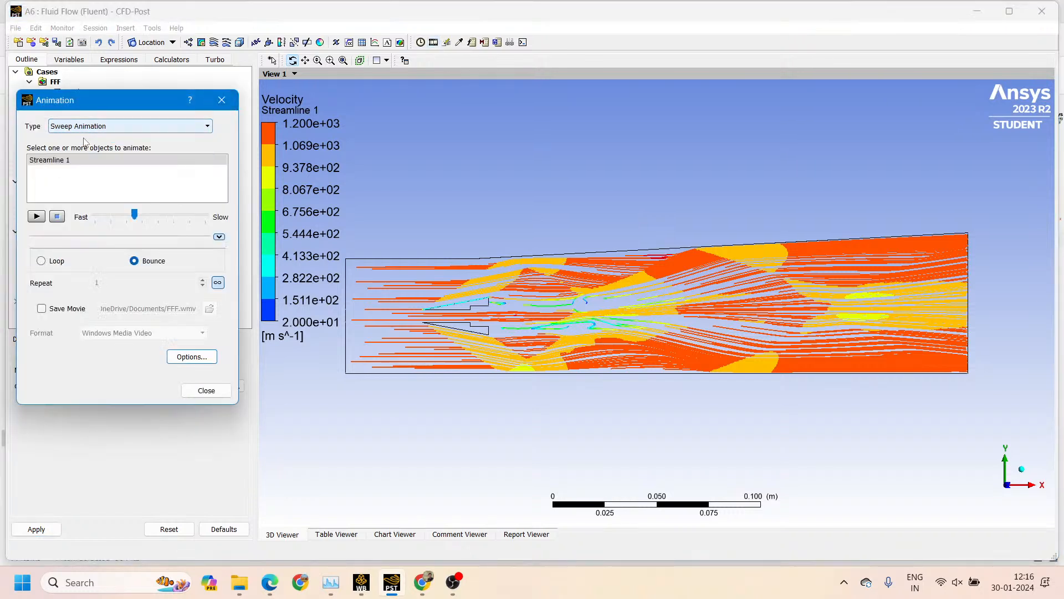
left_click(68, 161)
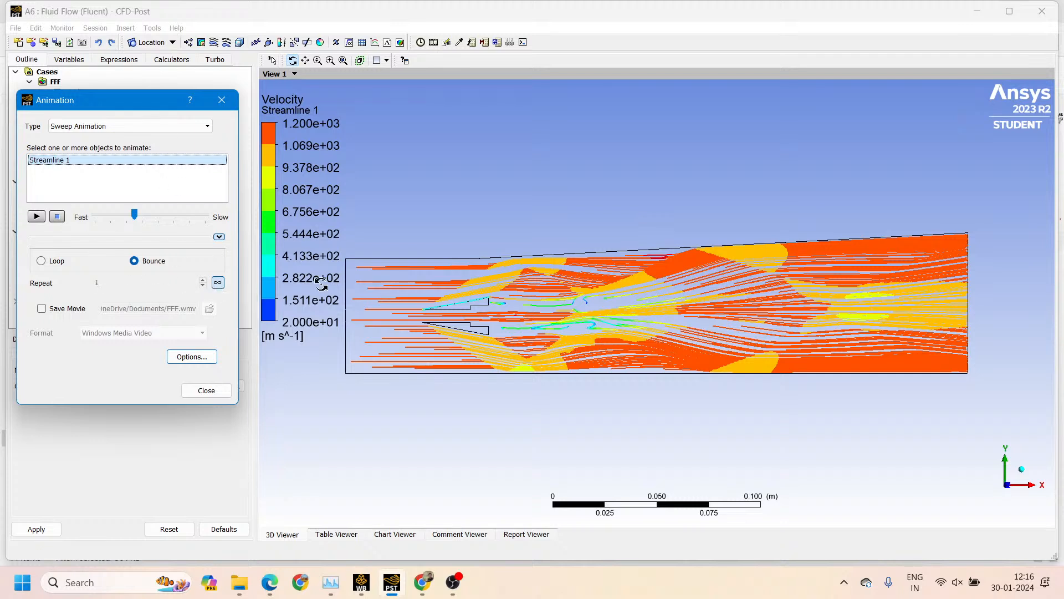
Turn off infinite repeat, set the animation to repeat 2 times, slow it to nearly the slowest speed, and play it
left_click(219, 283)
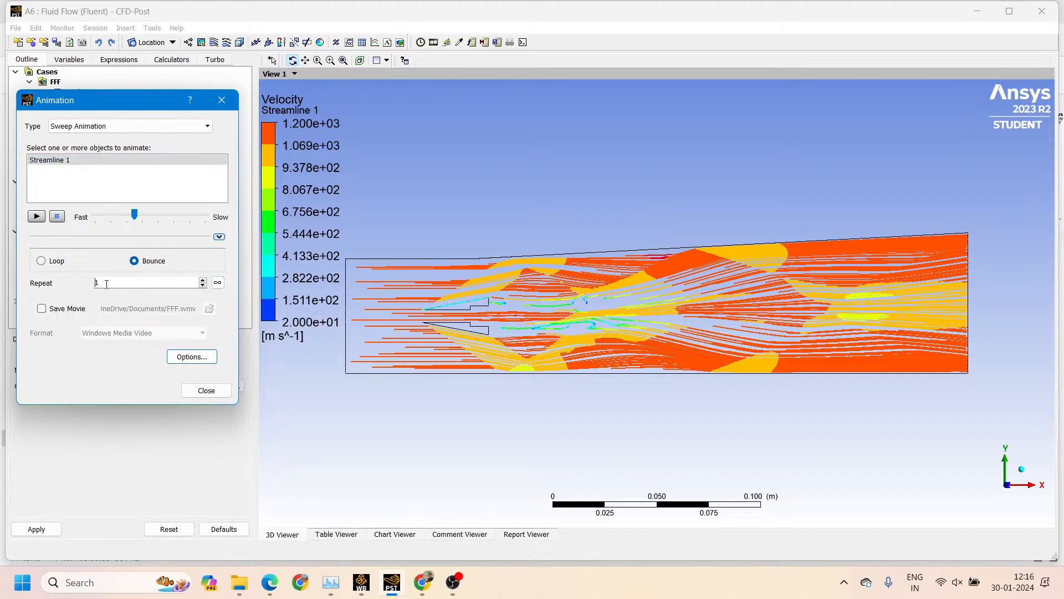
left_click_drag(106, 284, 82, 286)
left_click(36, 216)
left_click_drag(136, 218, 198, 220)
left_click(37, 217)
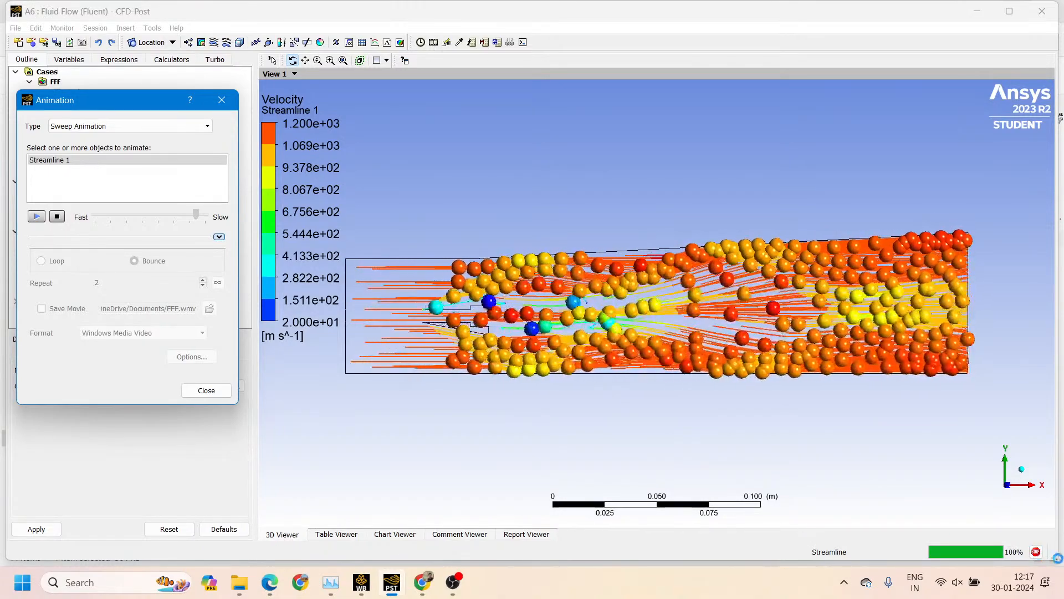
Stop the running animation and turn on movie saving, keeping the Windows Media Video format
left_click(1036, 552)
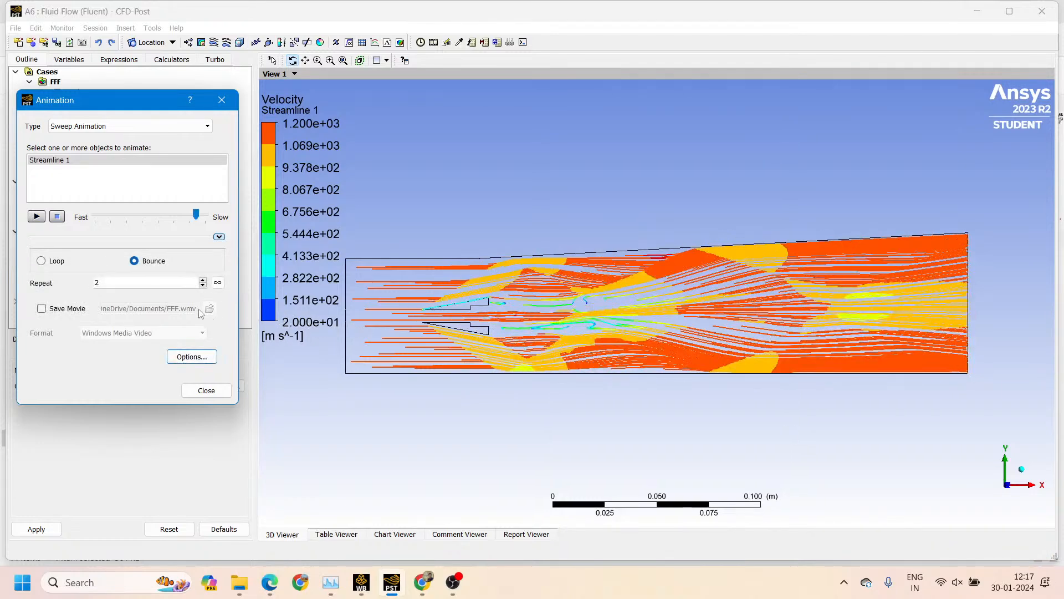
left_click(42, 309)
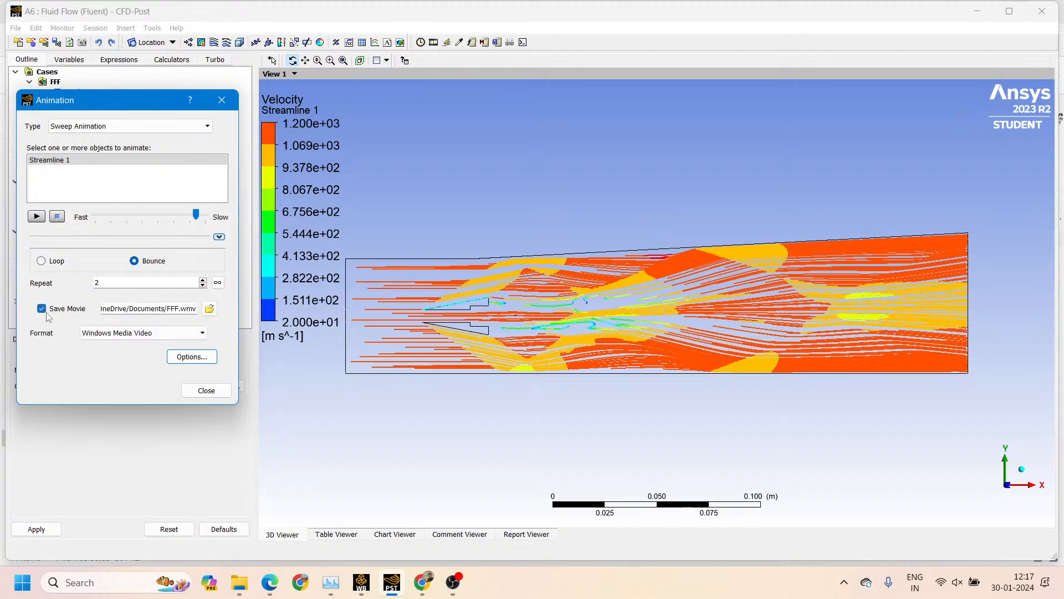
left_click(191, 335)
left_click(178, 337)
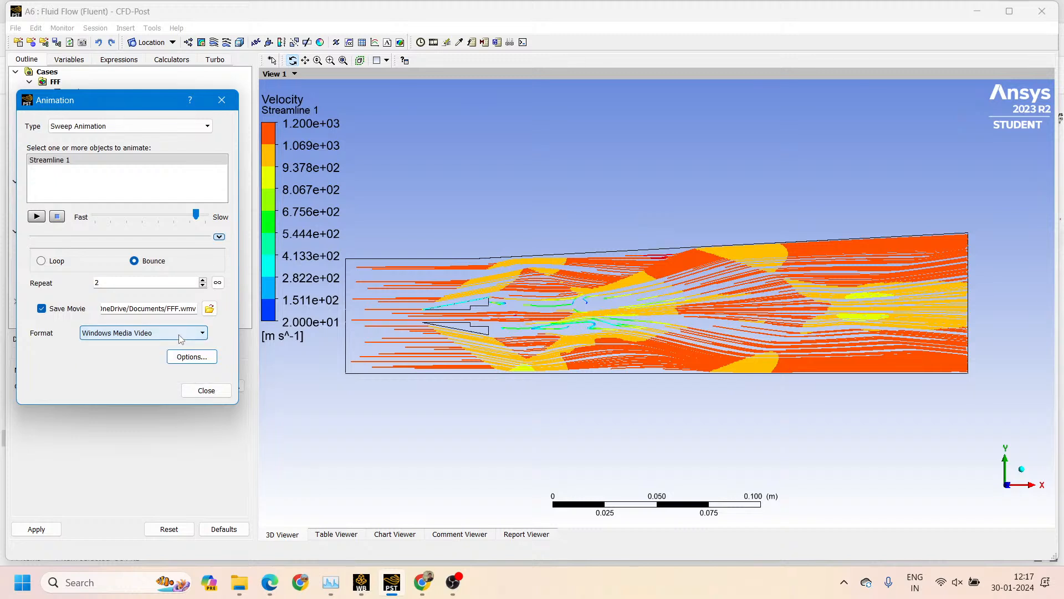
left_click(179, 335)
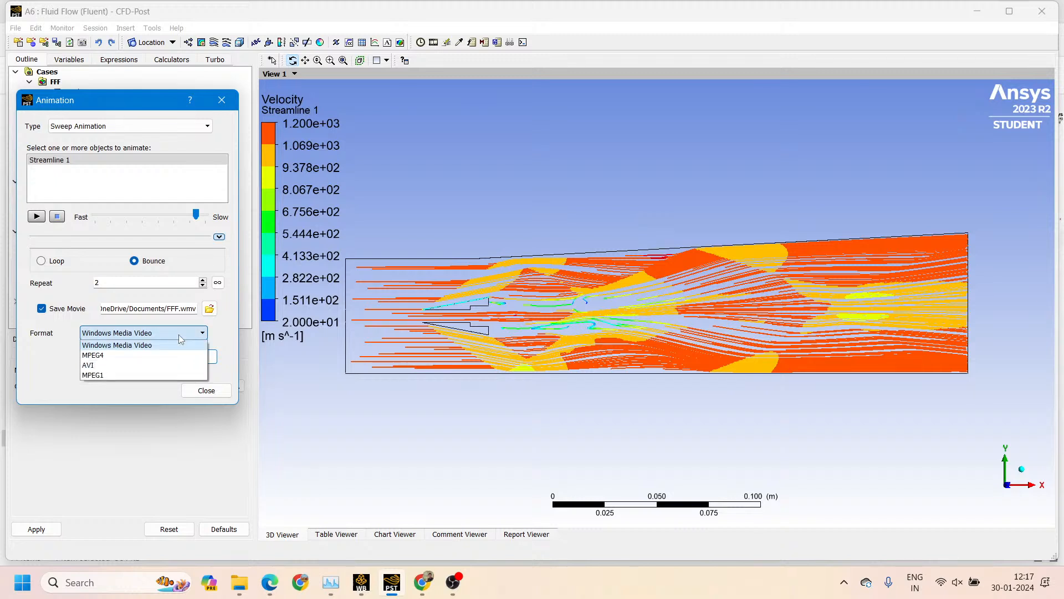
left_click(179, 339)
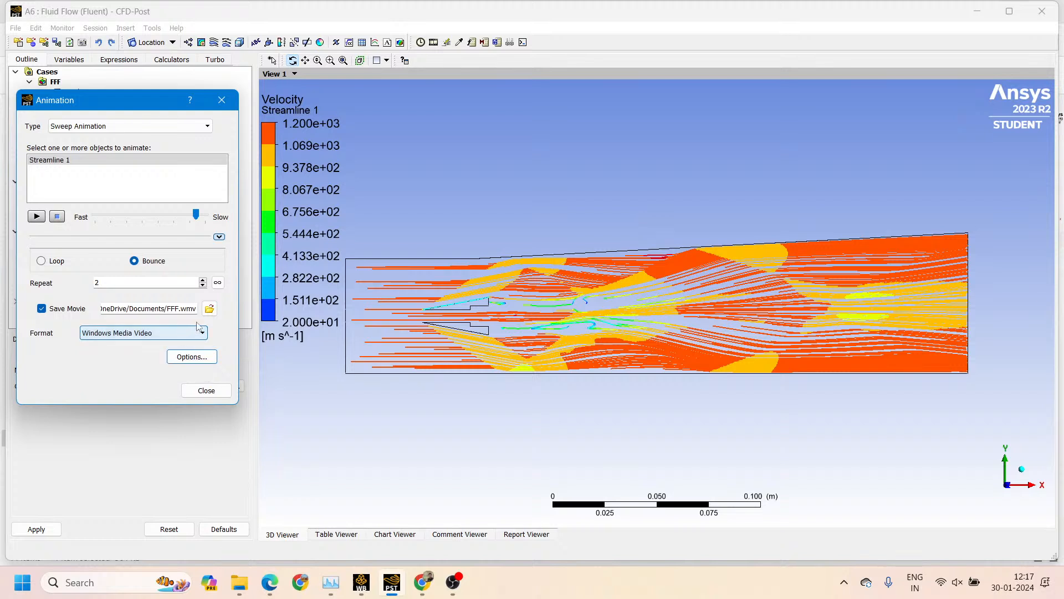
Set the movie file to "velocity streamline animation" in the Shockwaves project folder on drive D
left_click(210, 309)
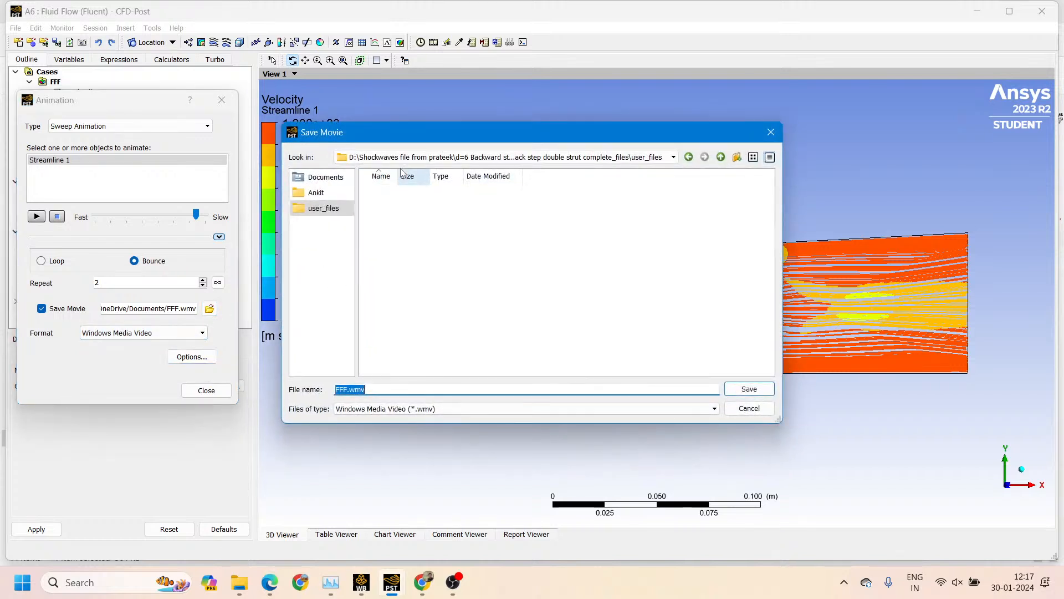
left_click(416, 157)
left_click(386, 215)
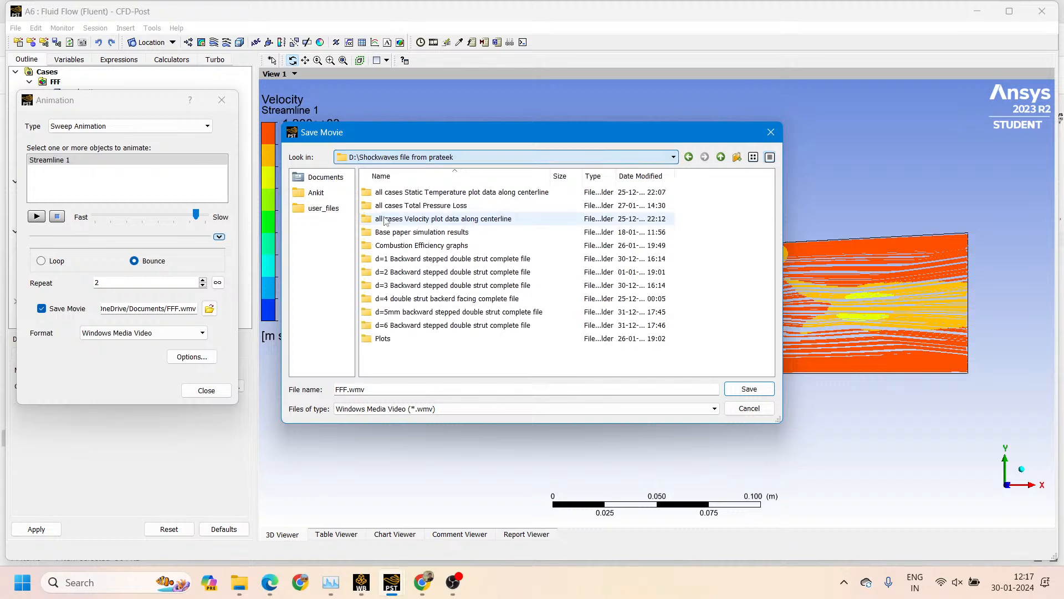
left_click_drag(371, 389, 314, 380)
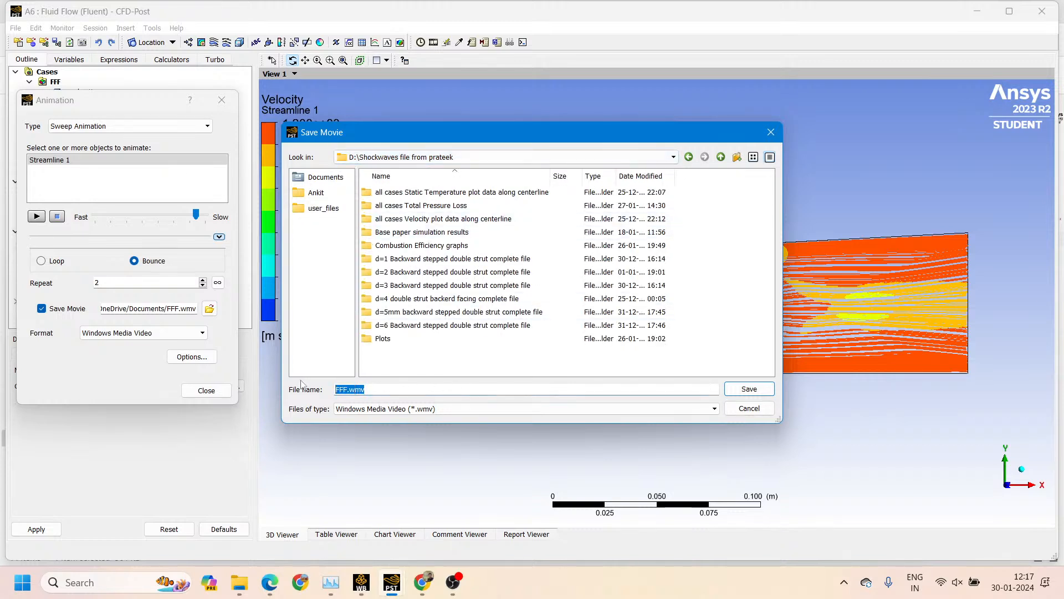
type("velocity streamline animation")
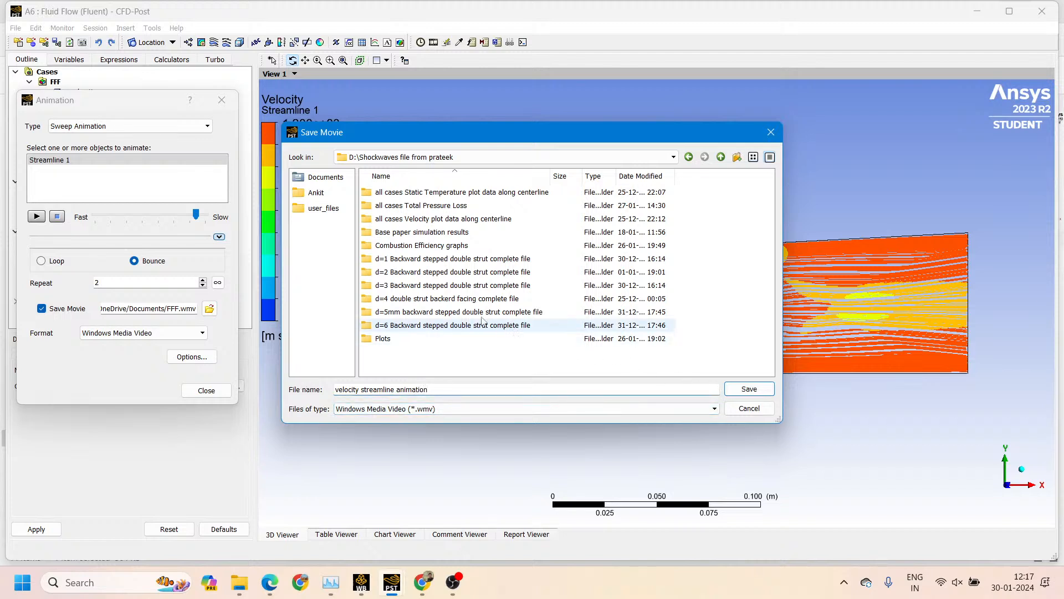
left_click(749, 389)
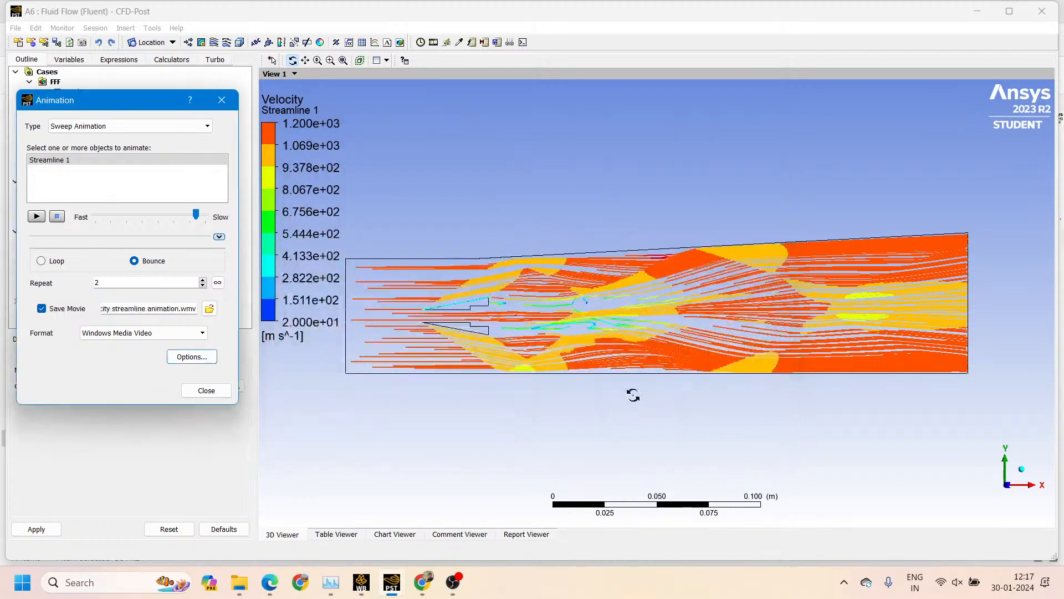
Switch to File Explorer and reopen the Shockwaves project folder on drive D to look for the movie file
left_click(246, 579)
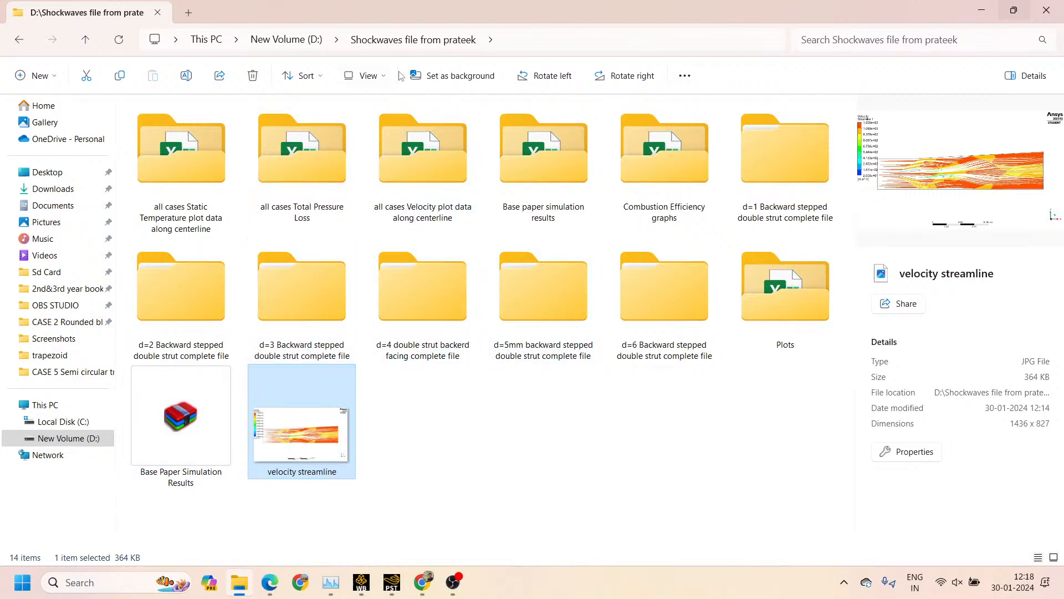
left_click(286, 40)
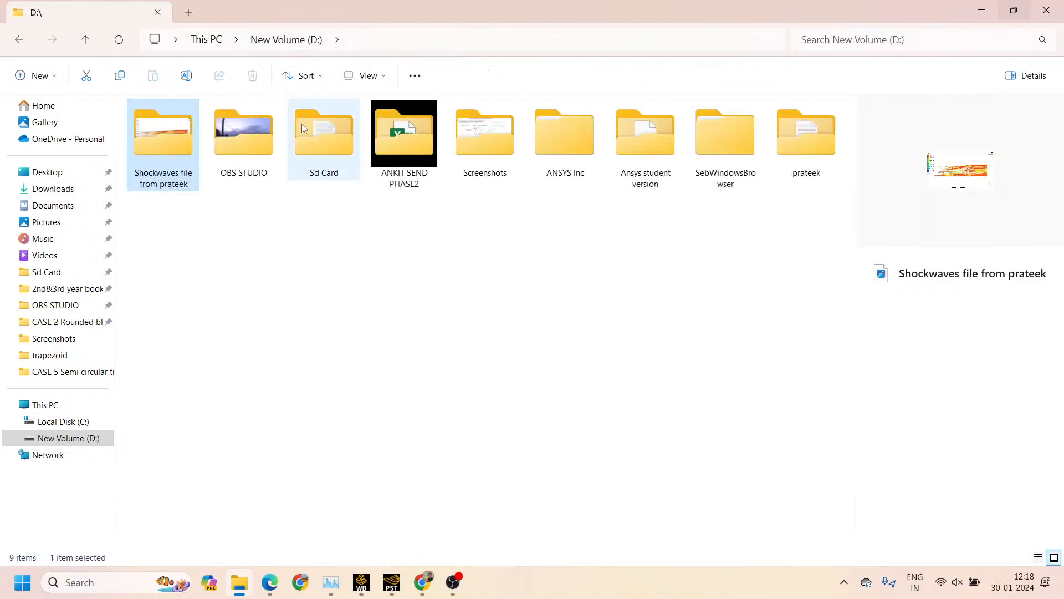
double_click(168, 143)
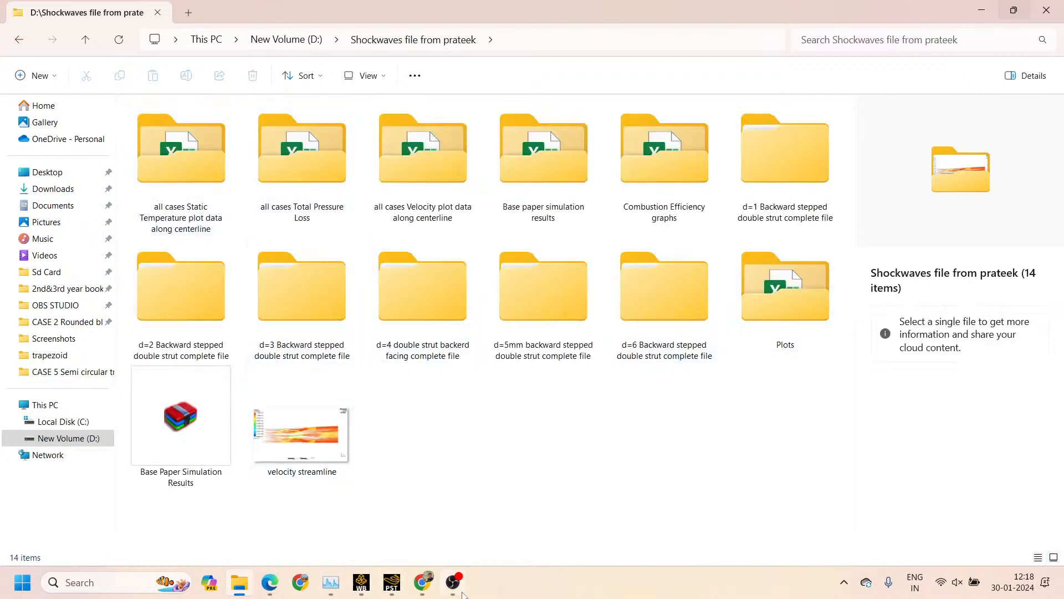
Switch back to CFD-Post and change the movie's file type to MPEG4 (*.mp4), keeping its name and folder
mouse_move(390, 589)
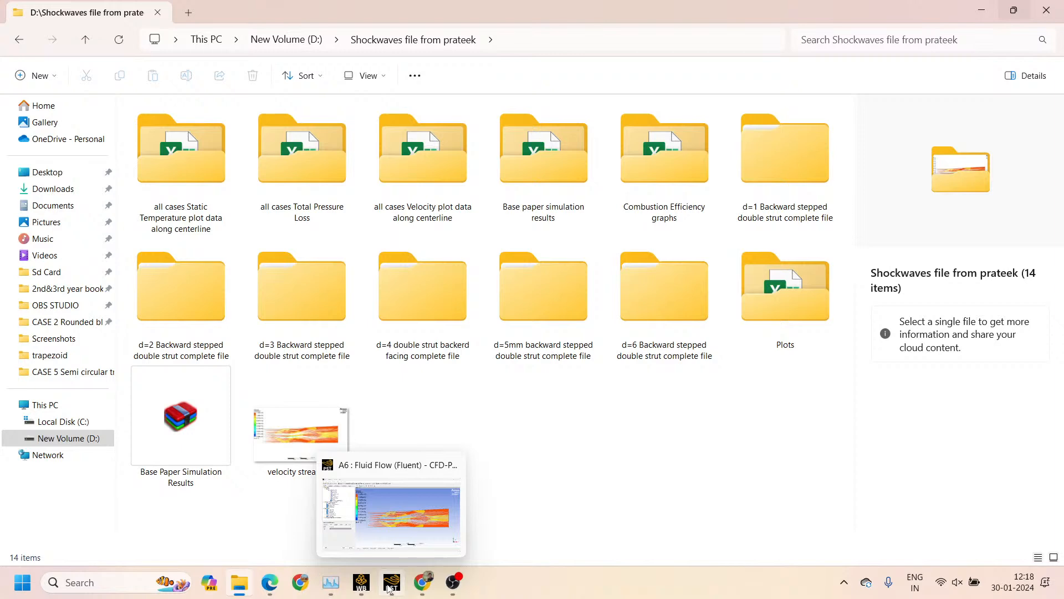
left_click(390, 587)
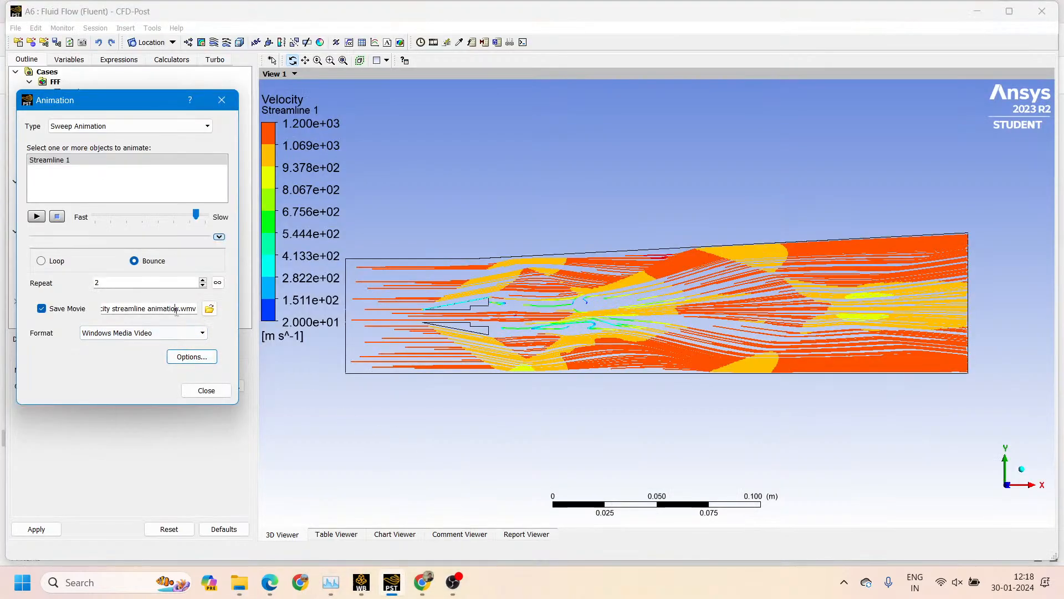
left_click(209, 308)
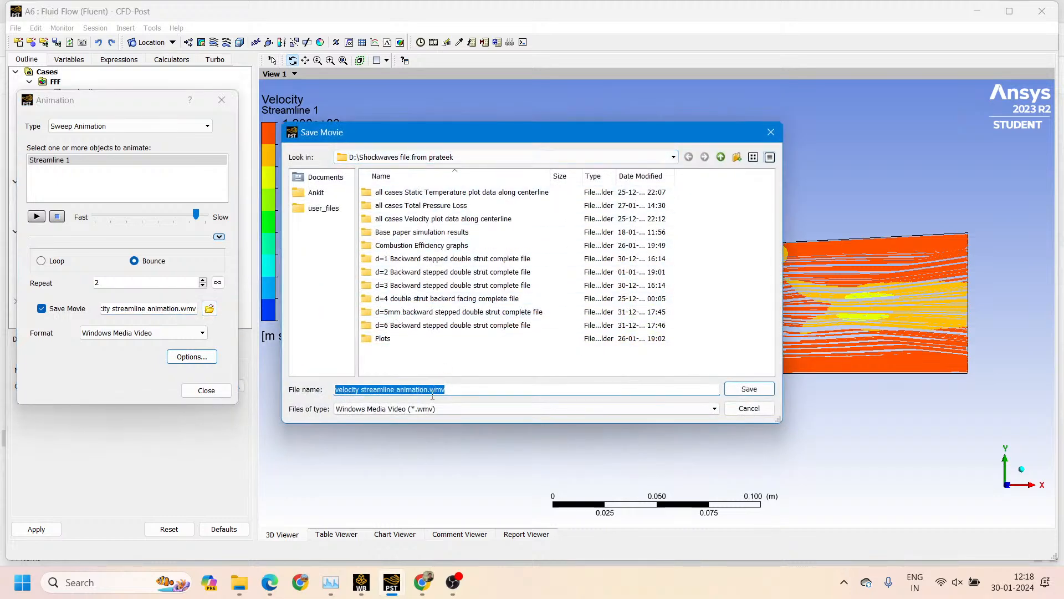
left_click(391, 408)
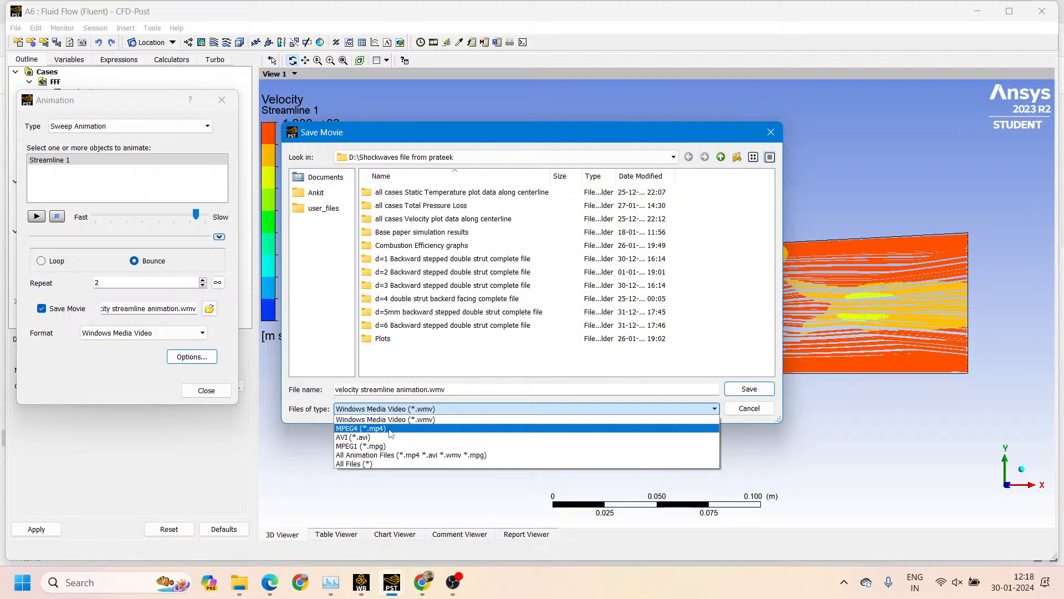
left_click(390, 429)
left_click(742, 390)
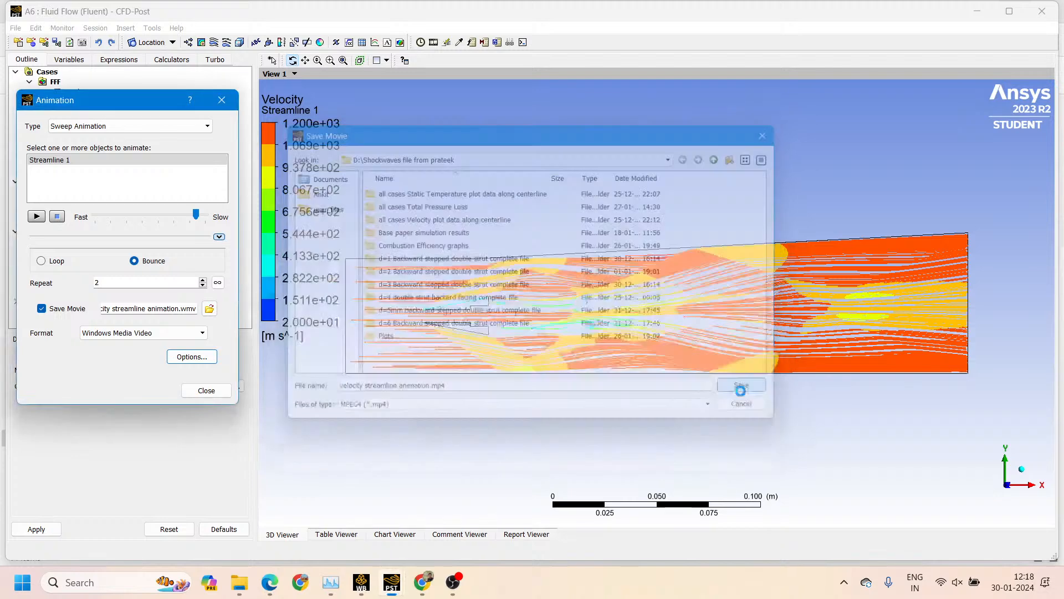
Check the Shockwaves project folder in File Explorer again for the MPEG4 movie file
left_click(240, 582)
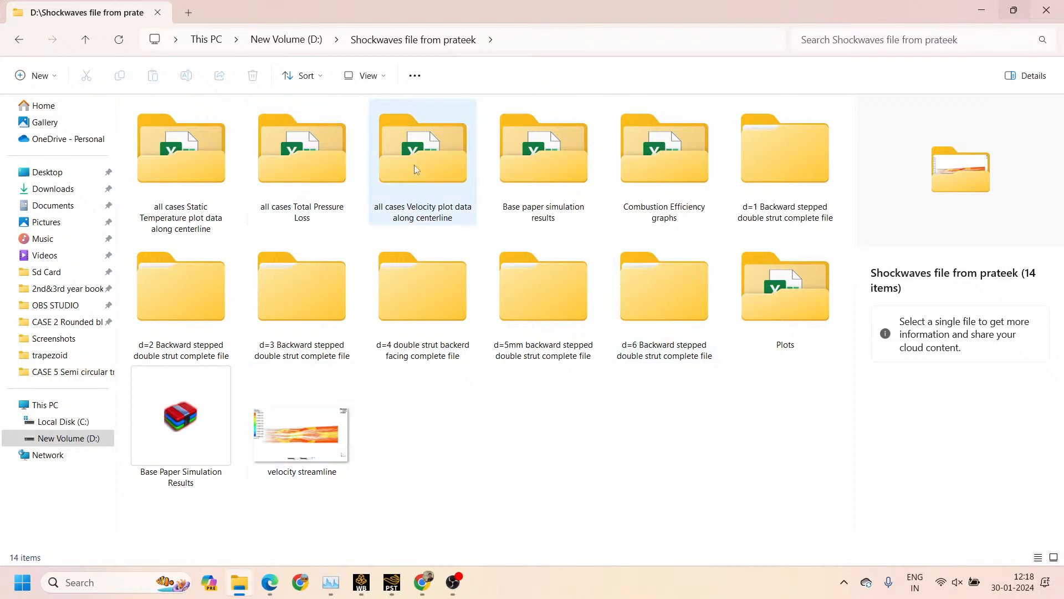
left_click(290, 40)
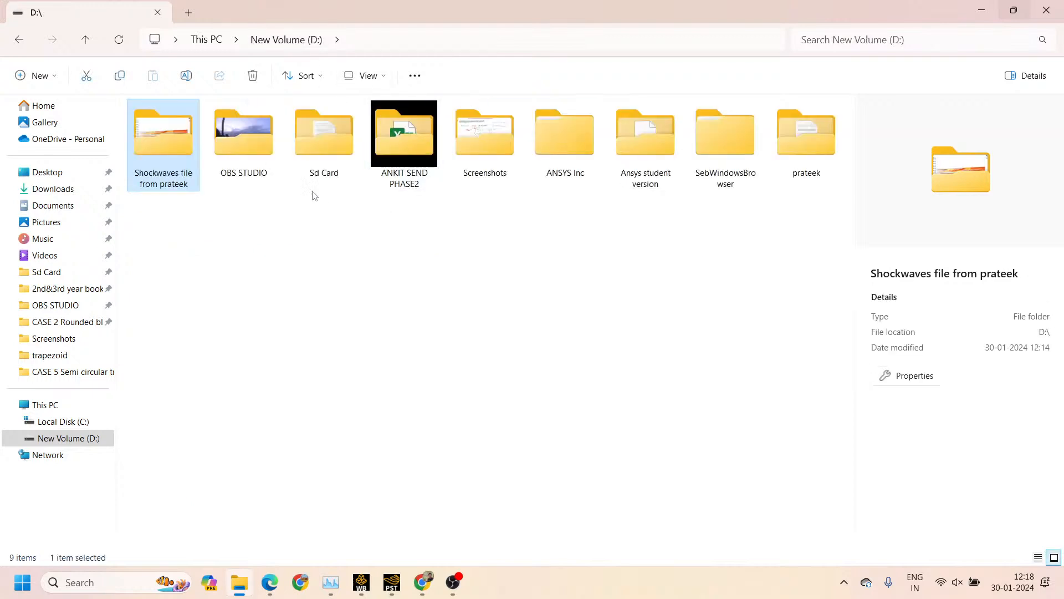
double_click(173, 148)
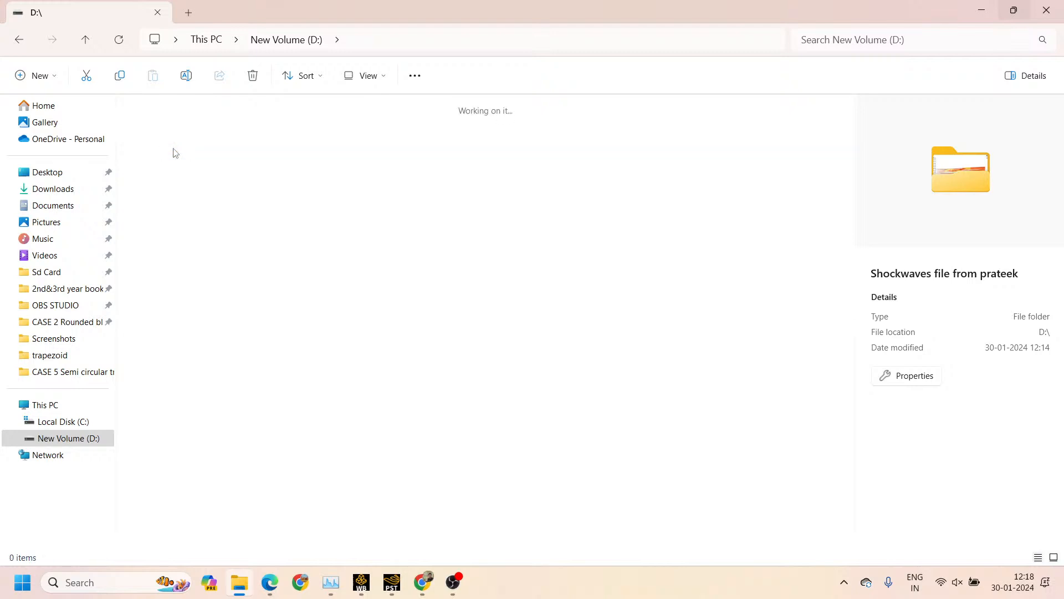
Return to CFD-Post and set the movie format to AVI
left_click(394, 583)
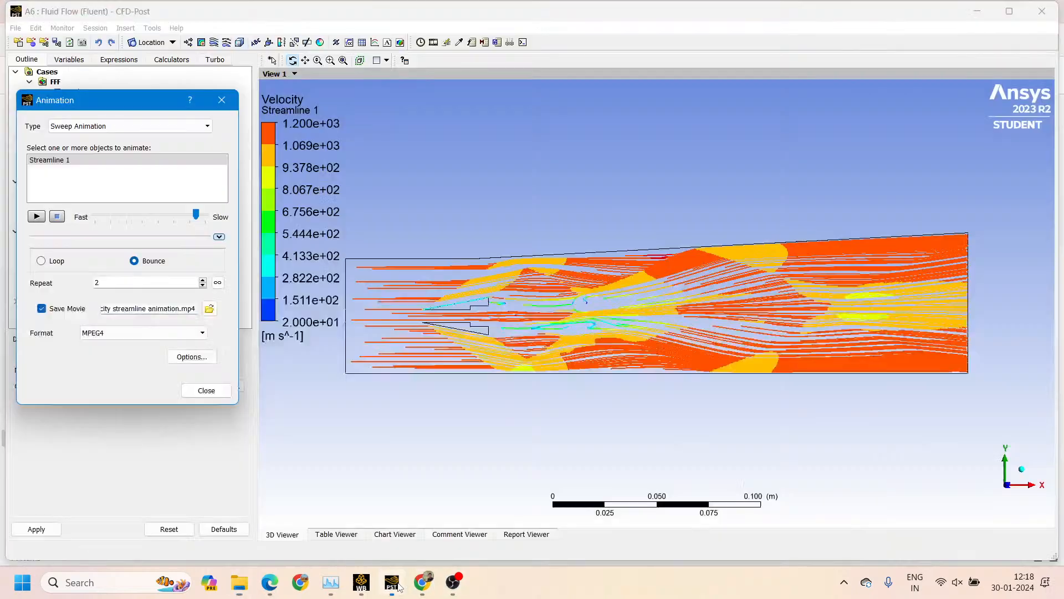
left_click(190, 333)
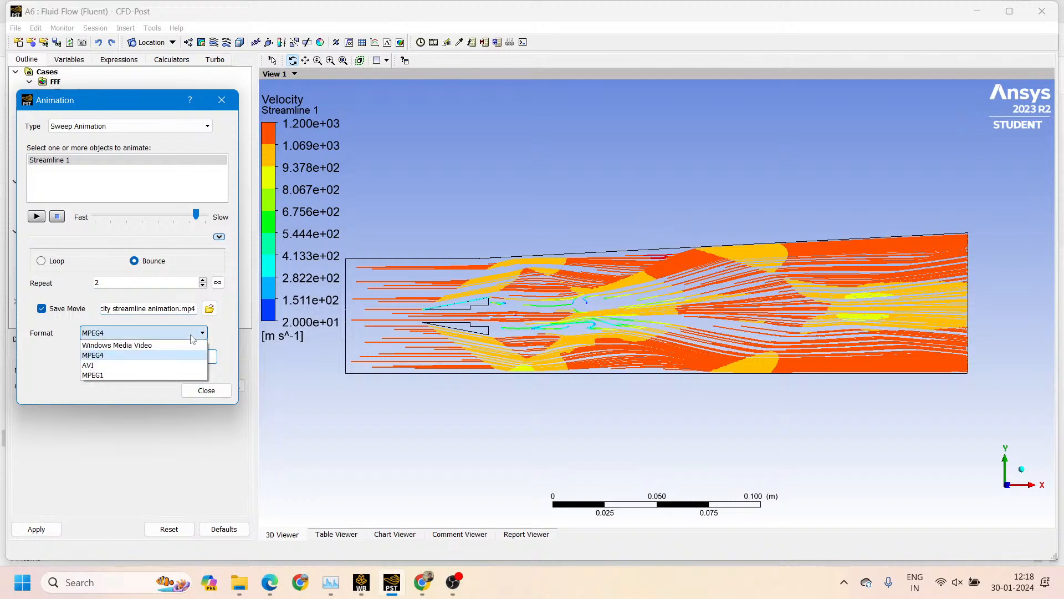
left_click(176, 365)
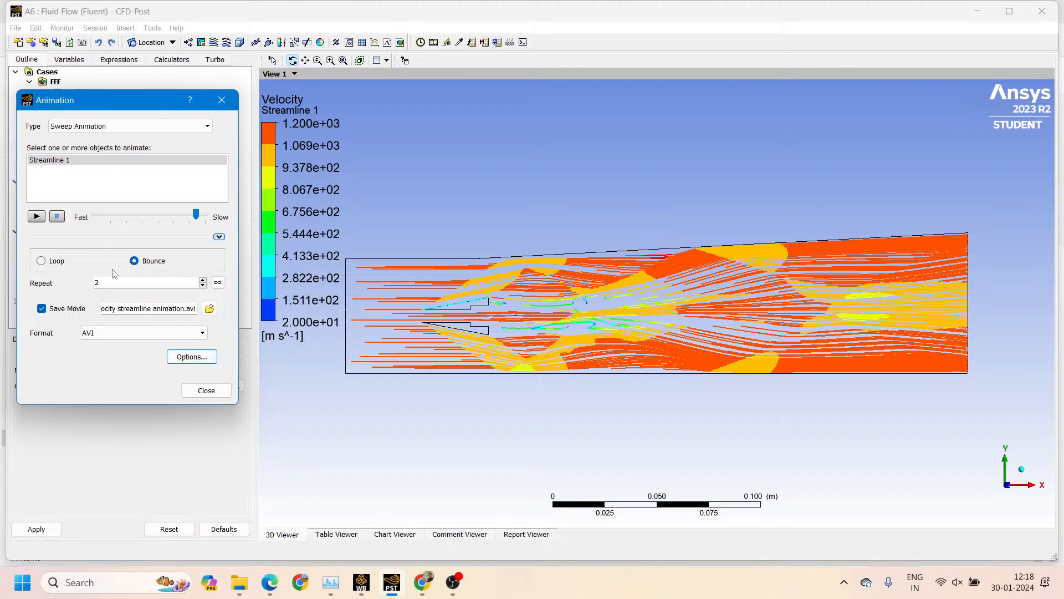
Review the animation's symbol and print options, then close them without making changes
left_click(193, 360)
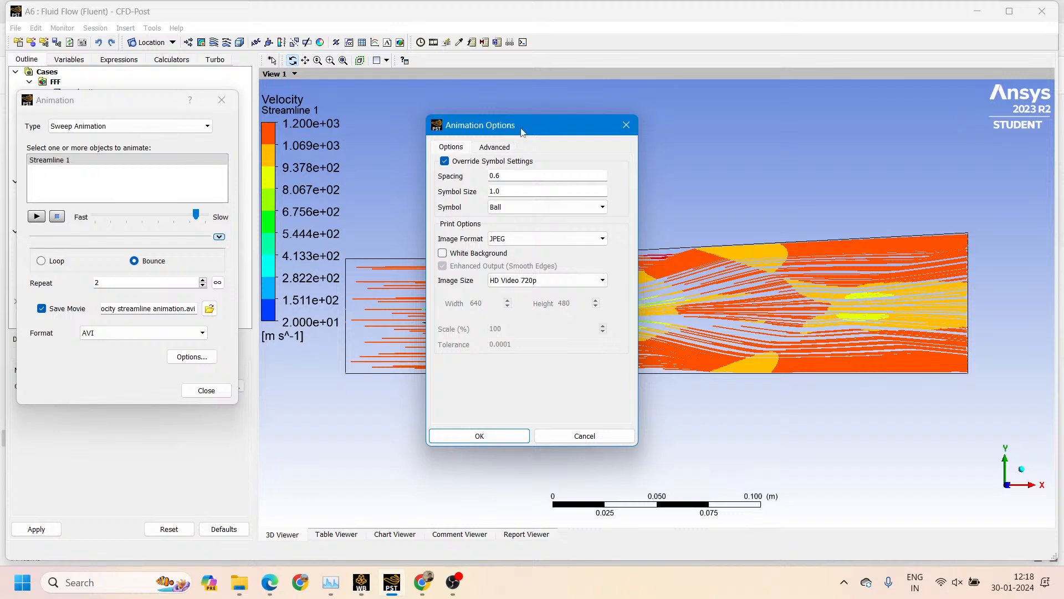
left_click_drag(521, 132, 453, 147)
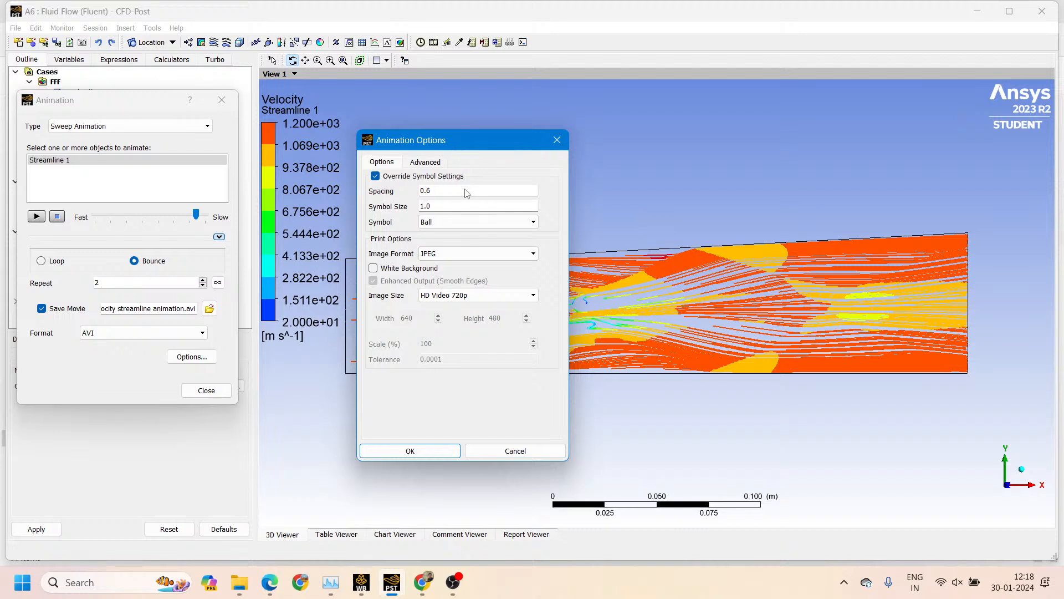
left_click(557, 139)
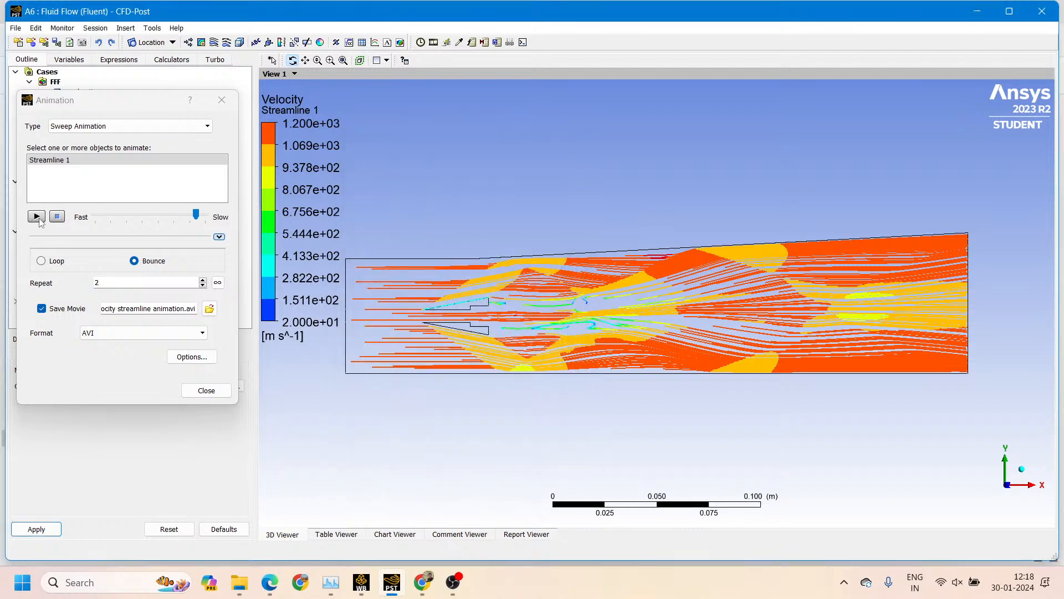
Set the animation to repeat 1 time and play it with movie saving on, stopping it partway
left_click(90, 283)
type("1")
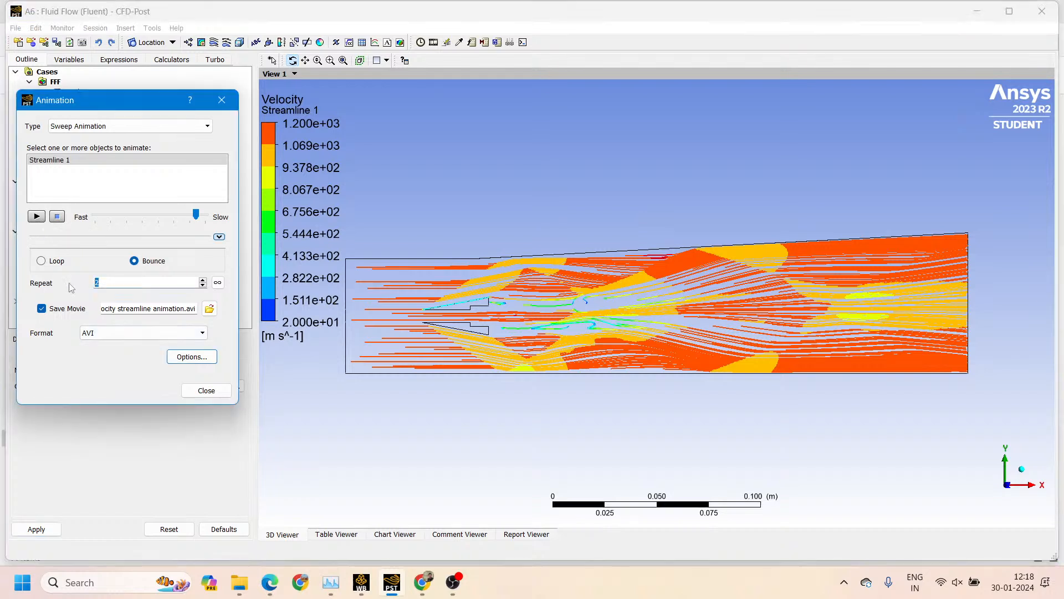
left_click(36, 216)
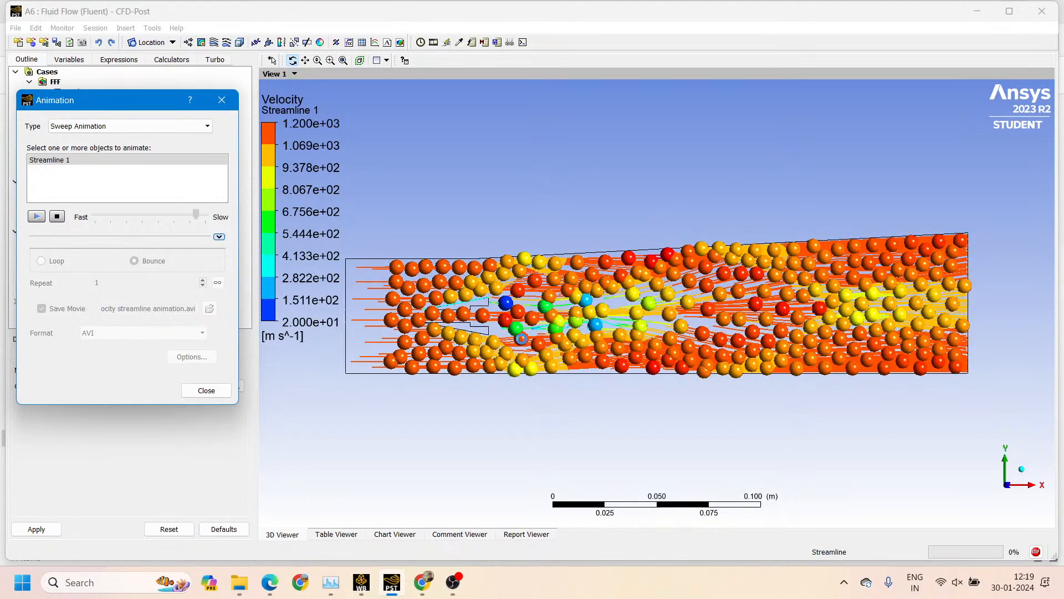
left_click(1036, 552)
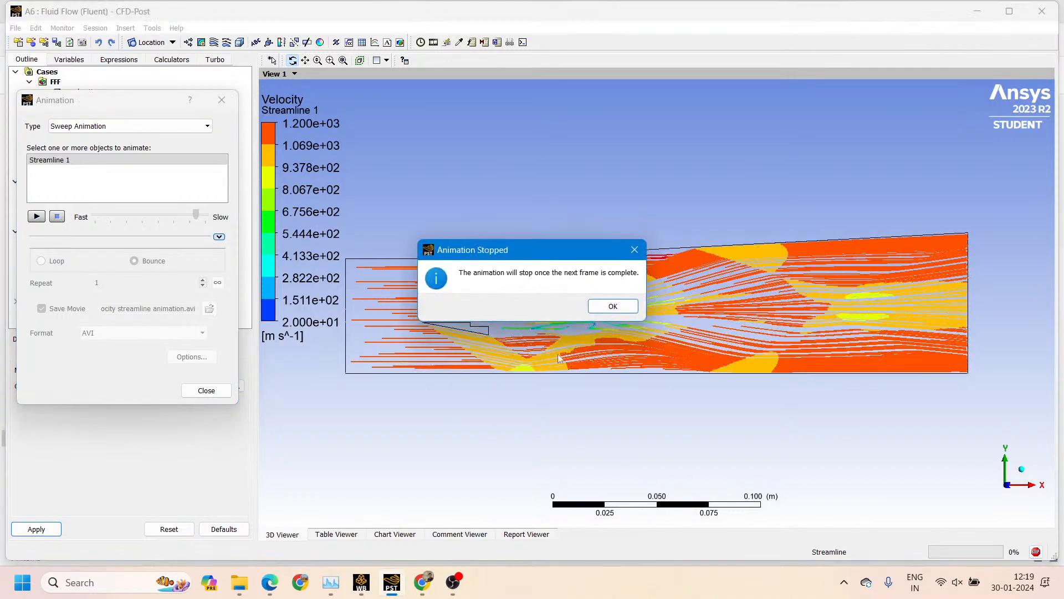
left_click(609, 308)
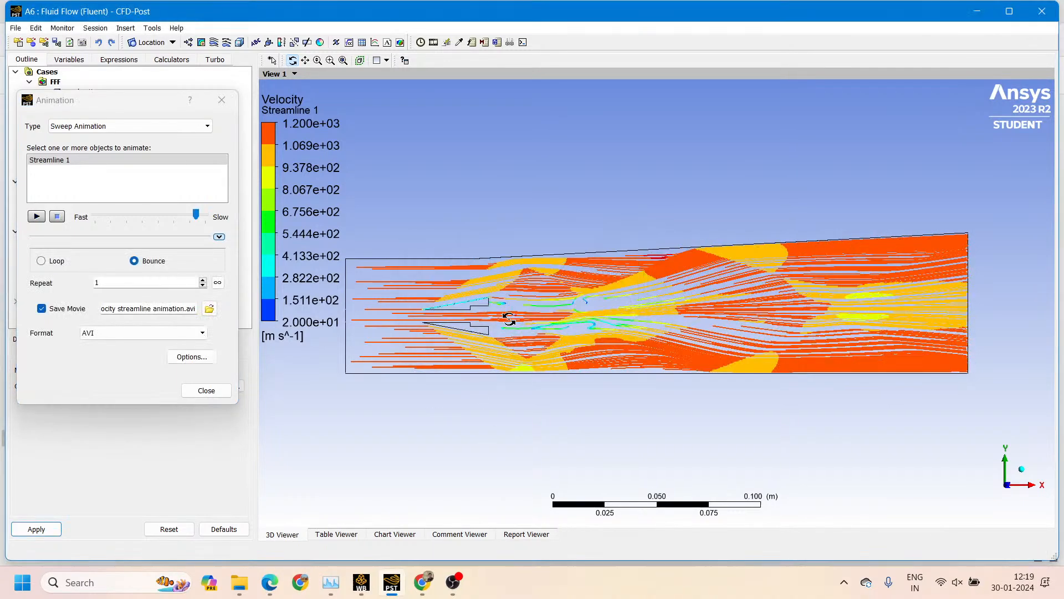
In the animation options, set the symbol spacing to 0.9, the symbol size to 0.5 and the symbol to Line Arrow
left_click(184, 357)
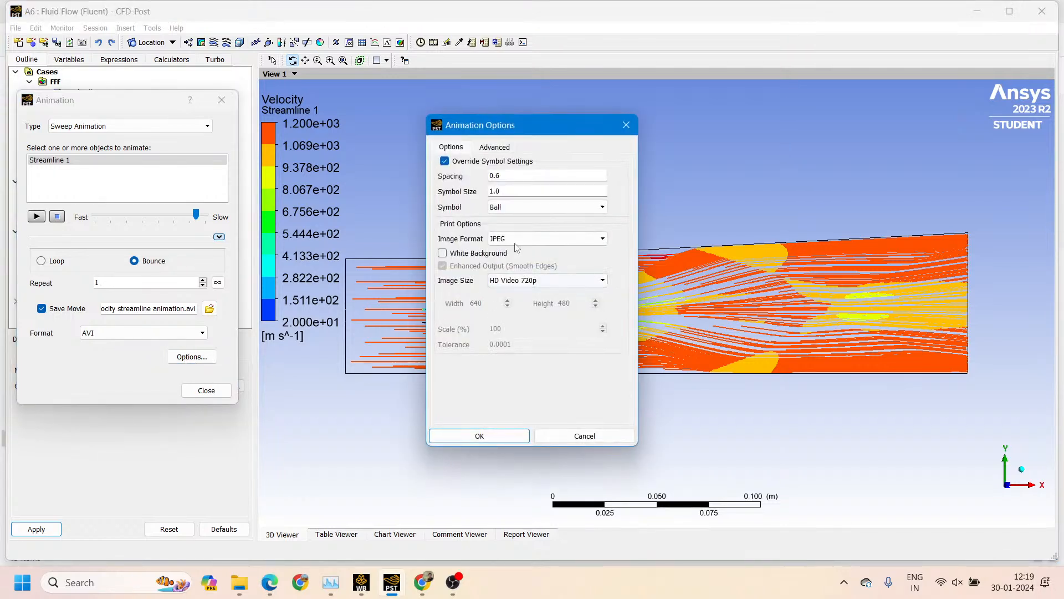
left_click(506, 178)
type("0.9")
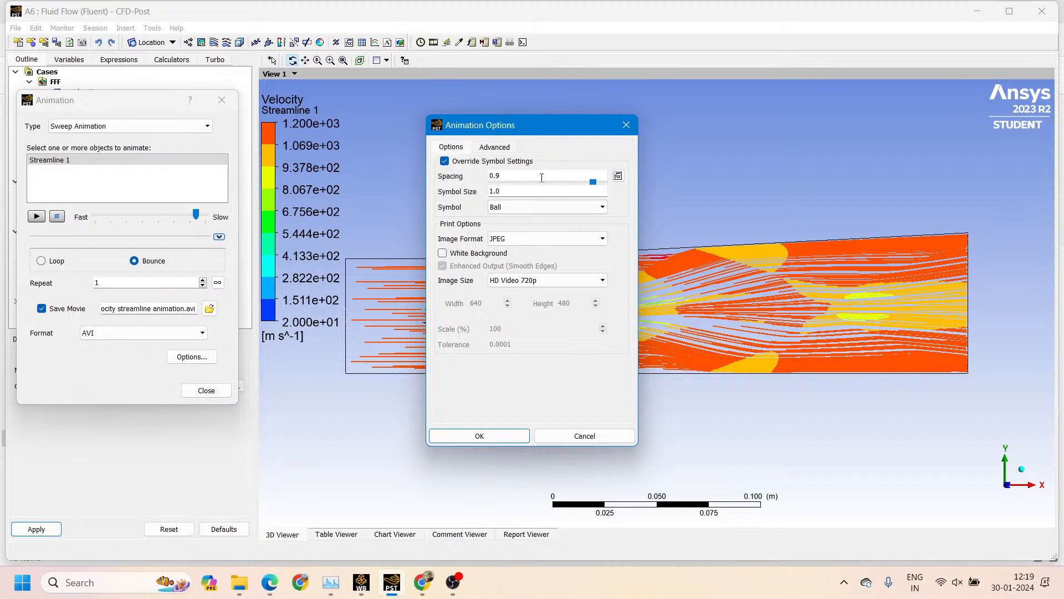
left_click(516, 192)
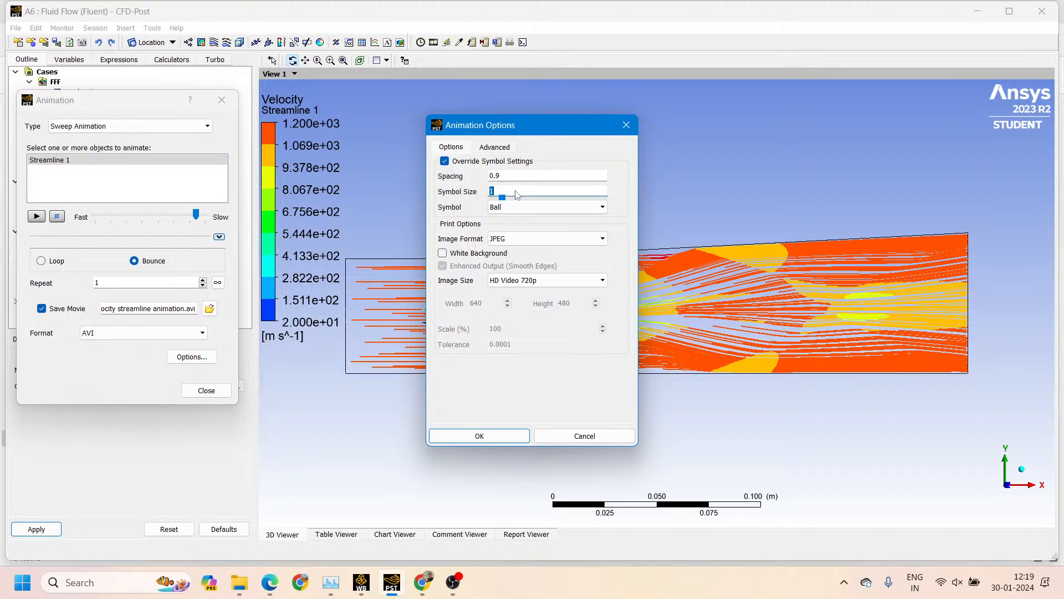
type("0.5")
left_click(551, 211)
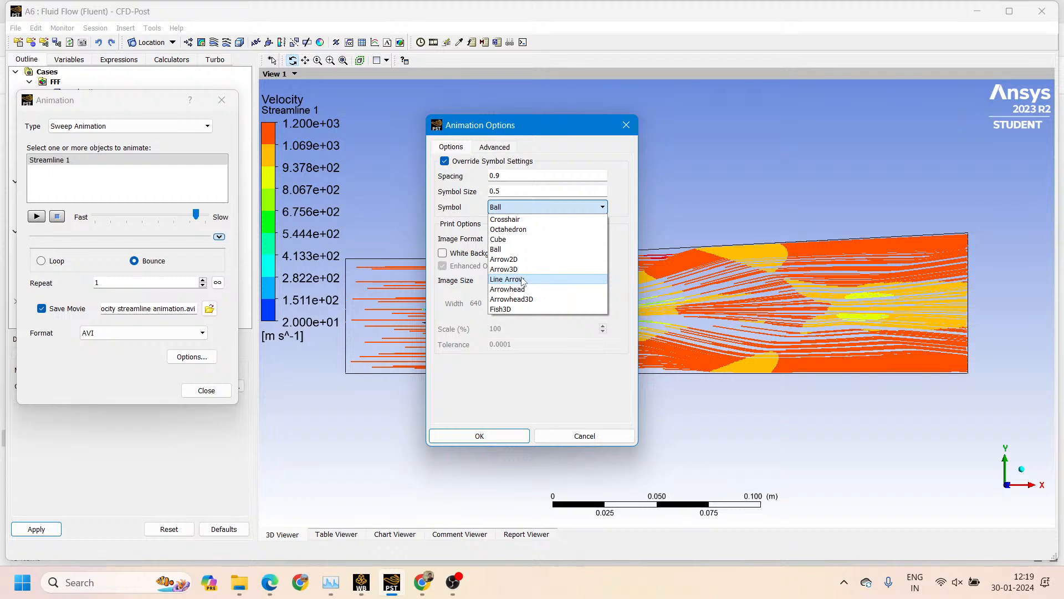
left_click(523, 279)
left_click(535, 207)
left_click(526, 280)
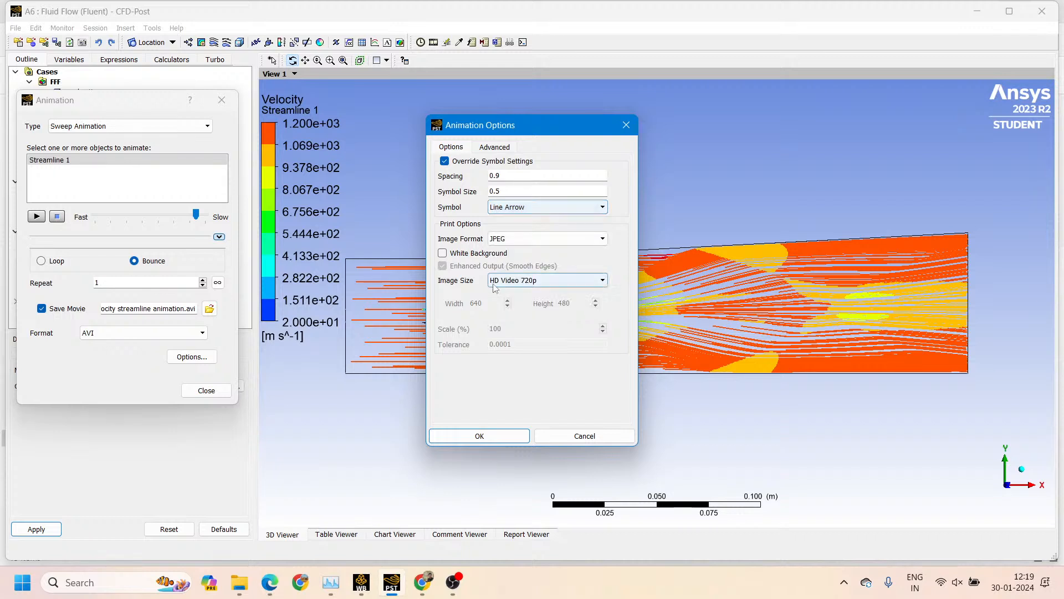
Turn on White Background in the animation's print options, check the advanced frame and MPEG settings, and accept the options
left_click(443, 254)
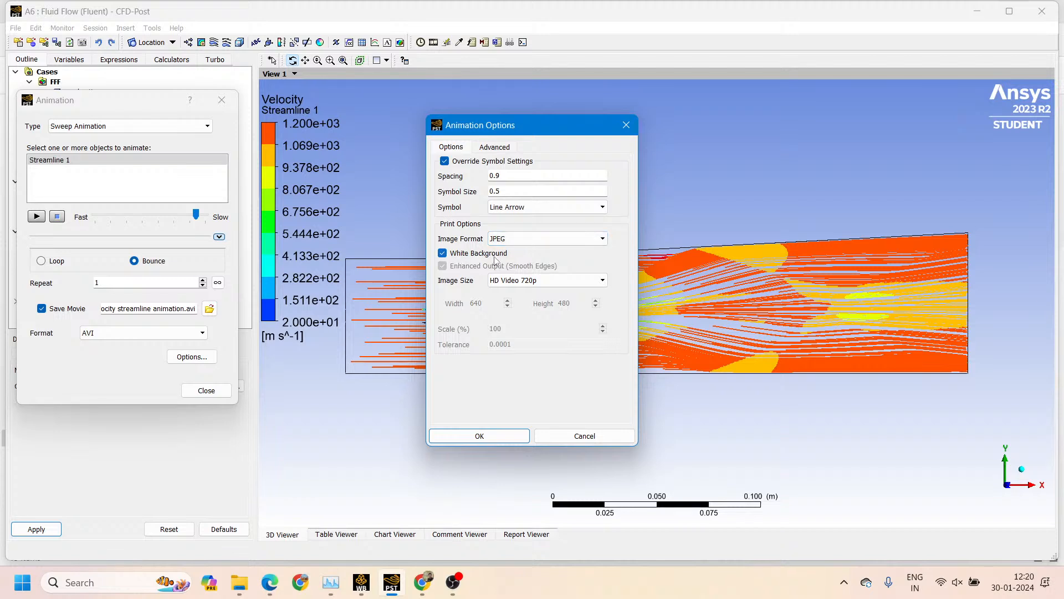
left_click(495, 147)
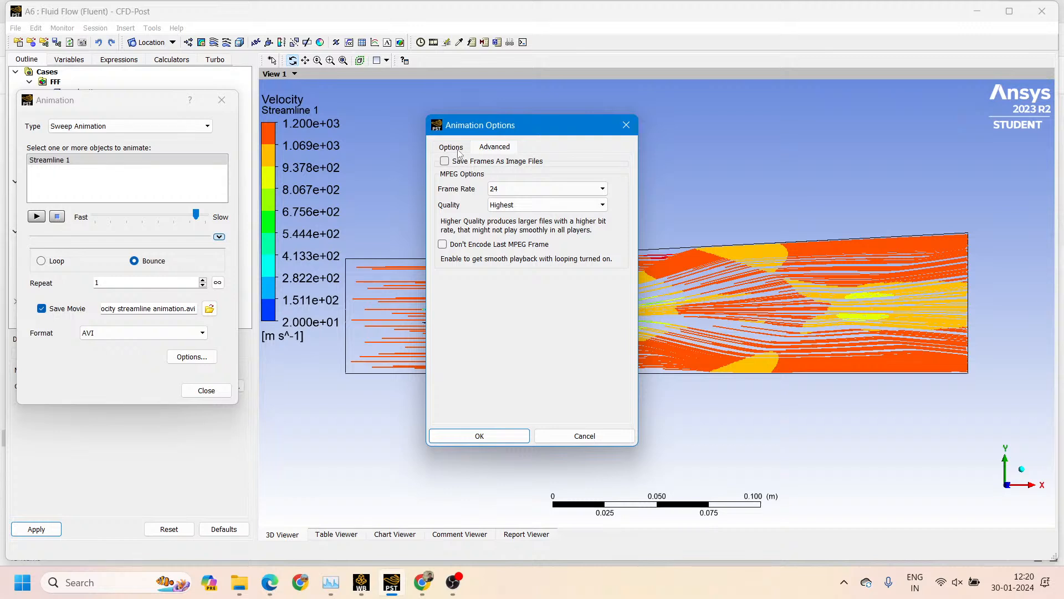
left_click(445, 162)
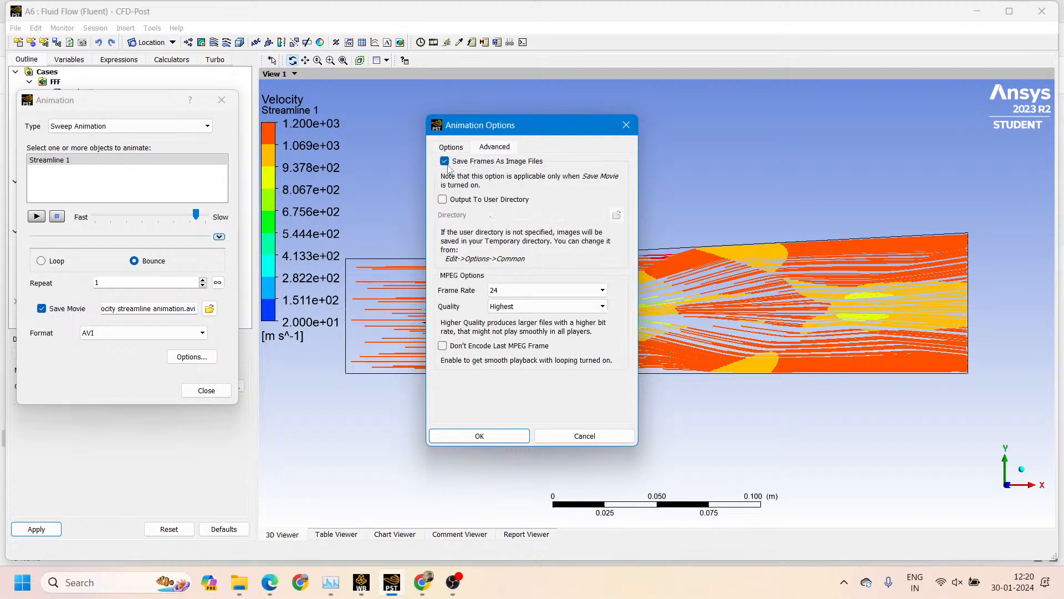
left_click(446, 161)
left_click(463, 150)
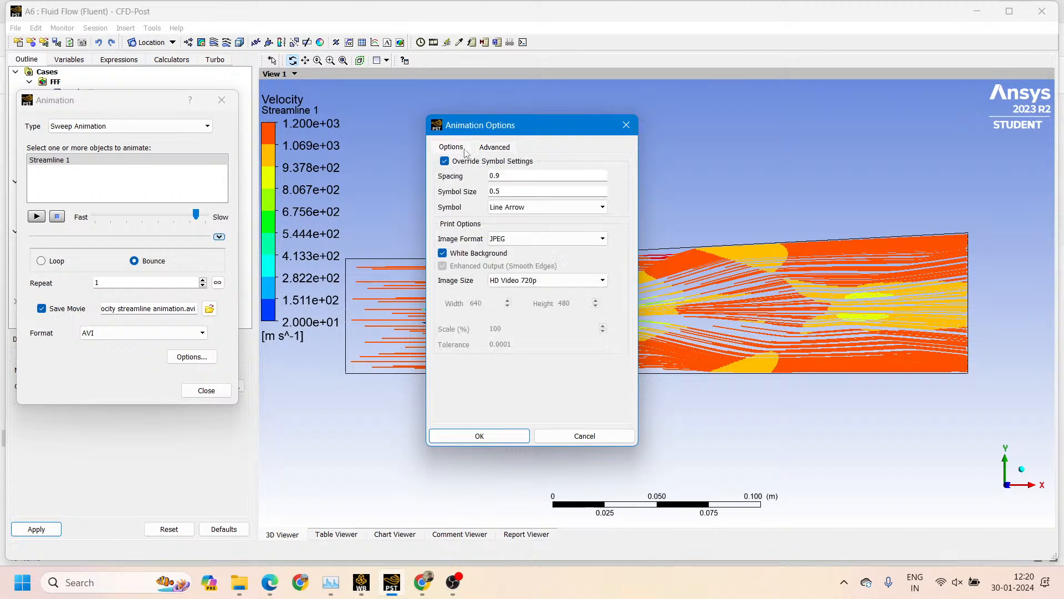
left_click(488, 436)
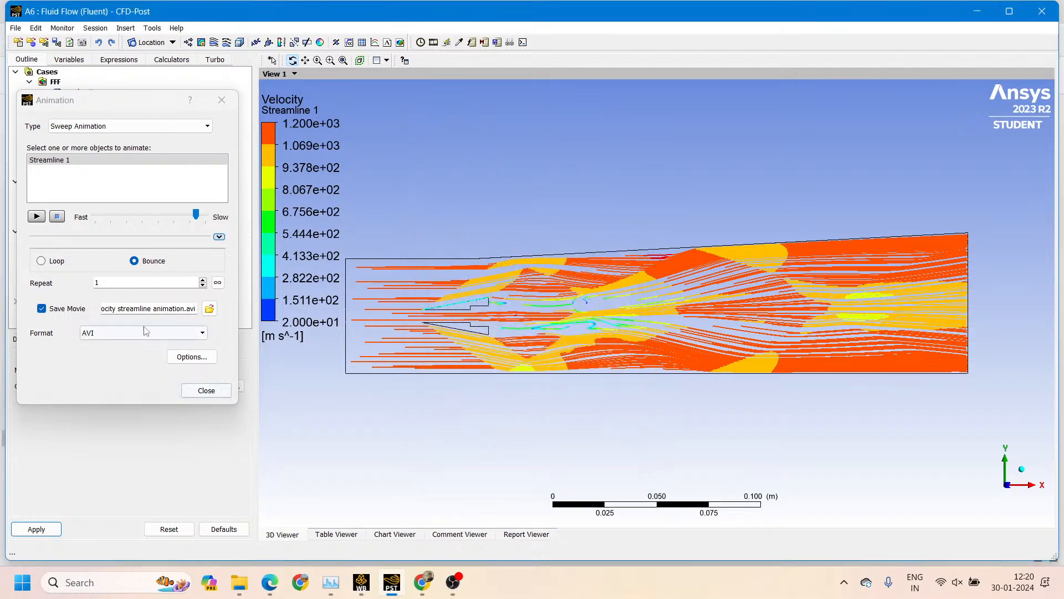
Play the streamline sweep animation, overwriting the existing AVI movie, and stop it partway
left_click(36, 216)
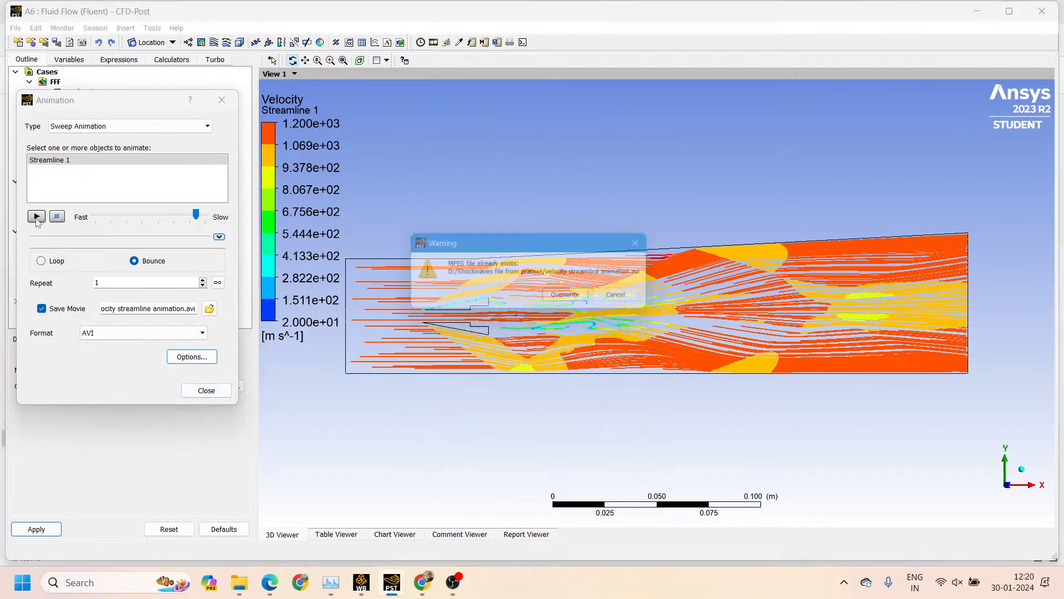
left_click(579, 300)
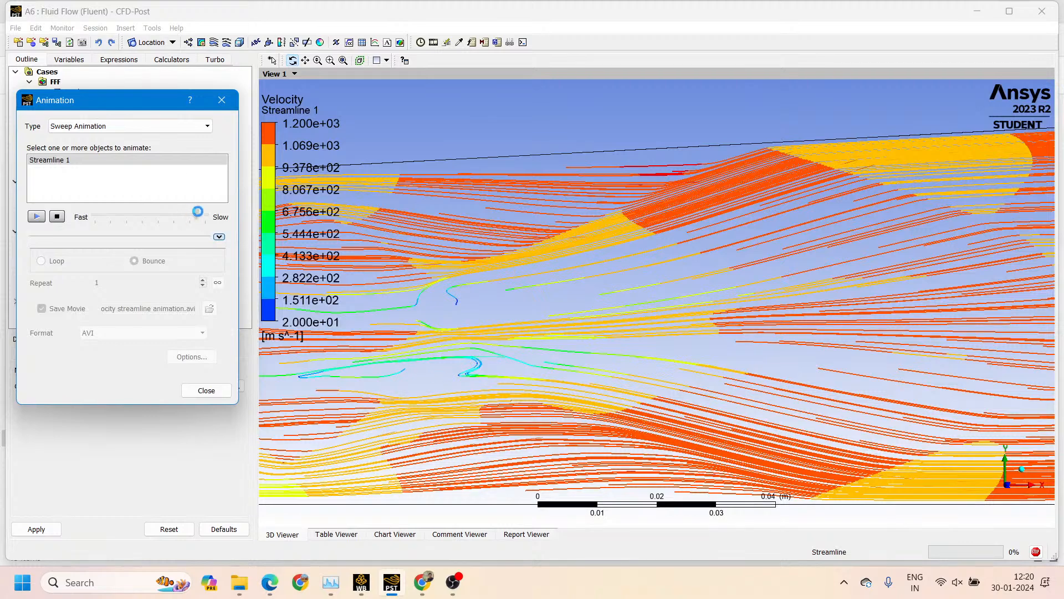
left_click(1036, 551)
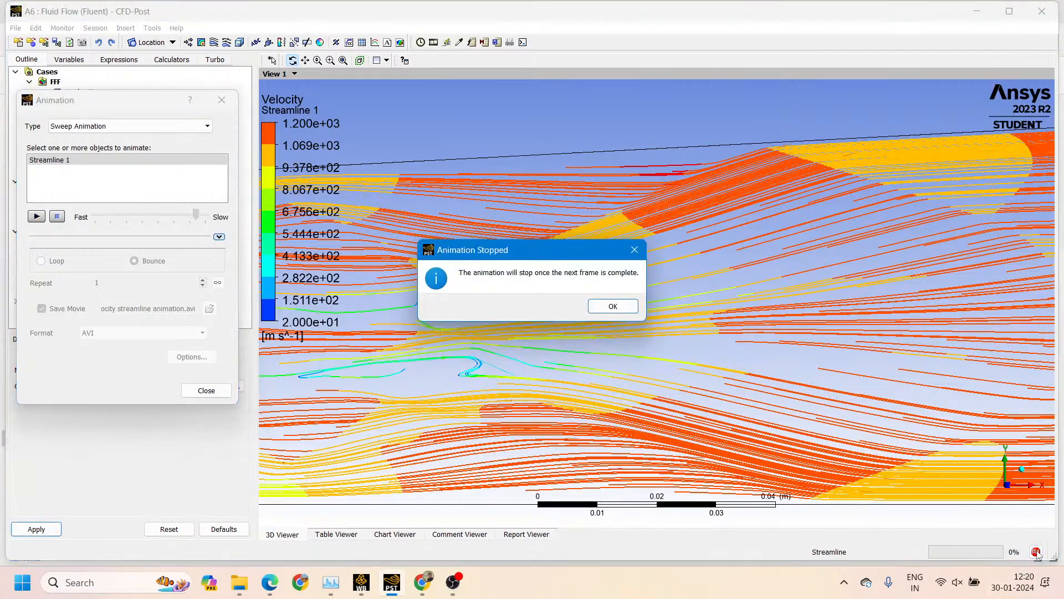
left_click(600, 307)
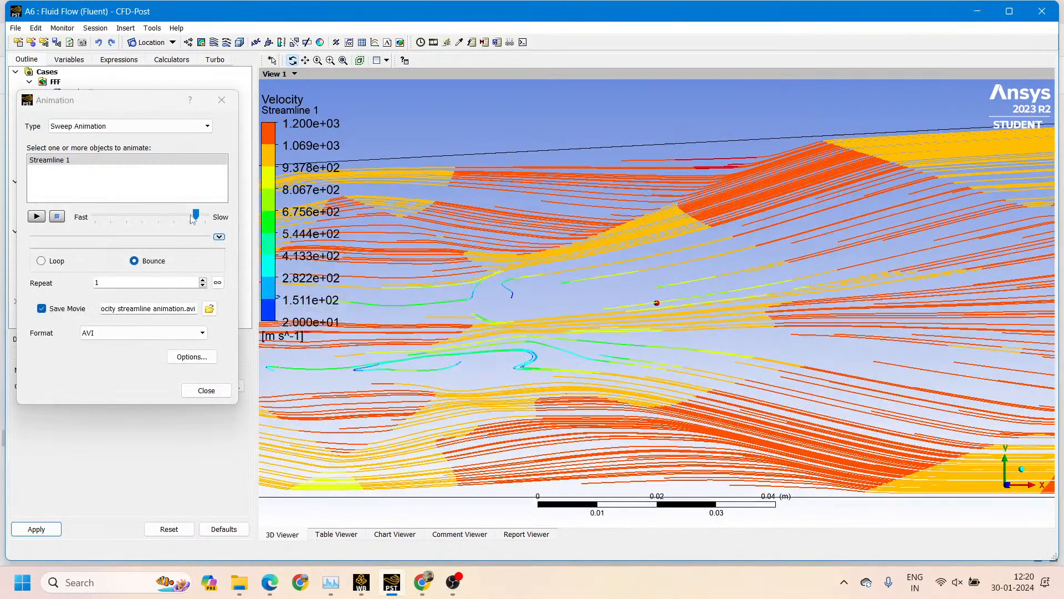
Set the animation speed near the fast end and play the sweep twice, overwriting the saved movie each time
left_click_drag(196, 215, 105, 221)
left_click(39, 218)
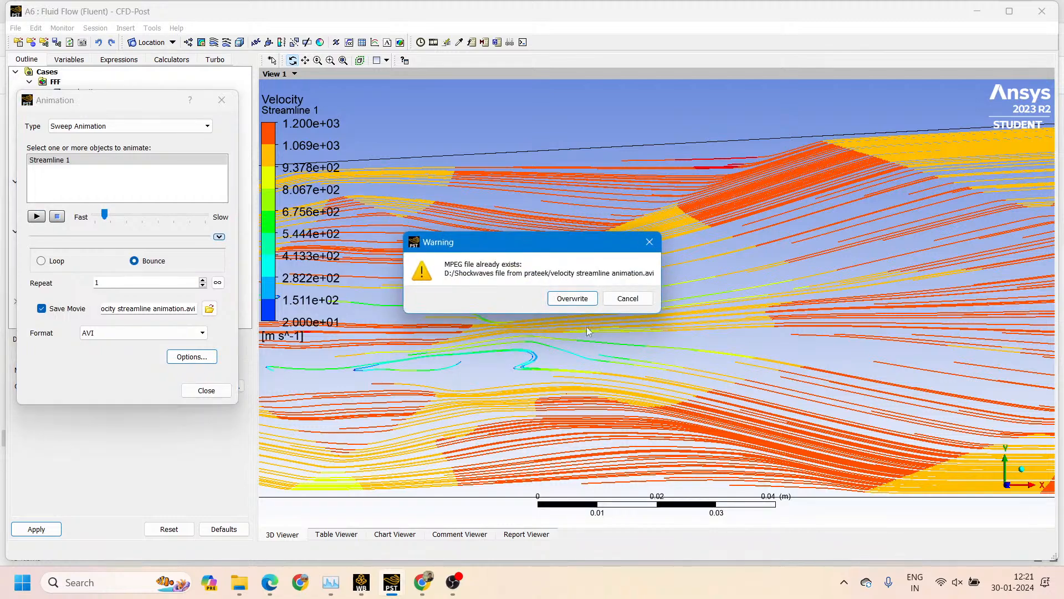
left_click(577, 297)
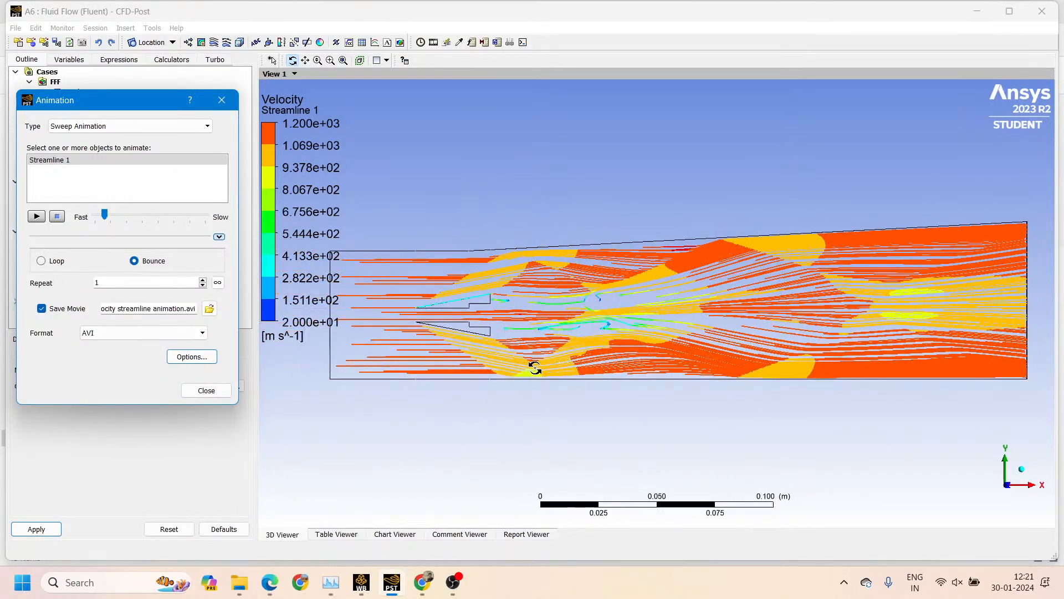
left_click(37, 216)
left_click(554, 300)
scroll(697, 333, "up", 3)
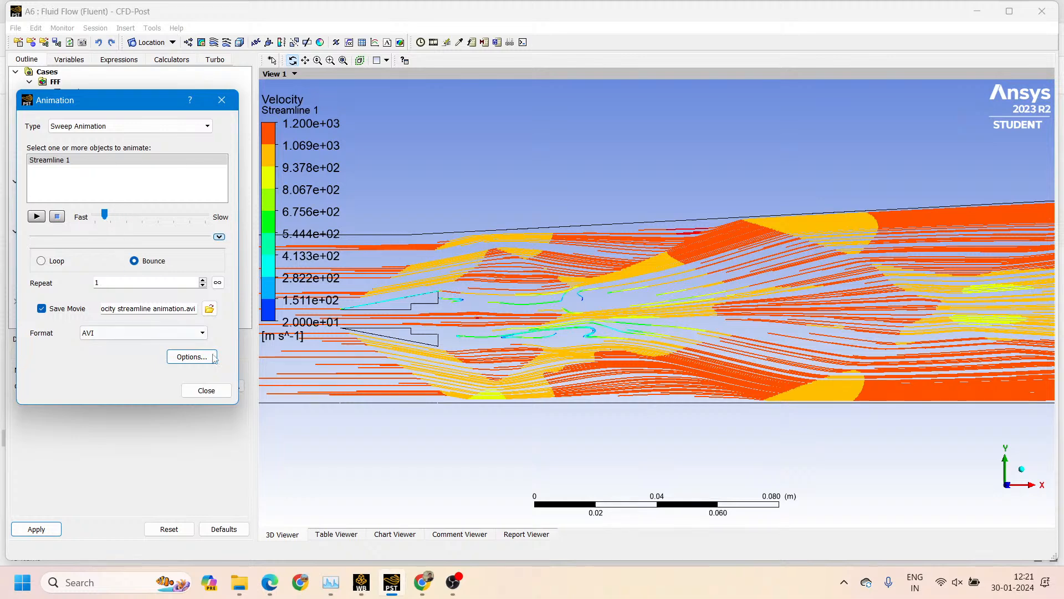
Revisit the symbol size in the animation options, accept them, and replay the animation over the saved movie
left_click(192, 358)
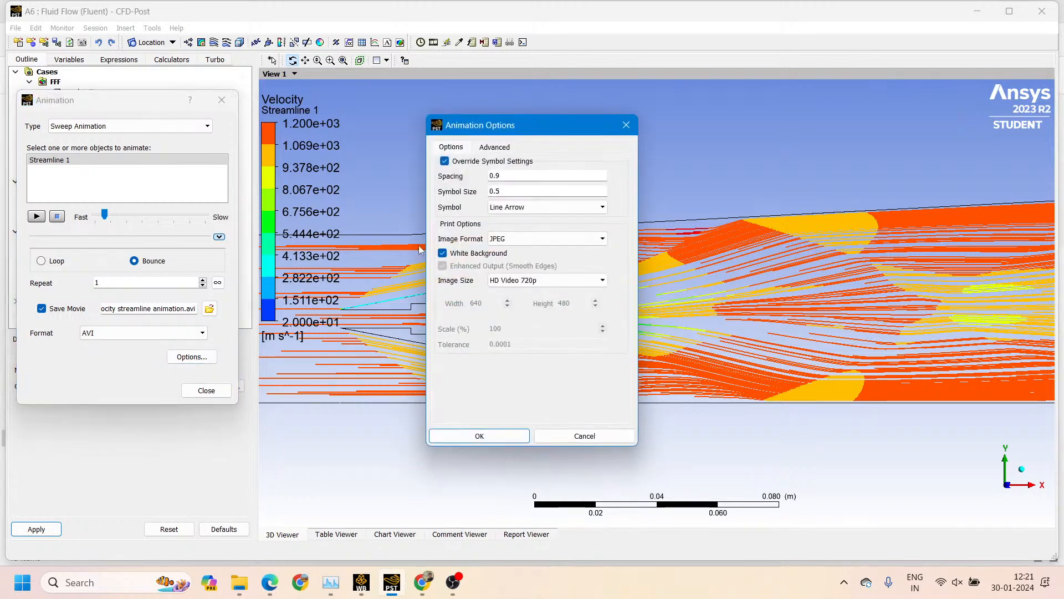
double_click(508, 196)
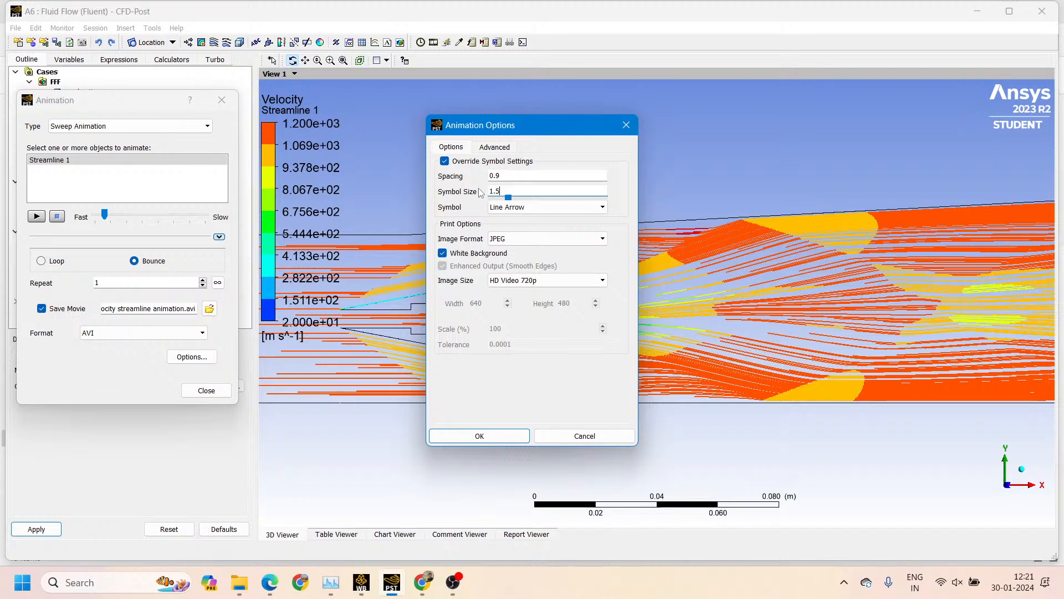
left_click(474, 436)
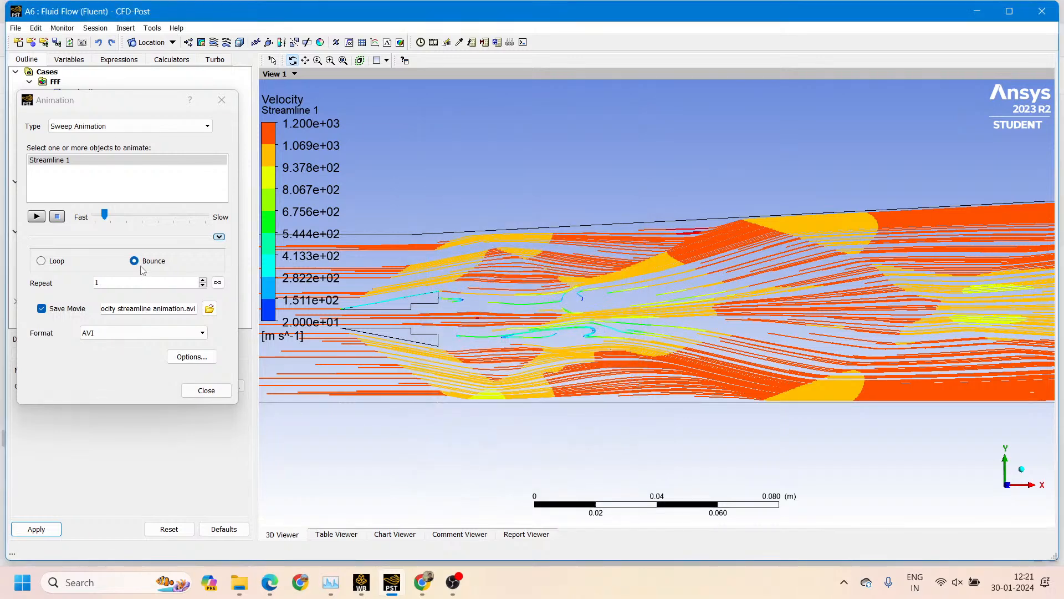
left_click(37, 216)
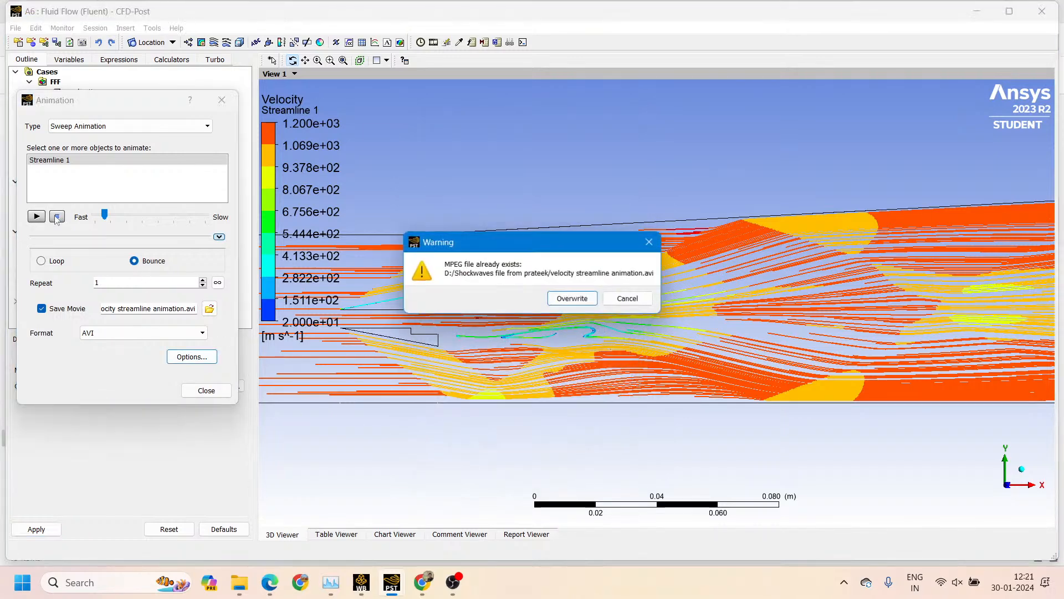
left_click(548, 295)
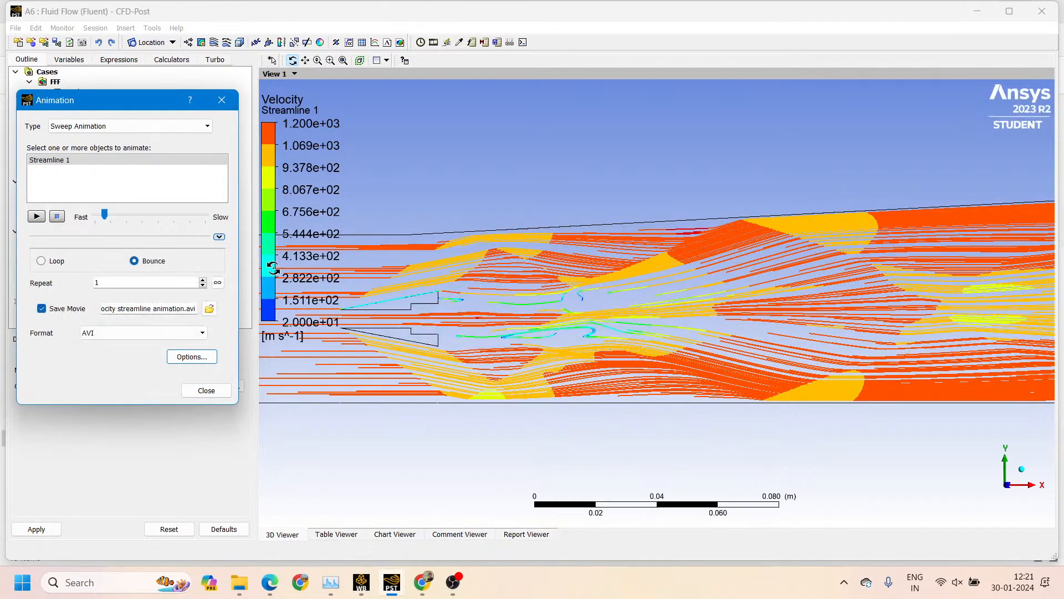
Set the animation to repeat 3 times and play it, overwriting the saved movie
left_click_drag(117, 281, 74, 284)
left_click(37, 216)
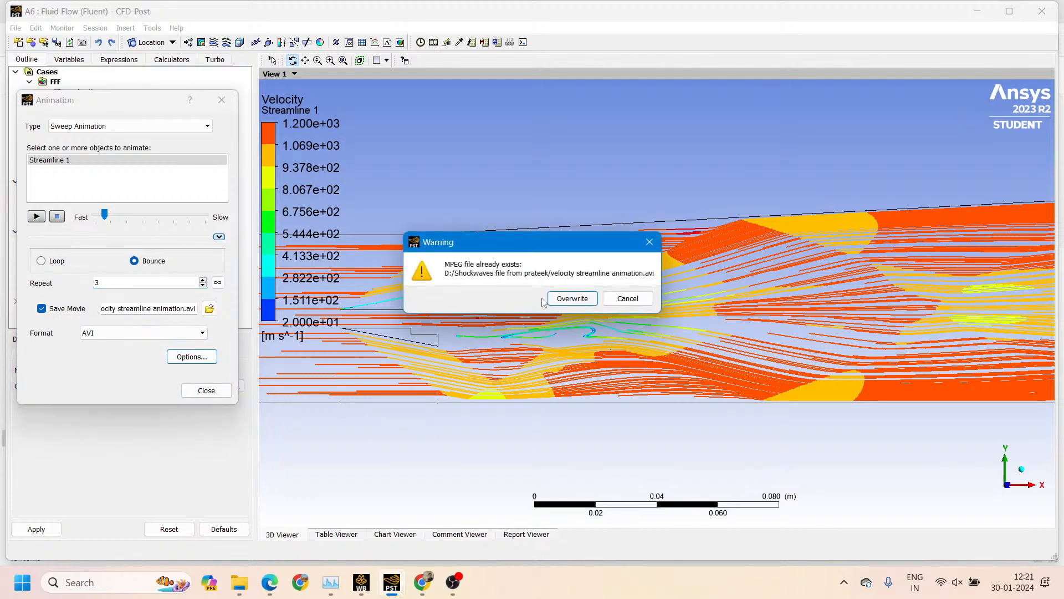
left_click(560, 298)
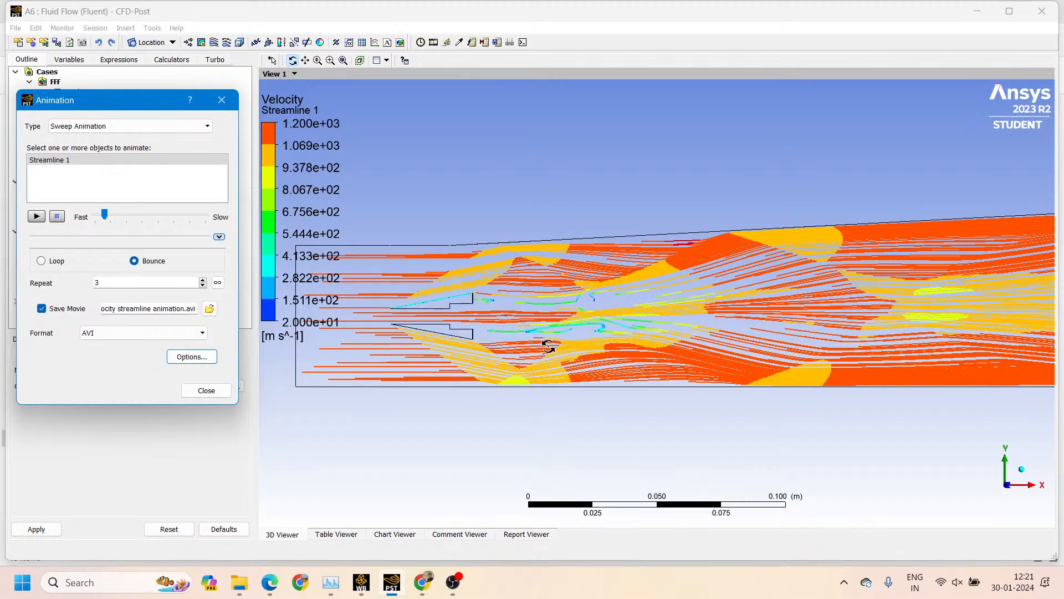
Set the animation to repeat 10 times and play it to the end, overwriting the saved movie
left_click_drag(119, 283, 69, 286)
type("10")
left_click(39, 219)
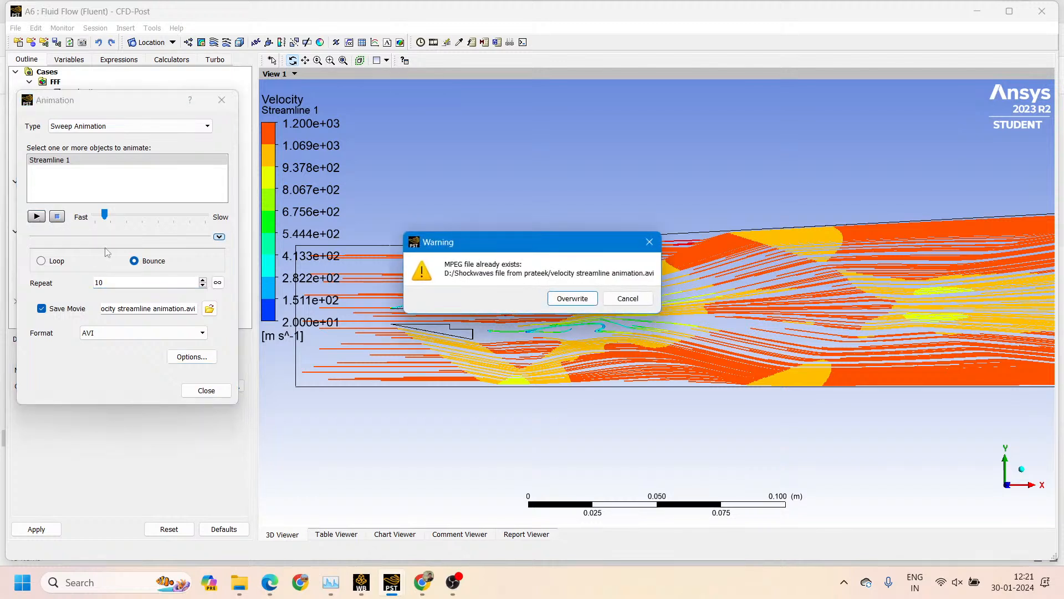
left_click(555, 303)
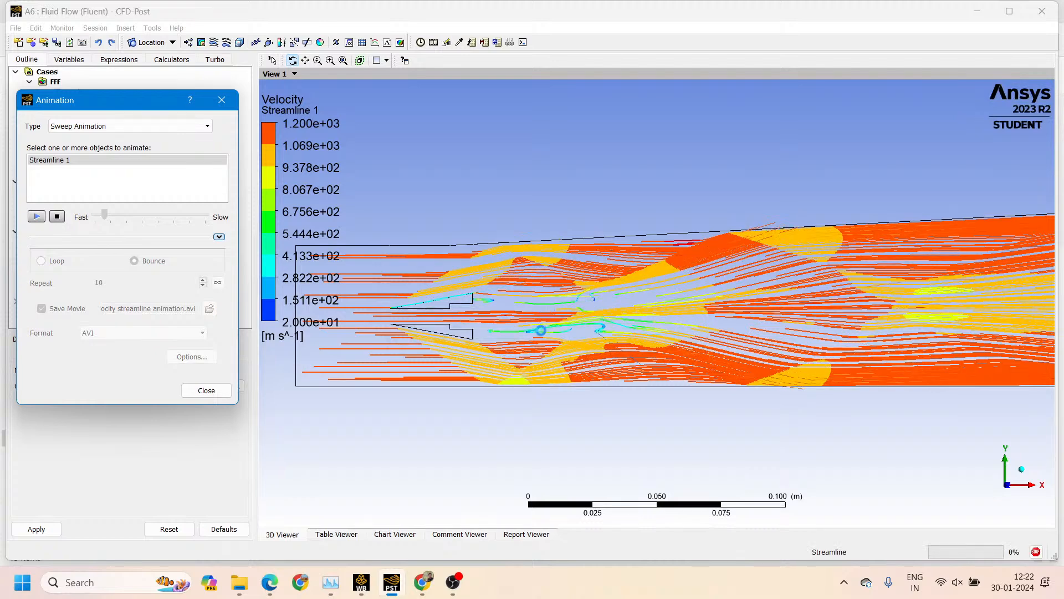
scroll(540, 331, "up", 2)
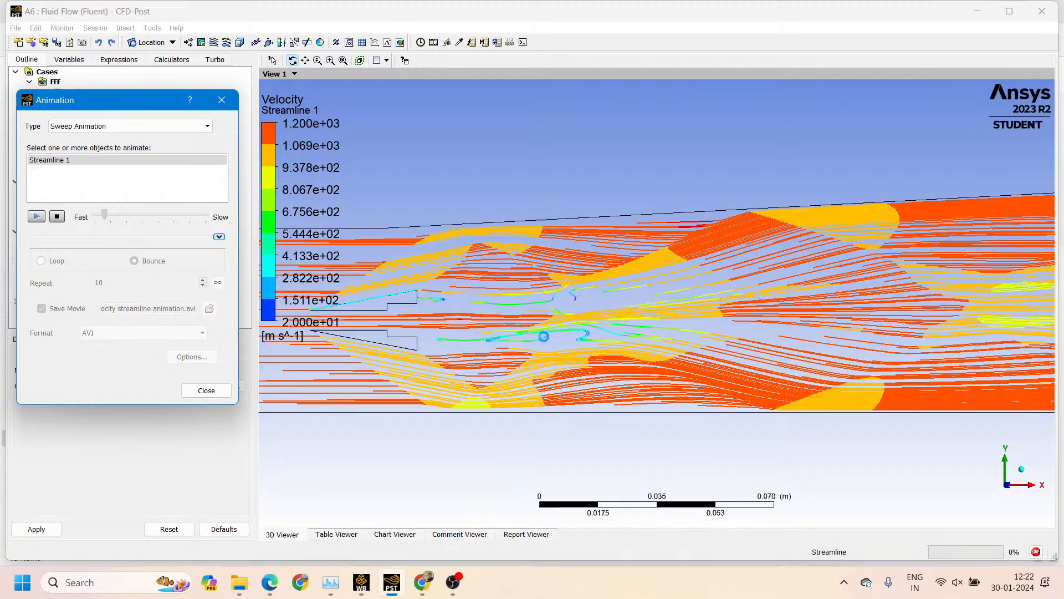
scroll(544, 337, "up", 1)
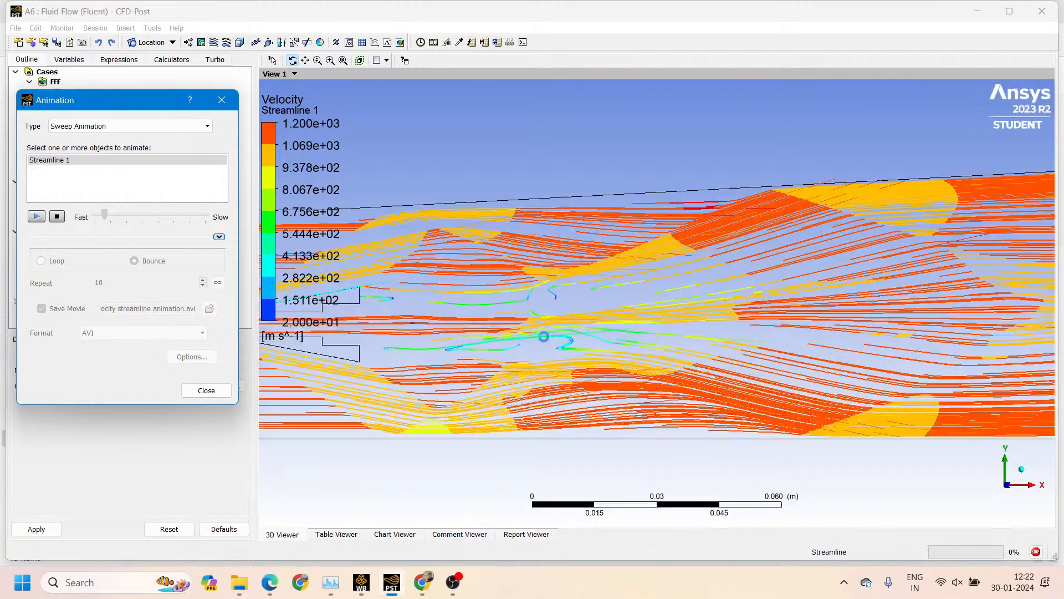
scroll(544, 337, "up", 2)
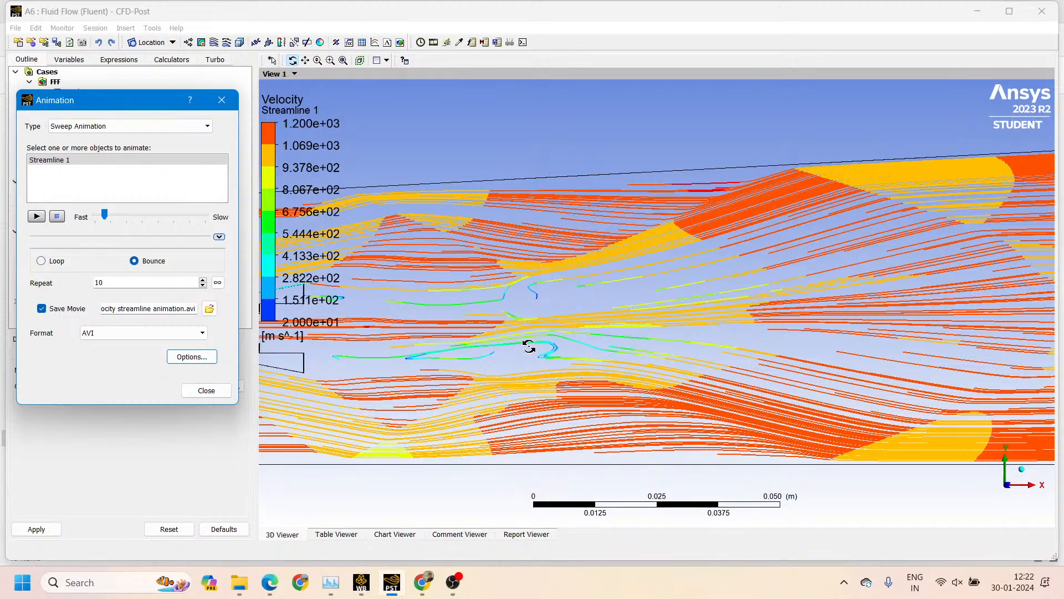
Close the animation settings and bring the whole combustor back into view
left_click_drag(477, 361, 471, 361)
scroll(471, 361, "down", 2)
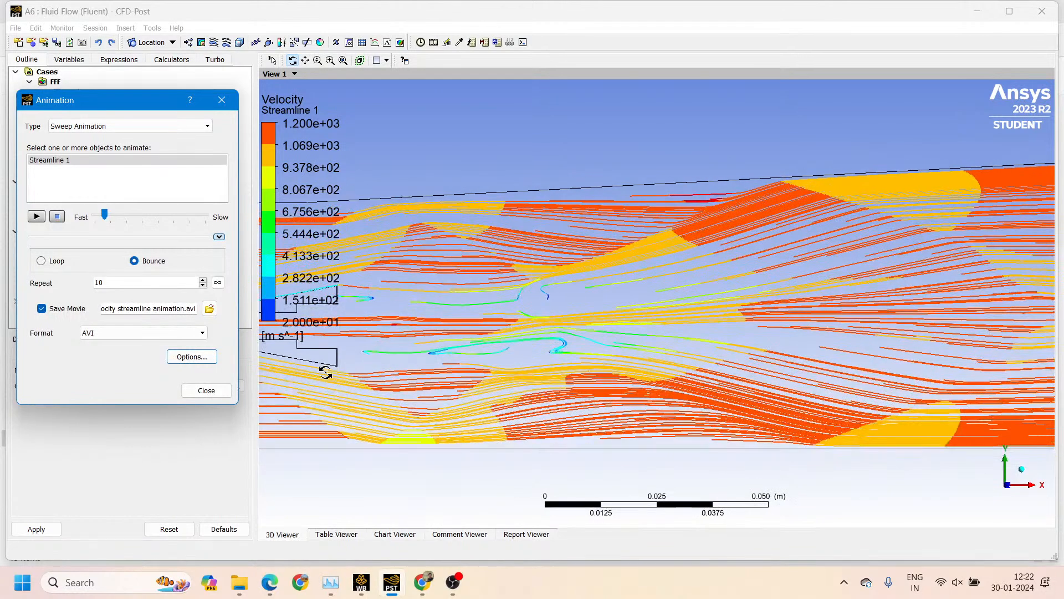
left_click(184, 357)
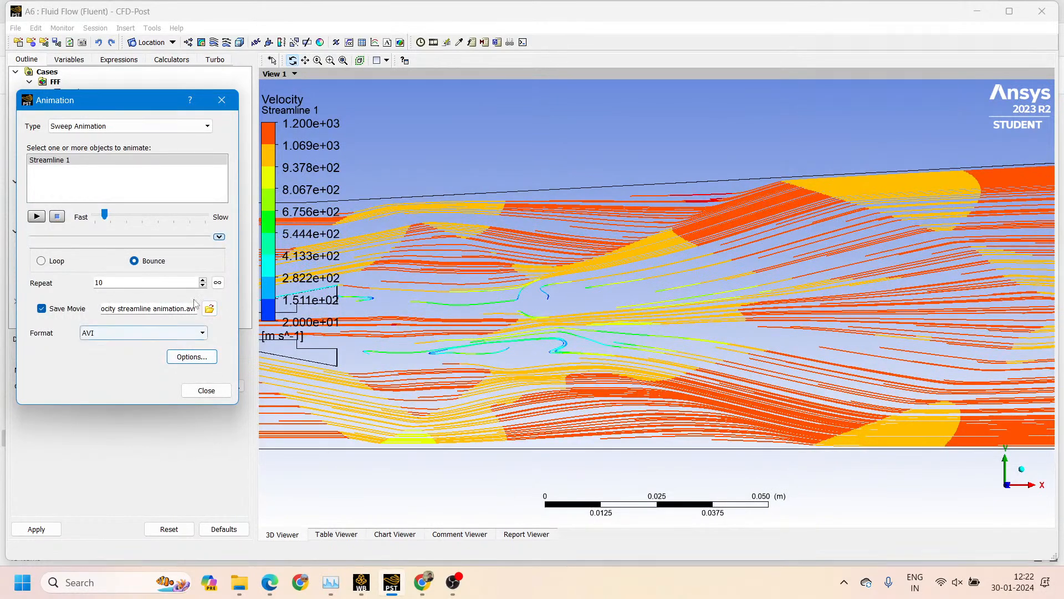
left_click(214, 394)
scroll(535, 358, "down", 5)
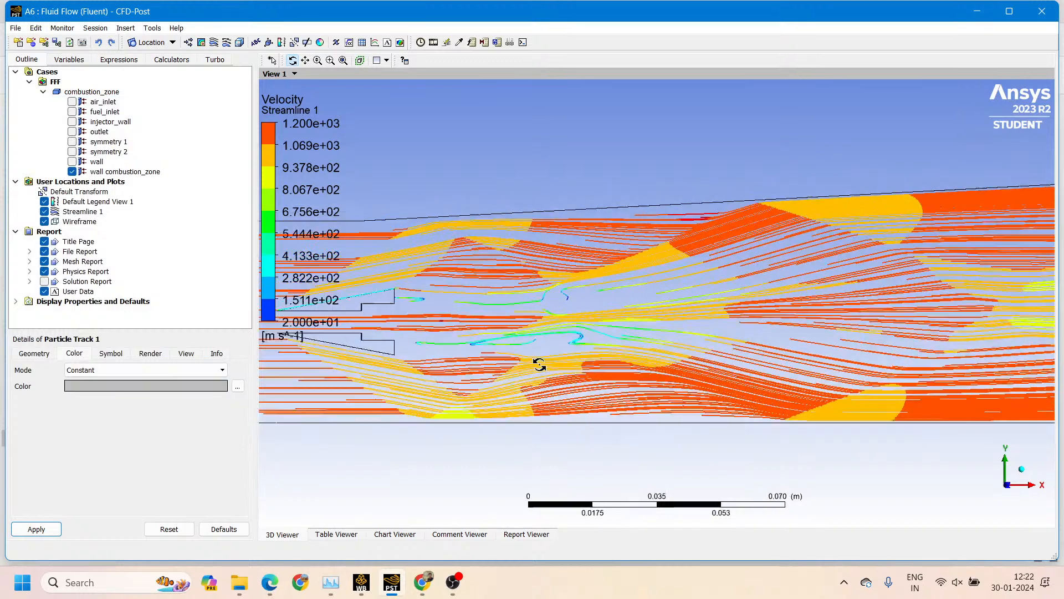
scroll(539, 363, "down", 2)
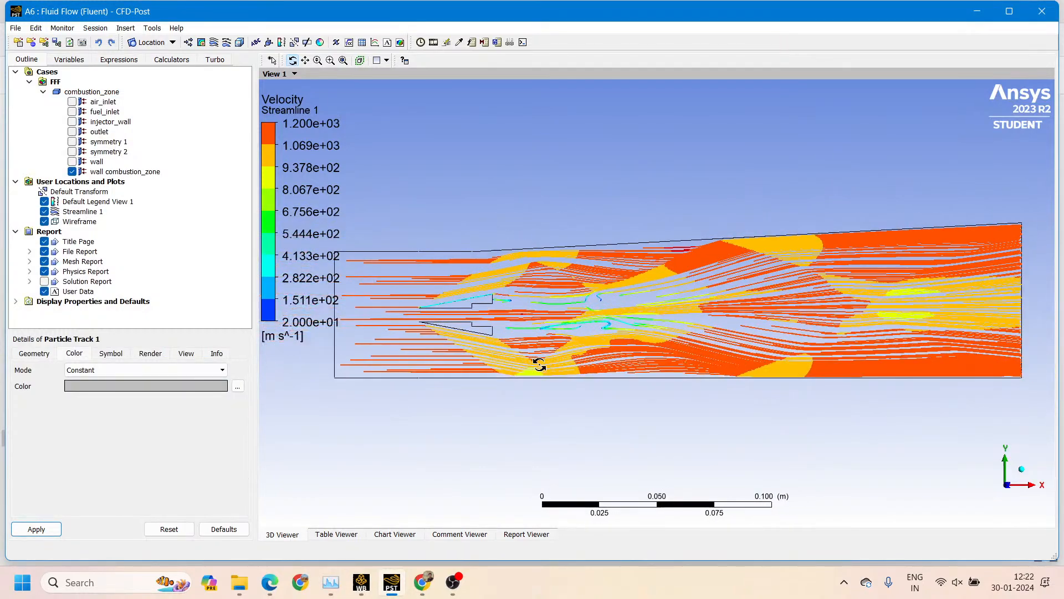
scroll(618, 346, "down", 2)
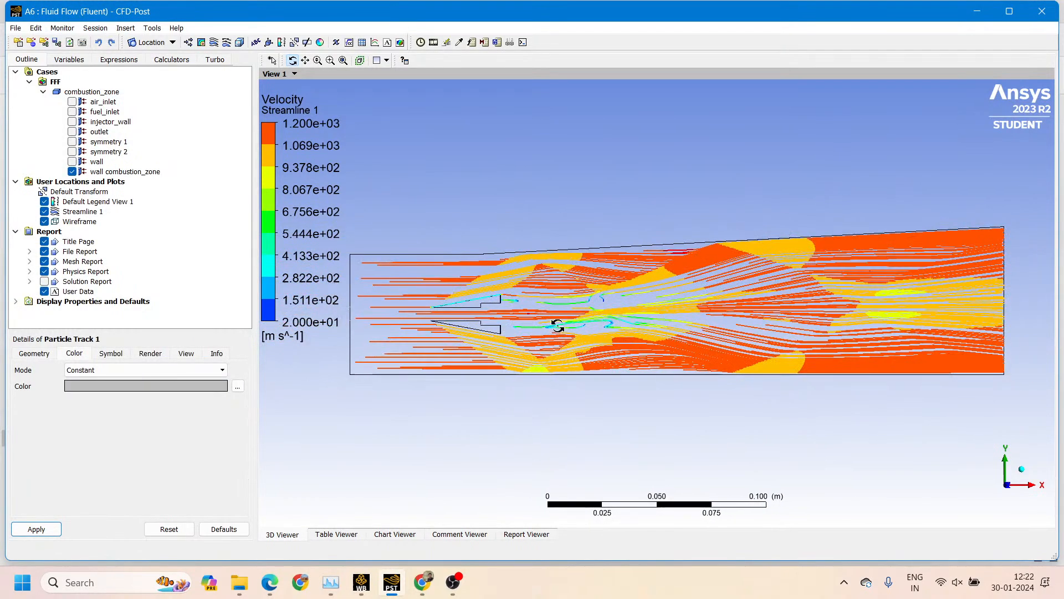
Tilt the combustor view, fit it to the viewer and switch on Auto-Fit View
left_click_drag(317, 214, 727, 396)
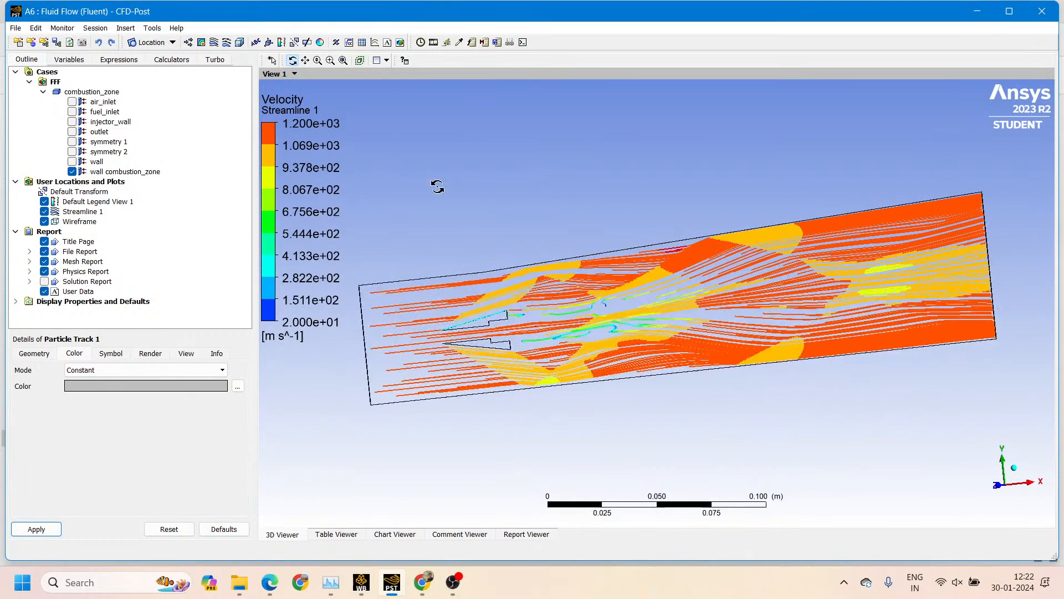
right_click(517, 236)
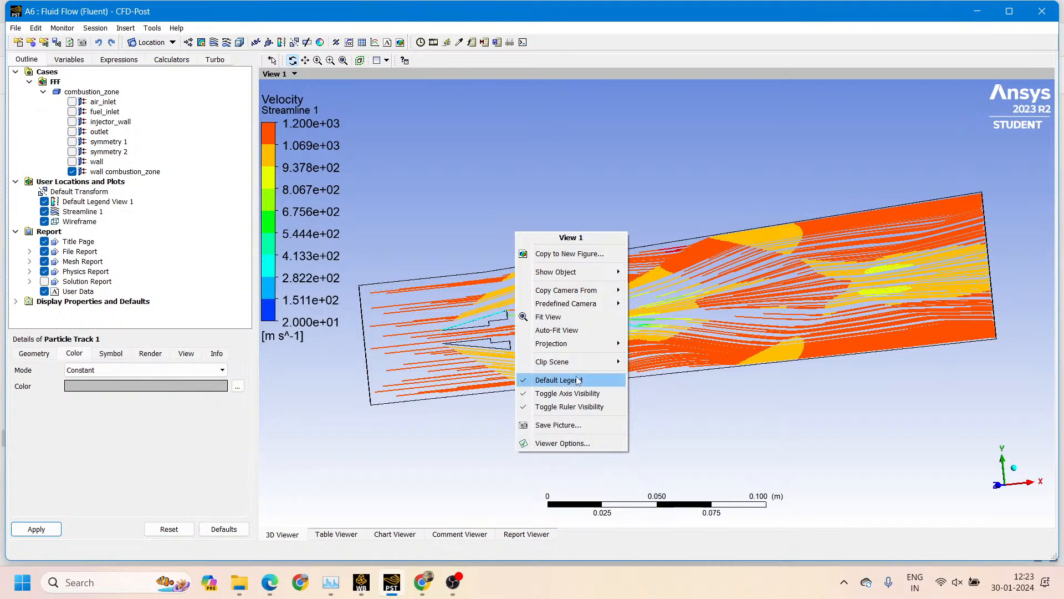
left_click(561, 317)
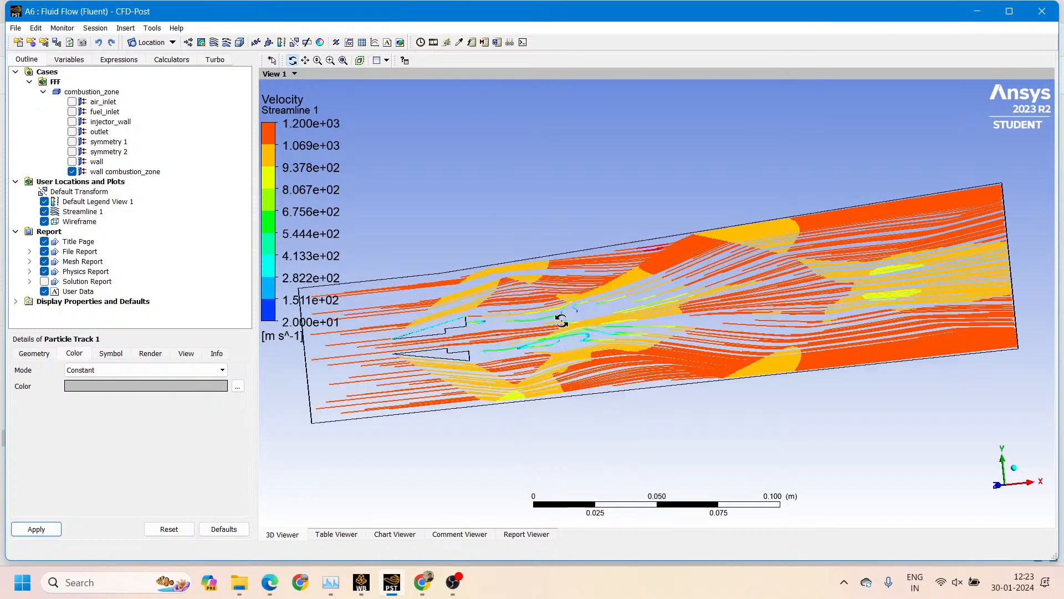
right_click(537, 214)
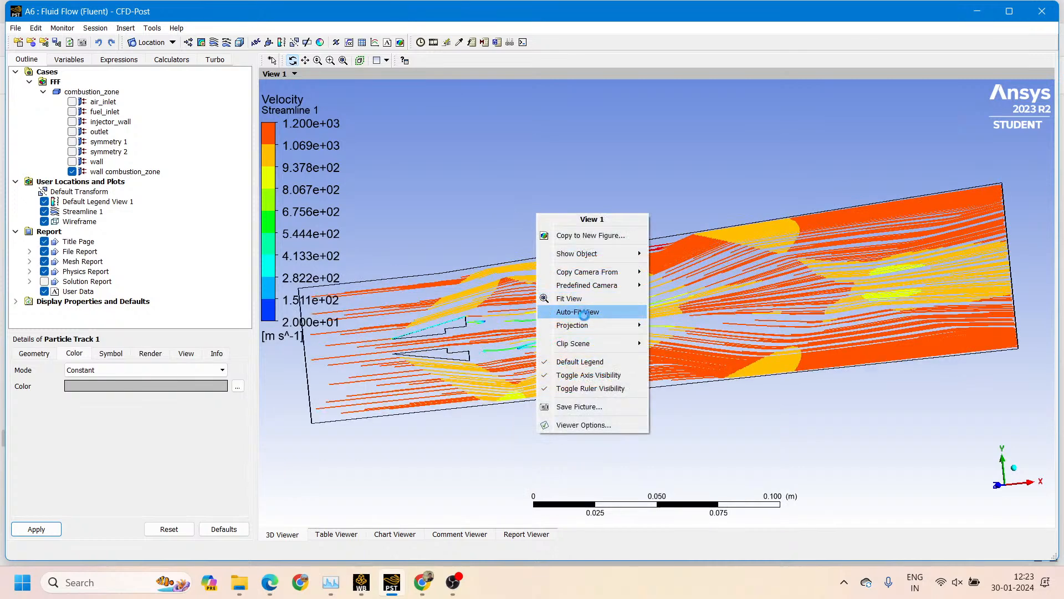
left_click(583, 312)
Inspect the combustor along the X and Y axes using the axis triad
left_click(1028, 492)
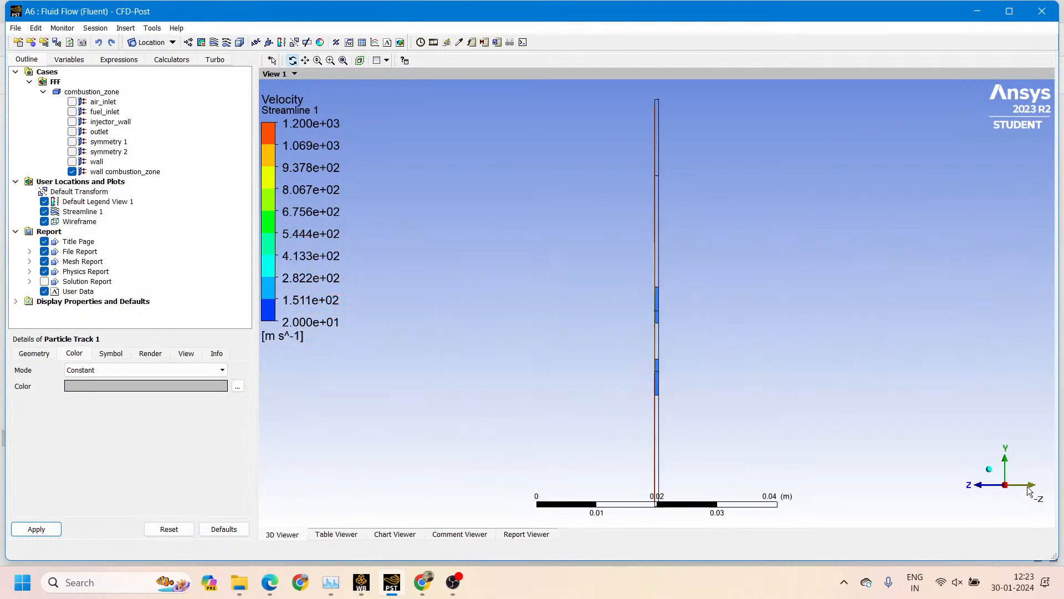
left_click(1005, 467)
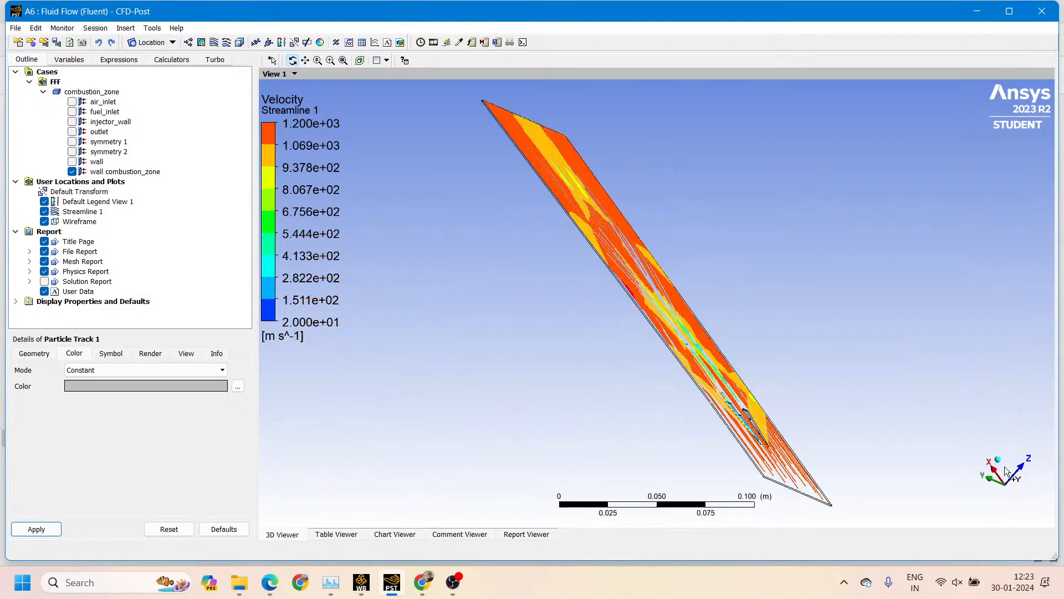
left_click(1014, 486)
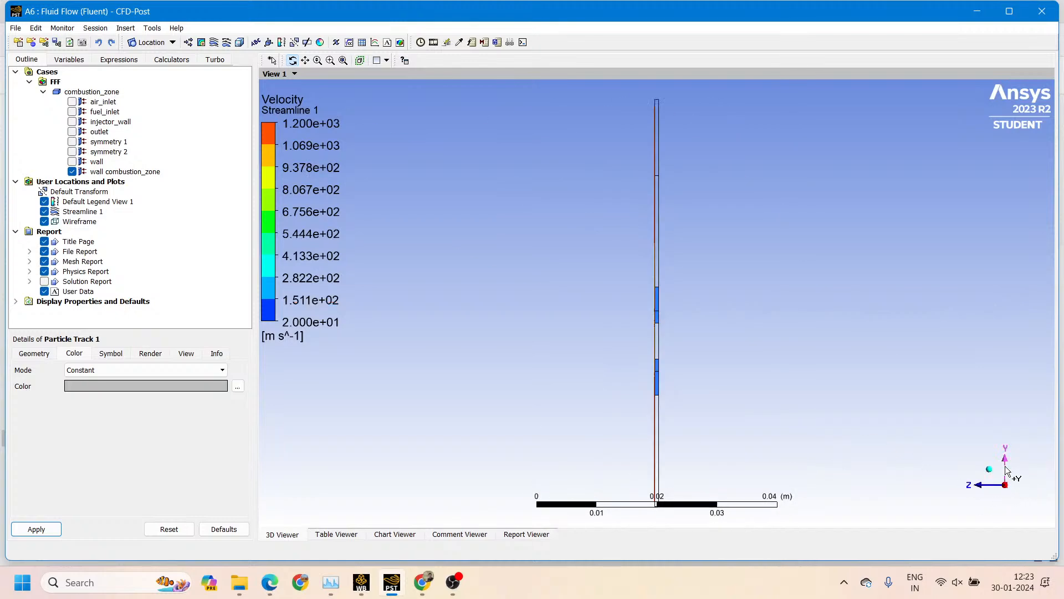
left_click(1006, 466)
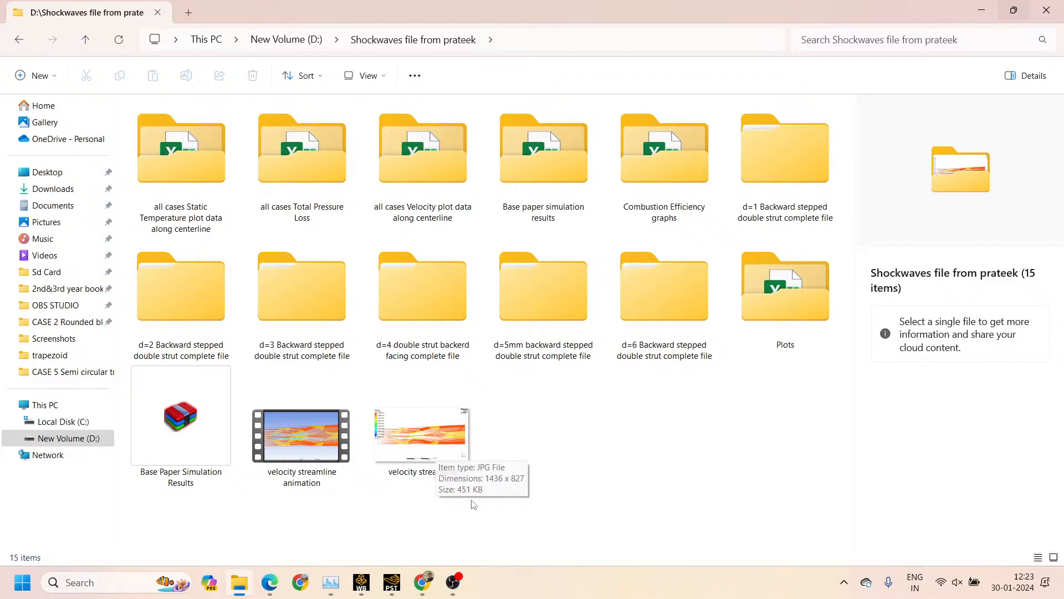
Play the saved velocity streamline animation movie to check it and close the player
left_click(308, 450)
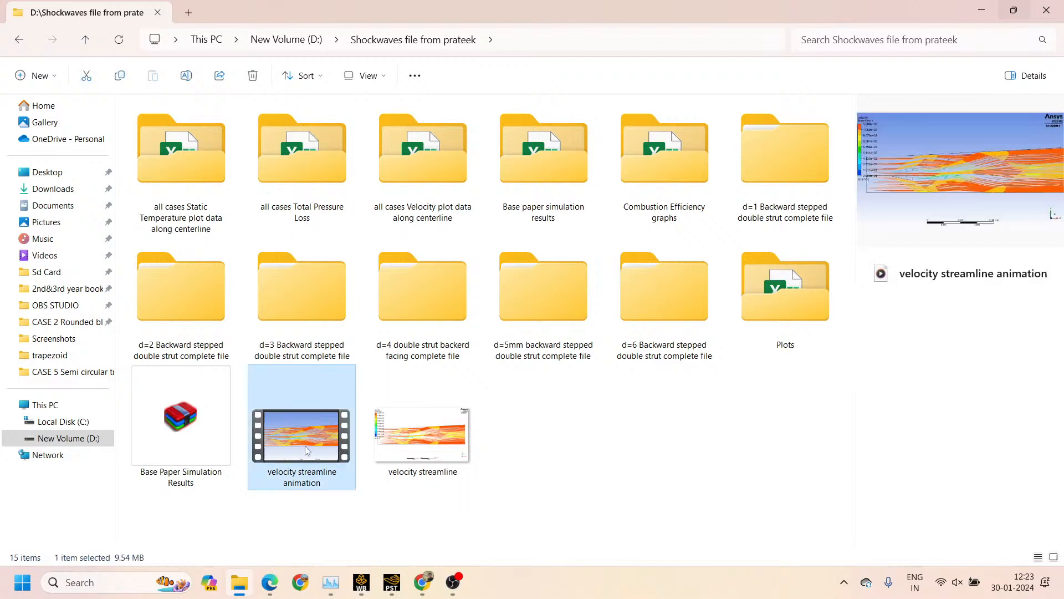
double_click(307, 451)
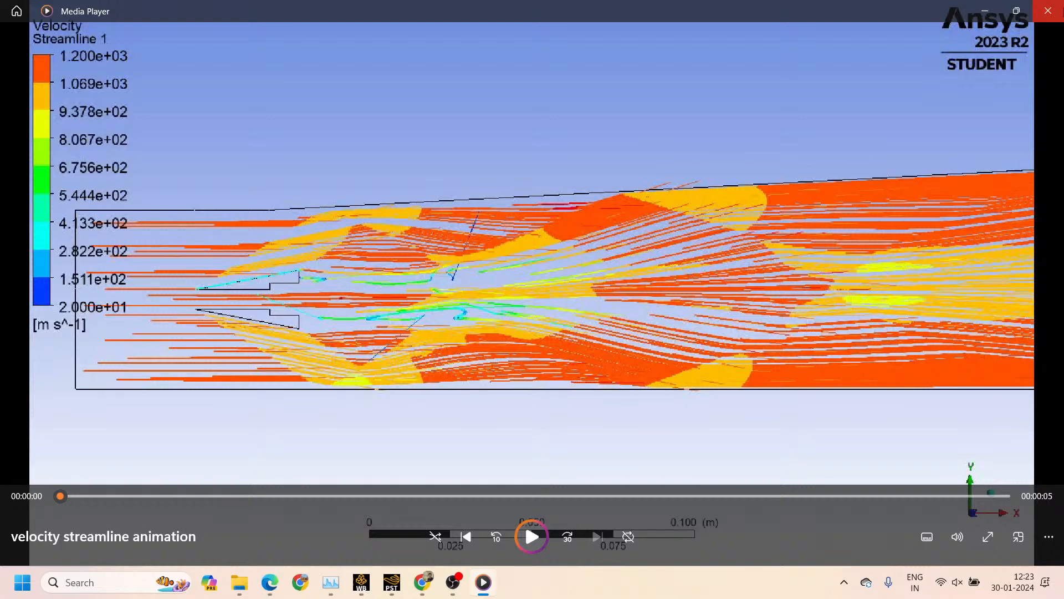
left_click(1047, 11)
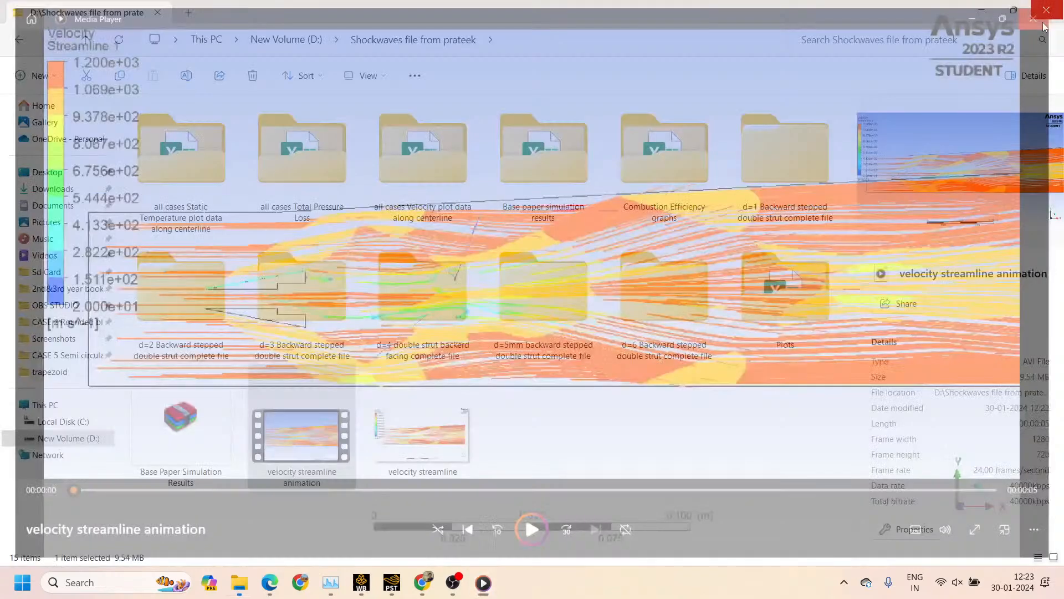
View the saved velocity streamline picture, close it and return to CFD-Post
double_click(414, 434)
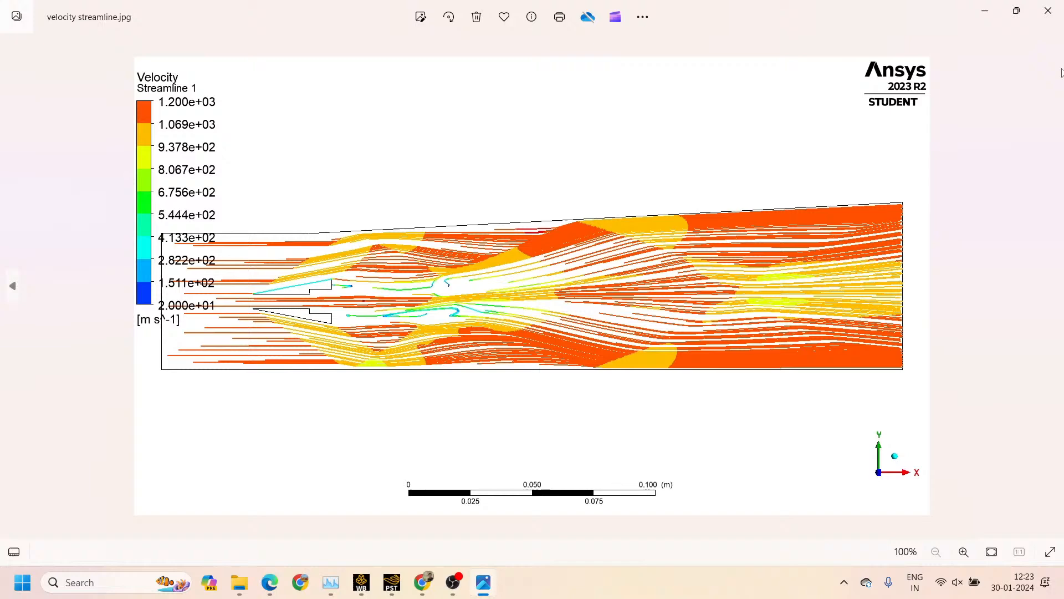
left_click(1048, 11)
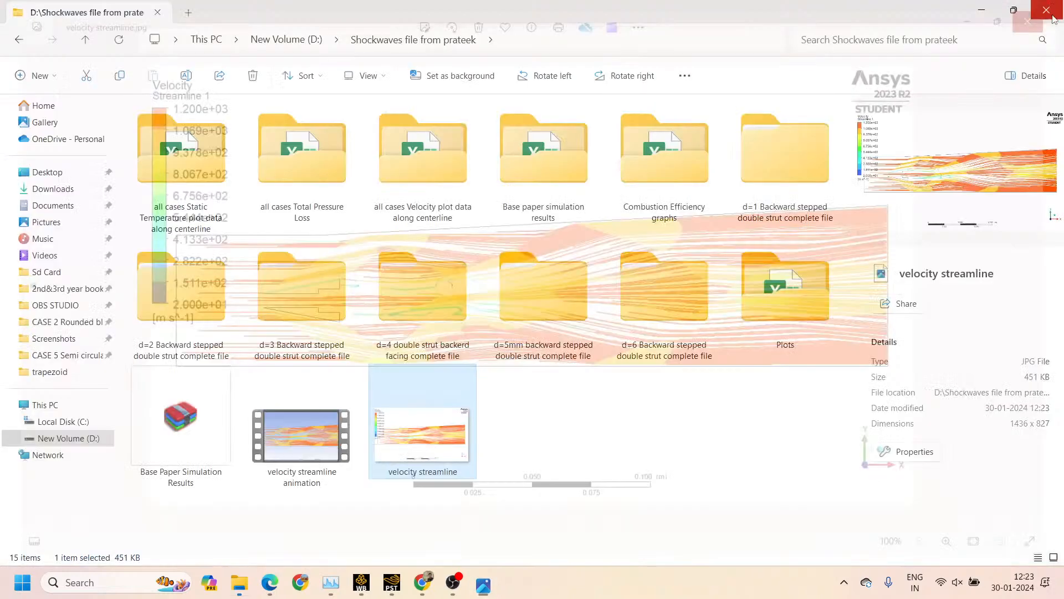
mouse_move(409, 586)
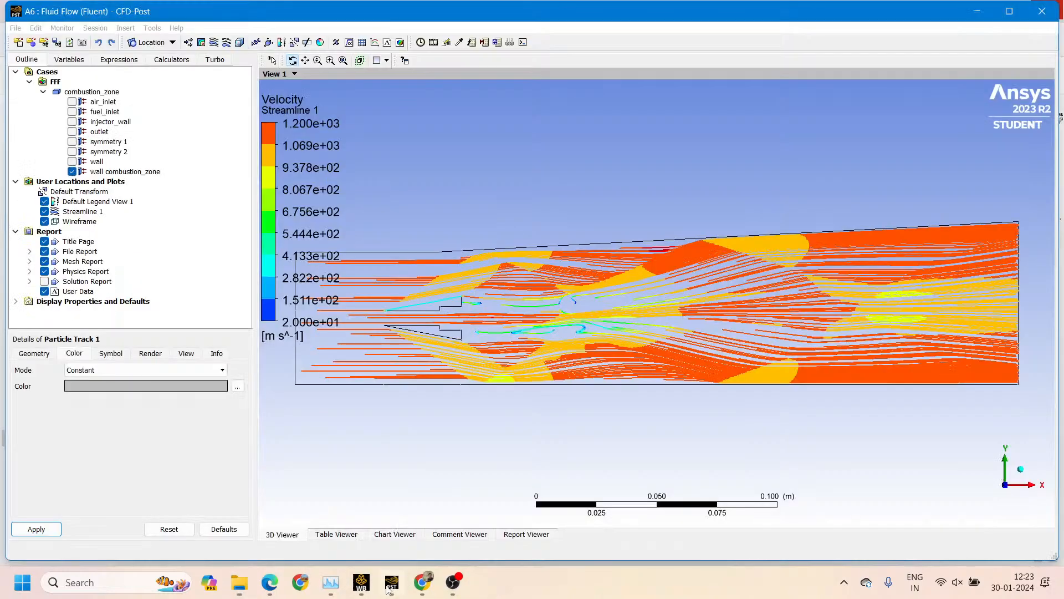
left_click(389, 587)
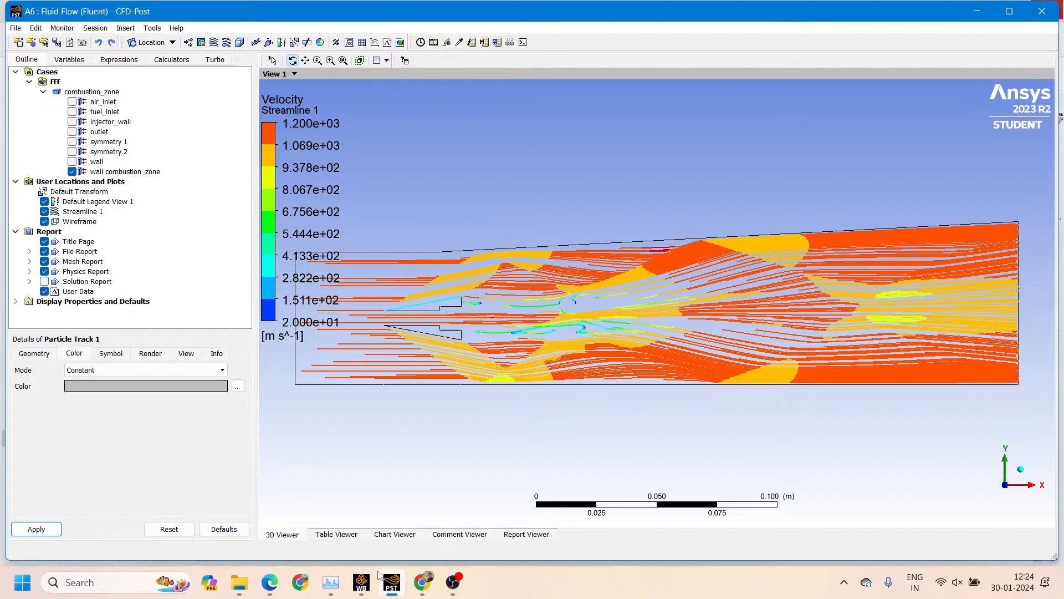
mouse_move(380, 575)
left_click(374, 583)
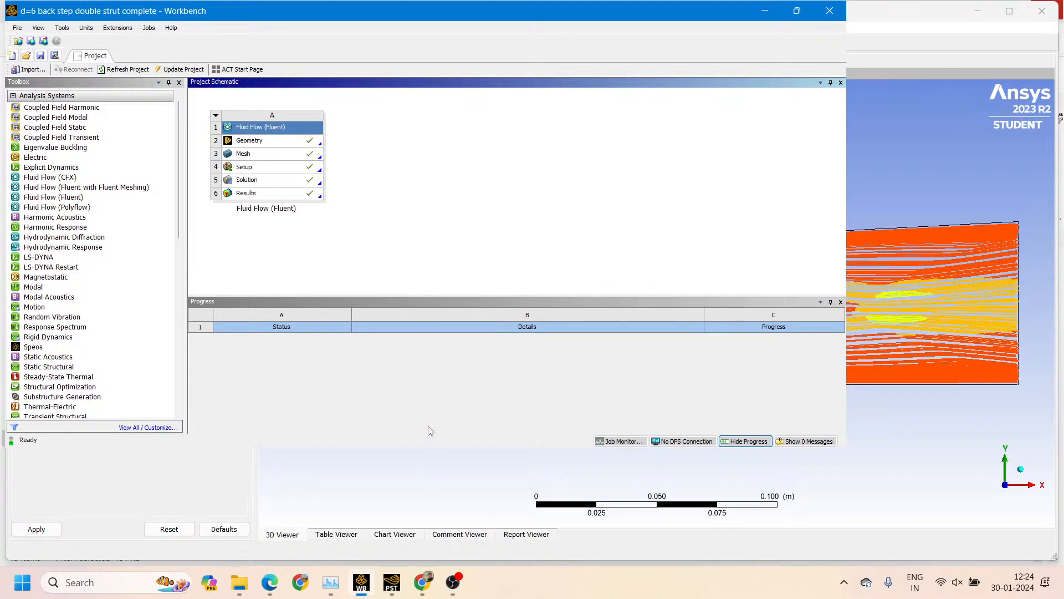
left_click(884, 205)
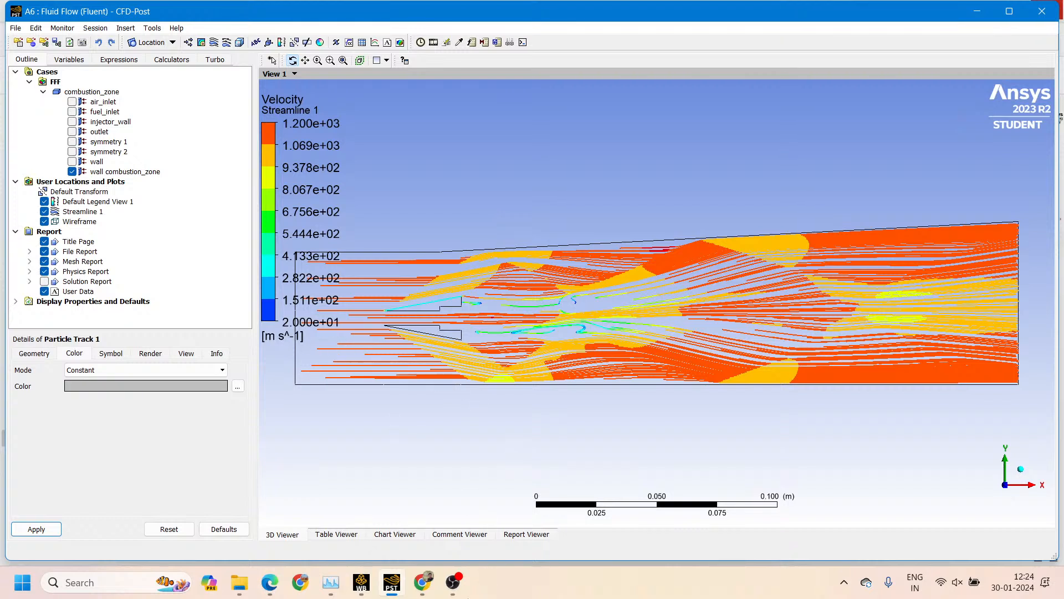
Switch to Workbench and open the Solution cell of the Fluid Flow (Fluent) system for editing in Fluent
left_click(361, 581)
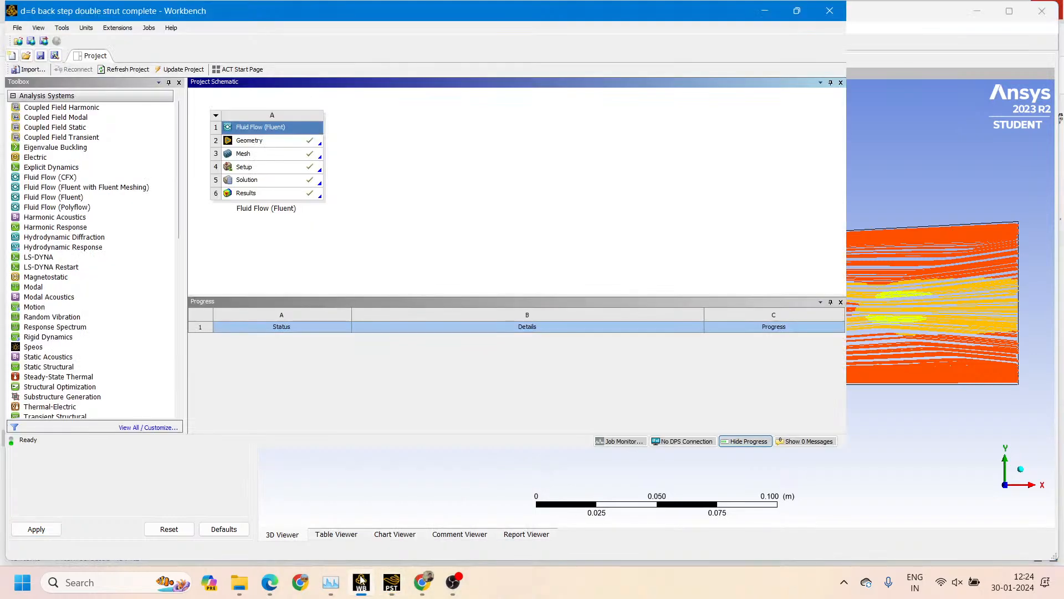
left_click(282, 186)
right_click(282, 186)
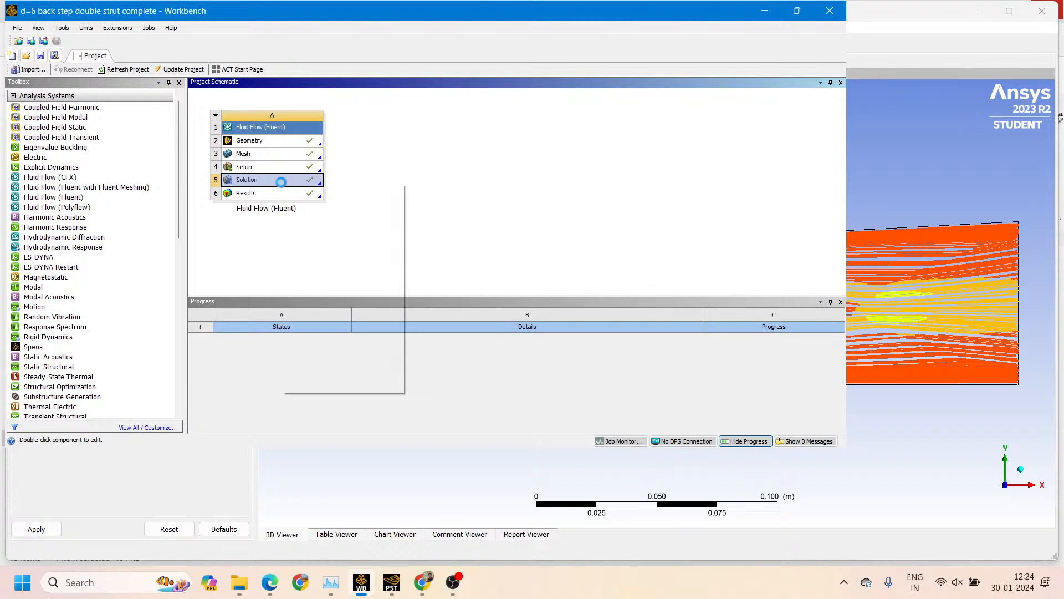
left_click(295, 191)
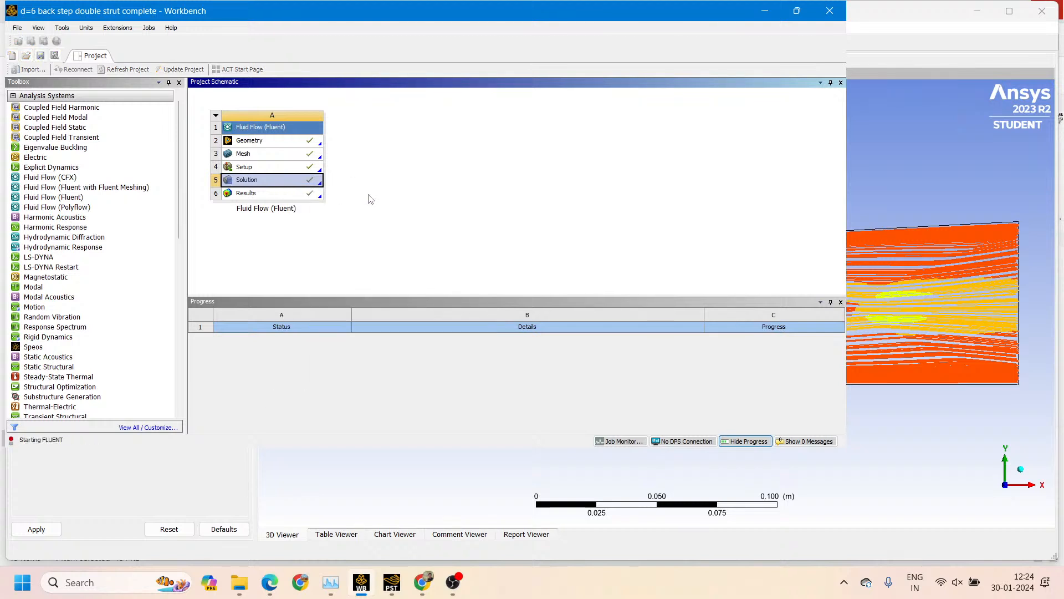
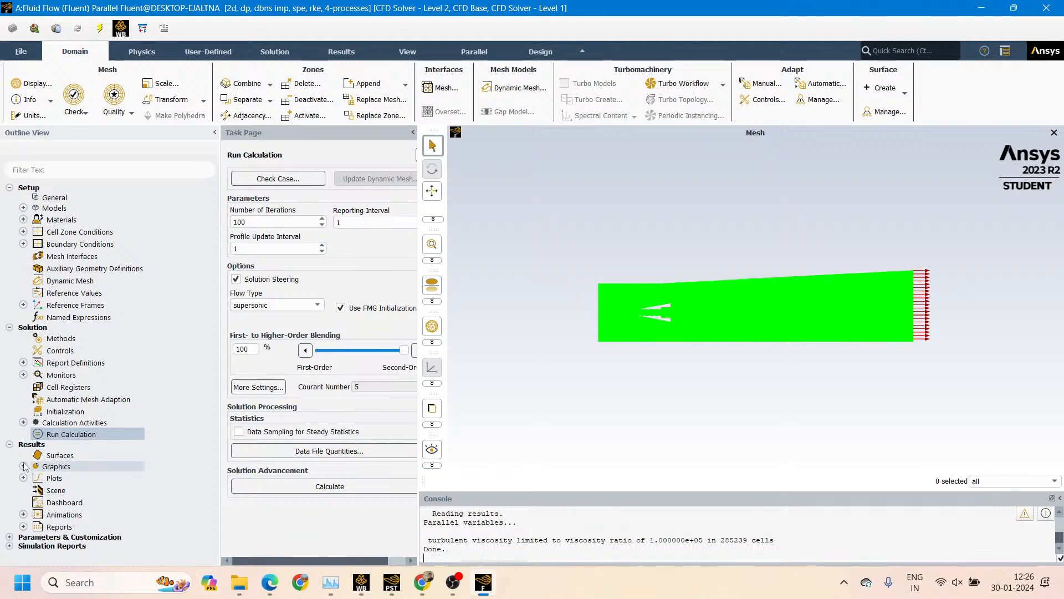
Create a new contour in the results graphics and name it mach-number
left_click(23, 467)
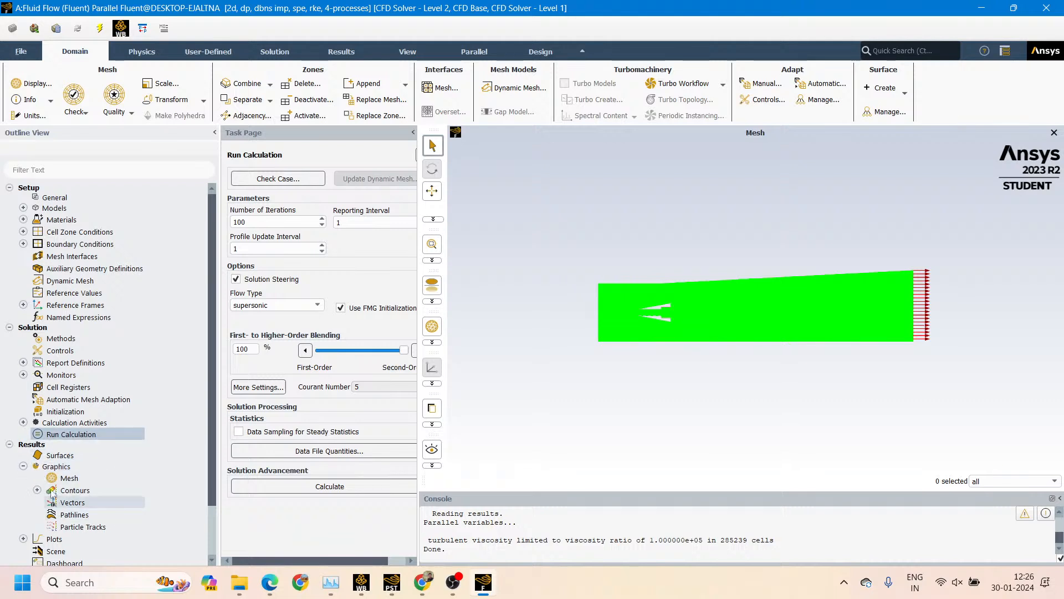
left_click(23, 466)
left_click(23, 466)
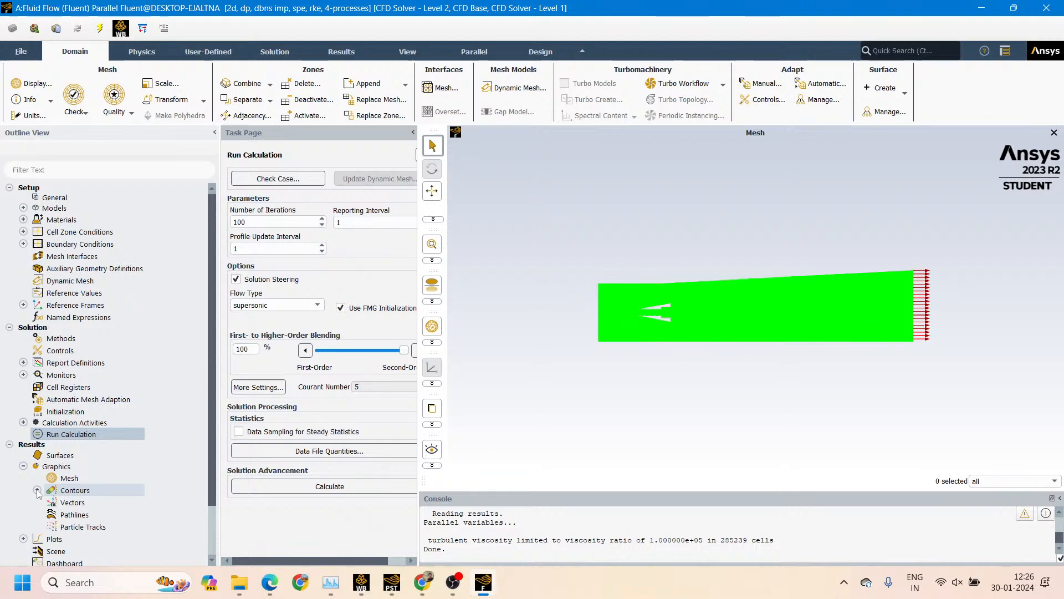
left_click(37, 490)
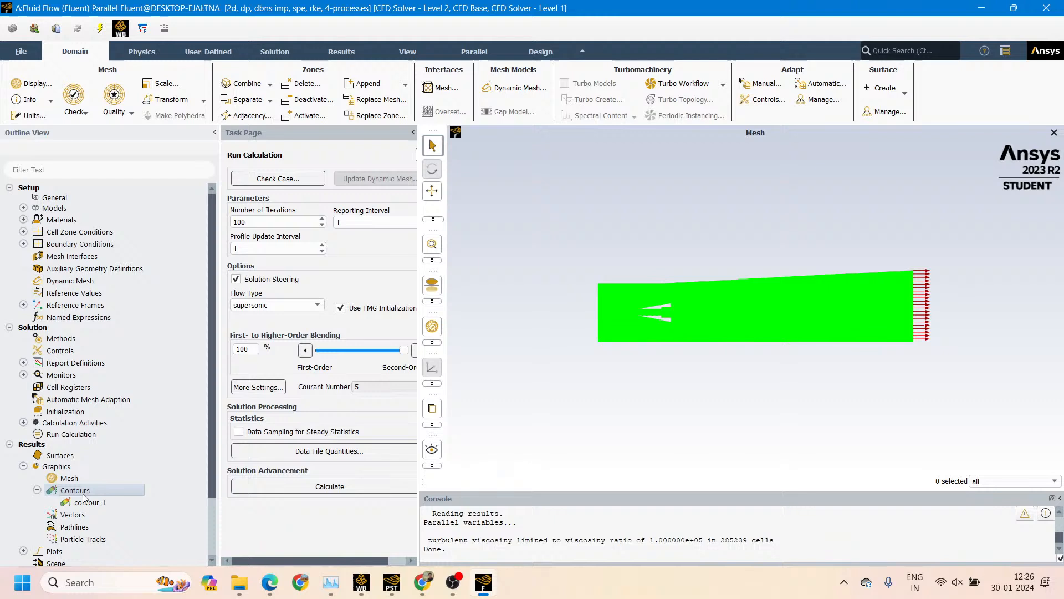
double_click(82, 492)
left_click_drag(336, 297, 195, 269)
left_click_drag(119, 287, 59, 284)
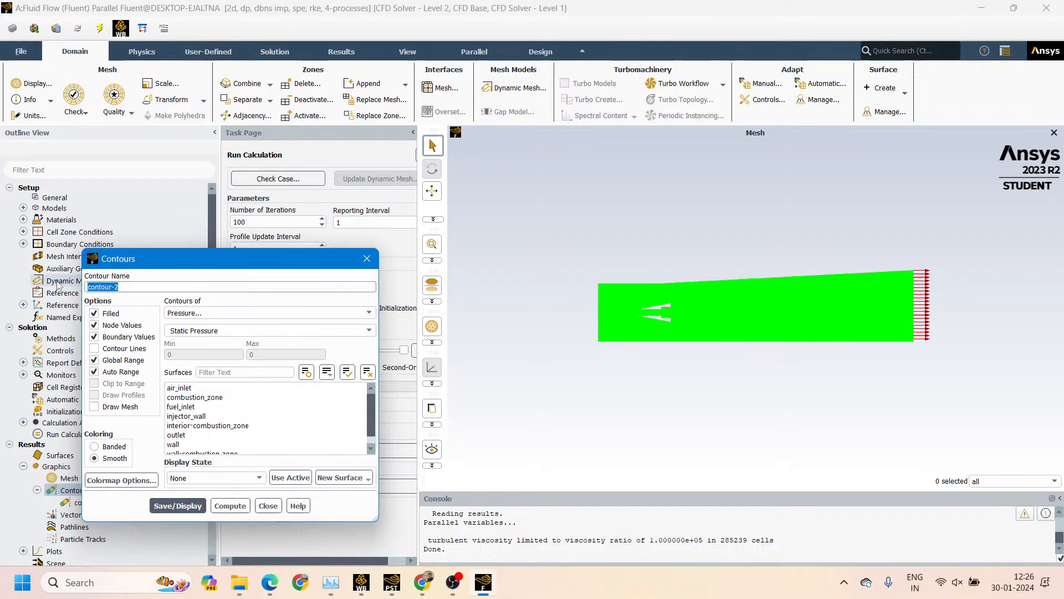
type("mach-number")
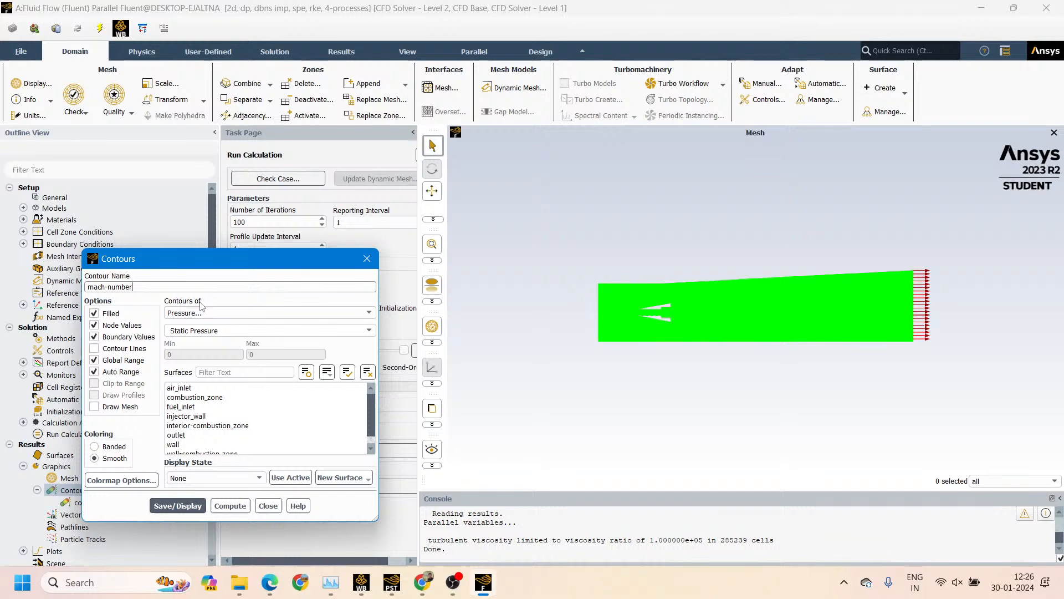
Set the contour variable to Velocity, Mach Number, select all surfaces, and save and display the contour
left_click(222, 313)
left_click(194, 342)
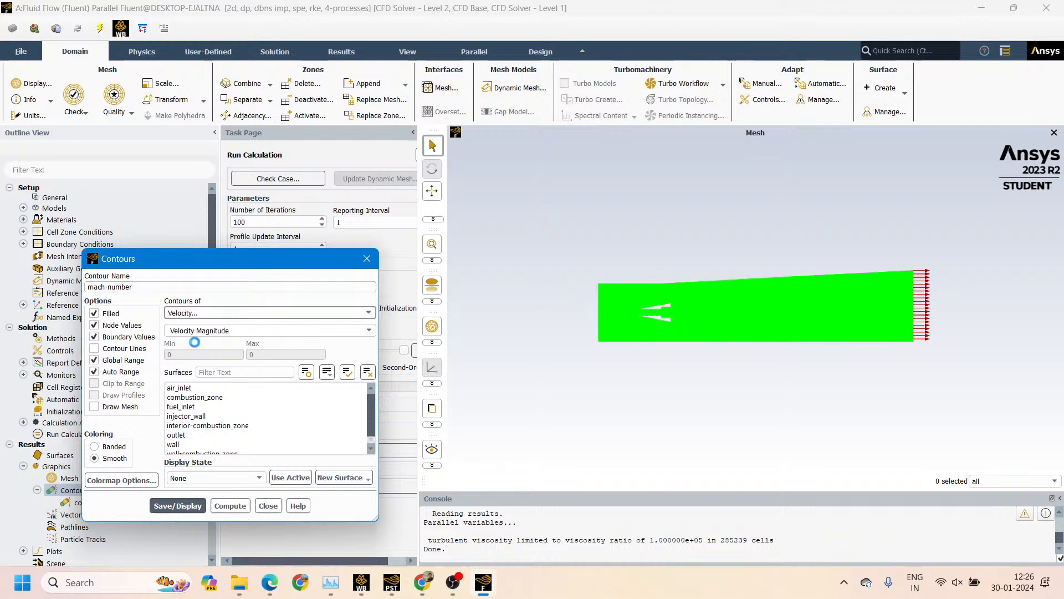
left_click(221, 330)
left_click(200, 390)
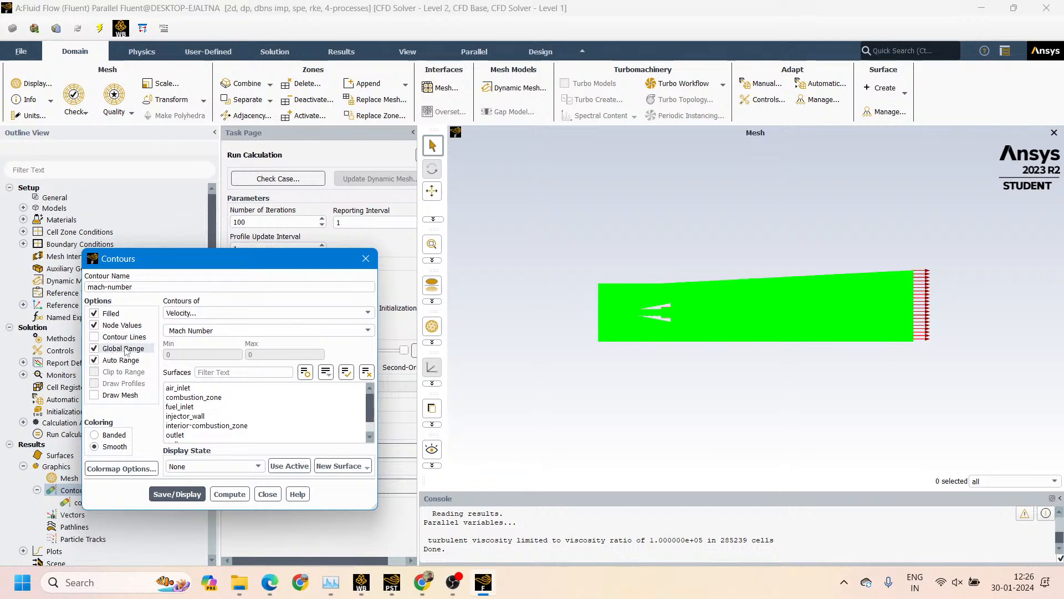
left_click(225, 417)
key("ctrl+a")
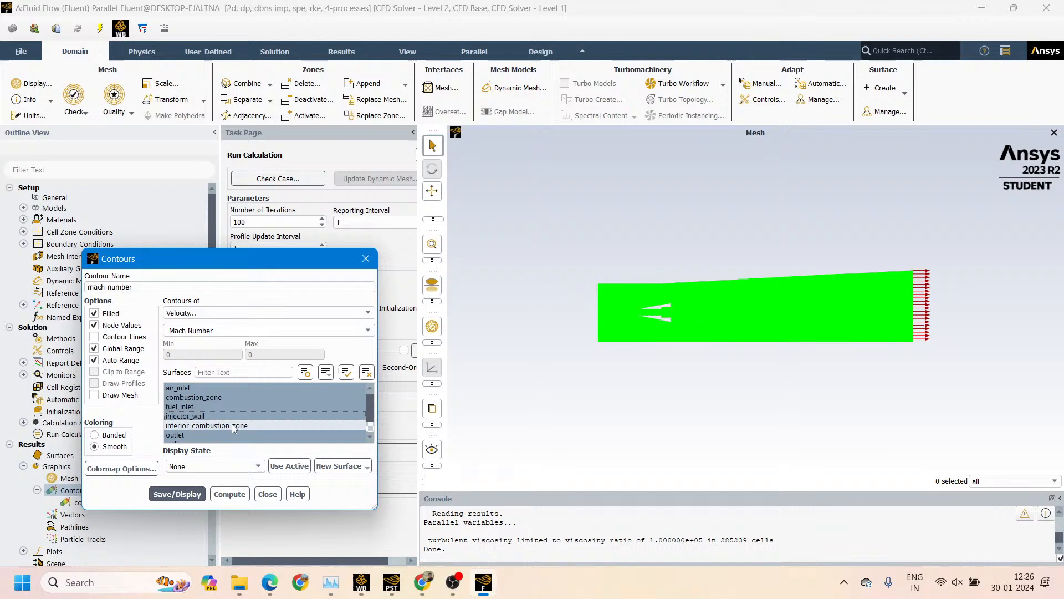
left_click(176, 493)
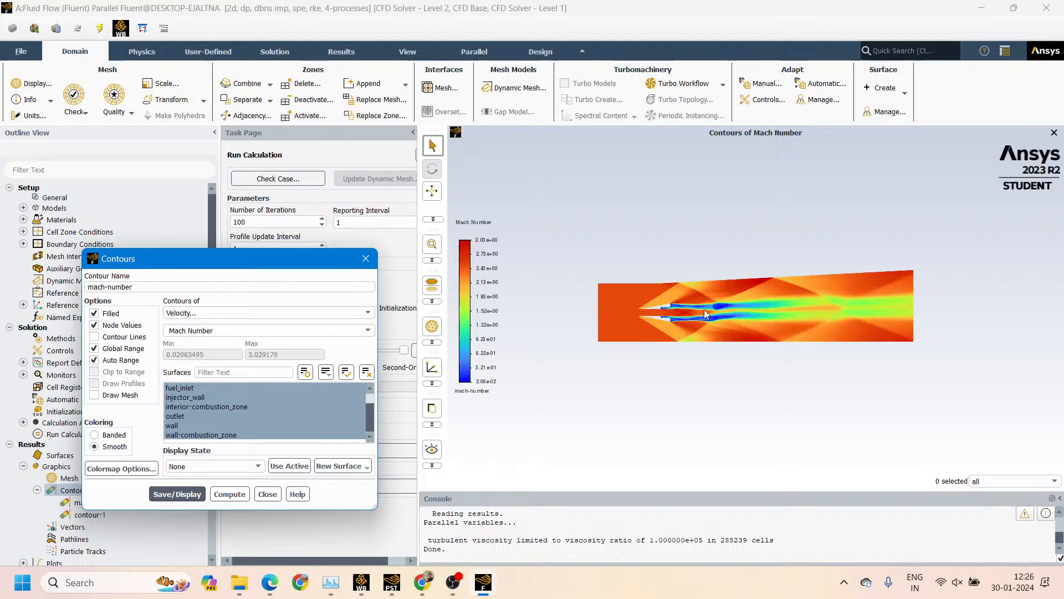
Set the mach-number colormap's alignment to Top and its number format type to general
scroll(728, 322, "up", 3)
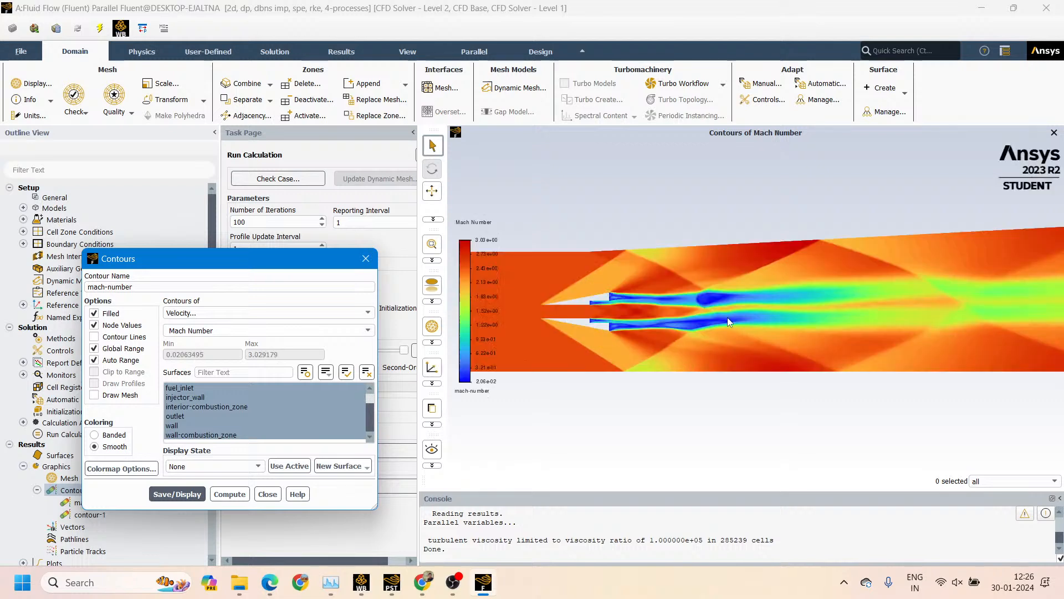
scroll(728, 322, "down", 1)
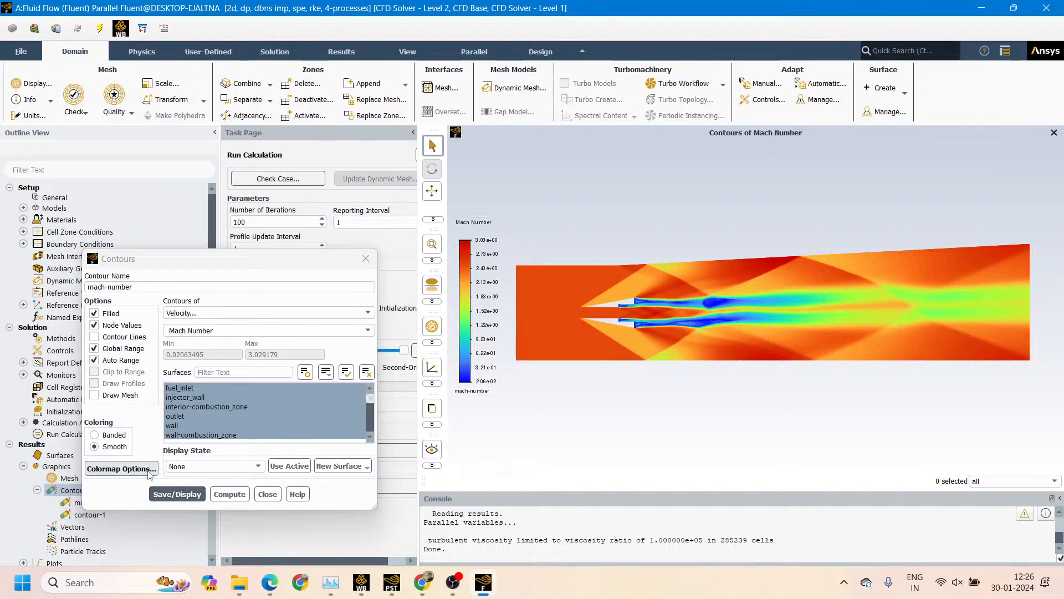
left_click(122, 468)
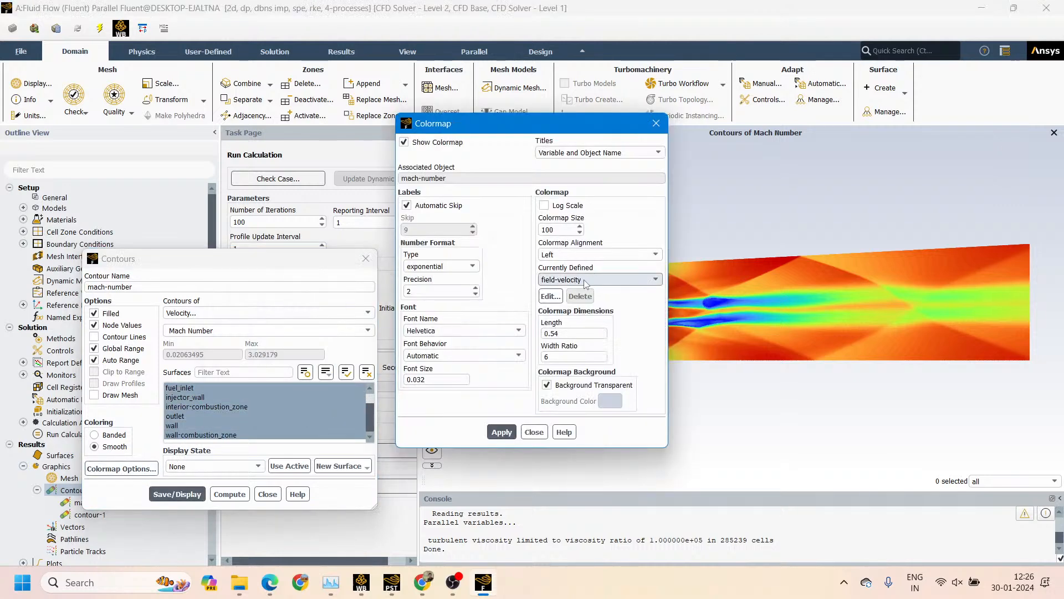
left_click(656, 123)
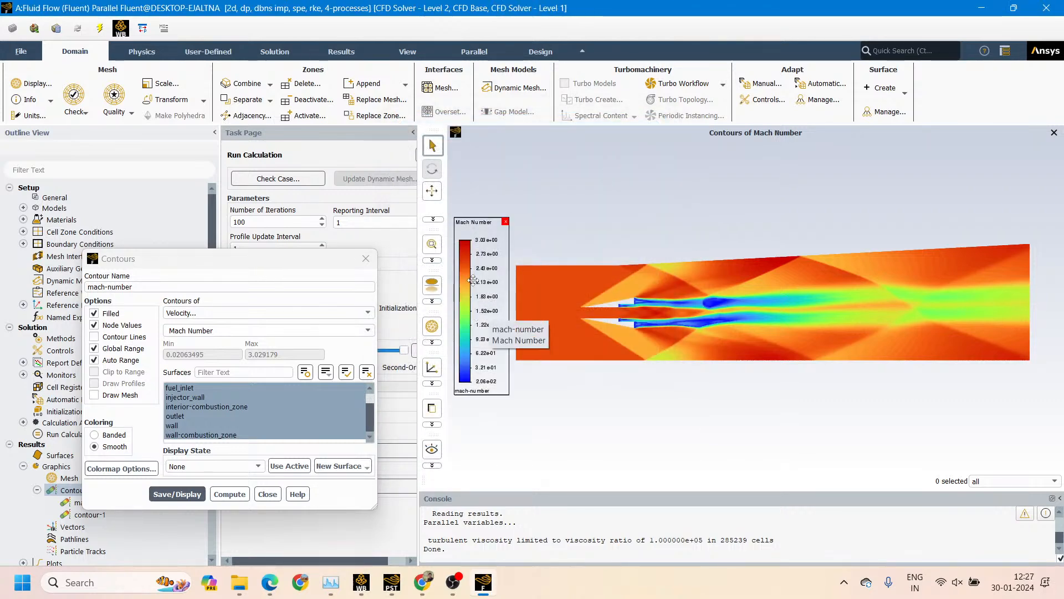
left_click(479, 296)
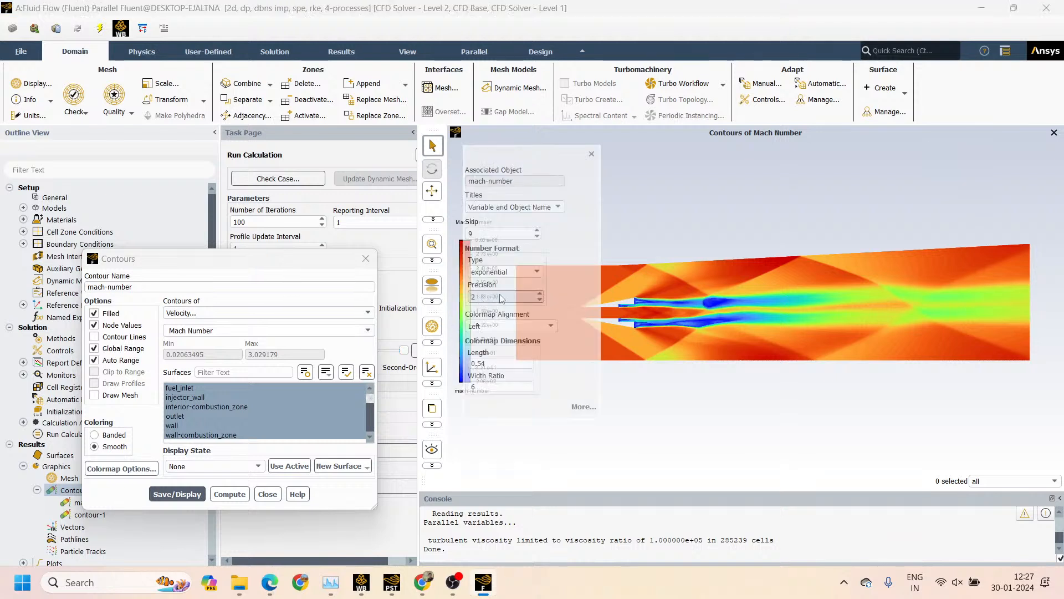
left_click(511, 330)
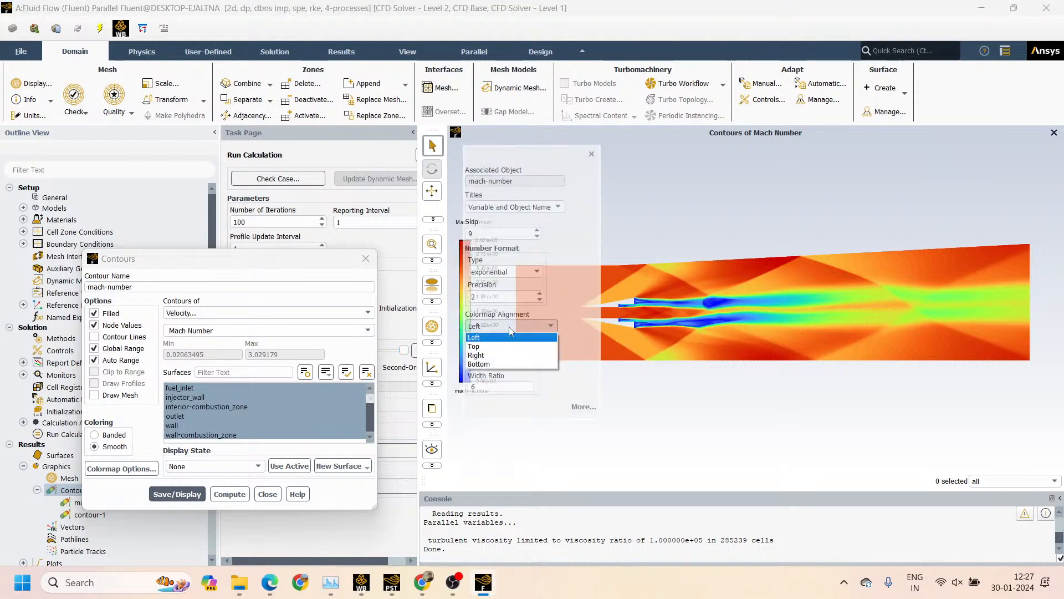
left_click(484, 355)
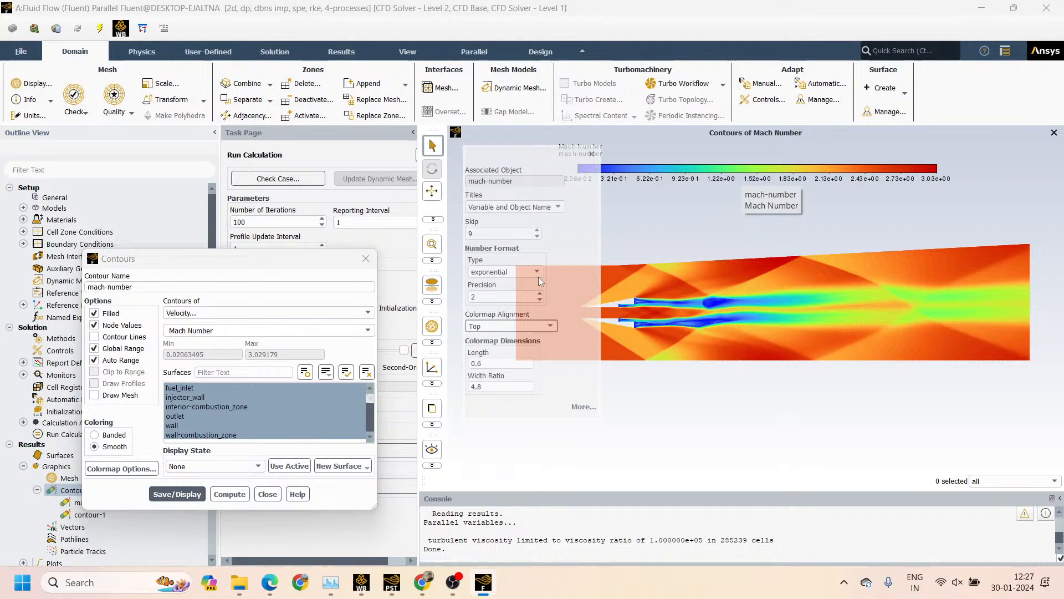
scroll(538, 277, "down", 2)
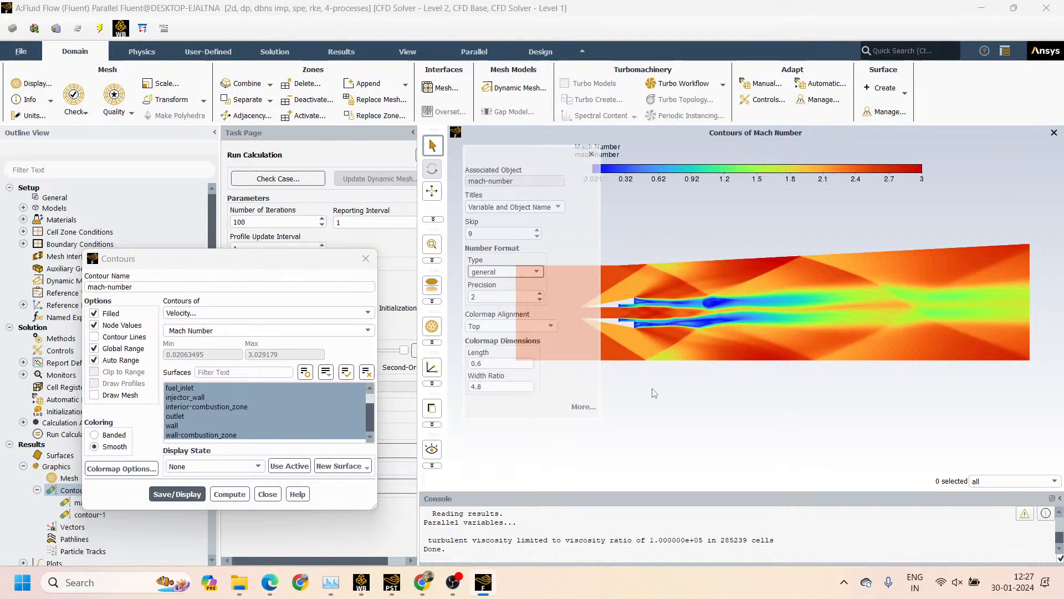
Place the colormap just above the combustor contour and enlarge it to nearly the combustor's length
left_click_drag(667, 165, 619, 210)
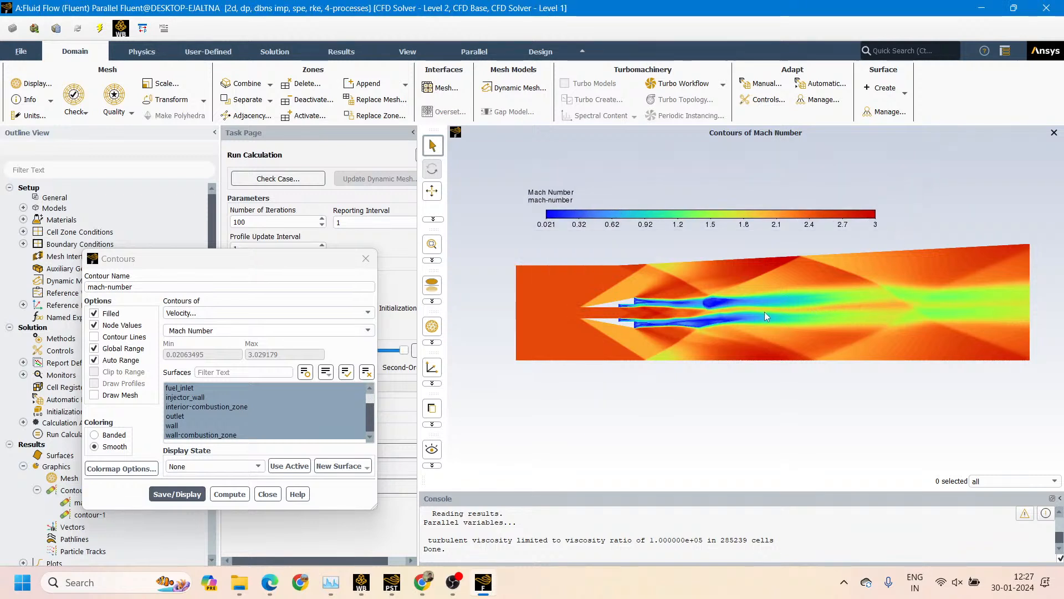
left_click_drag(764, 311, 684, 396)
left_click_drag(695, 214, 629, 259)
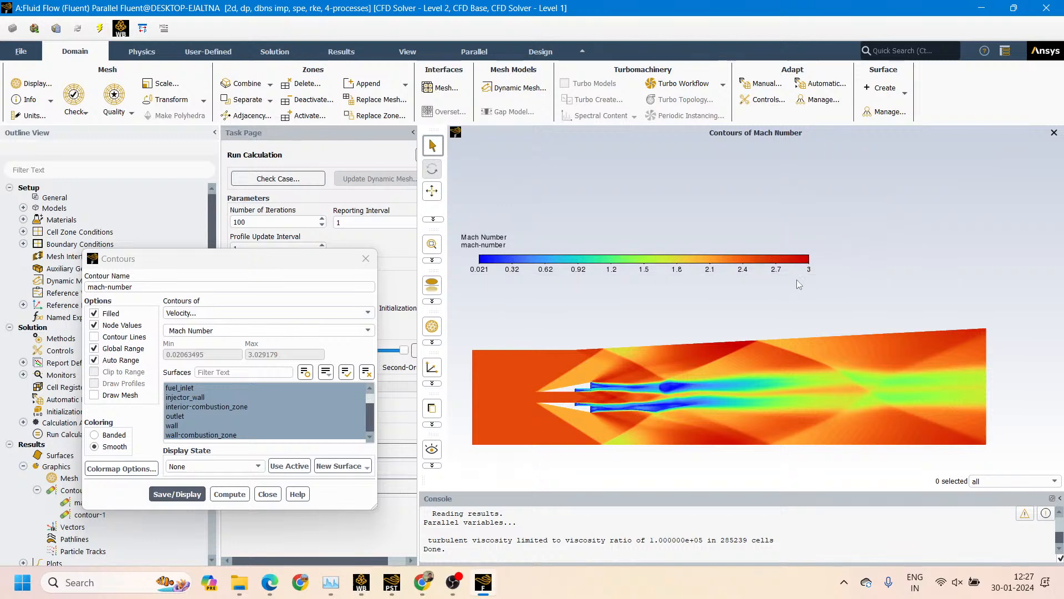
left_click_drag(819, 269, 989, 292)
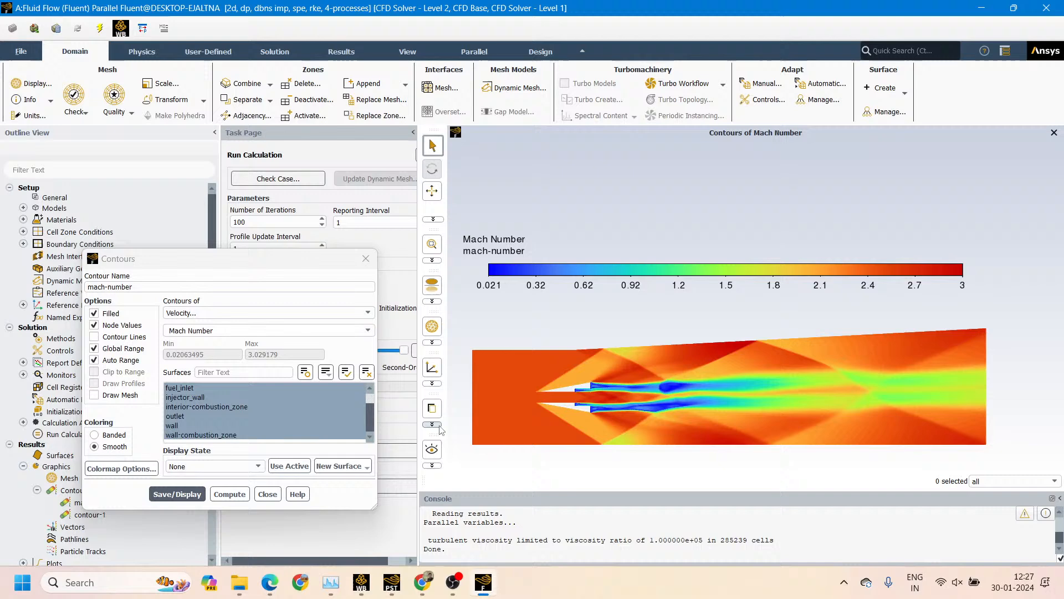
Set the picture export to JPEG format with a white background and preview the image
left_click(438, 425)
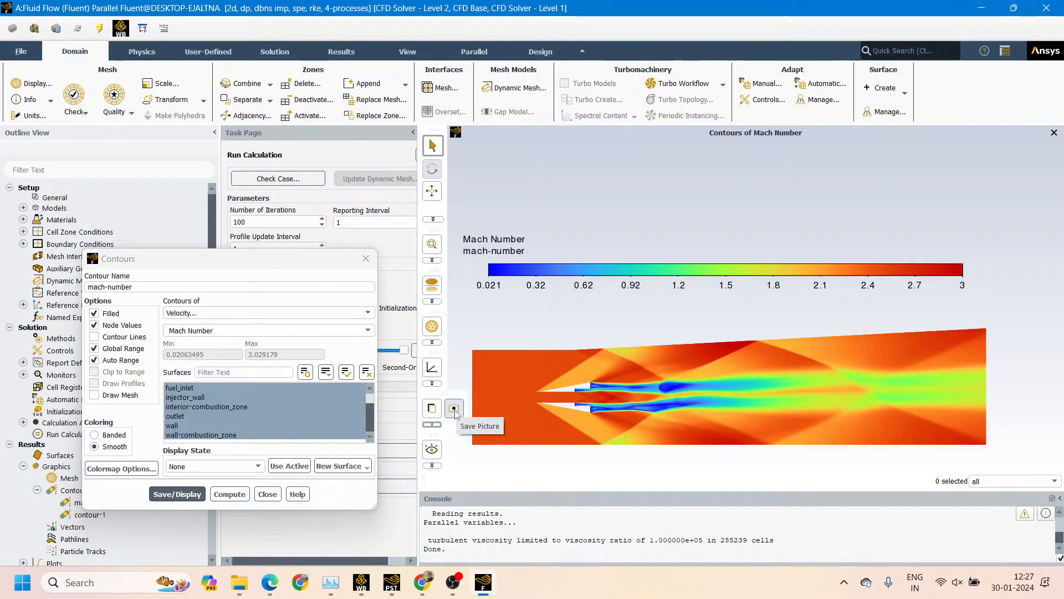
left_click(455, 410)
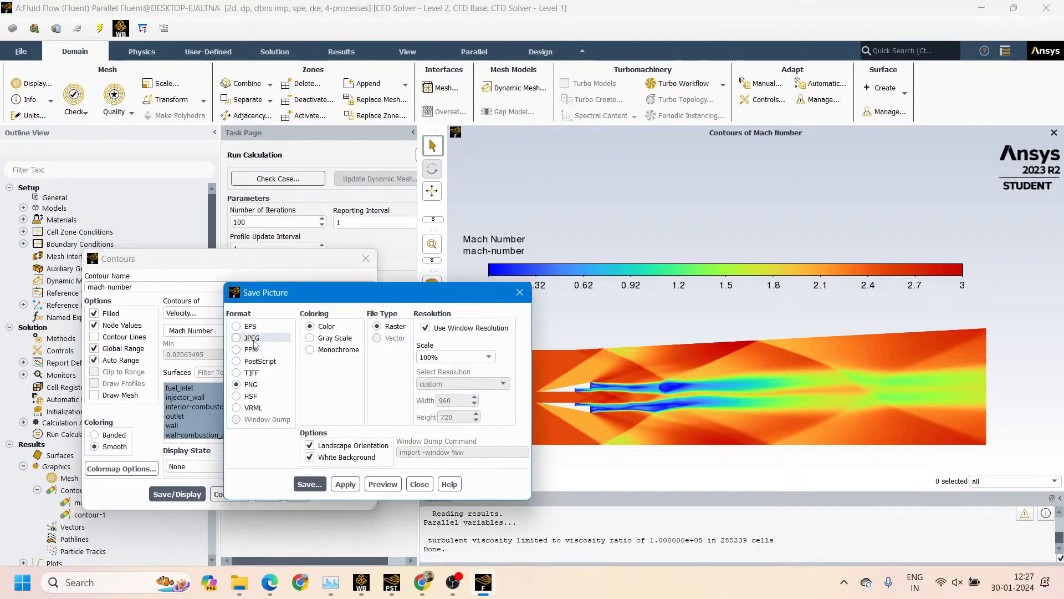
left_click(252, 339)
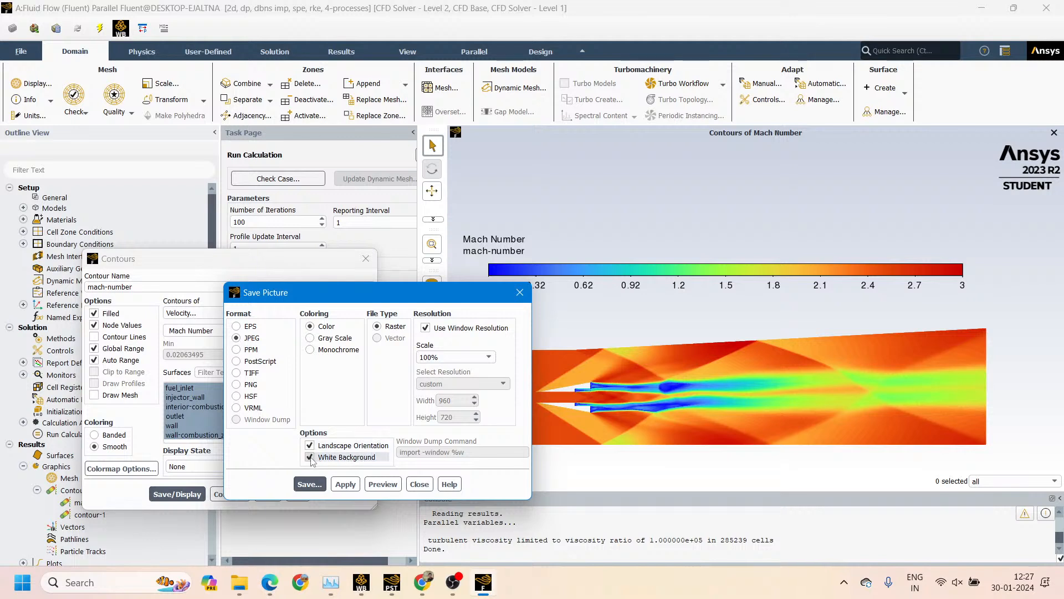
left_click(310, 458)
left_click(310, 457)
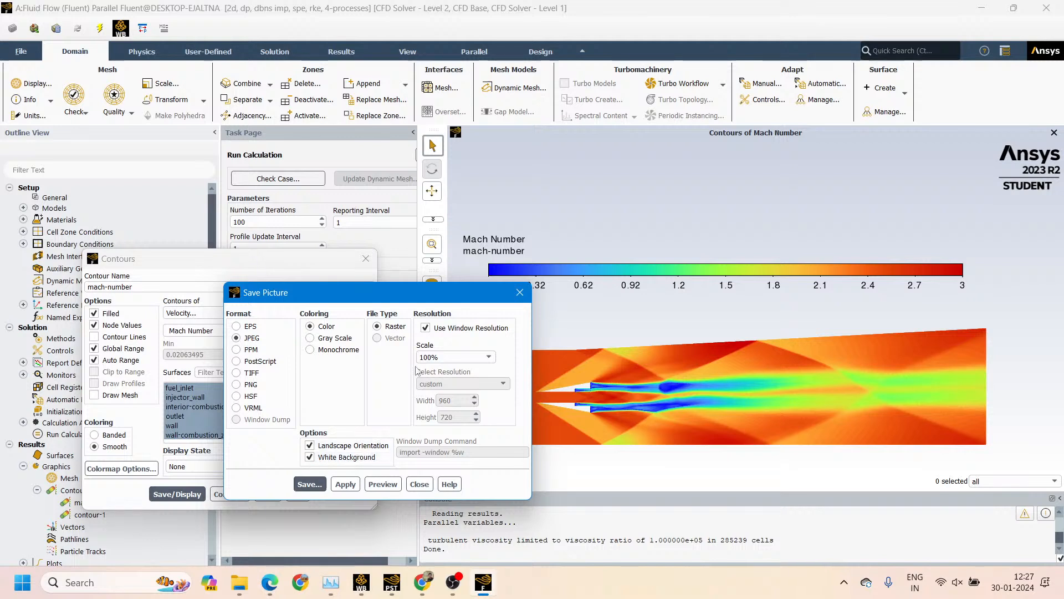
left_click(383, 484)
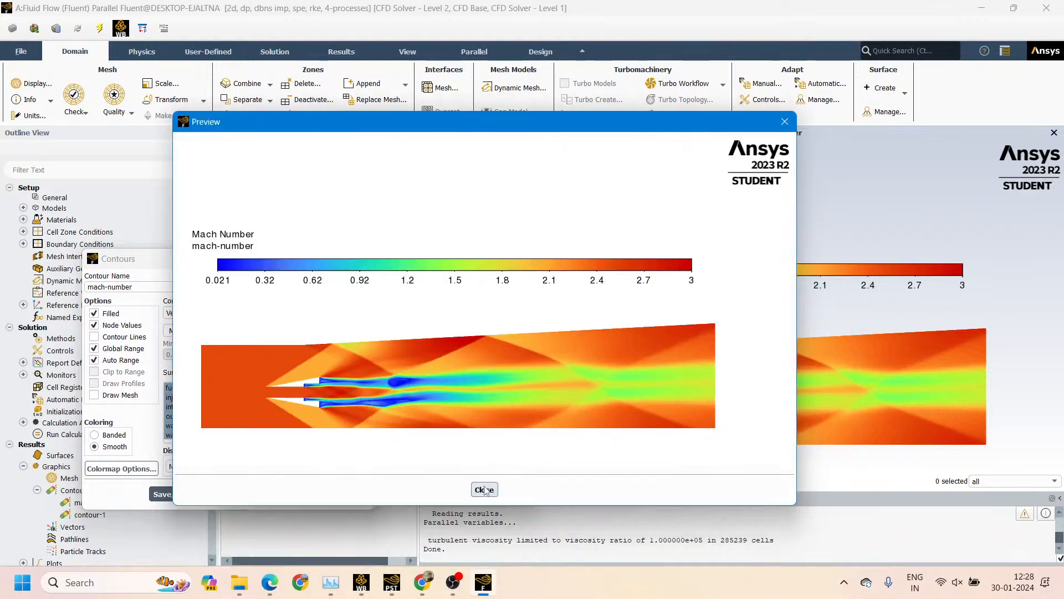
left_click(485, 489)
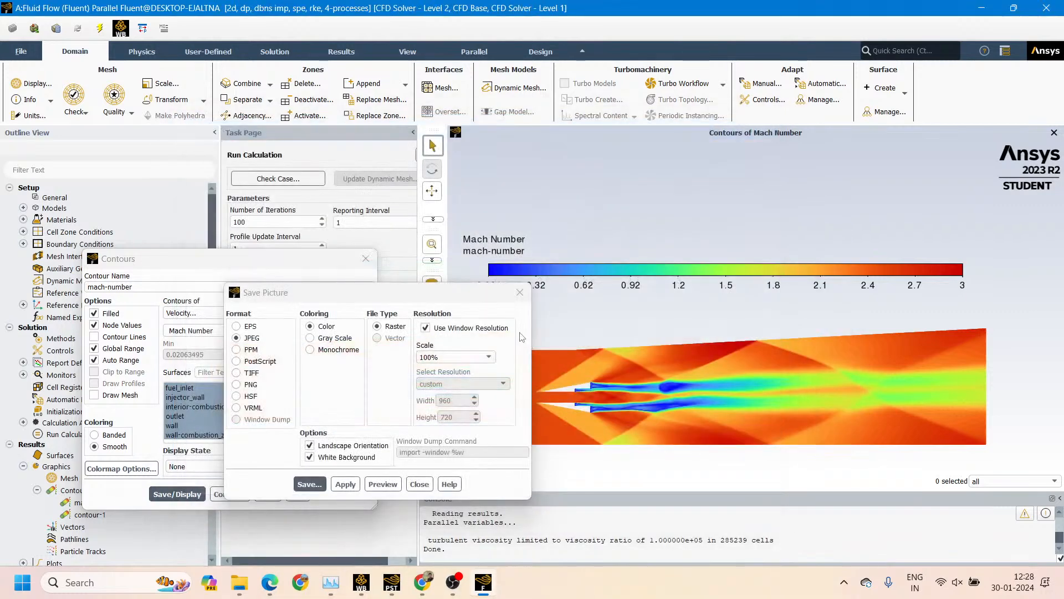
Save the contour picture as "mach number field velocity contour" and close the picture settings
left_click(309, 485)
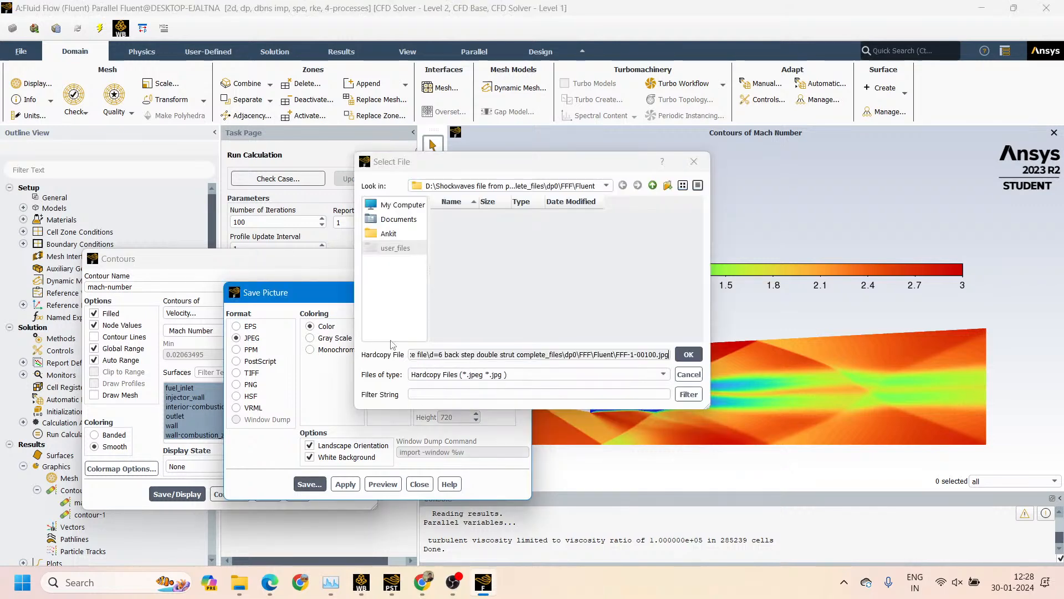
triple_click(471, 355)
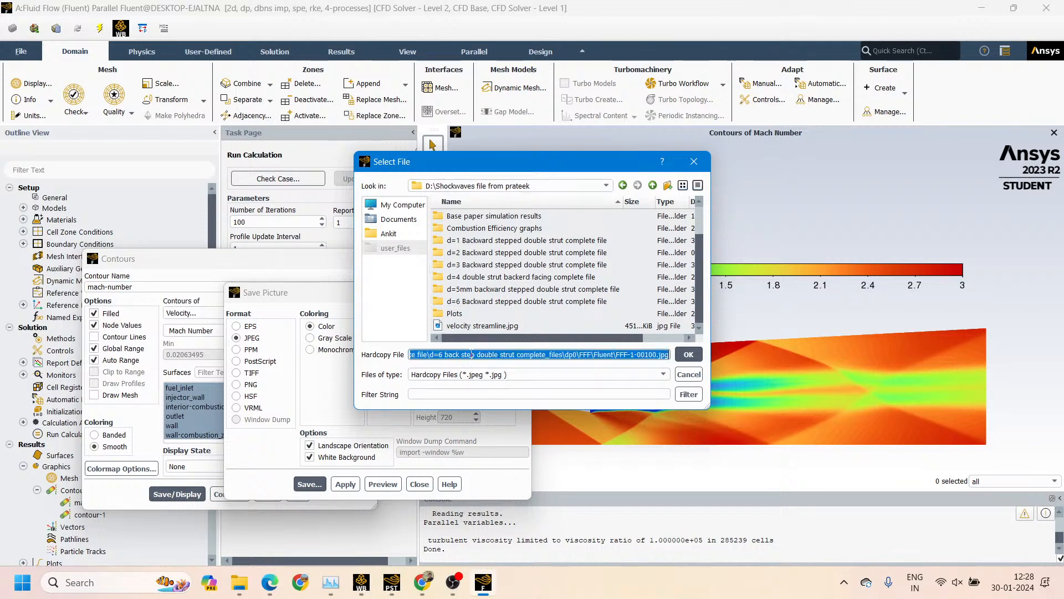
key("BackSpace")
type(",ach nu")
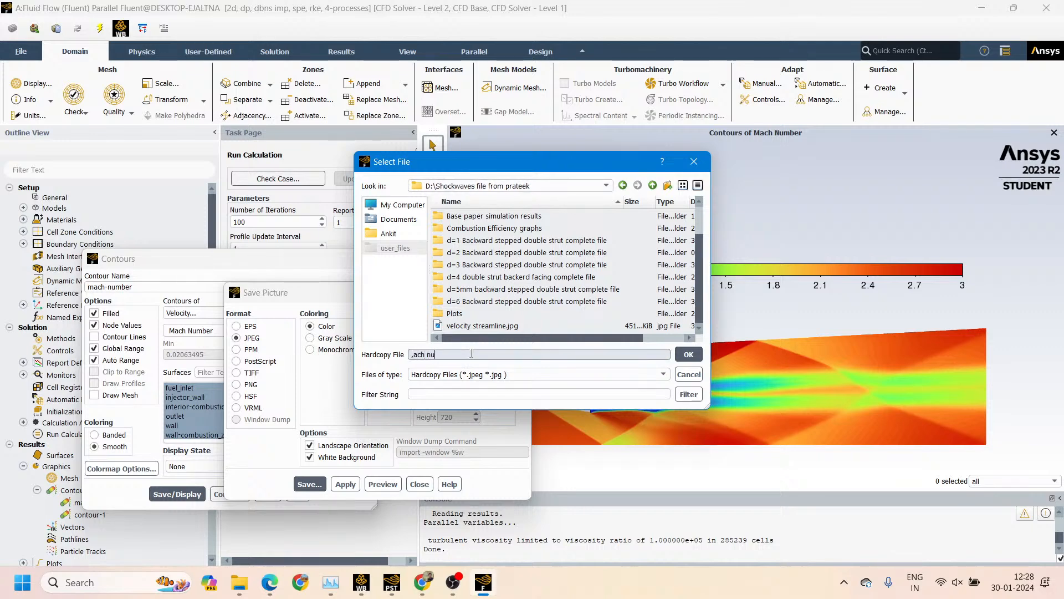
type("mber")
triple_click(471, 354)
key("BackSpace")
type("mach number")
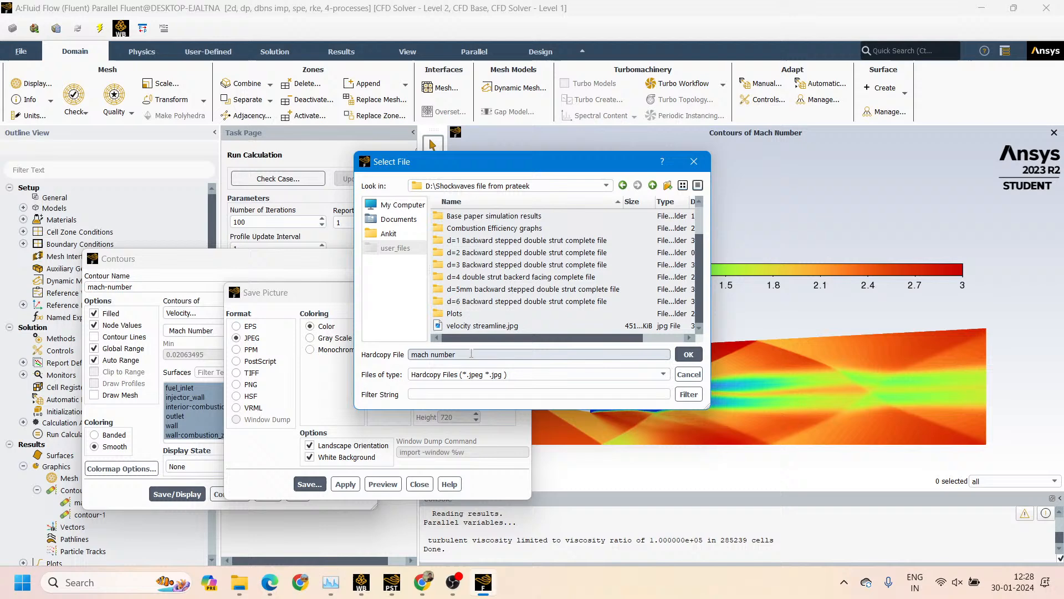
type(" contbur")
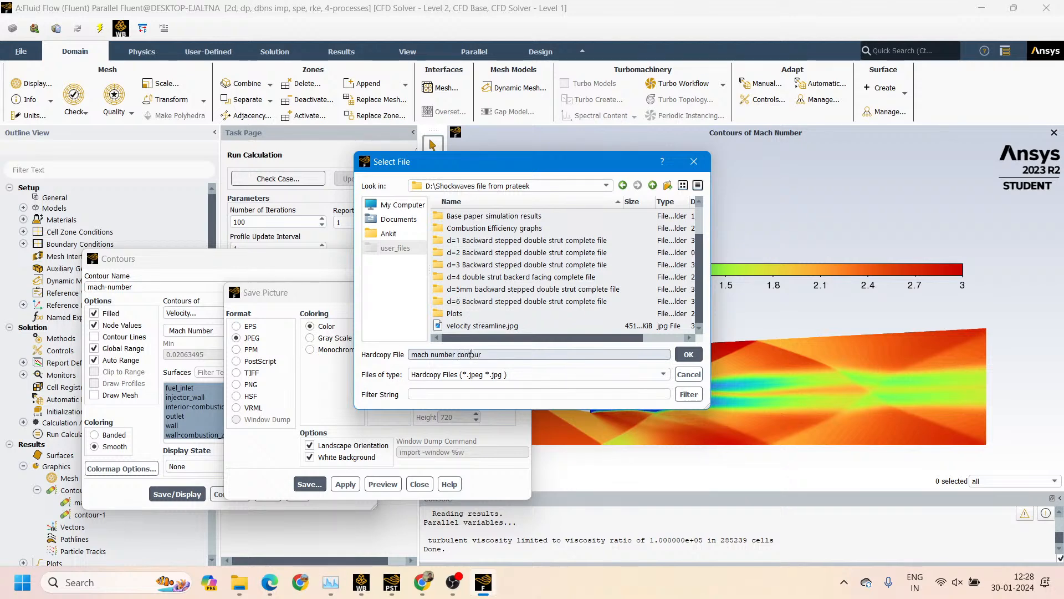
key("Left")
key("Left")
key("Left")
key("Left")
type("field velocit")
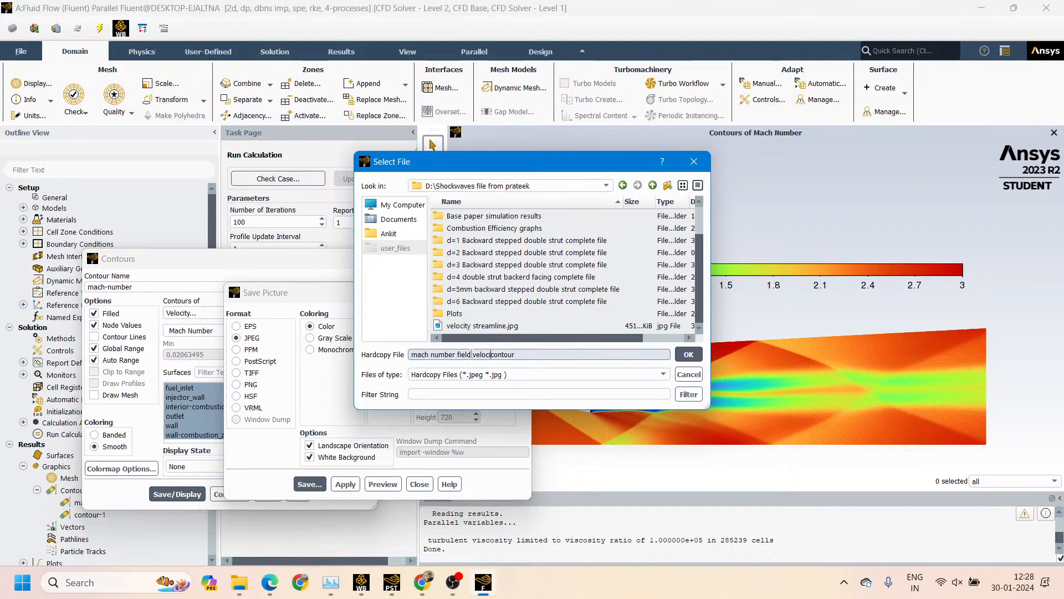
type("ty")
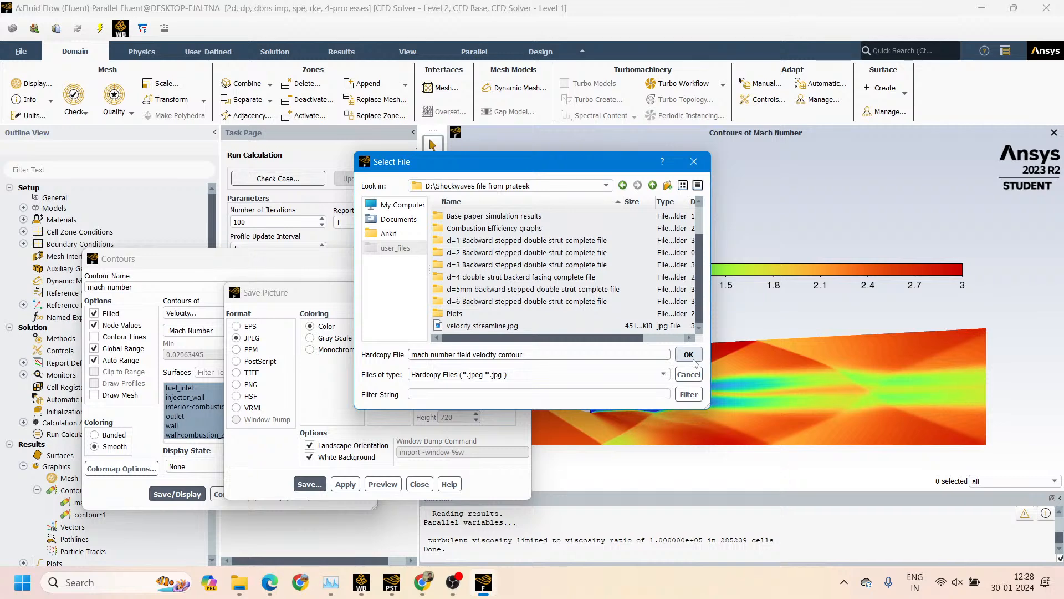
left_click(688, 355)
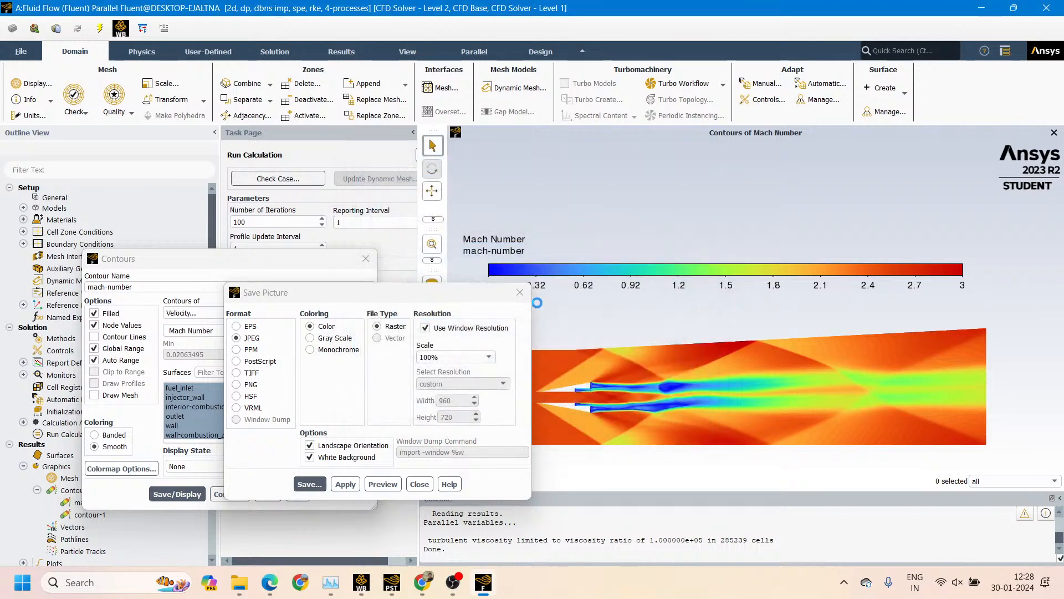
left_click(517, 292)
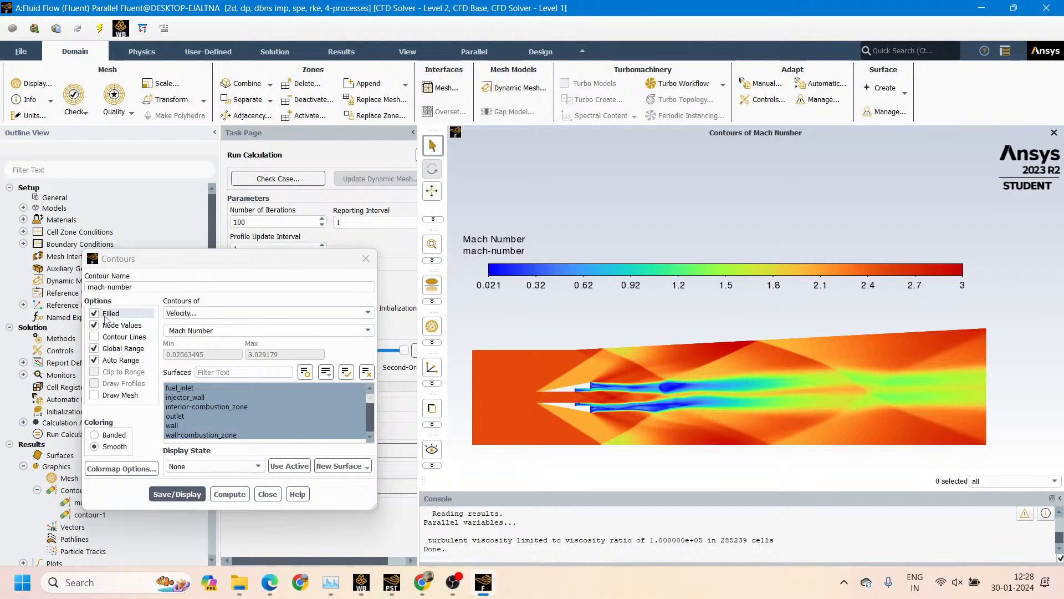
Display the mach-number contour as unfilled contour lines, leaving interior-combustion_zone out of the surfaces
left_click(94, 313)
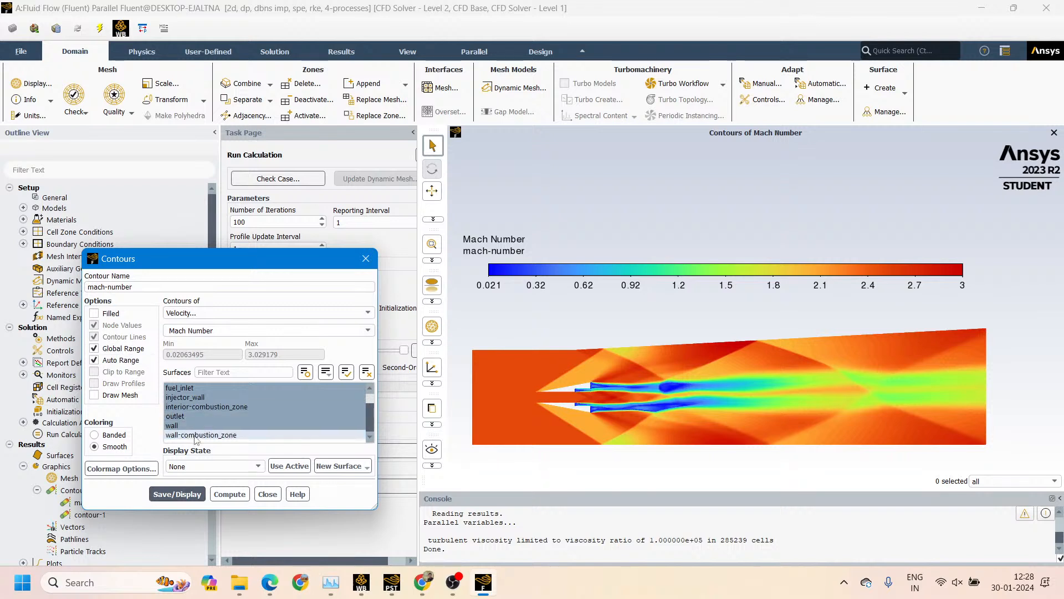
left_click(208, 408)
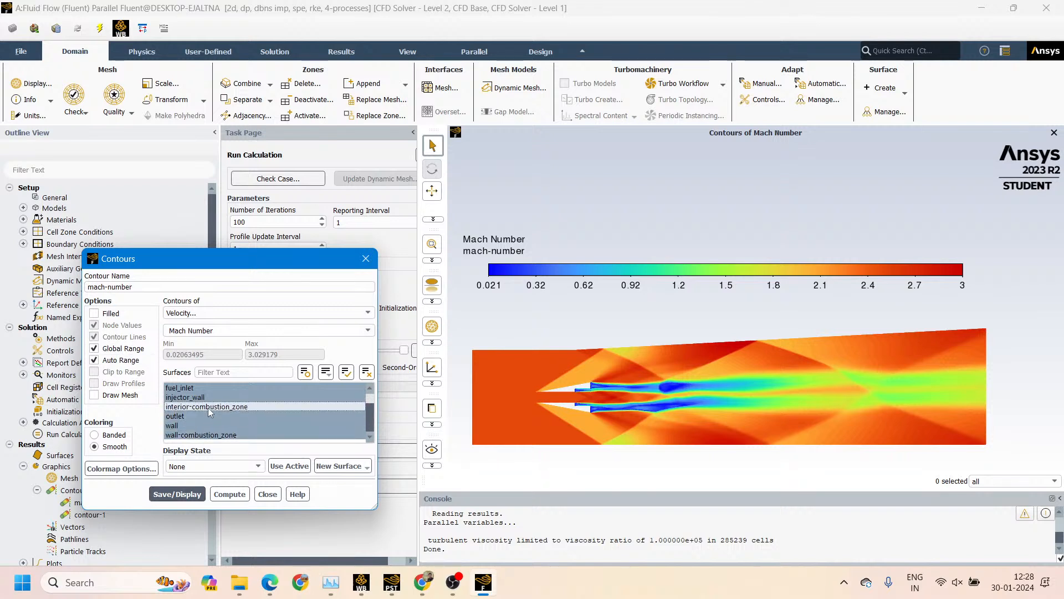
left_click(178, 494)
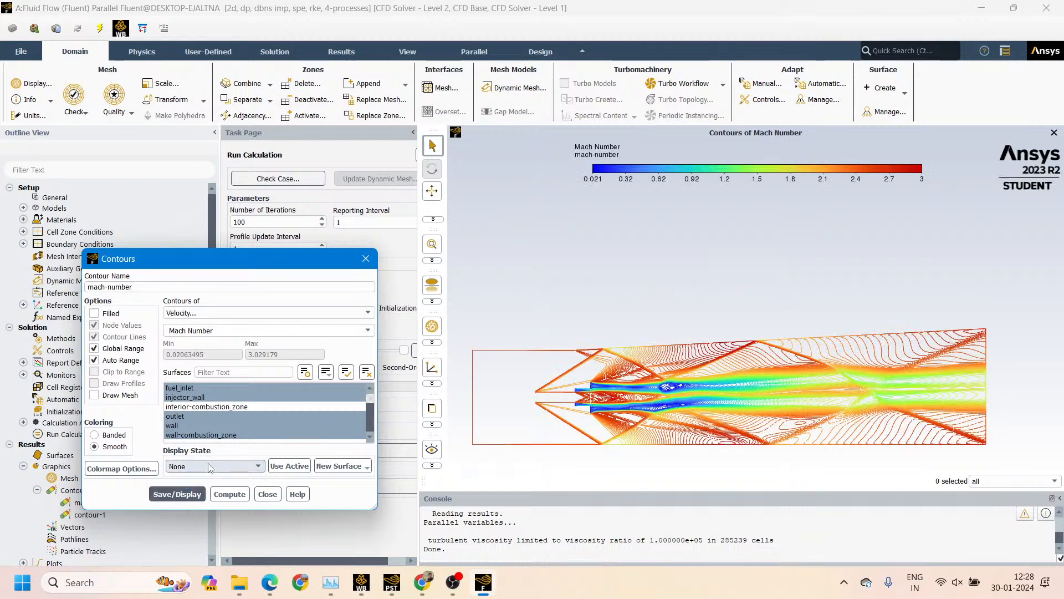
Place the colormap just above the line contour and enlarge it to nearly the combustor's length
left_click(660, 173)
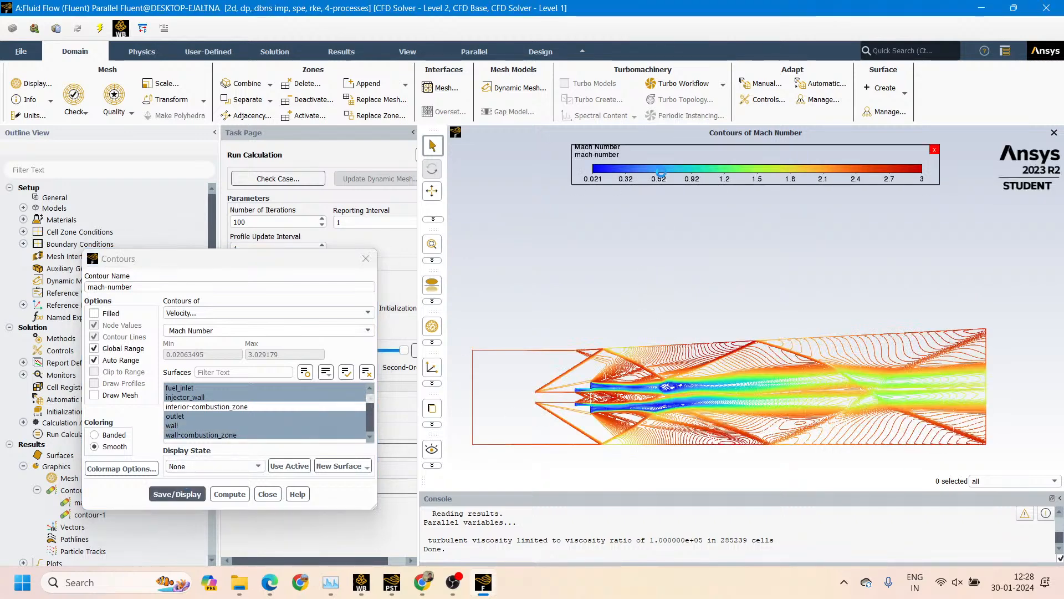
left_click_drag(661, 173, 555, 289)
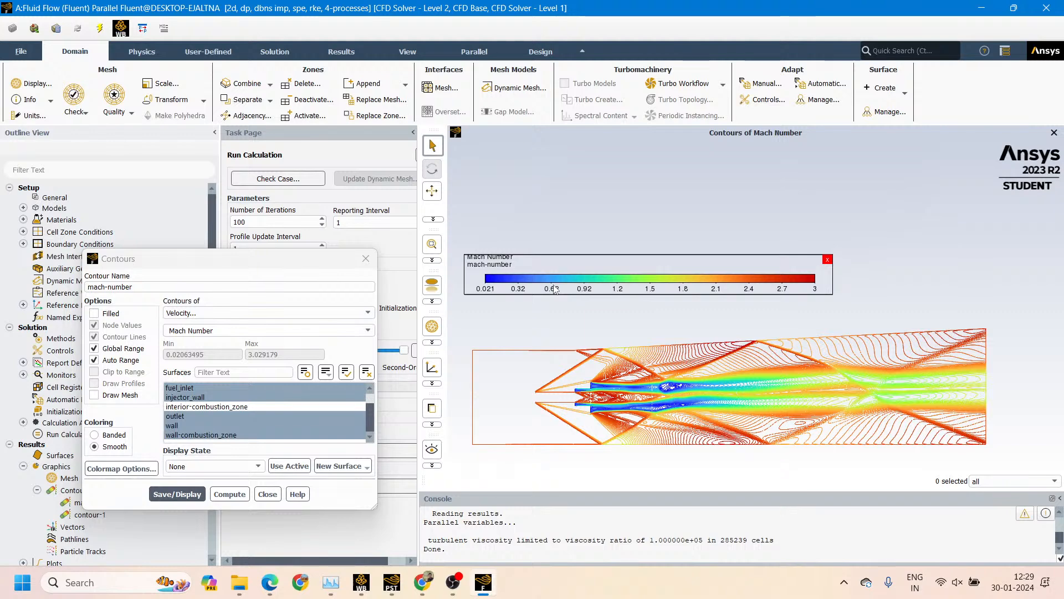
left_click(573, 313)
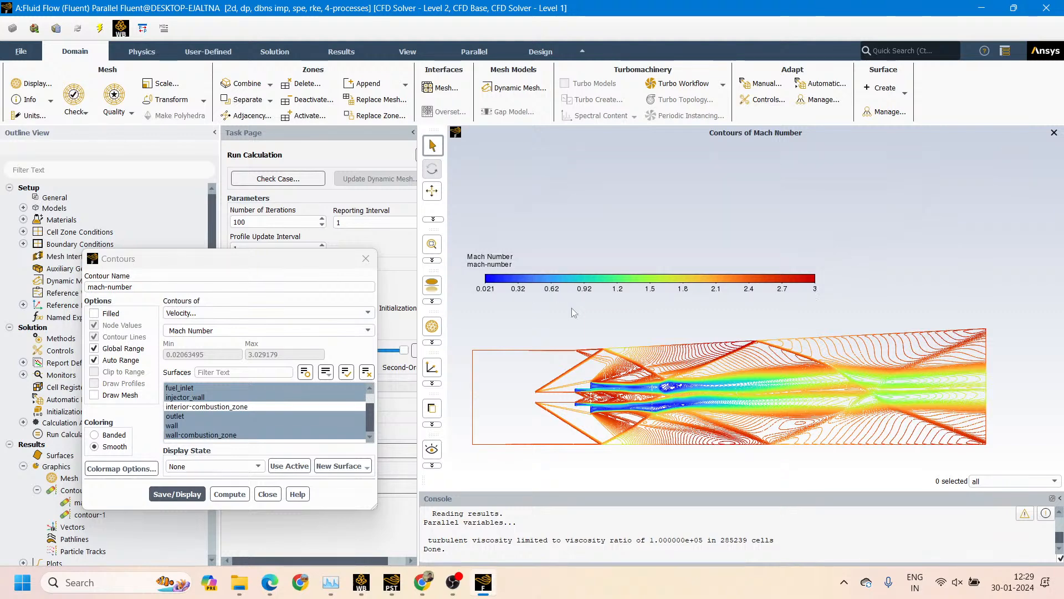
left_click(819, 290)
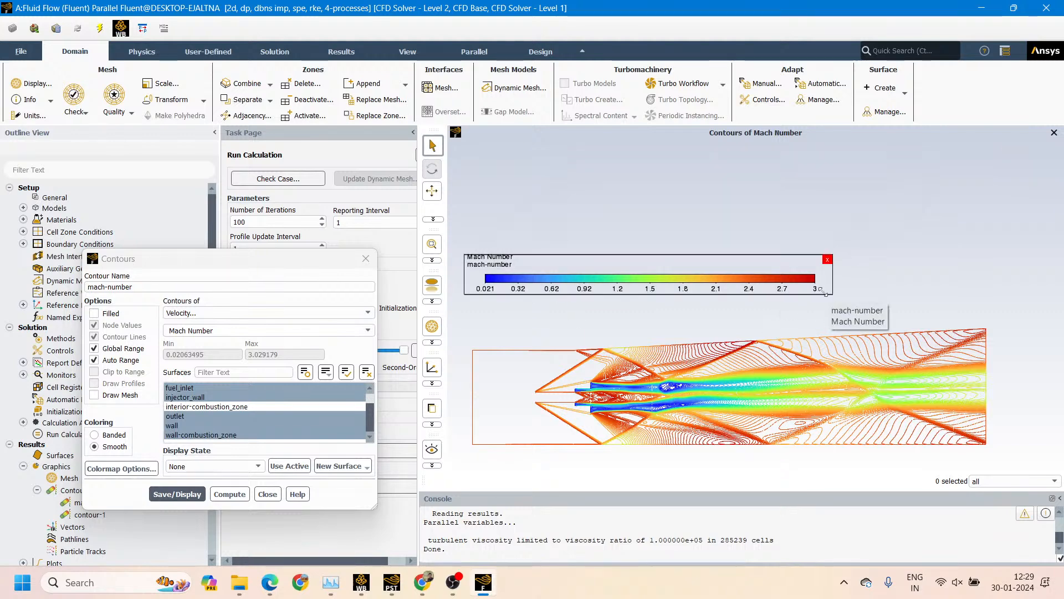
left_click_drag(821, 290, 992, 315)
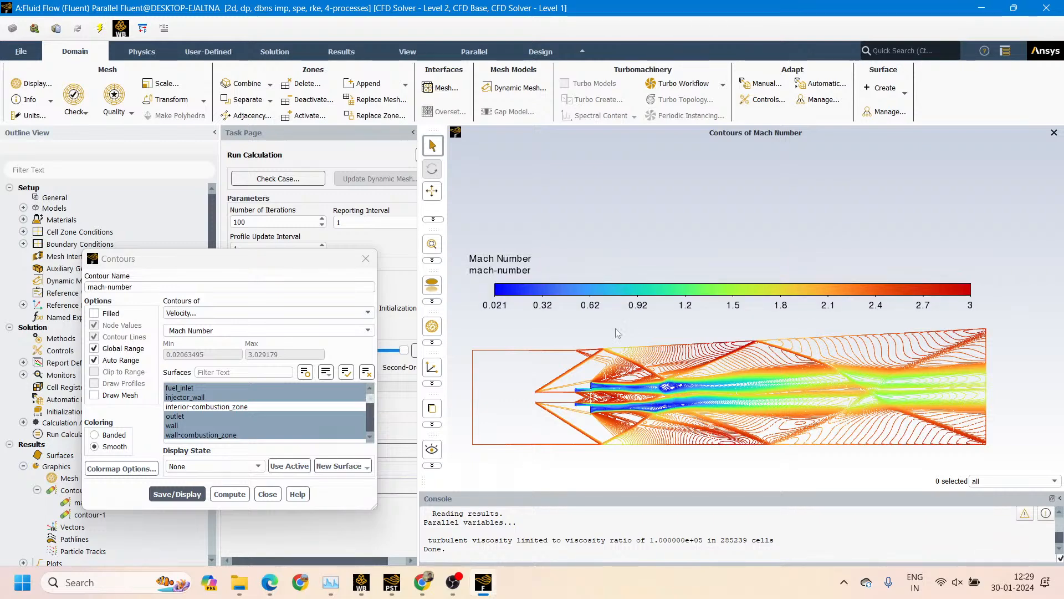
mouse_move(612, 298)
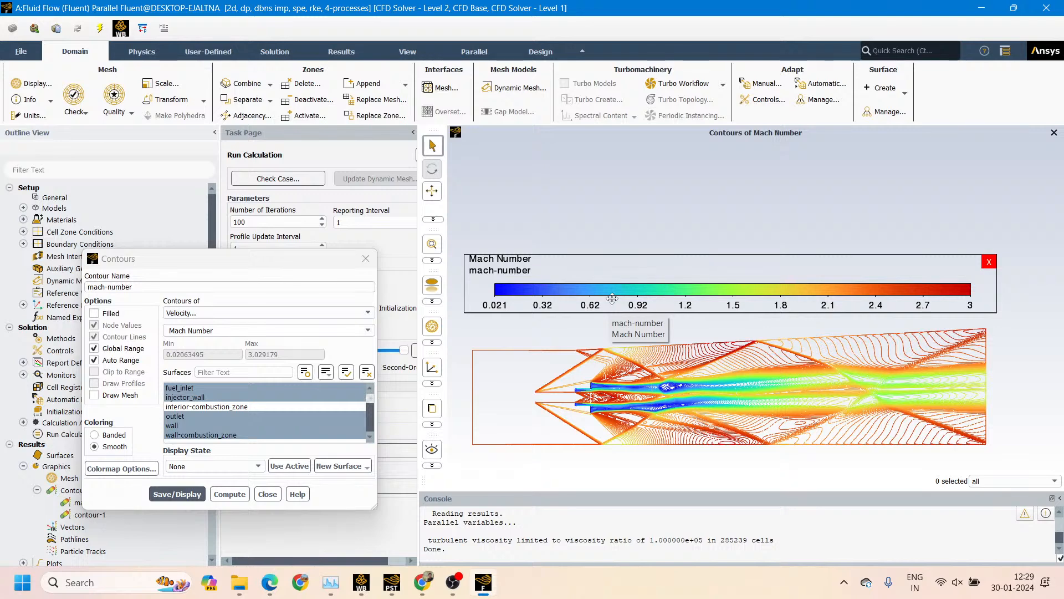
left_click_drag(612, 298, 593, 298)
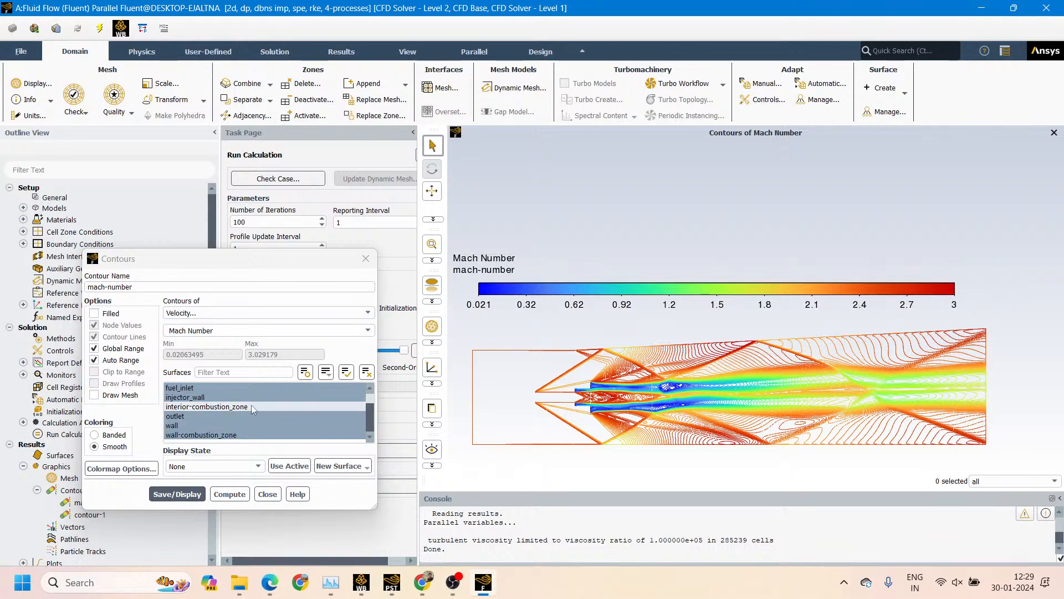
Add interior-combustion_zone back so that all surfaces are selected for the mach-number contour
scroll(222, 399, "up", 2)
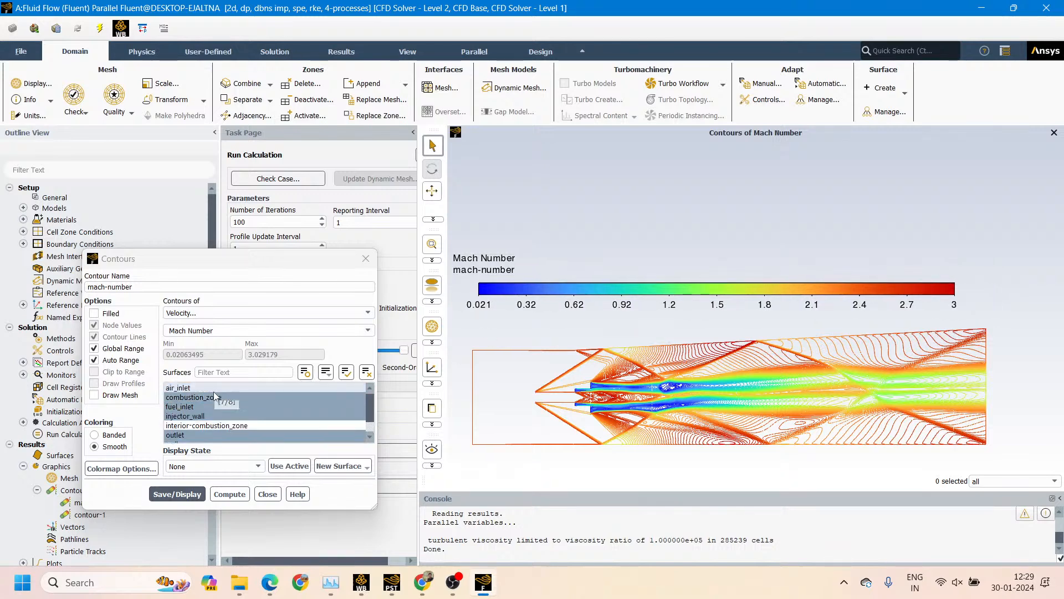
left_click(227, 387)
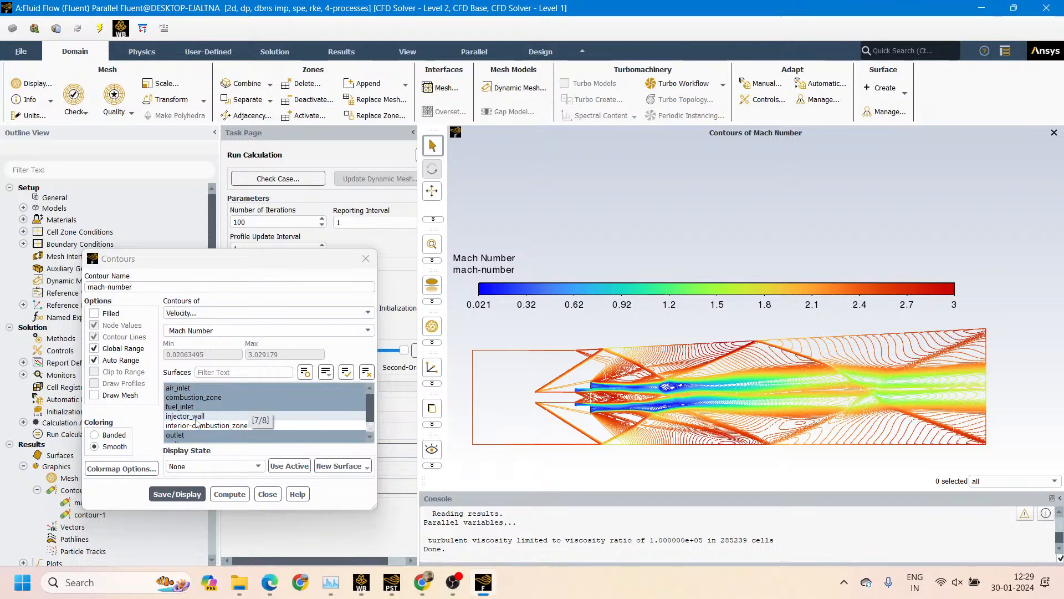
scroll(233, 426, "down", 2)
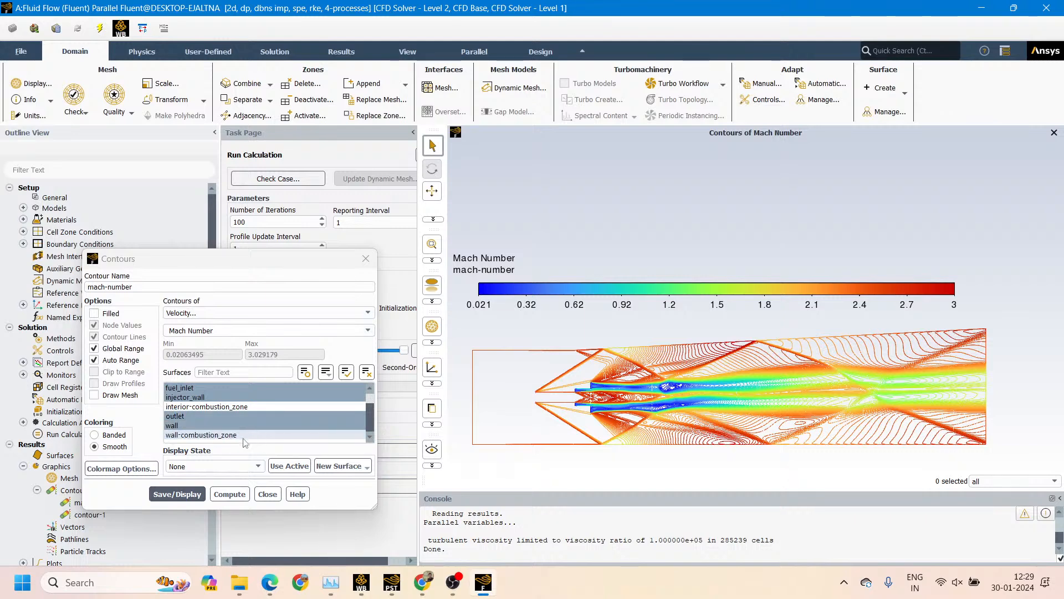
scroll(258, 413, "up", 2)
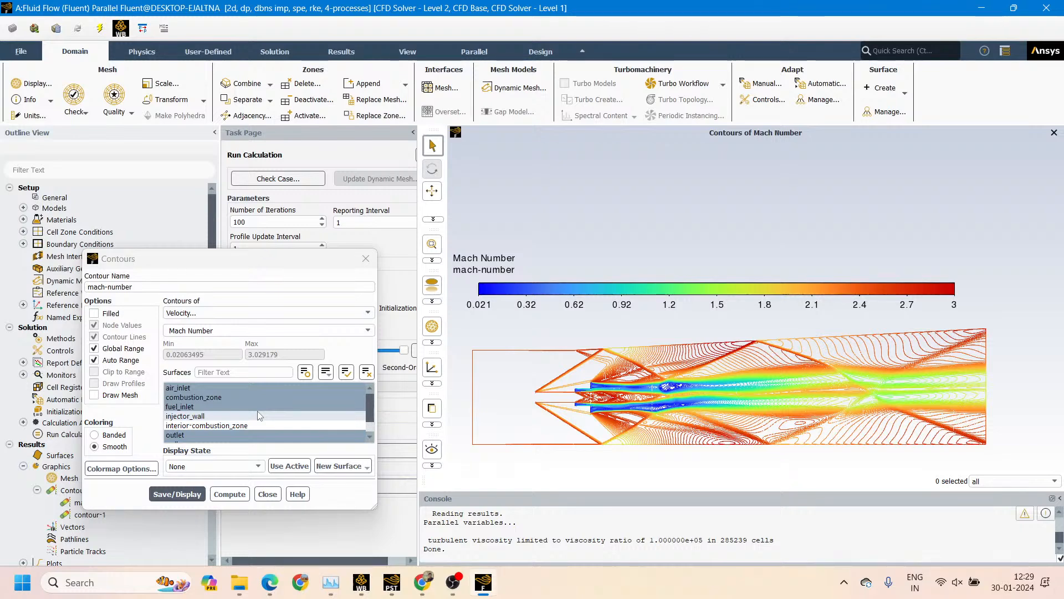
left_click(258, 416)
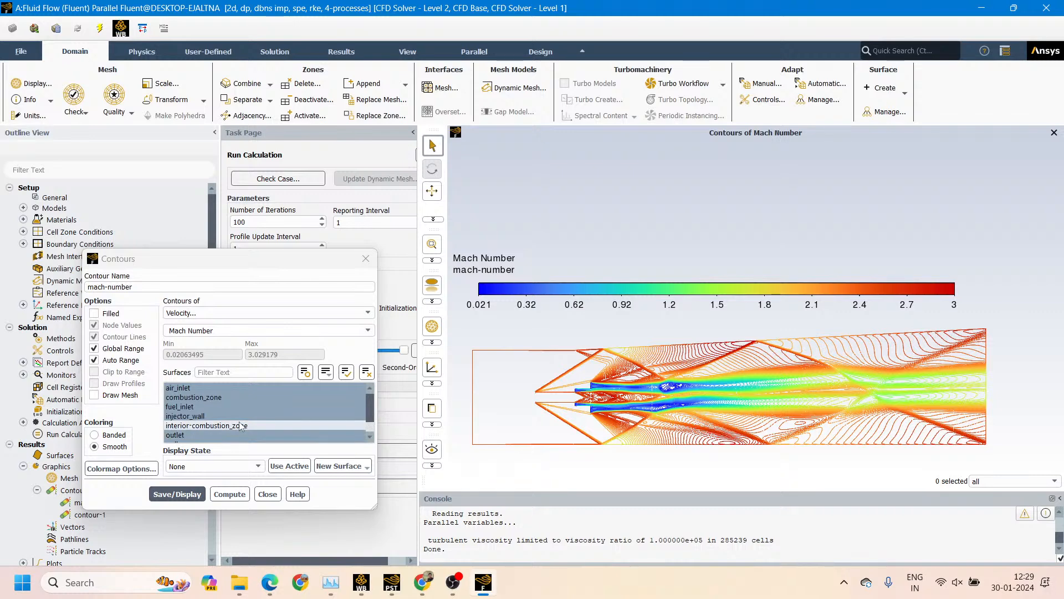
left_click(206, 426)
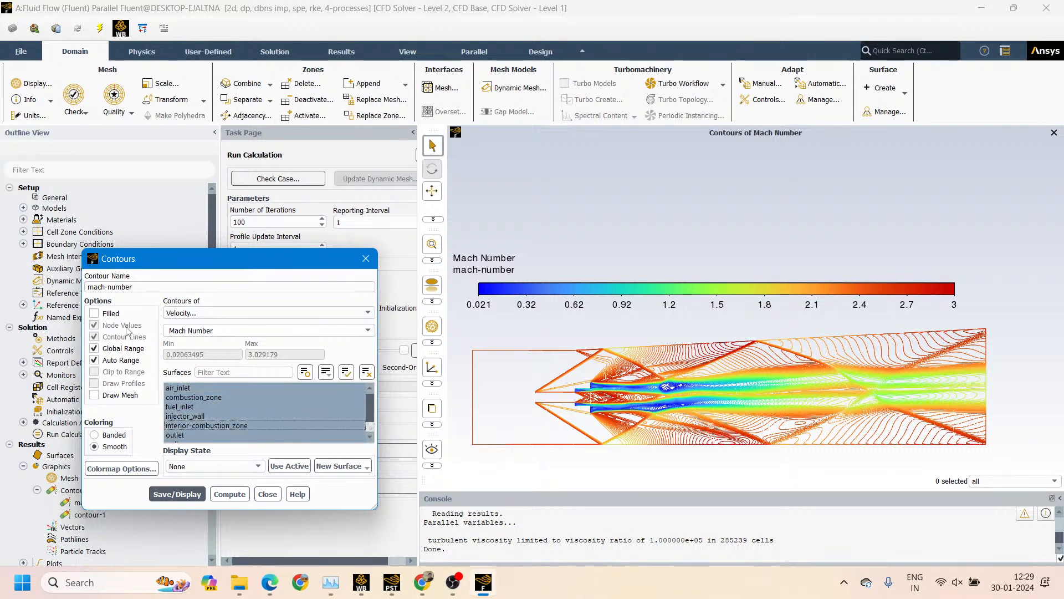
left_click(98, 314)
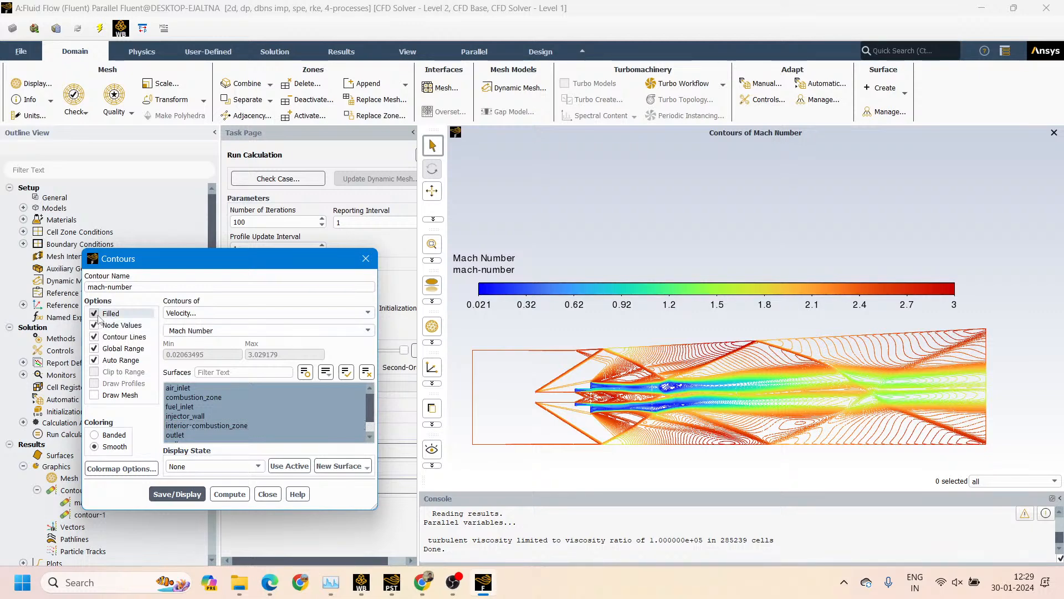
left_click(98, 315)
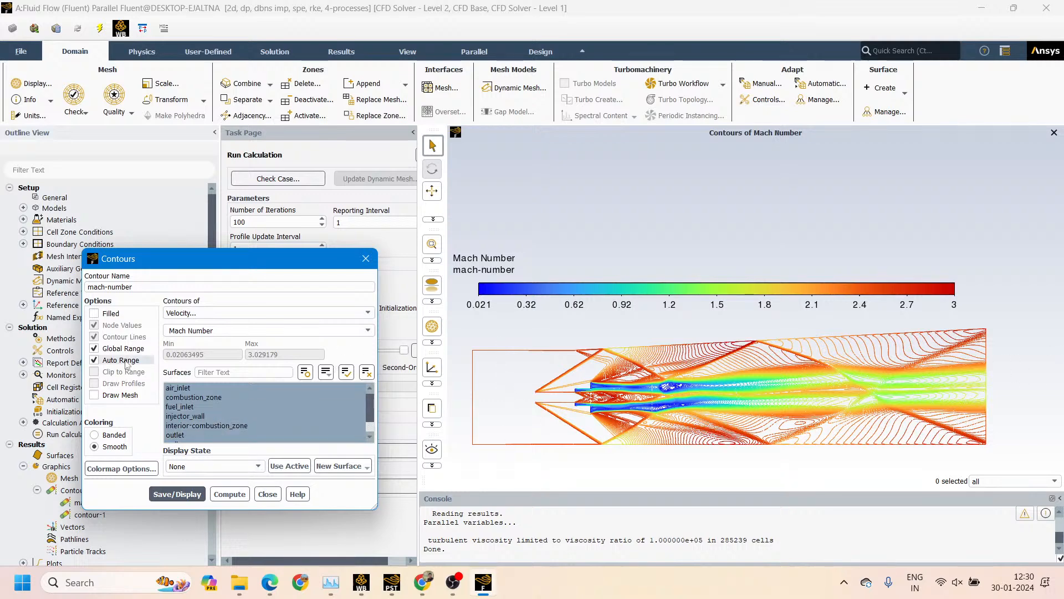
left_click(95, 314)
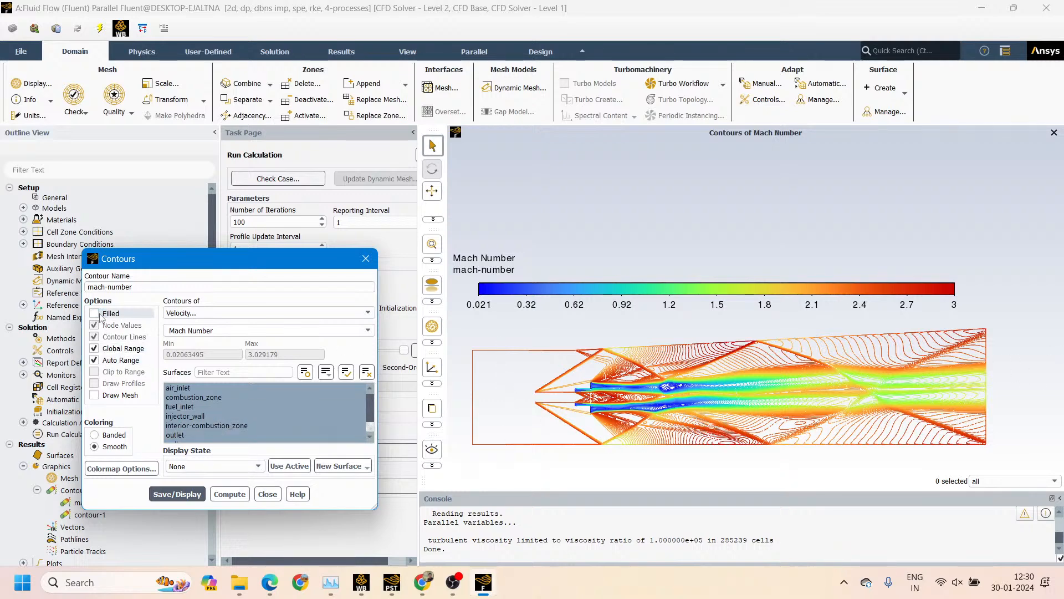
left_click(97, 313)
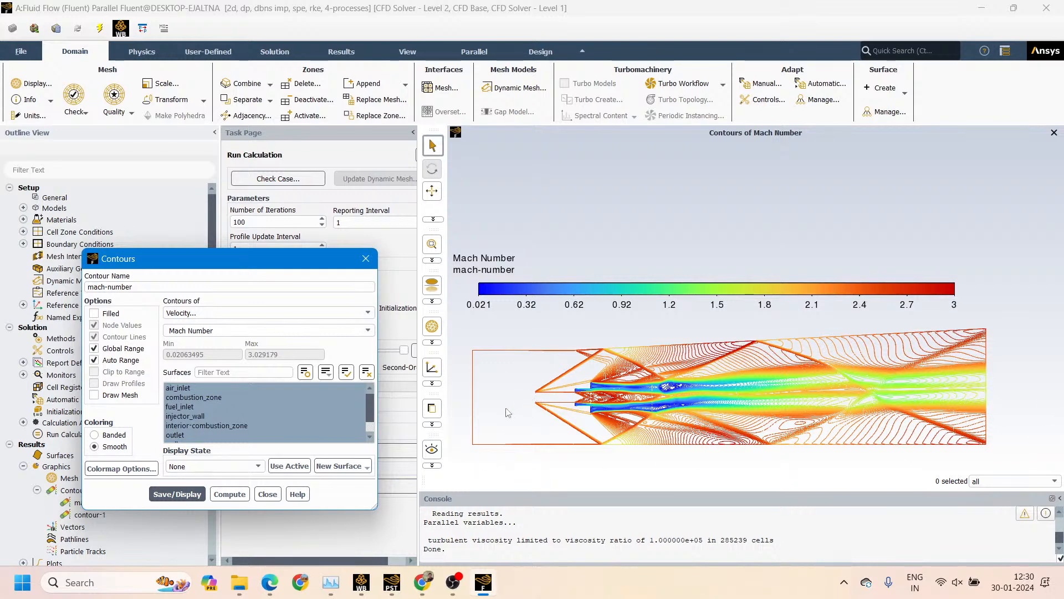
left_click(221, 425)
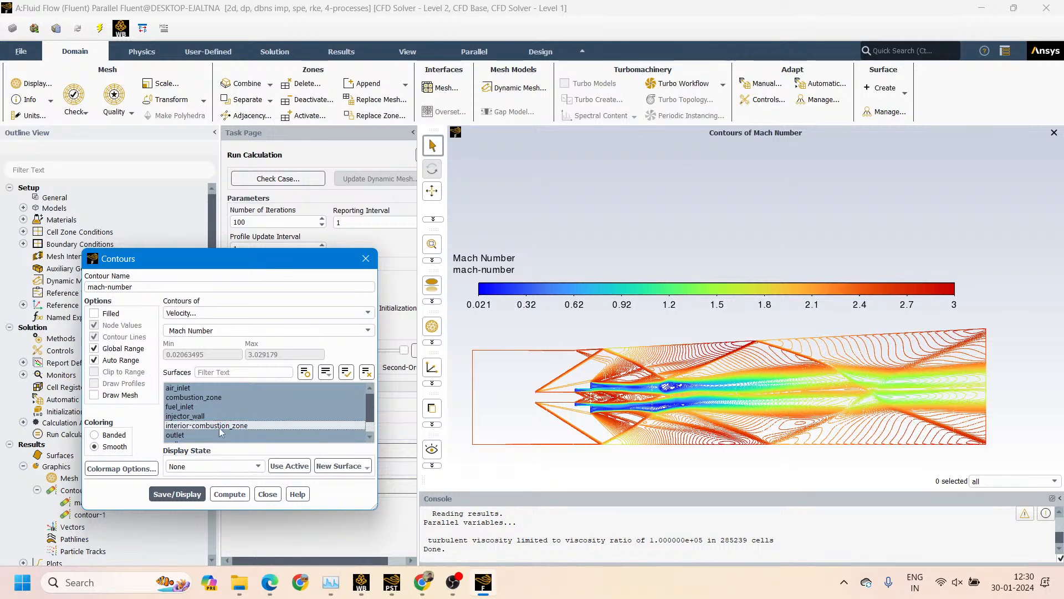
Display the mach-number contour as filled on all surfaces and move its colormap just above the combustor
left_click(94, 313)
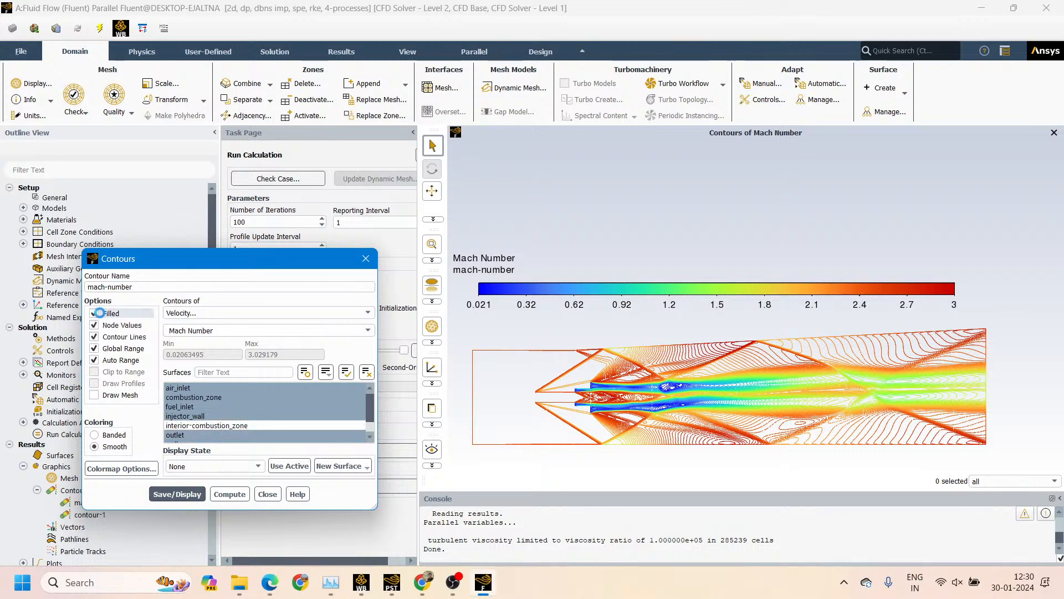
left_click(192, 400)
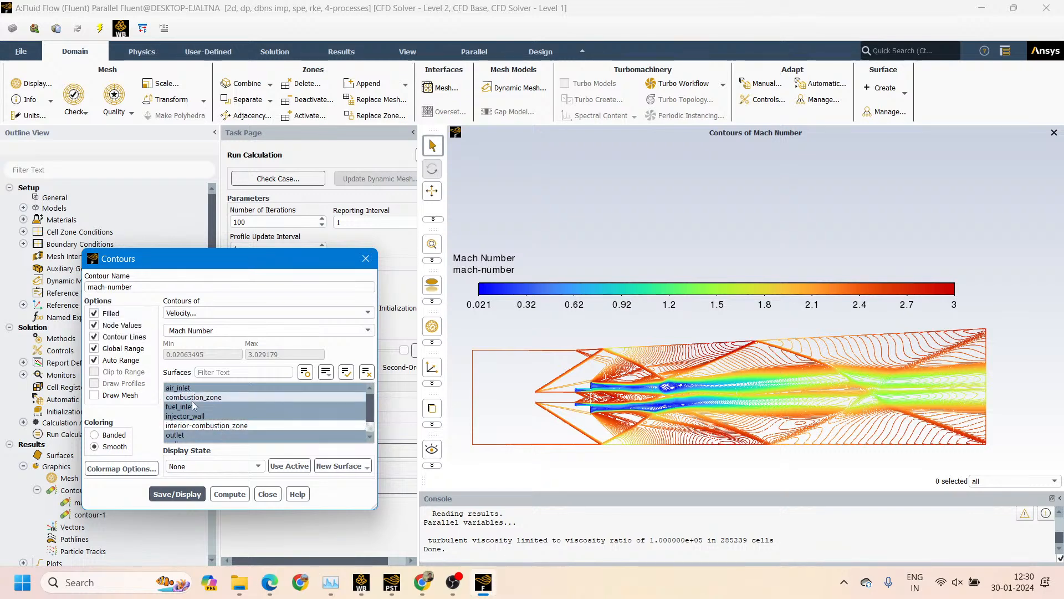
left_click(177, 494)
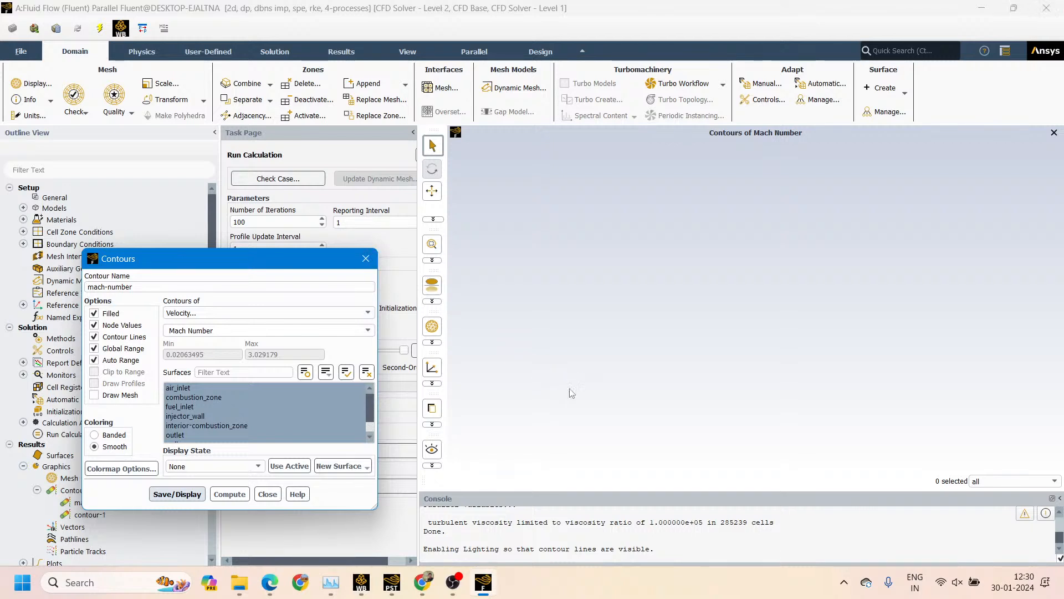
mouse_move(660, 201)
left_mouse_down()
mouse_move(610, 269)
mouse_move(574, 286)
mouse_move(573, 295)
mouse_move(631, 327)
left_mouse_up()
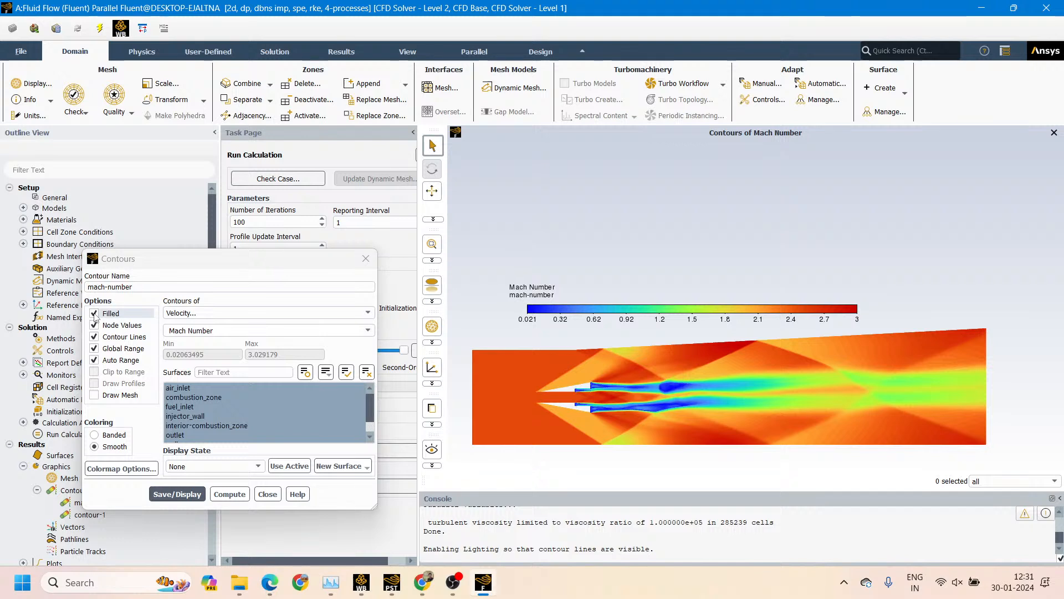
Turn off filling, exclude interior-combustion_zone from the surfaces and redisplay the mach-number contour as lines
left_click(94, 314)
left_click(178, 425)
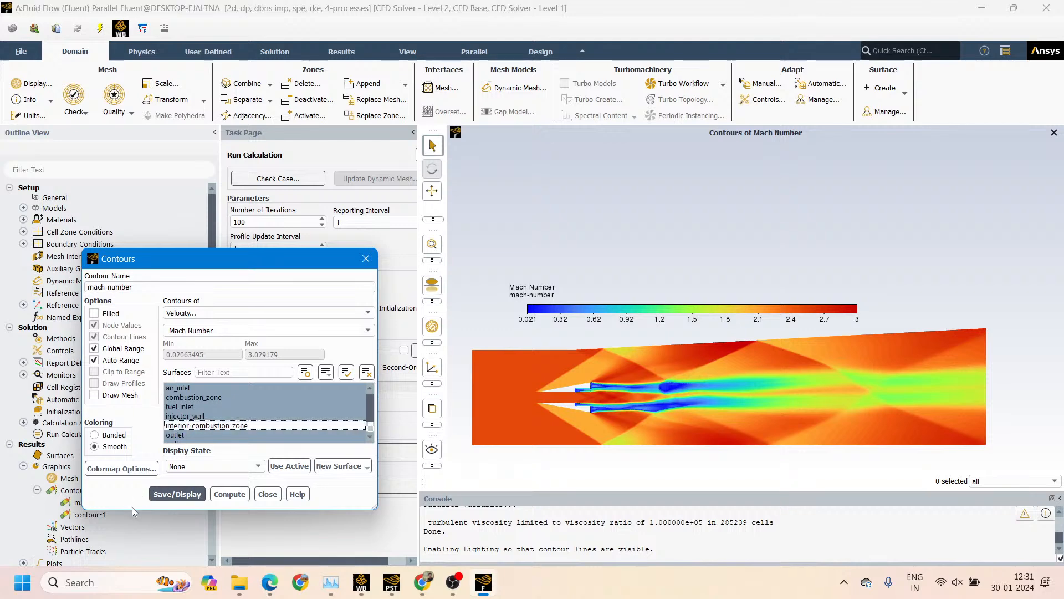
left_click(177, 494)
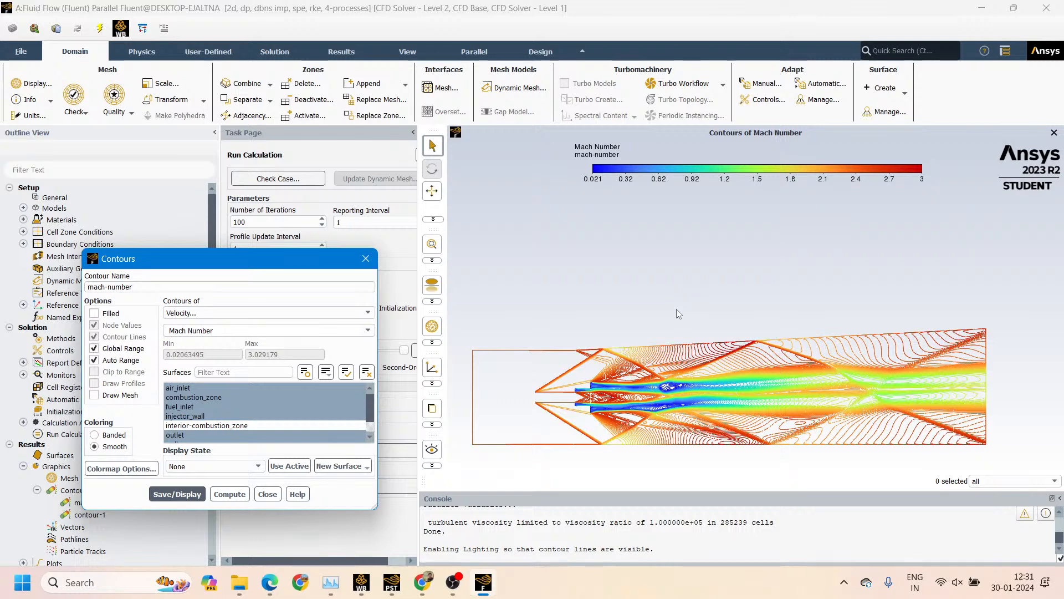
Position the colormap above the line contour, enlarge it to about the combustor's length and align the contour beneath it
left_click_drag(688, 178, 581, 273)
left_click_drag(834, 279, 847, 297)
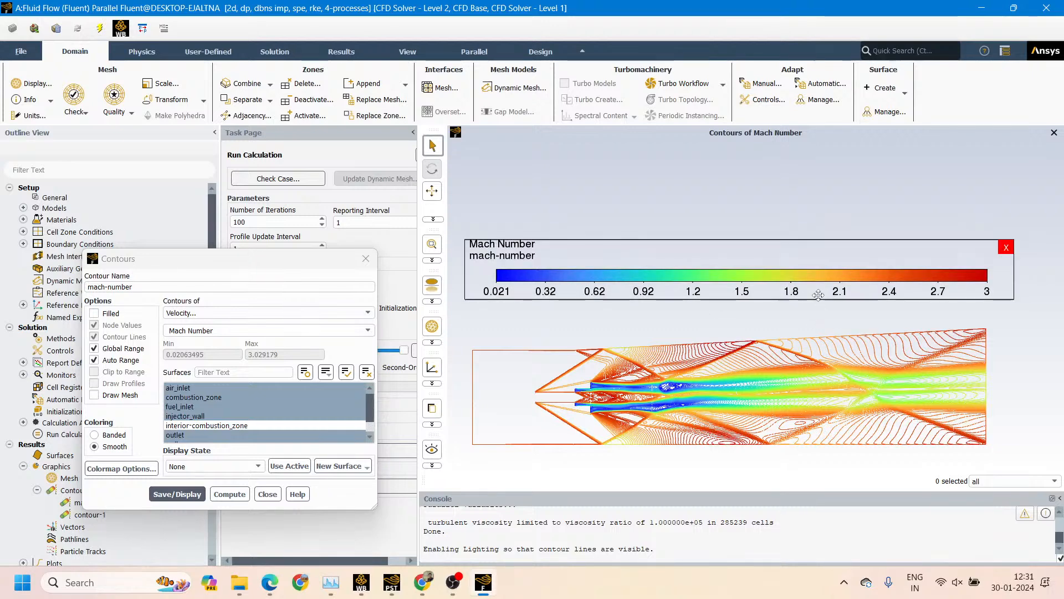
left_click(757, 360)
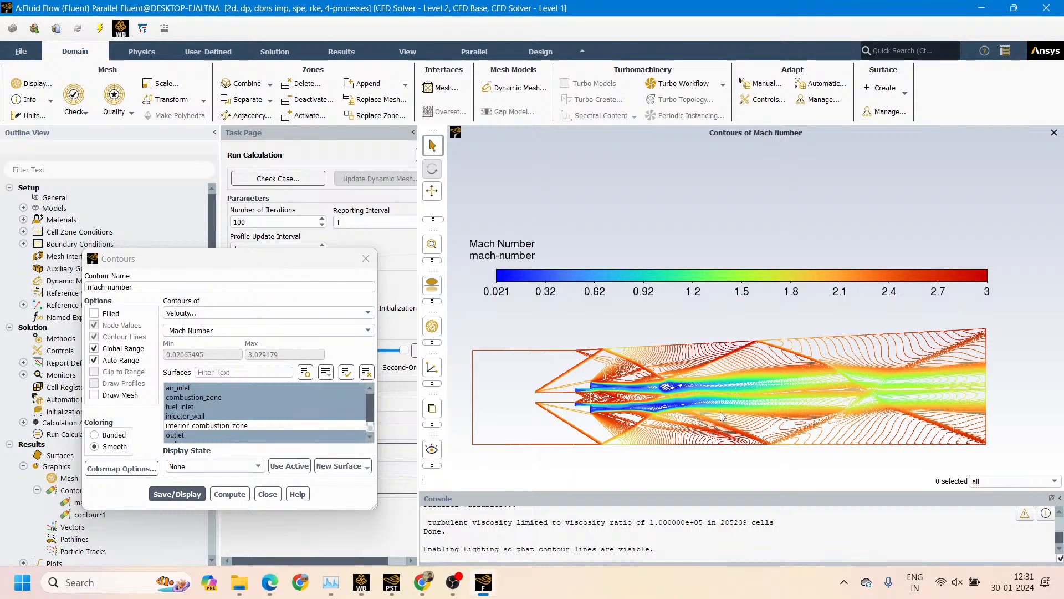
mouse_move(720, 416)
left_mouse_down()
mouse_move(759, 408)
mouse_move(722, 412)
mouse_move(754, 409)
mouse_move(736, 409)
left_mouse_up()
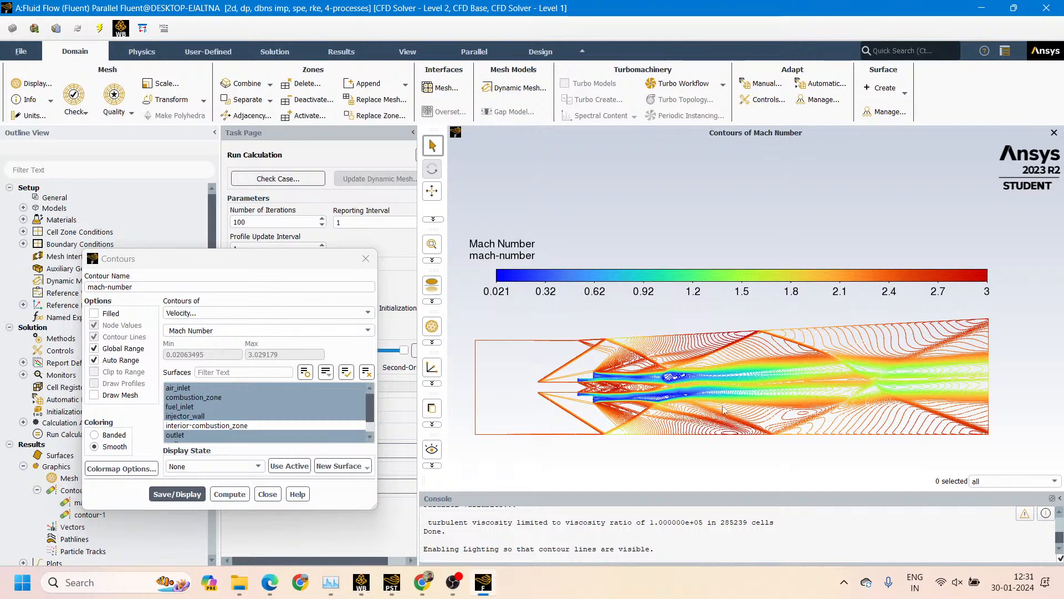
left_click_drag(707, 411, 732, 413)
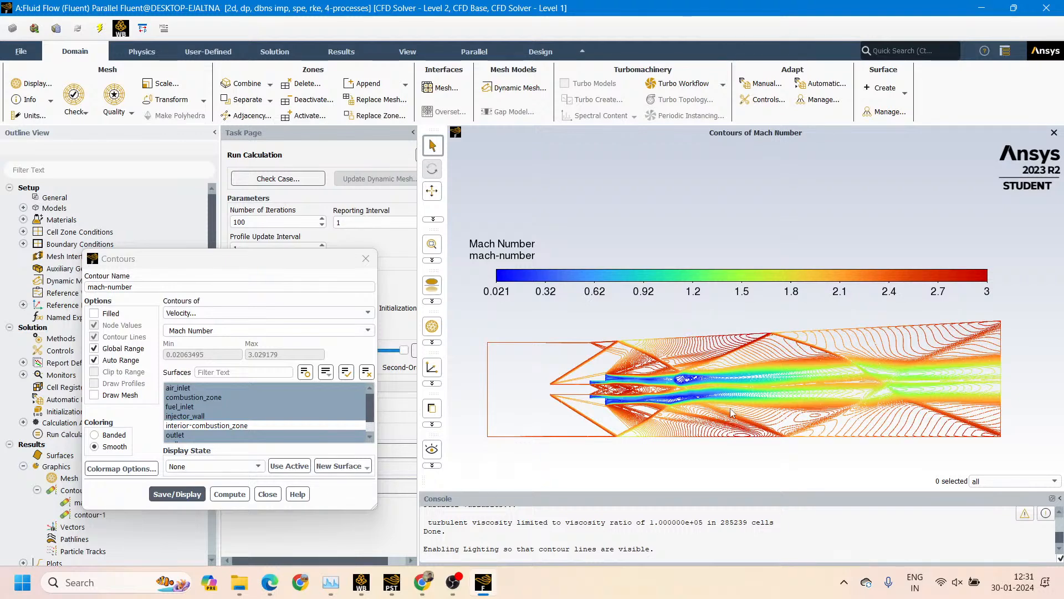
left_click(434, 426)
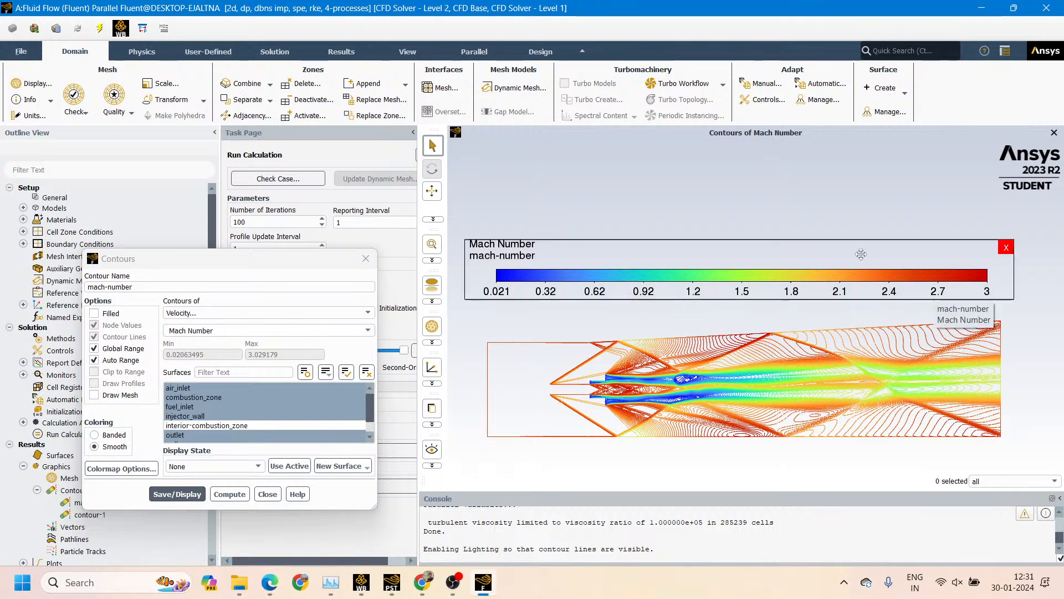
Open the picture export settings and preview the Mach number line contour picture
left_click(21, 53)
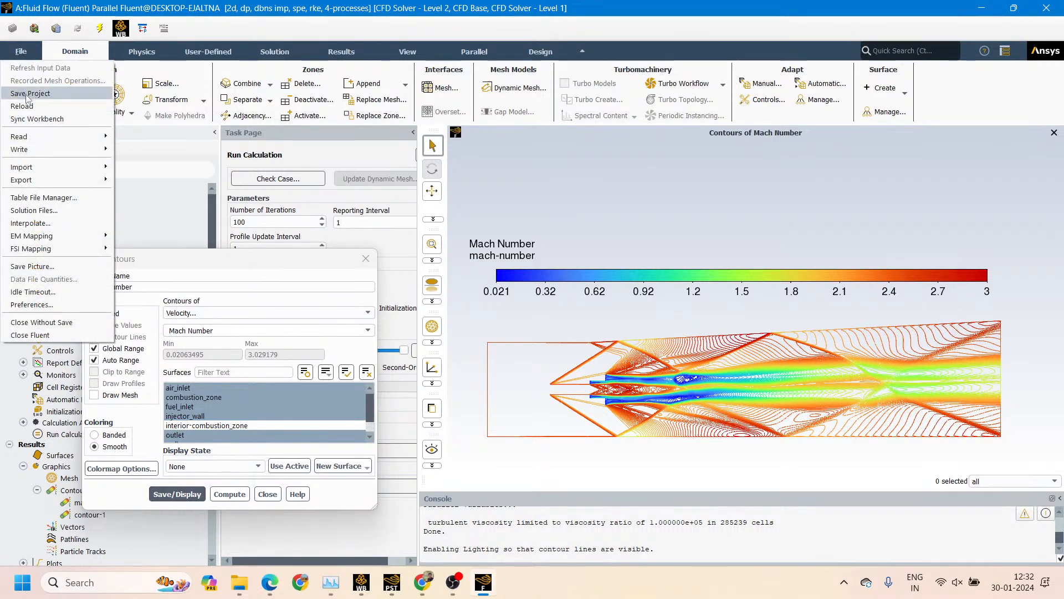
left_click(26, 267)
left_click_drag(408, 290, 489, 223)
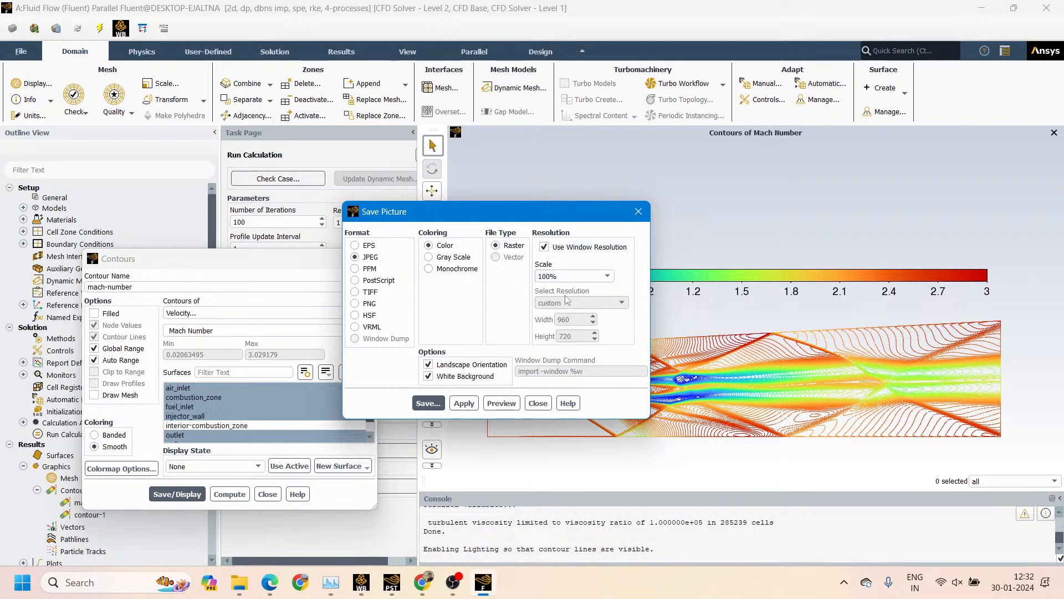
left_click(500, 403)
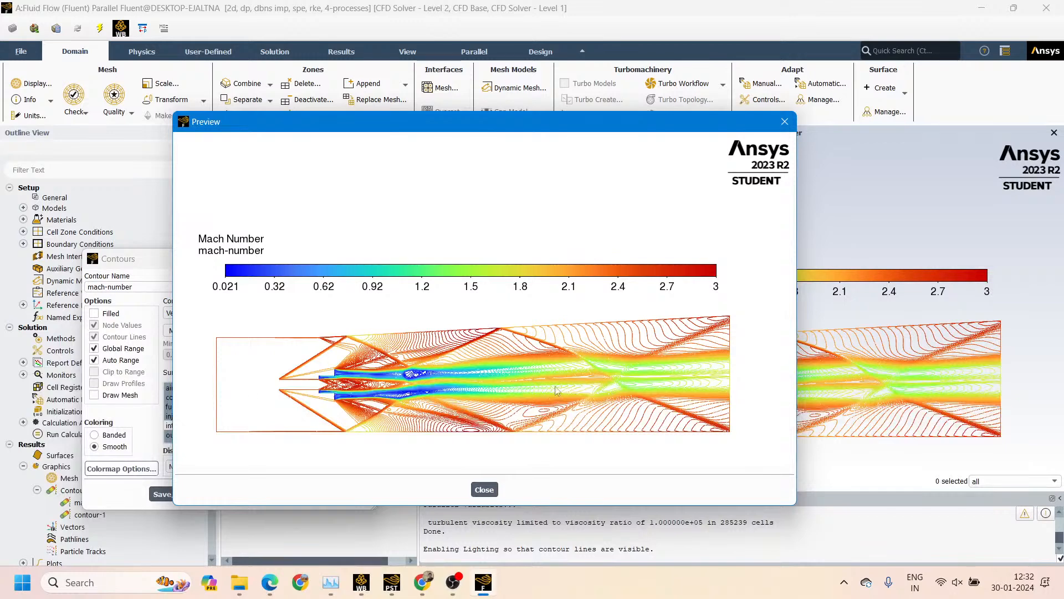
Save the Mach number line contour picture as "mach number field velocity contour.jpg", overwriting the existing file, and close the picture export settings
left_click(484, 489)
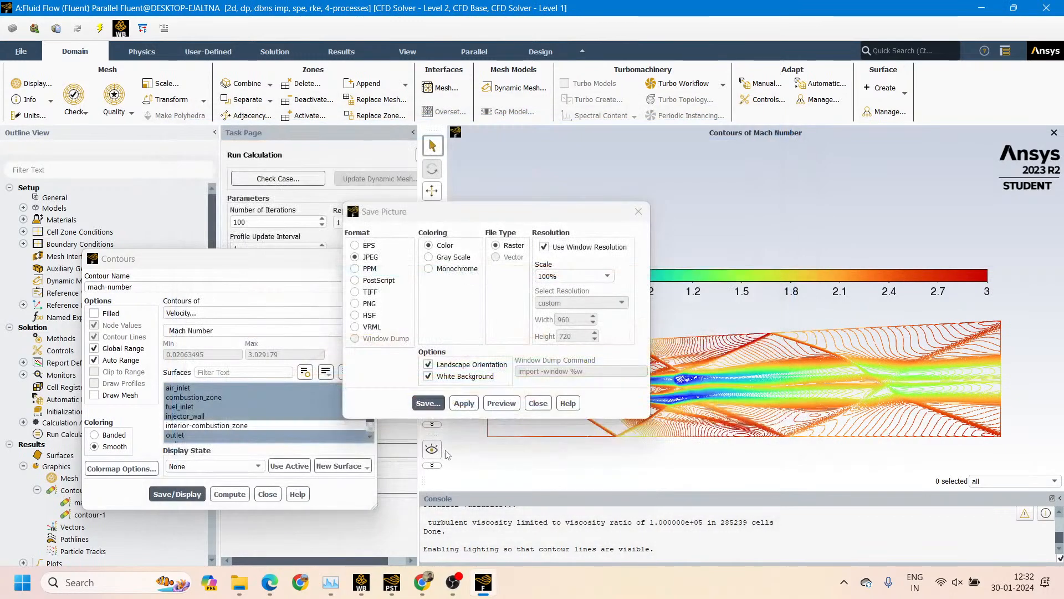
left_click(438, 408)
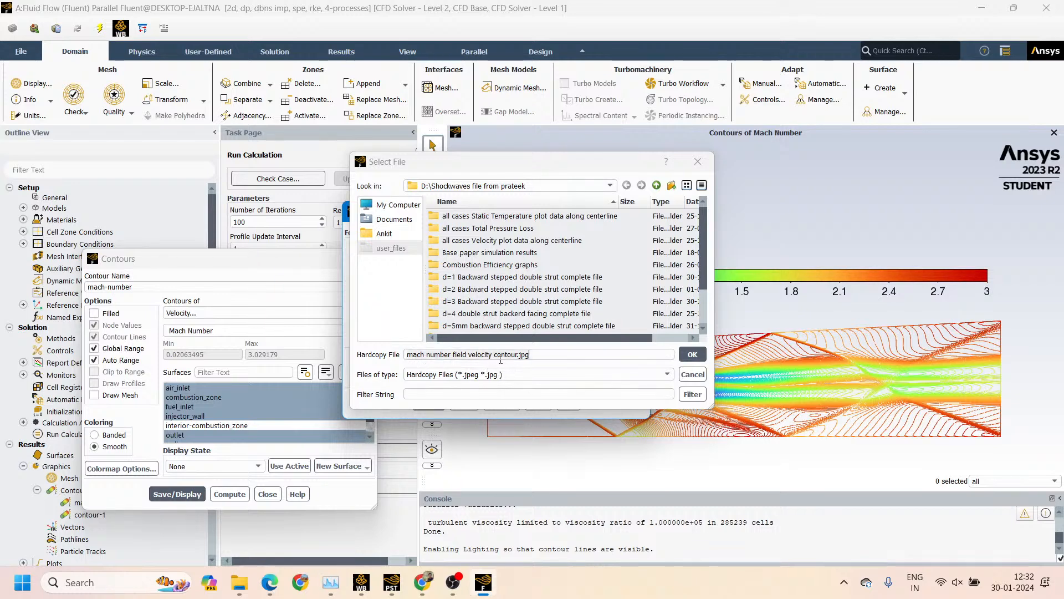
left_click(692, 355)
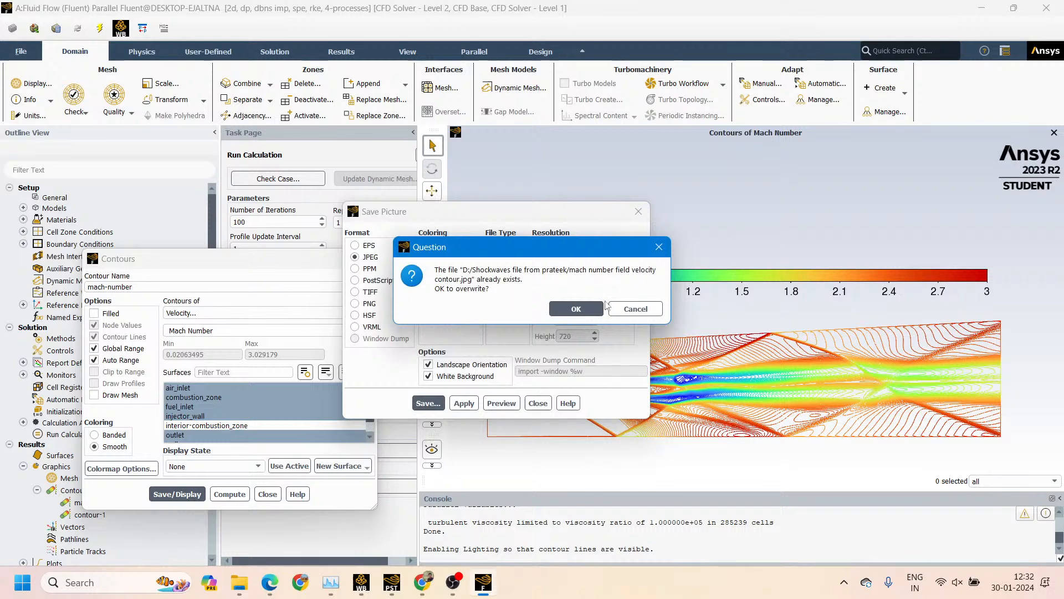
left_click(568, 306)
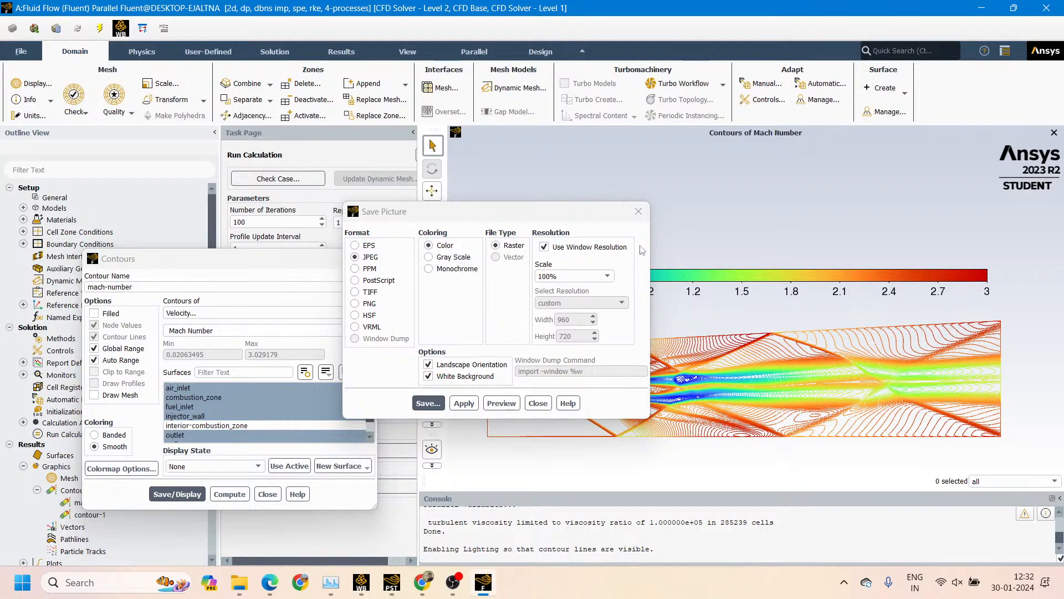
left_click(639, 211)
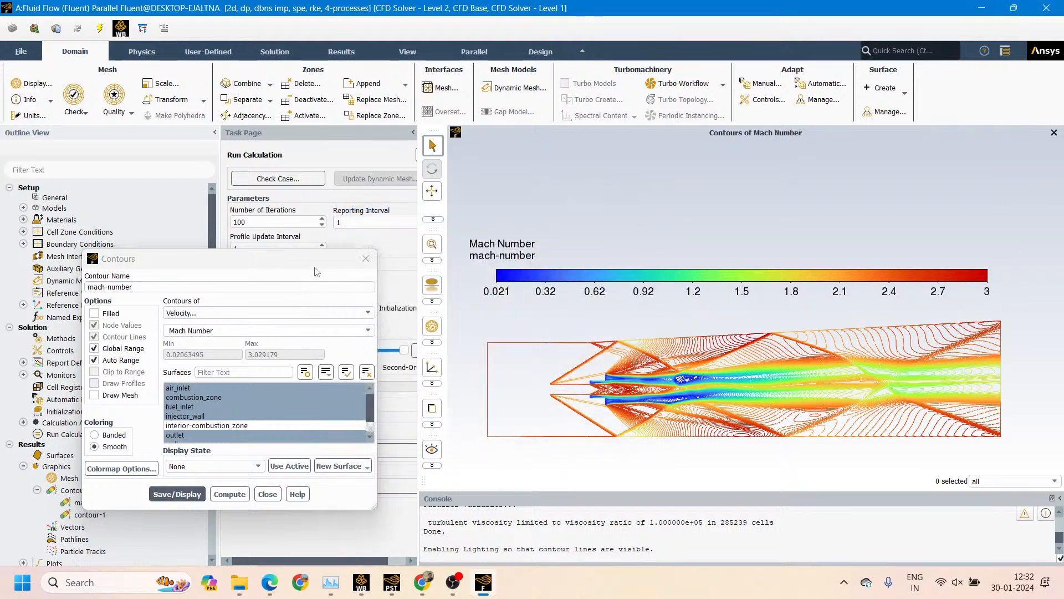
left_click_drag(316, 271, 341, 224)
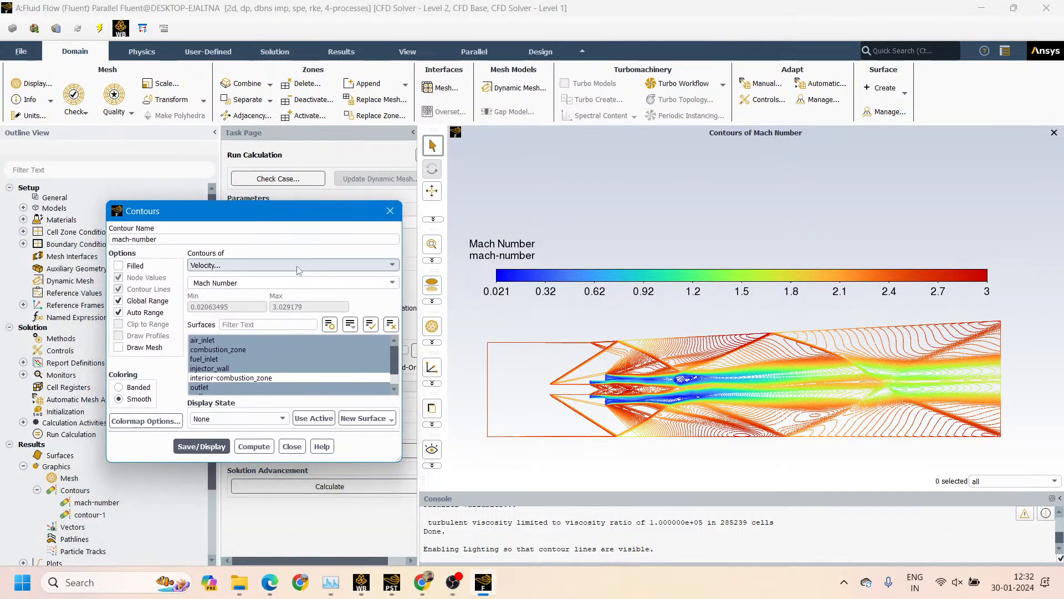
left_click(229, 340)
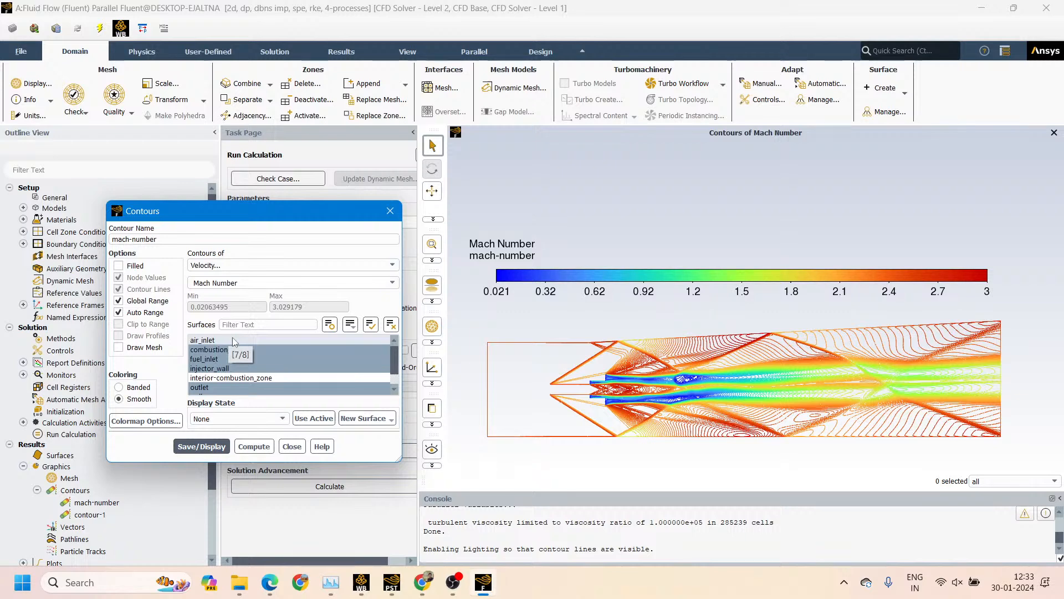
left_click(234, 340)
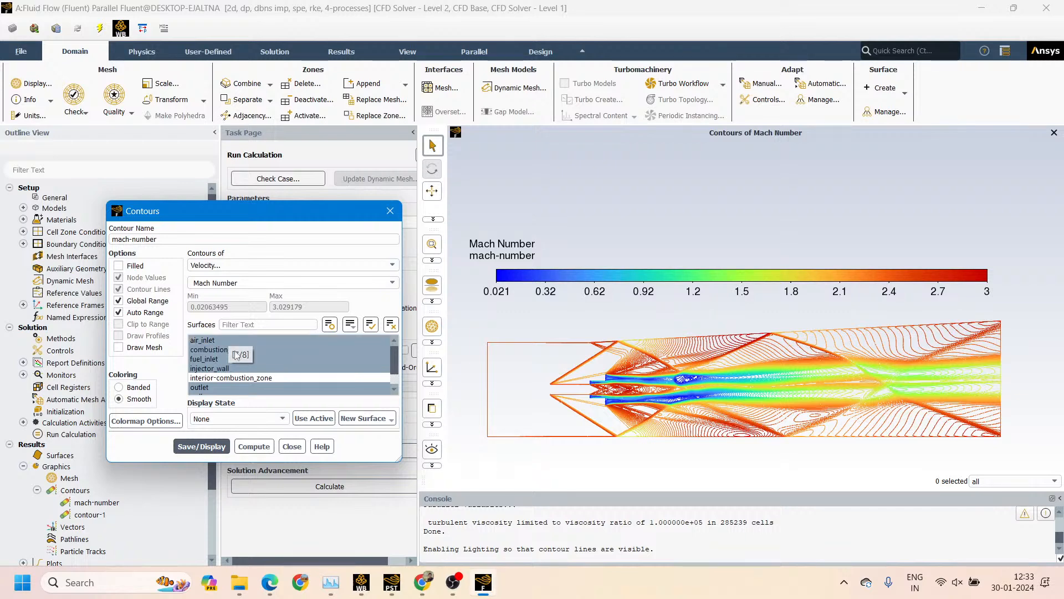
left_click(236, 368)
left_click(235, 369)
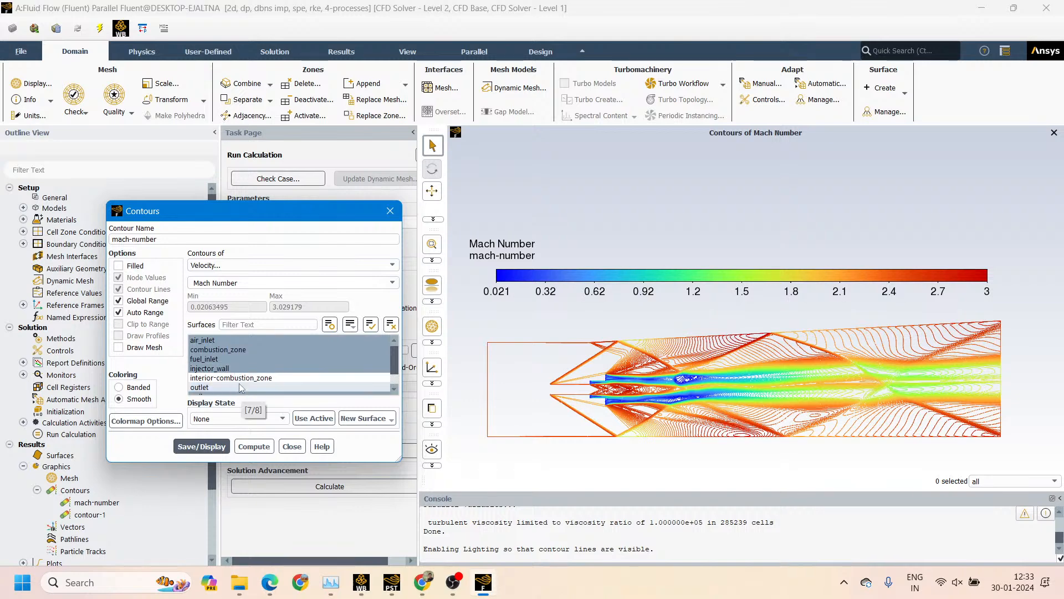
Change the mach-number contour's colormap to flame and apply it
left_click(138, 421)
left_click_drag(499, 116, 350, 162)
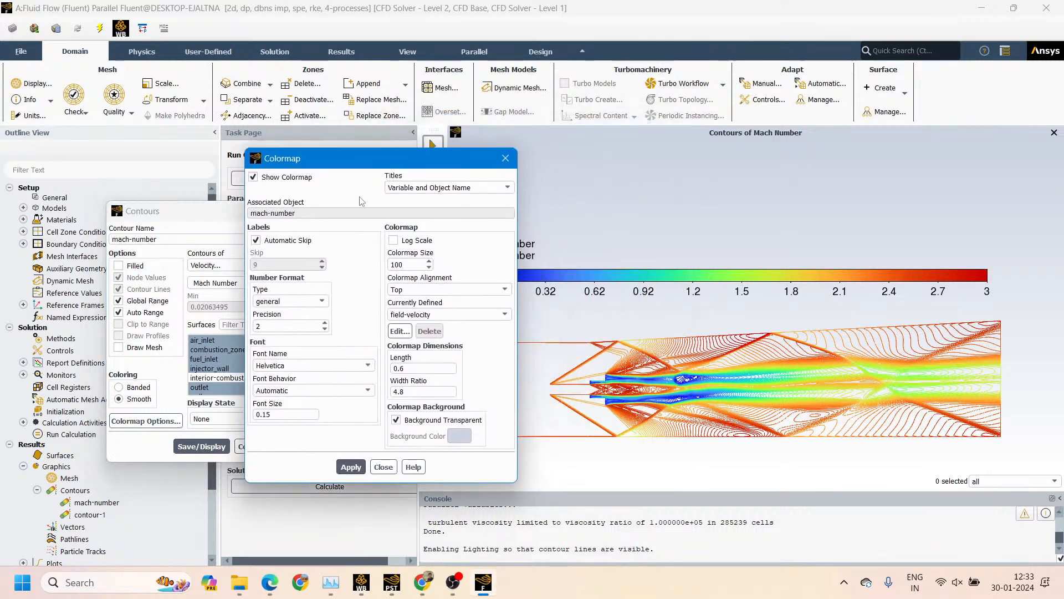
left_click(452, 314)
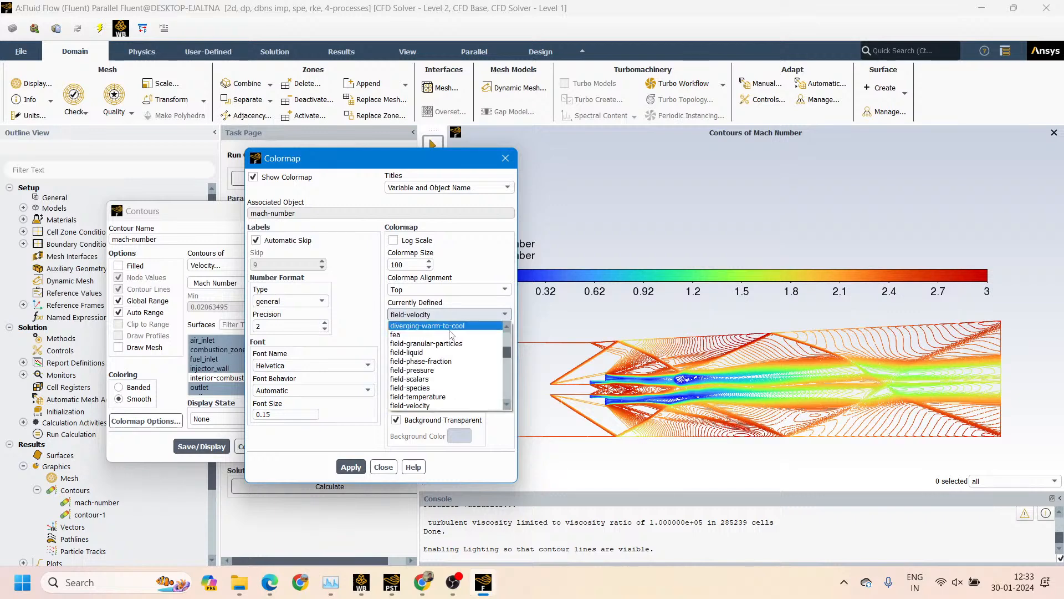
scroll(421, 387, "down", 2)
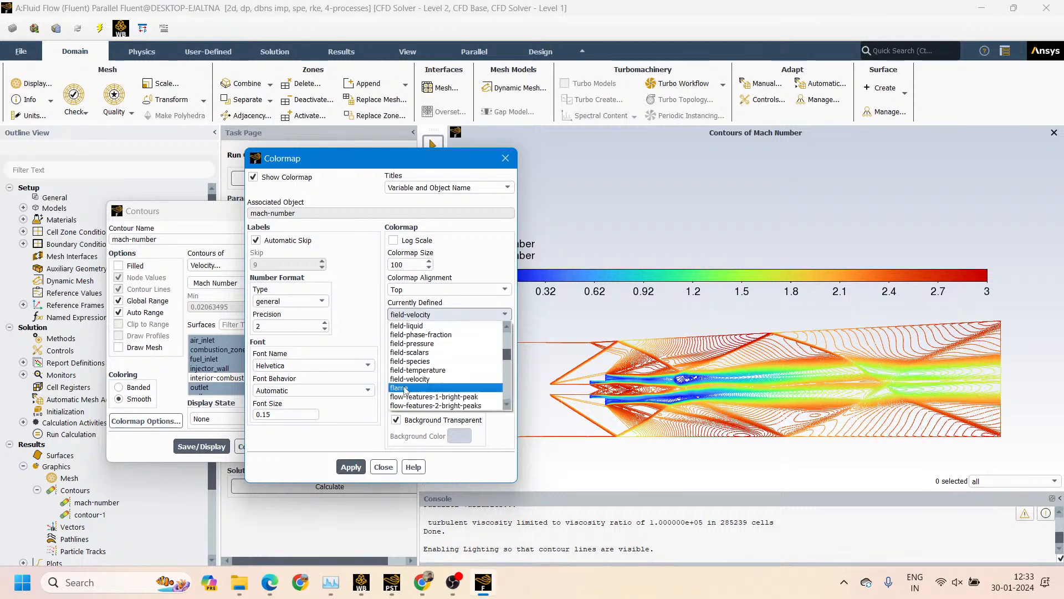
left_click(411, 391)
left_click(351, 467)
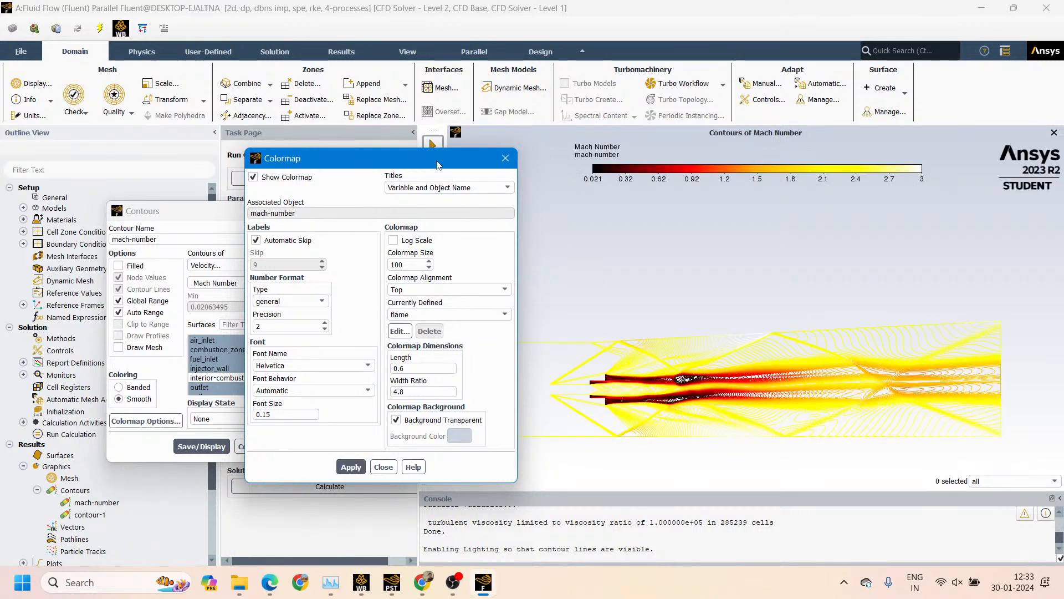
left_click_drag(437, 164, 339, 108)
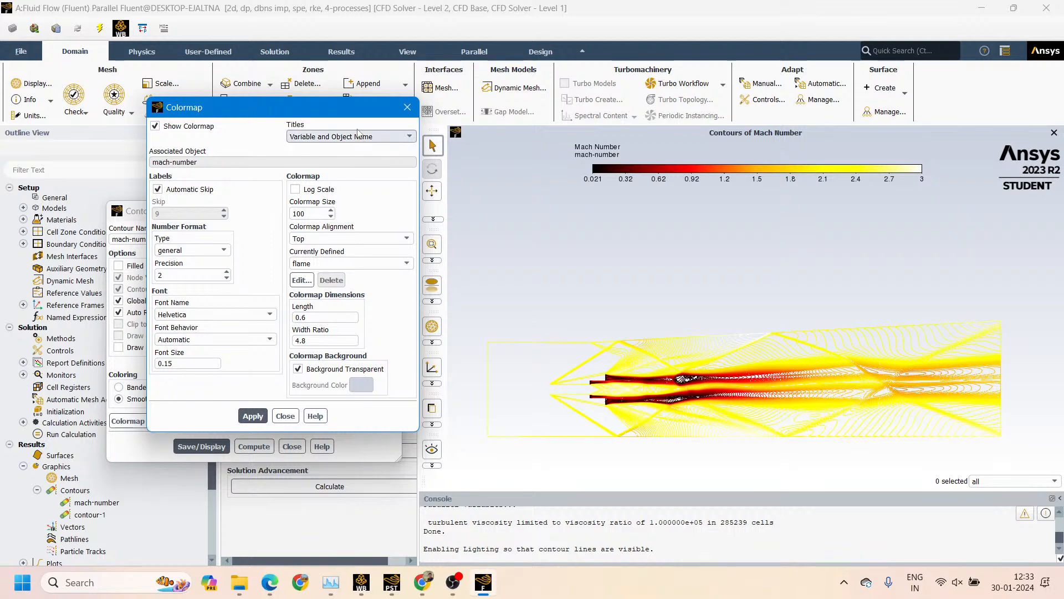
left_click(495, 254)
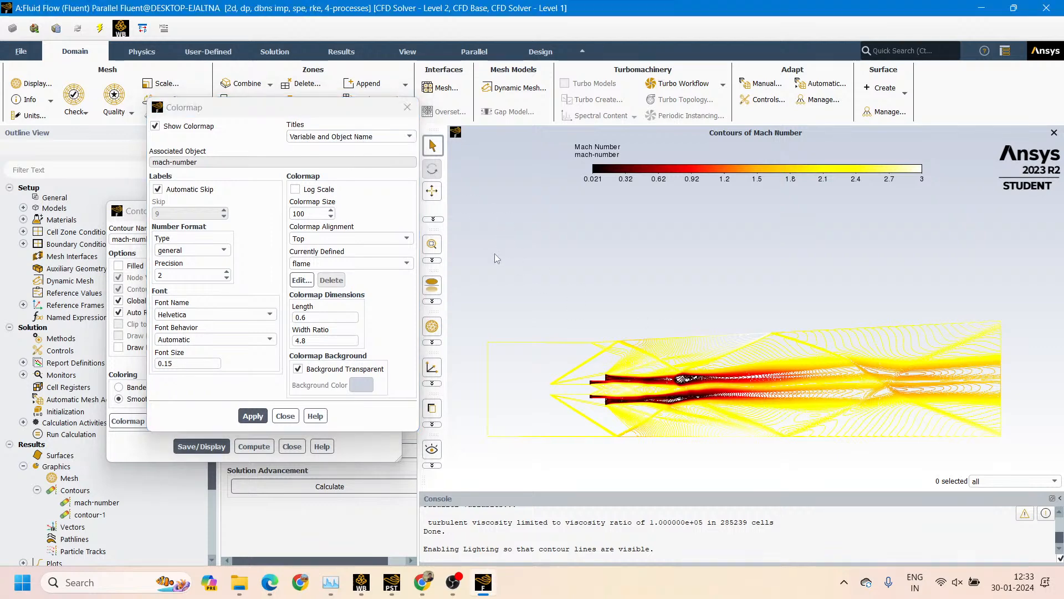
Turn on filling for the mach-number contour, redisplay it and move its colormap closer above the combustor
left_click(128, 216)
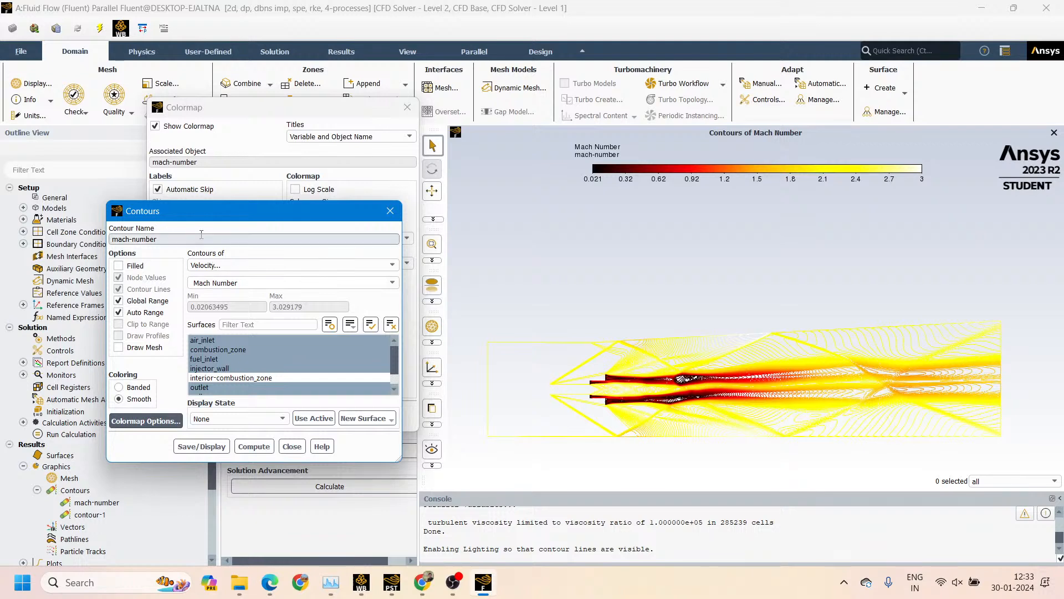
left_click_drag(233, 224, 218, 200)
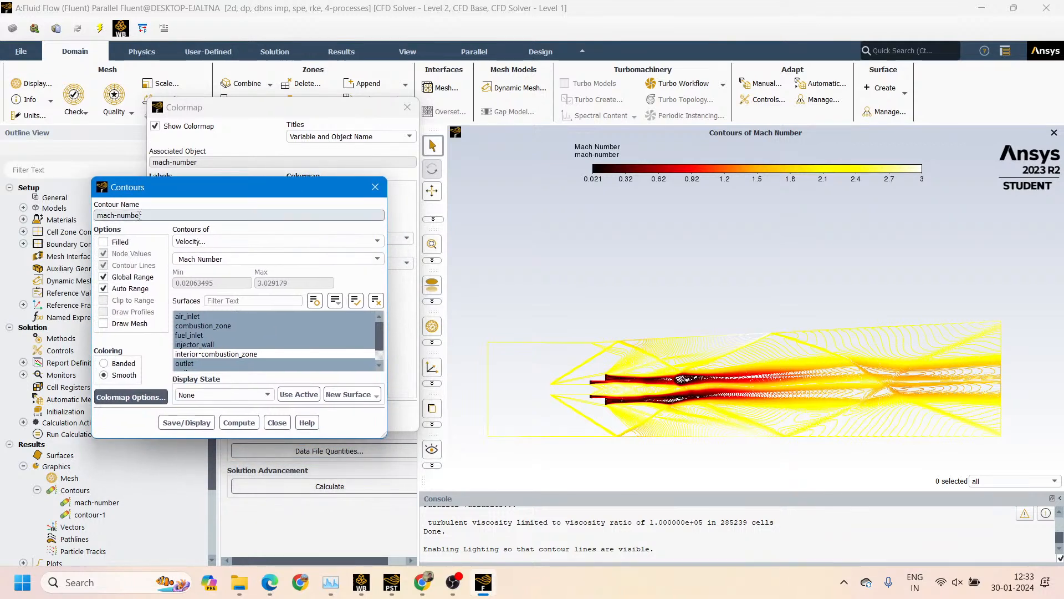
left_click(103, 242)
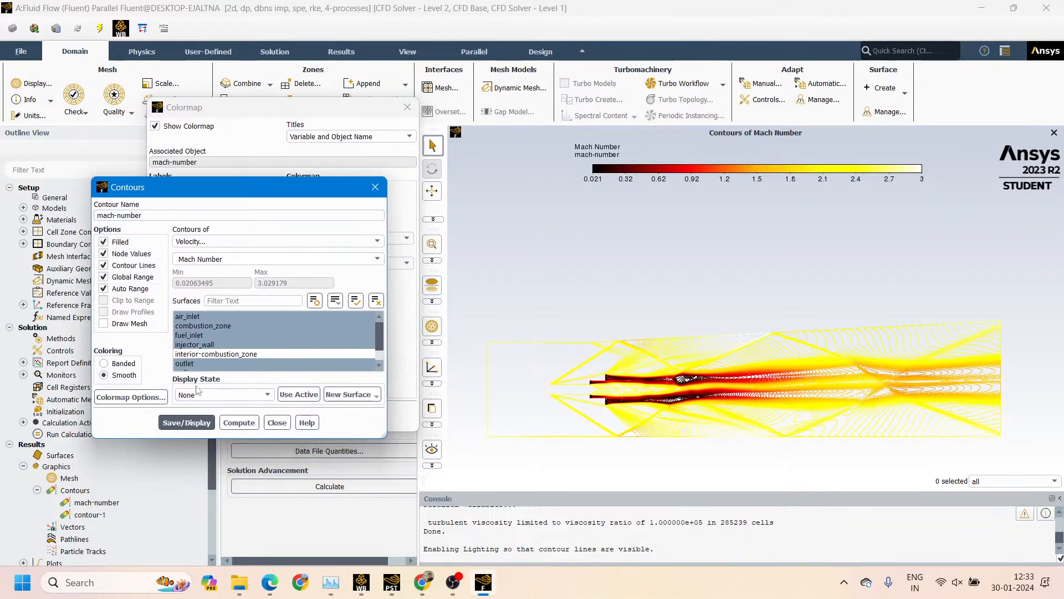
left_click(194, 423)
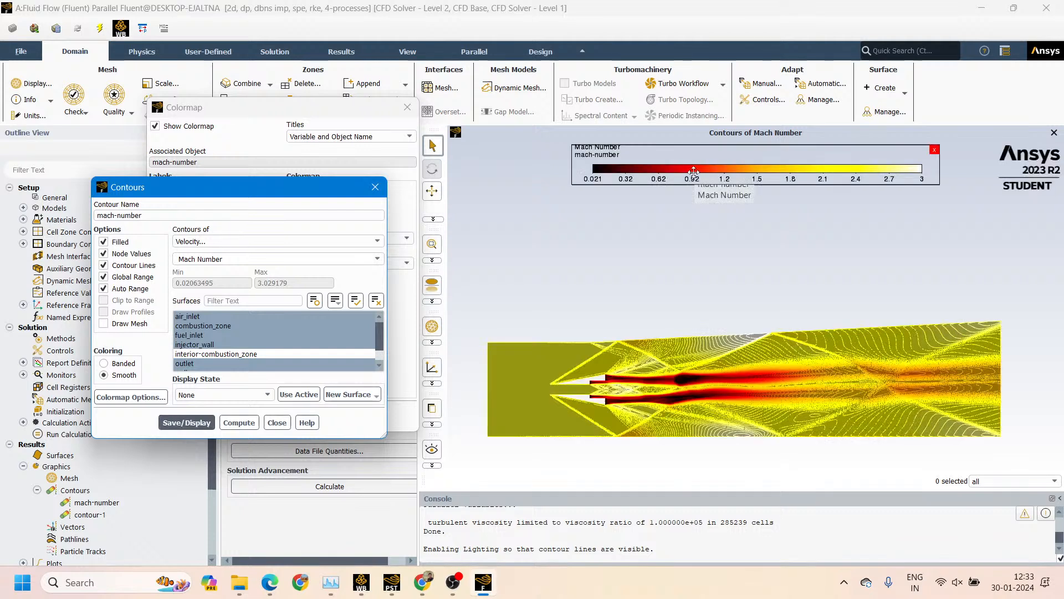
left_click_drag(694, 172, 638, 245)
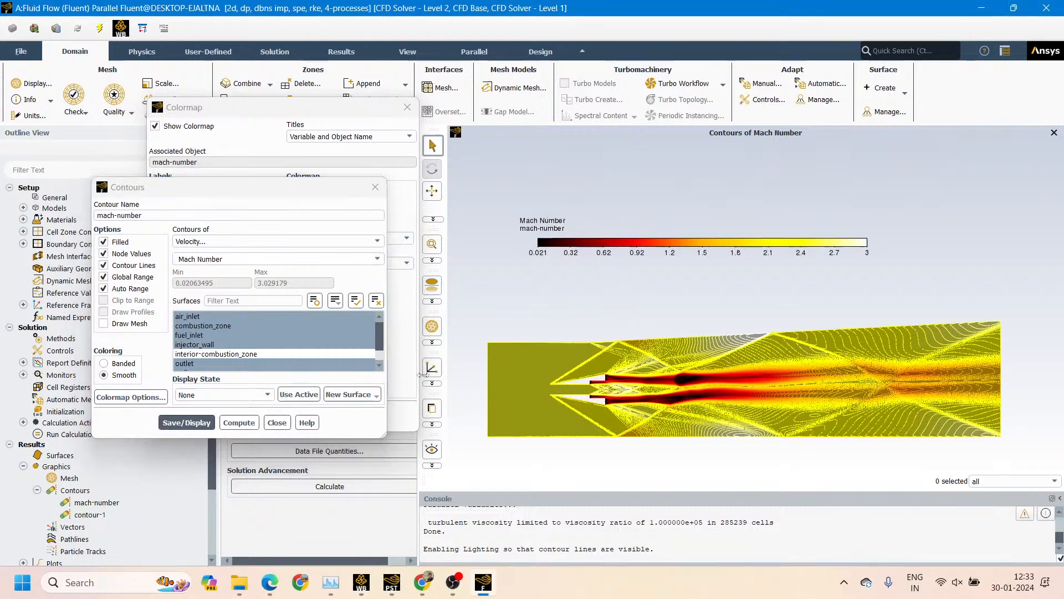
Display the filled contour with interior-combustion_zone included, and exclude that surface again and redisplay
left_click(296, 356)
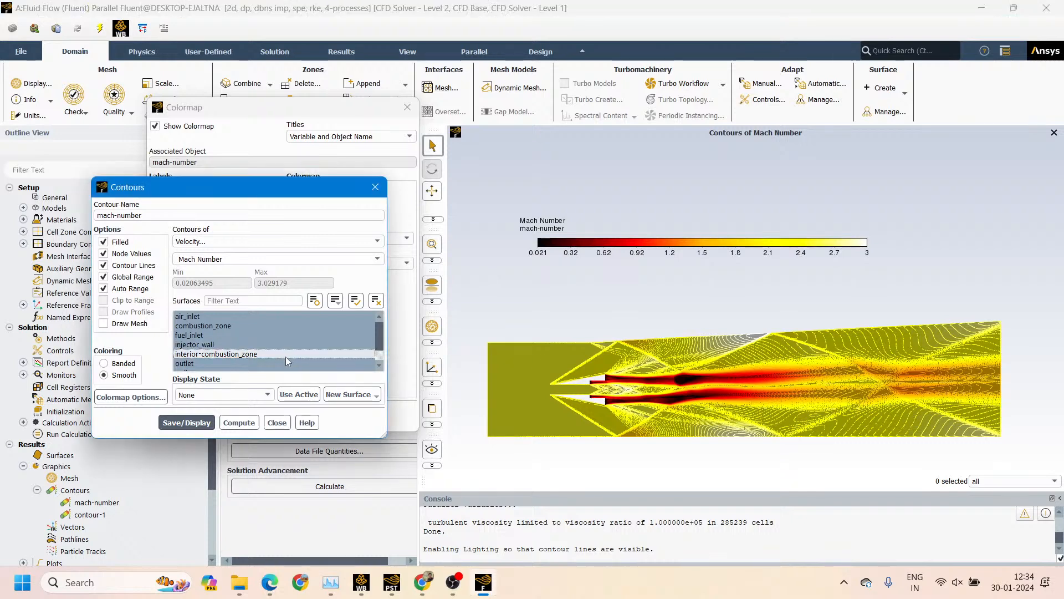
left_click(188, 423)
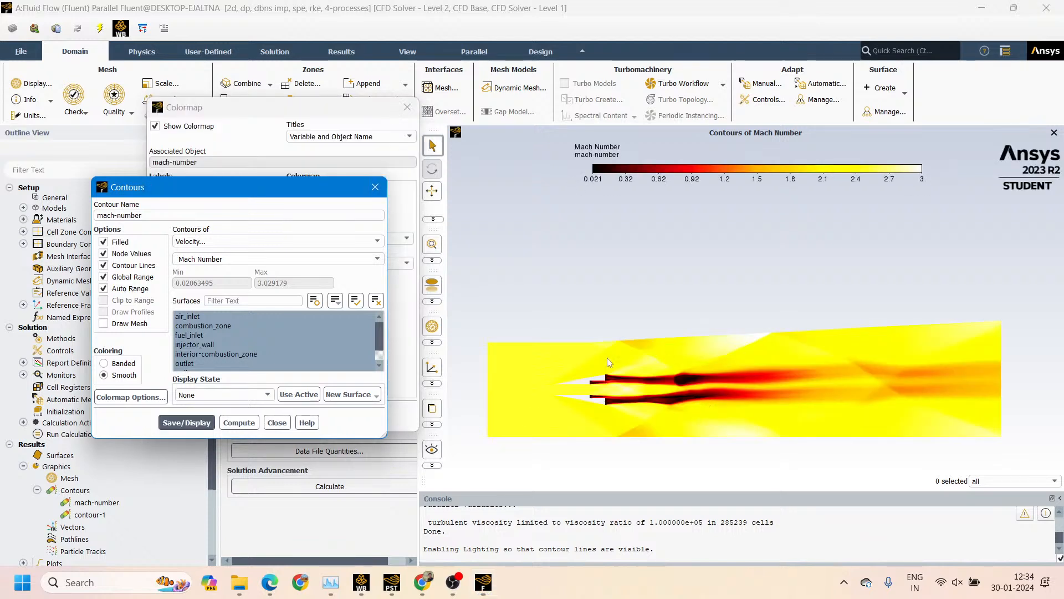
left_click(242, 356)
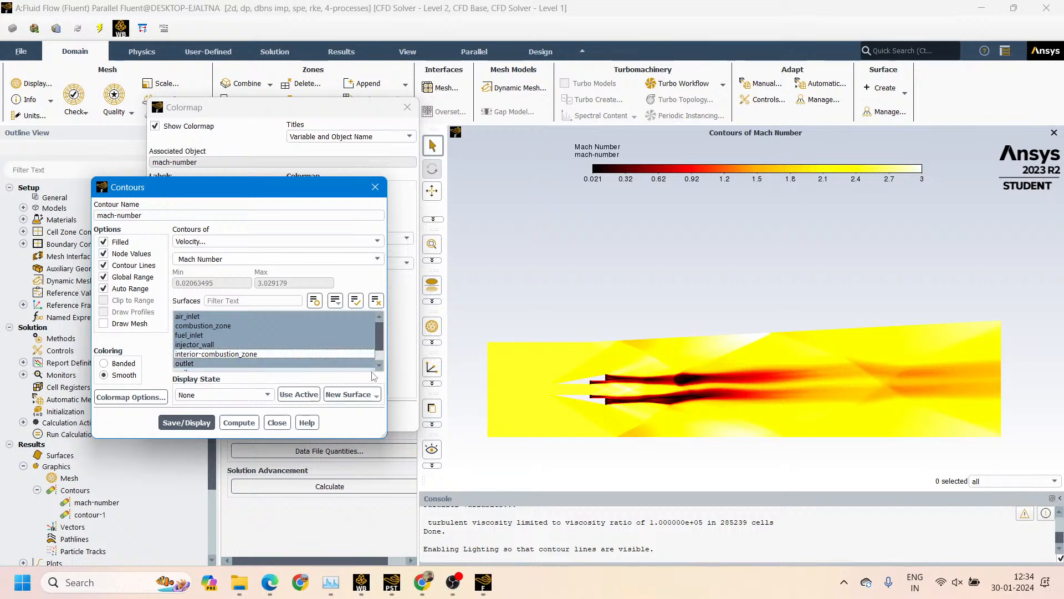
left_click(185, 423)
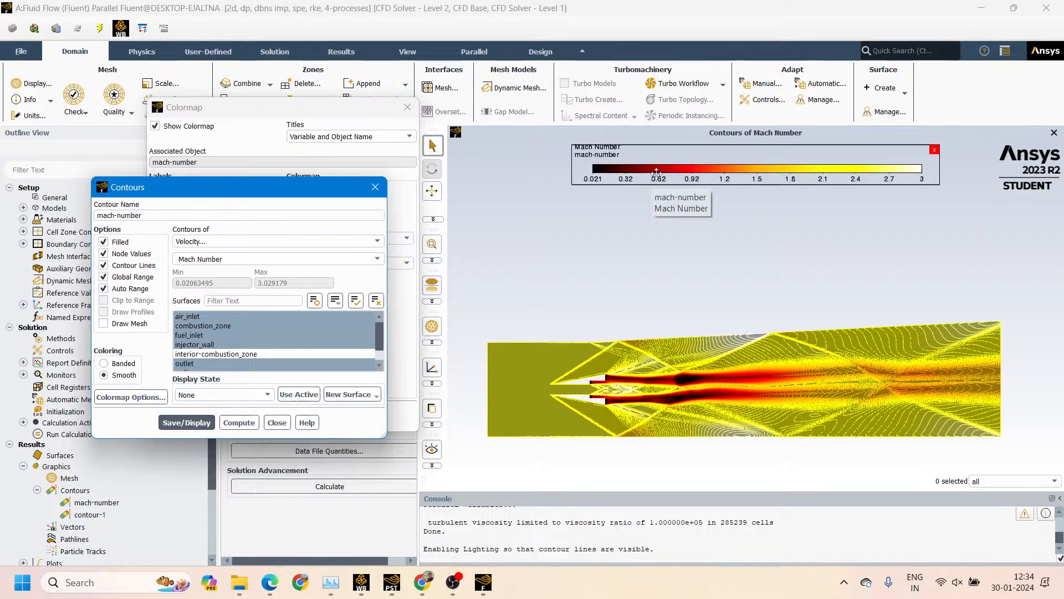
Move the flame colormap above the filled contour, enlarge it to about the combustor's length and close the contour settings
left_click_drag(650, 188, 573, 259)
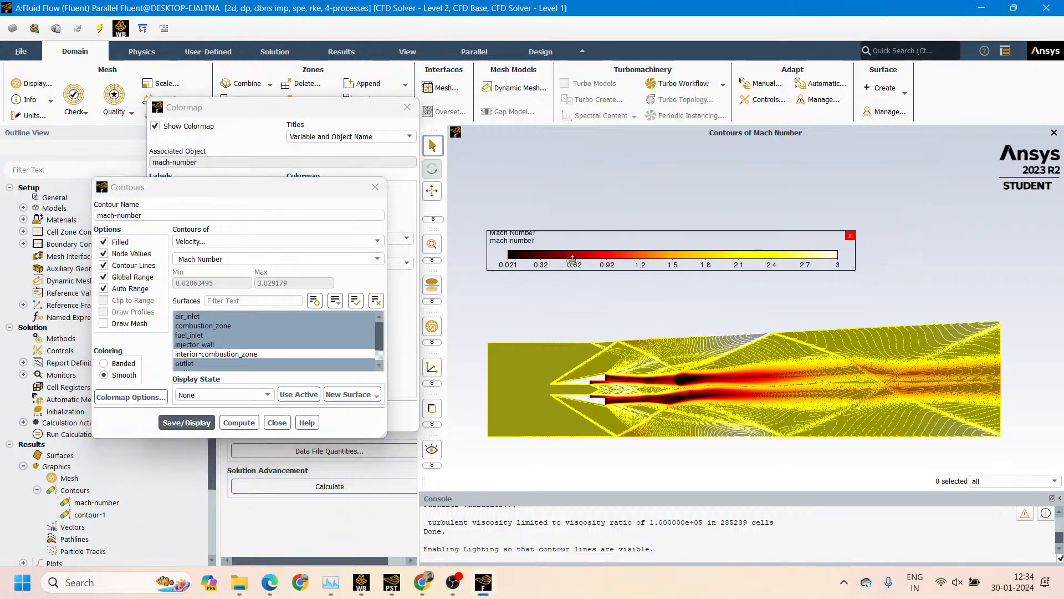
scroll(572, 259, "up", 3)
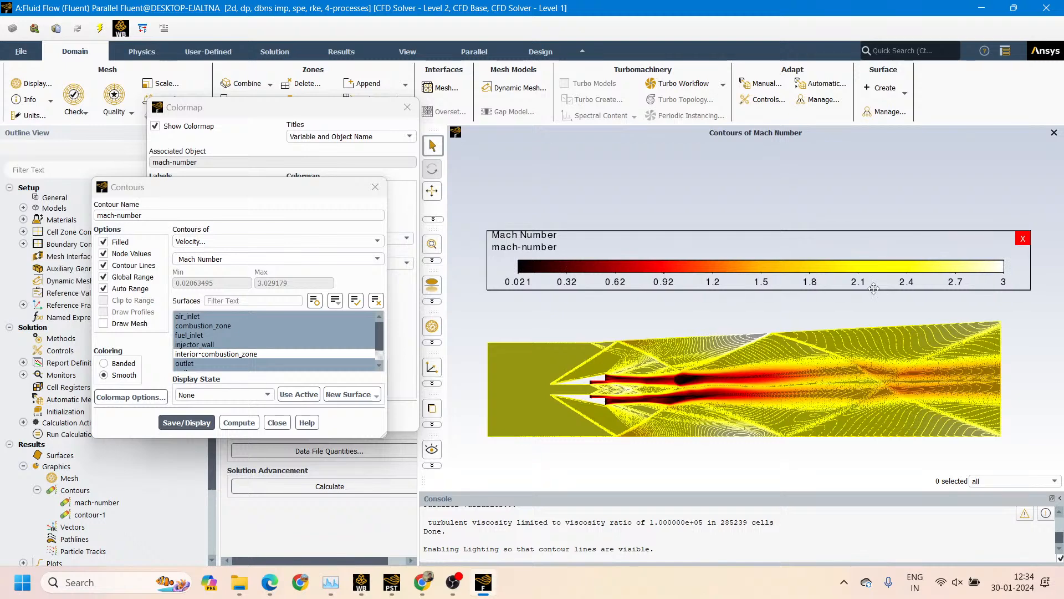
left_click(277, 423)
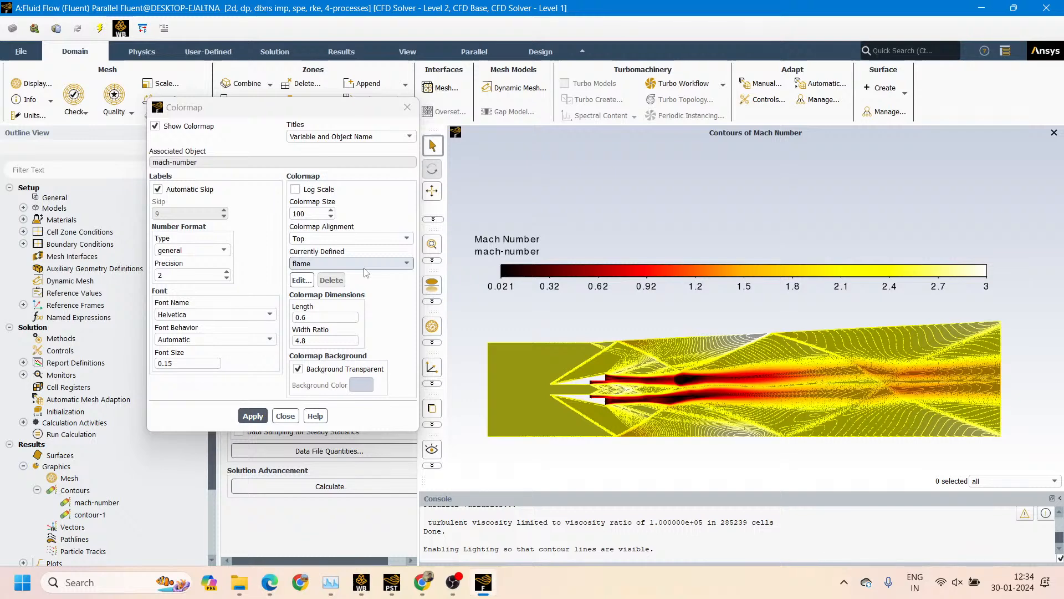
Change the mach-number contour's colormap to gray and apply it
left_click(363, 263)
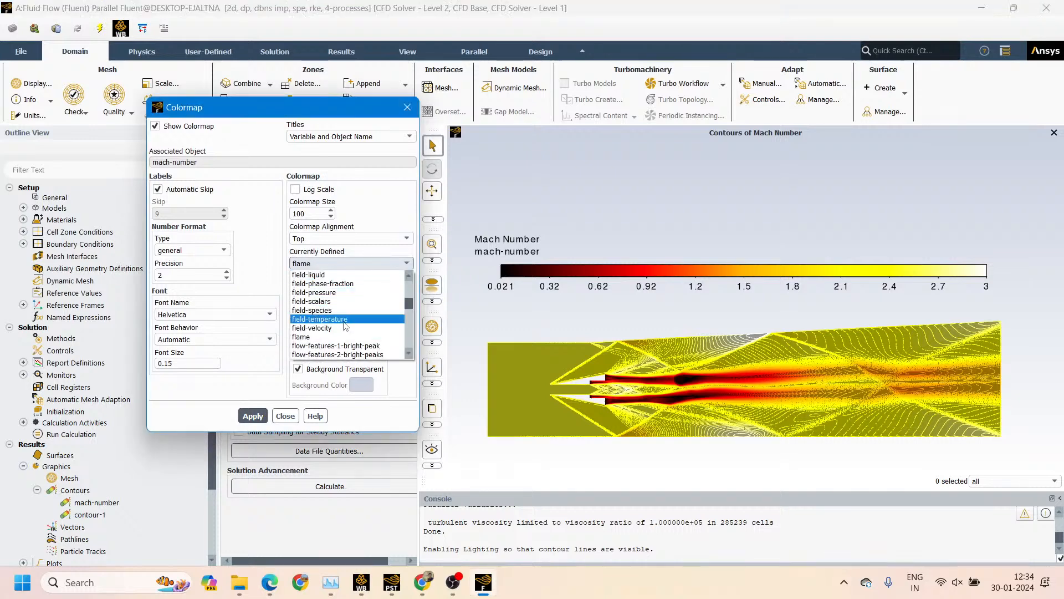
scroll(345, 326, "up", 1)
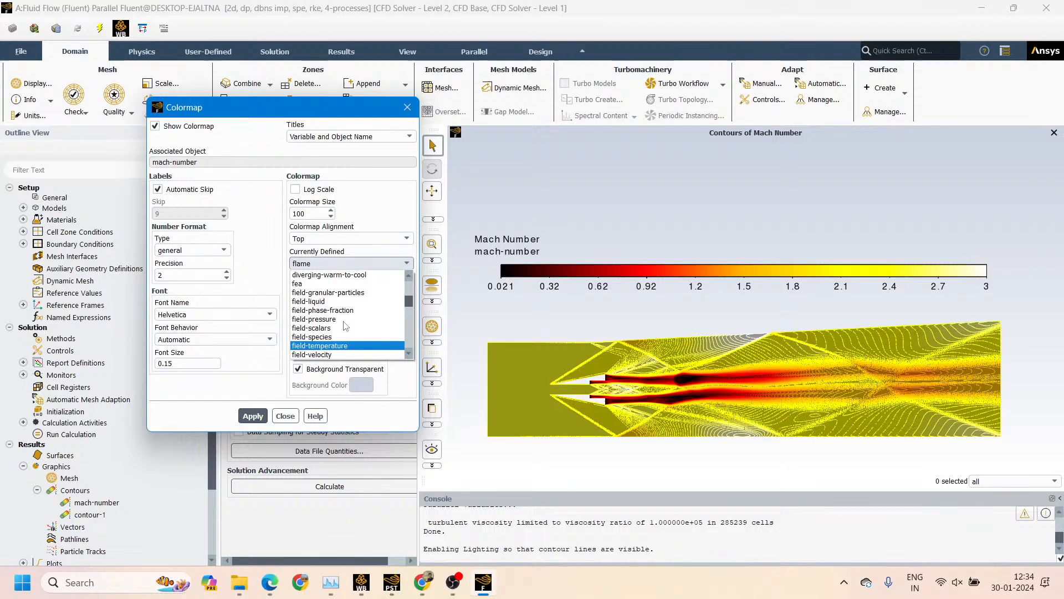
scroll(345, 326, "up", 2)
scroll(345, 326, "down", 3)
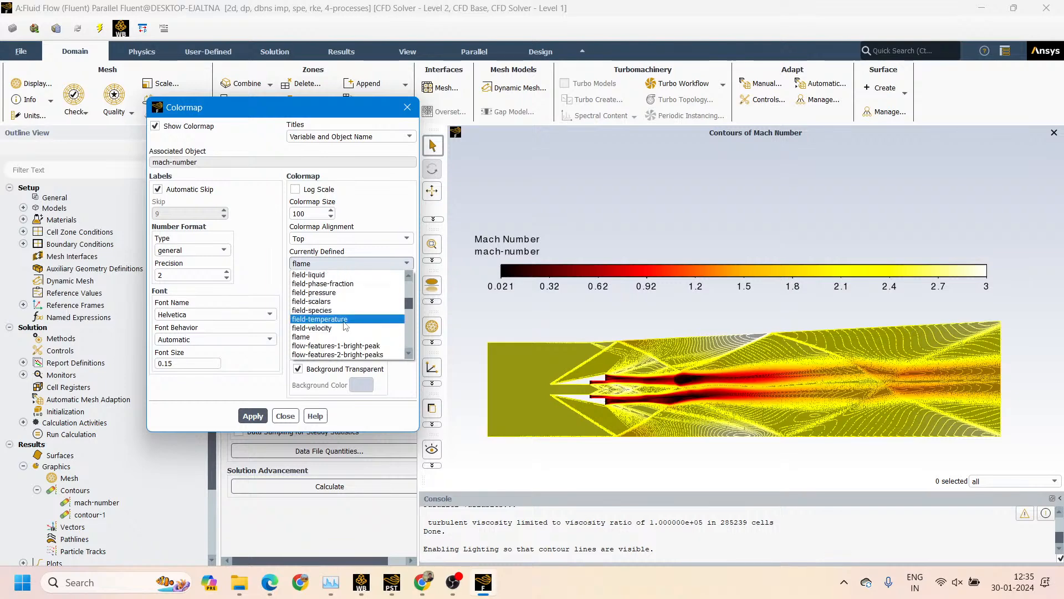
scroll(345, 326, "down", 5)
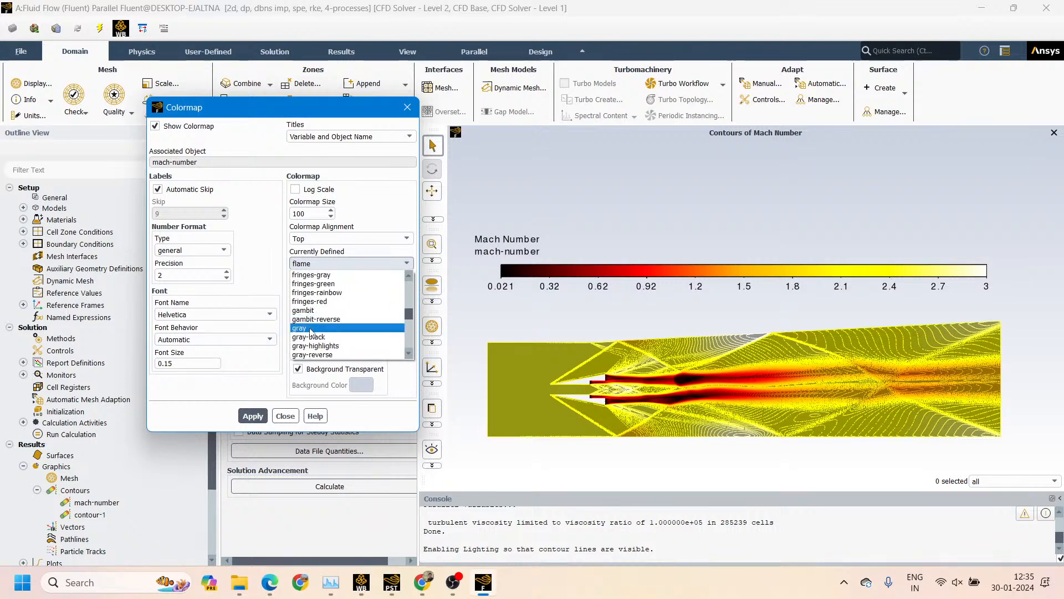
left_click(311, 331)
left_click(253, 415)
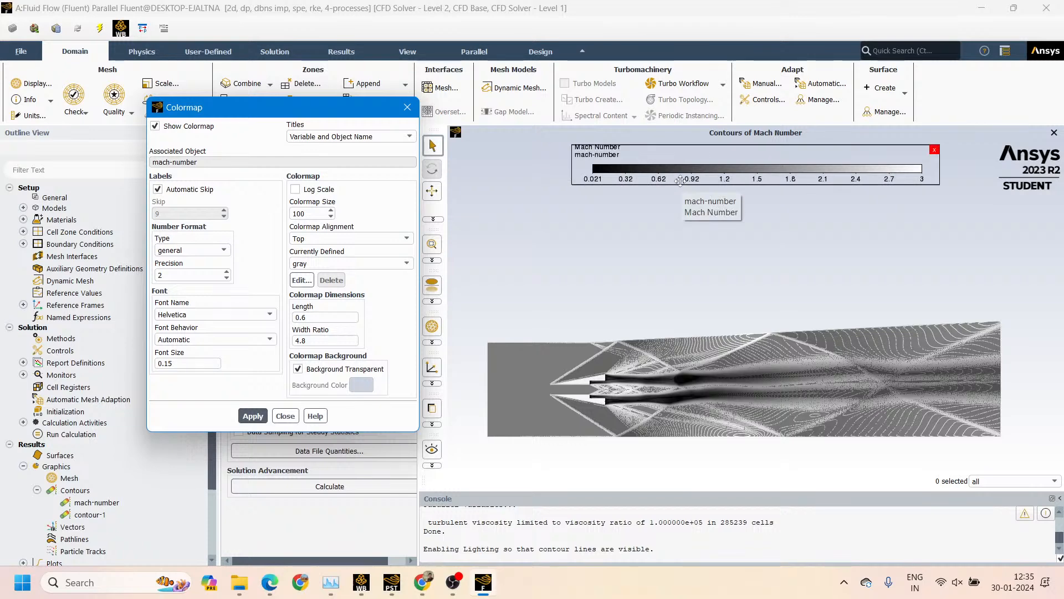
Position the gray colormap above the combustor, enlarge it to nearly the combustor's length and close the colormap settings
left_click_drag(680, 181, 597, 238)
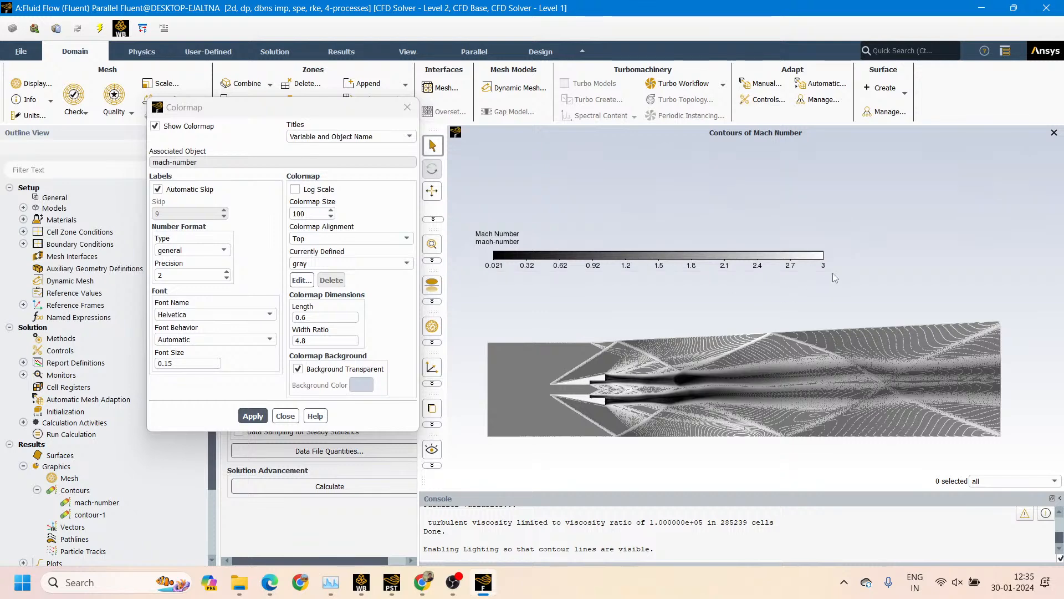
left_click_drag(832, 272, 855, 291)
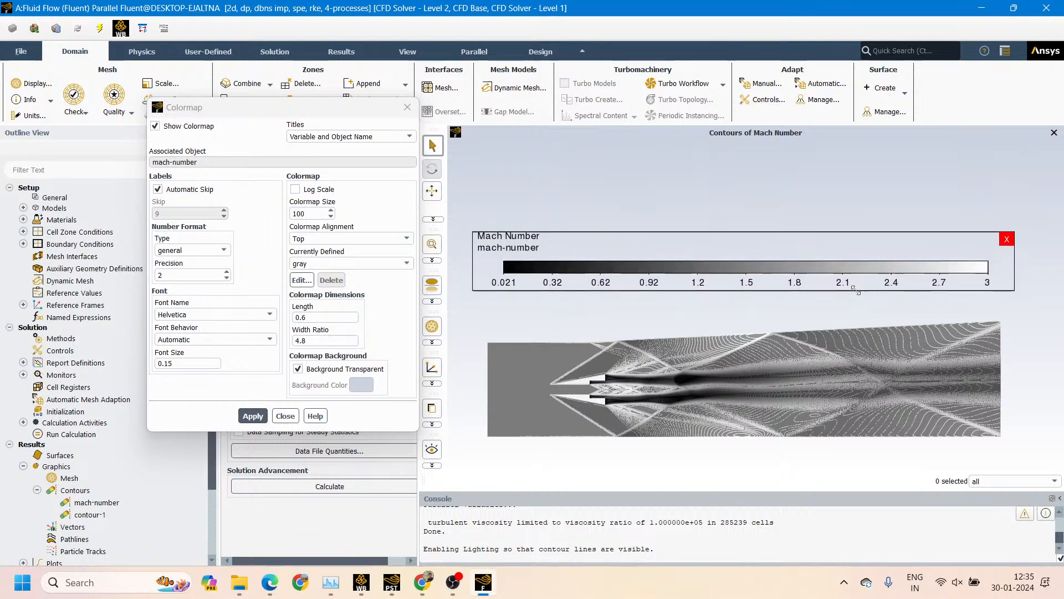
left_click(408, 108)
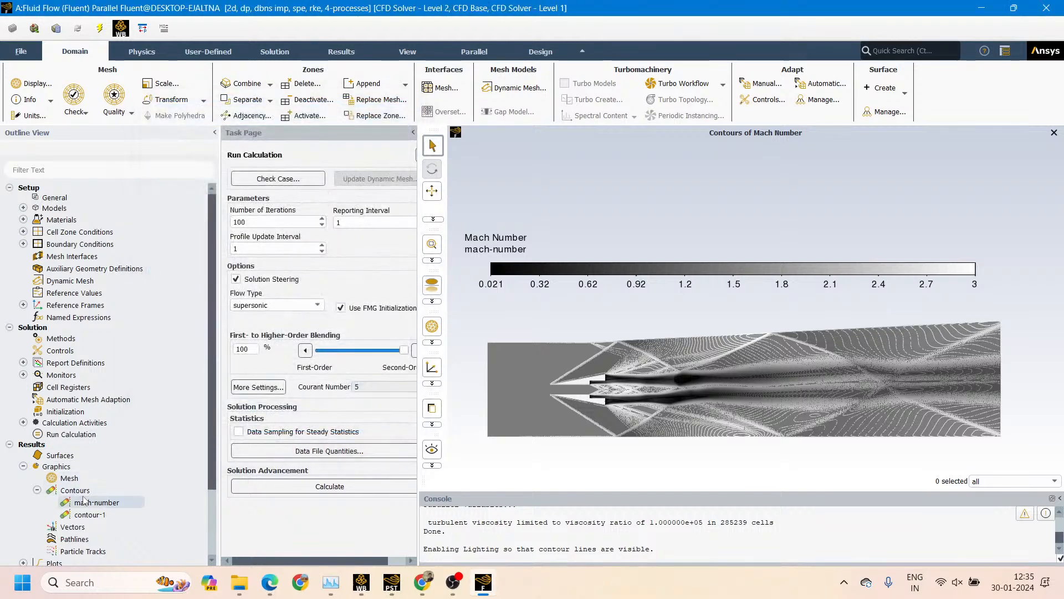
Open the settings of contour-1, check the variables available under Properties, and set the plotted quantity to static pressure
double_click(85, 514)
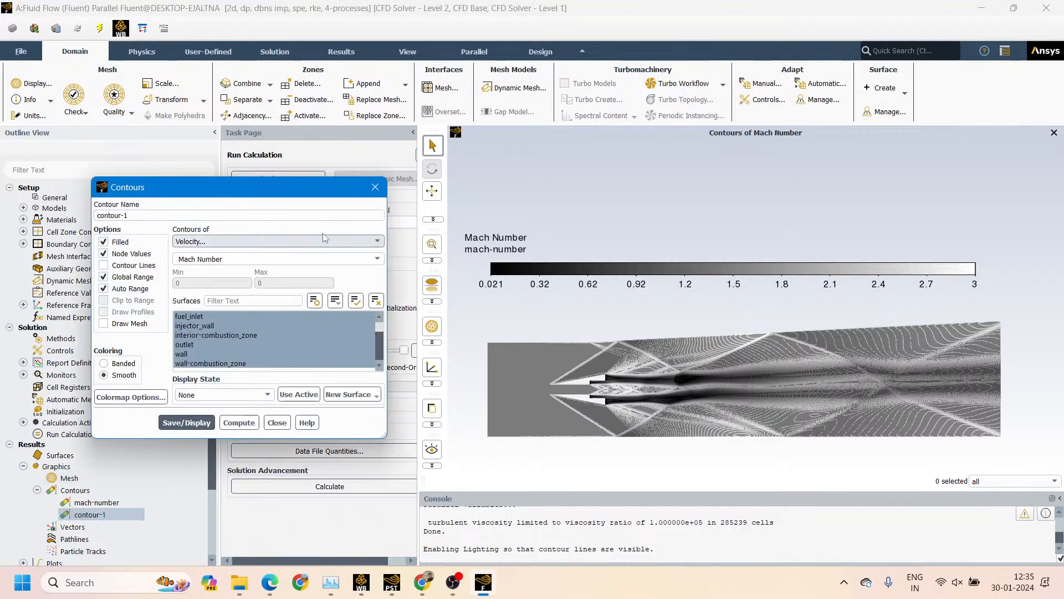
left_click(240, 242)
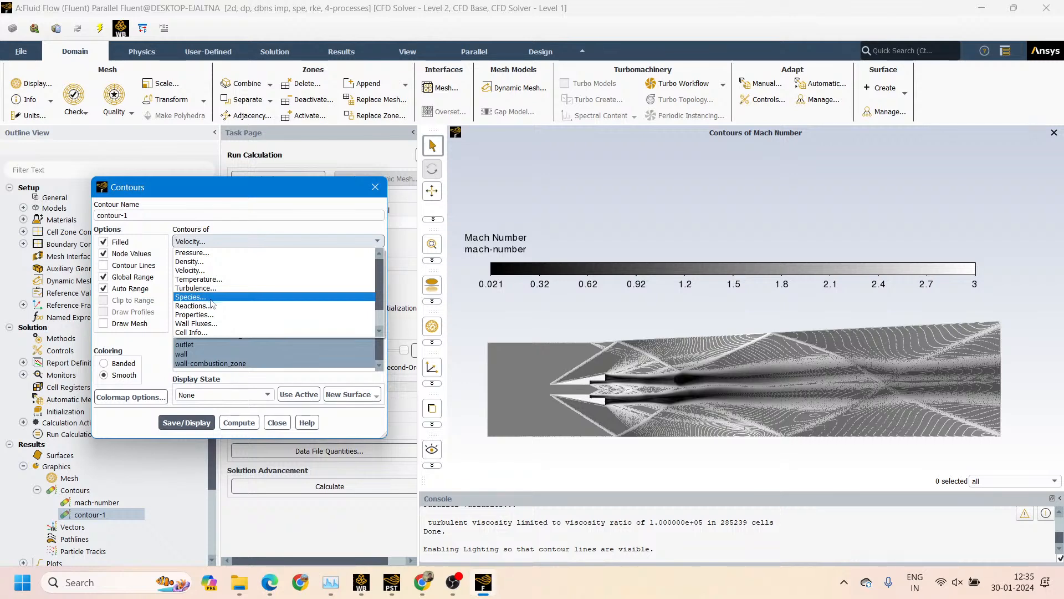
left_click(197, 315)
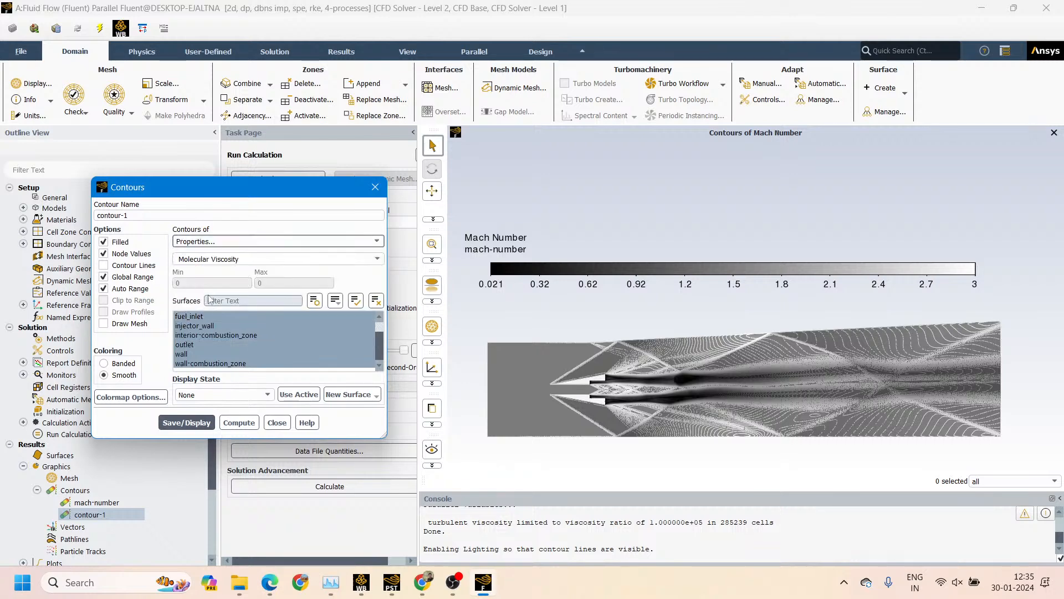
left_click(376, 260)
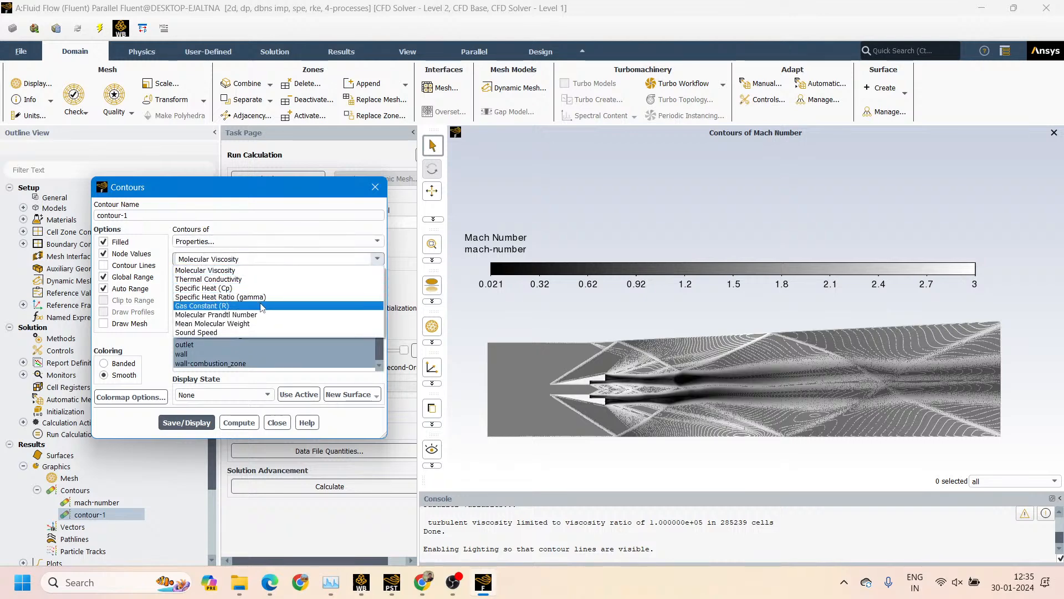
left_click(370, 259)
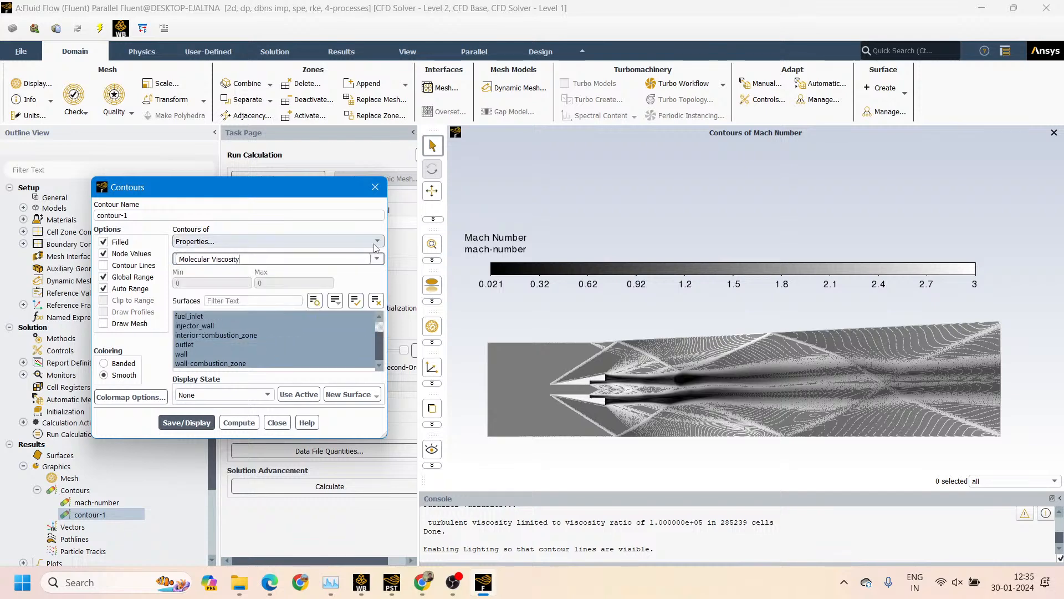
left_click(302, 241)
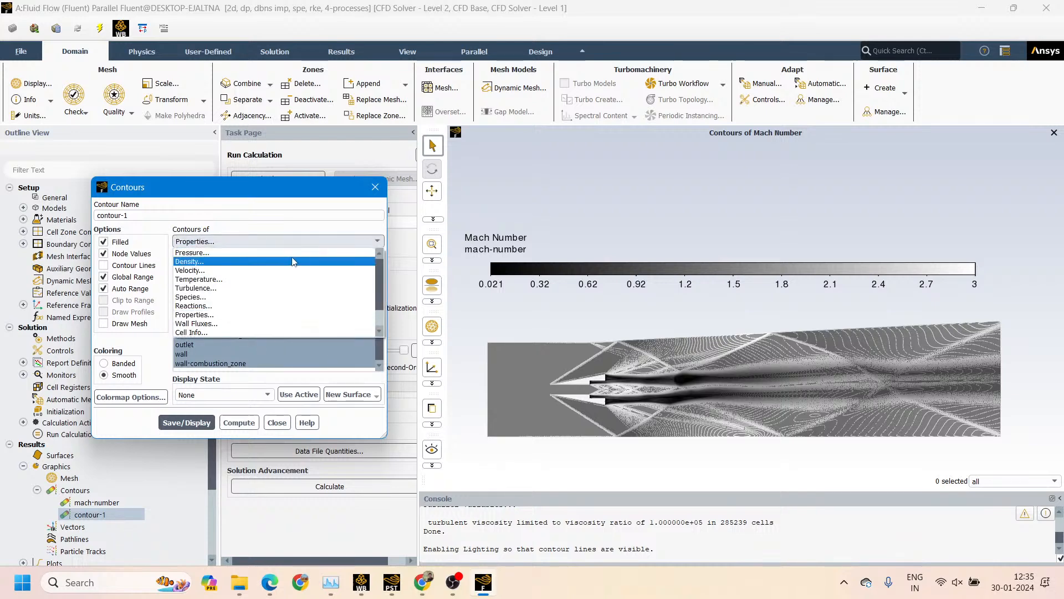
left_click(294, 252)
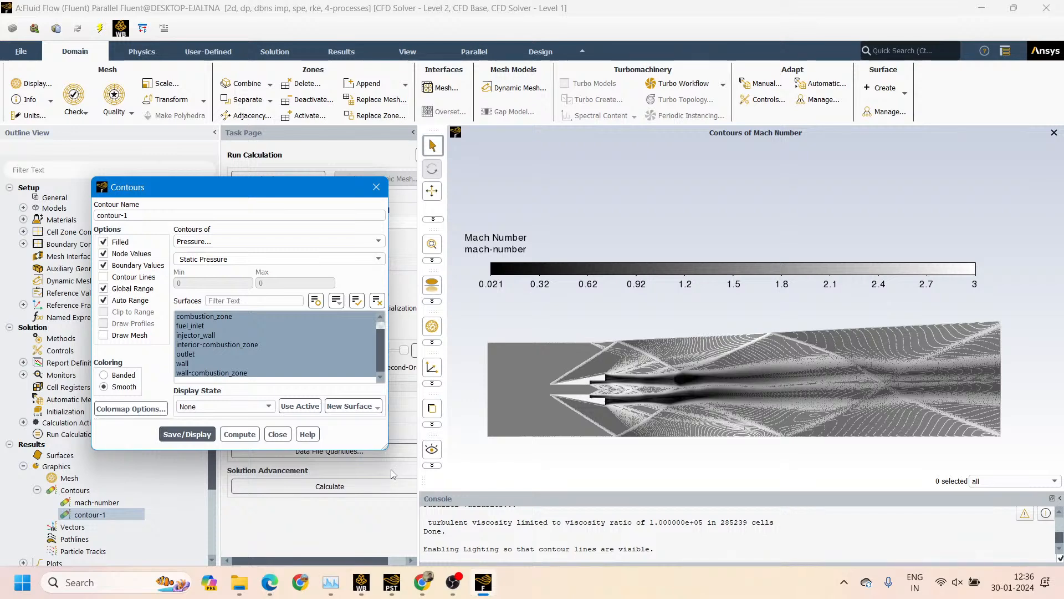
Switch to Workbench, select the Results cell of the Fluid Flow (Fluent) system, and switch to the open CFD-Post session
mouse_move(426, 582)
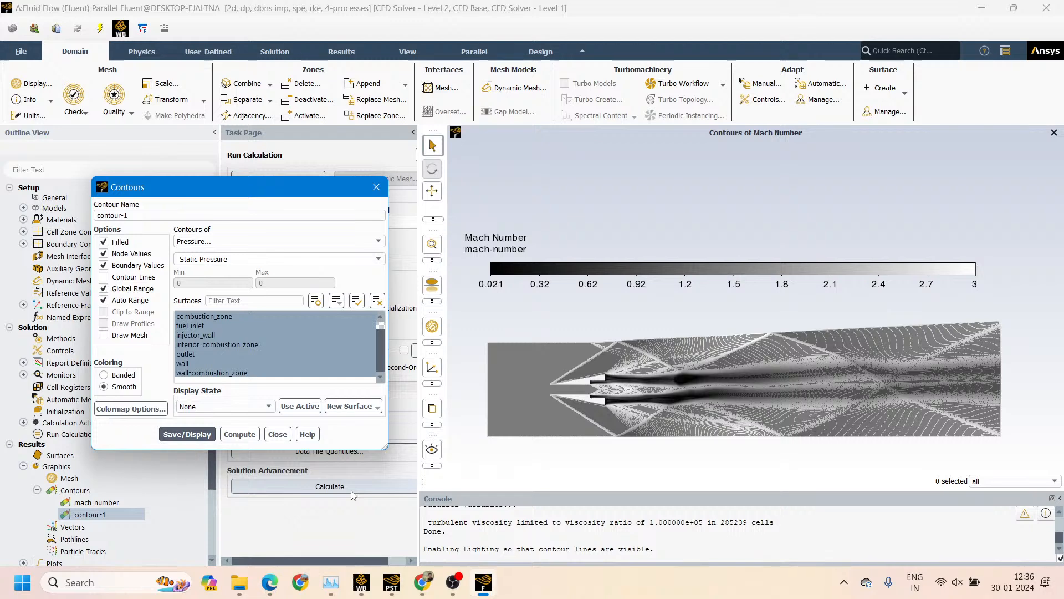
left_click(361, 582)
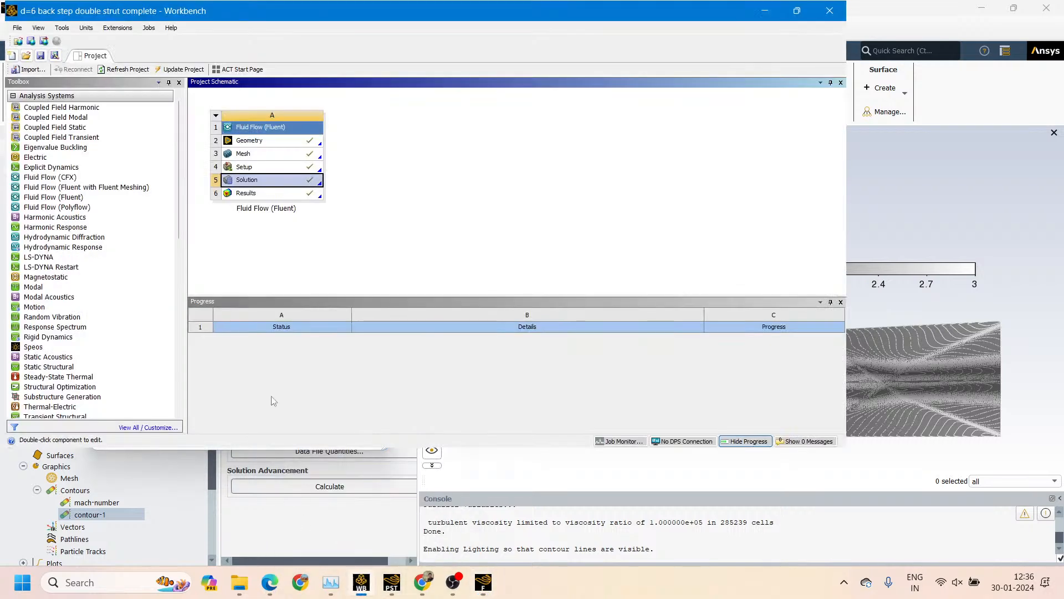
left_click(265, 194)
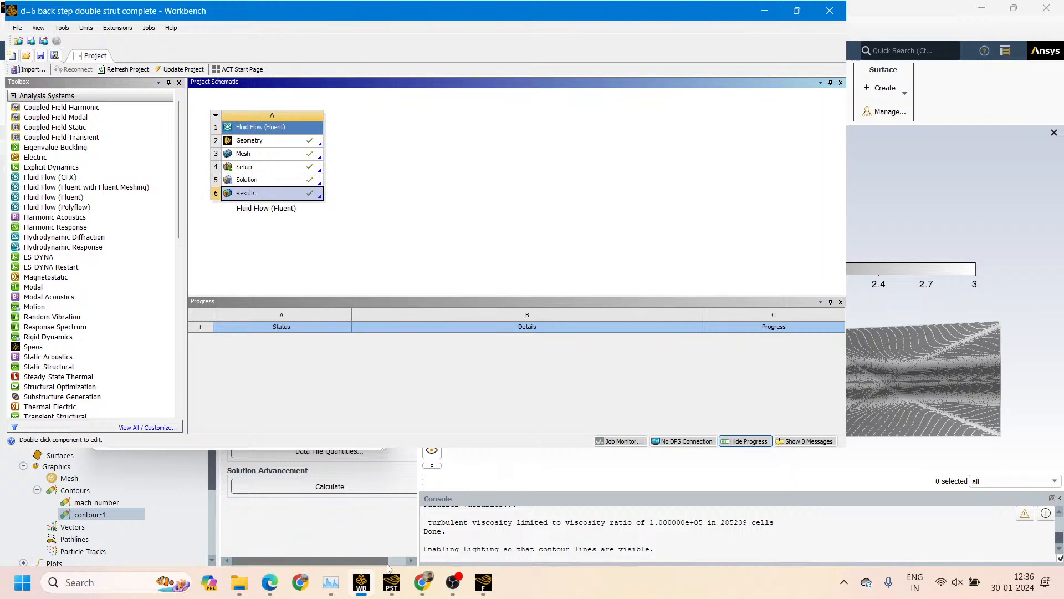
left_click(392, 582)
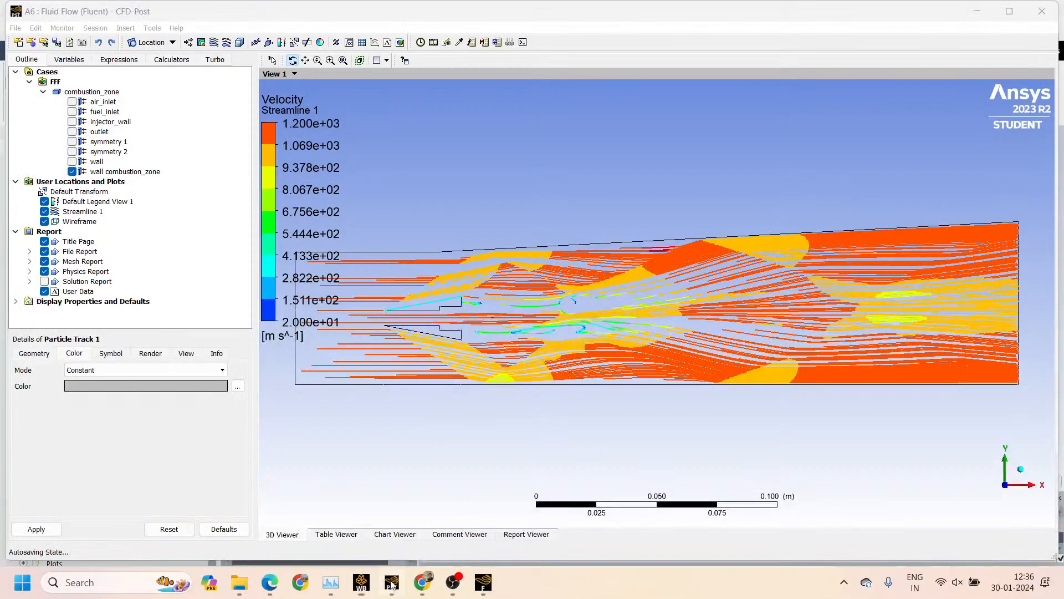